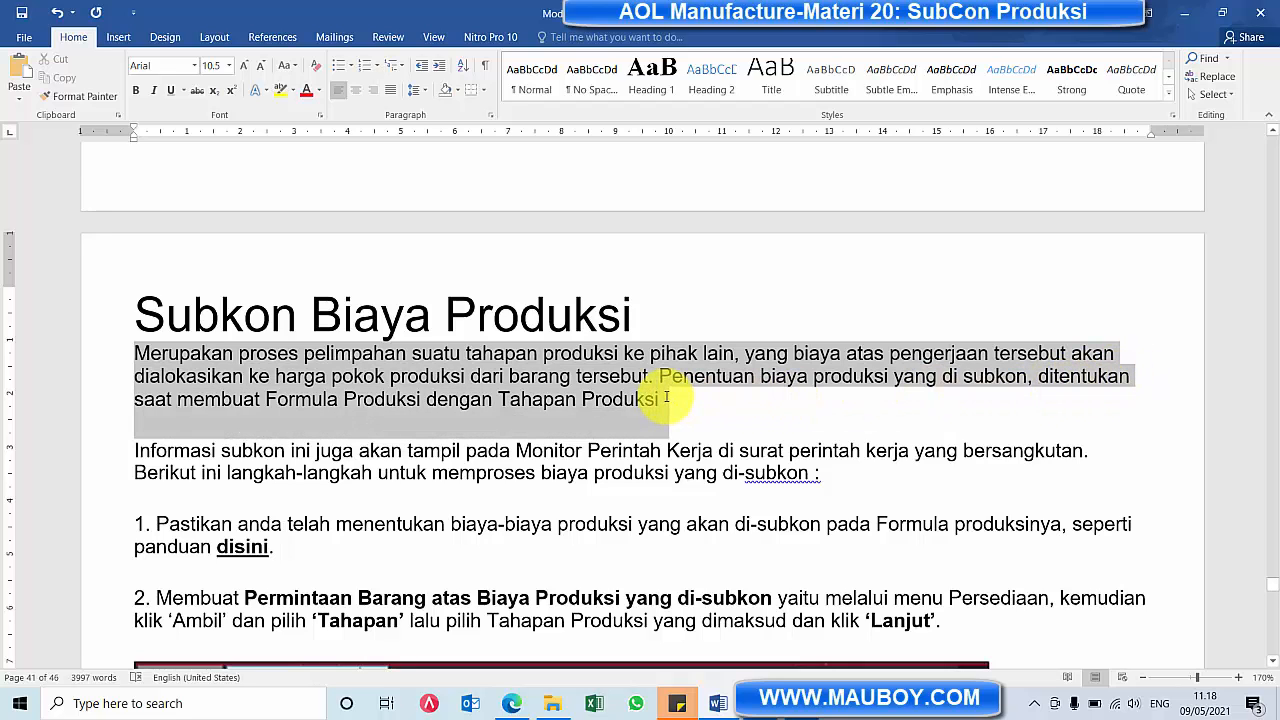
Switch from the Word document to Accurate Online and open a new Barang & Jasa entry under Persediaan
left_click(582, 376)
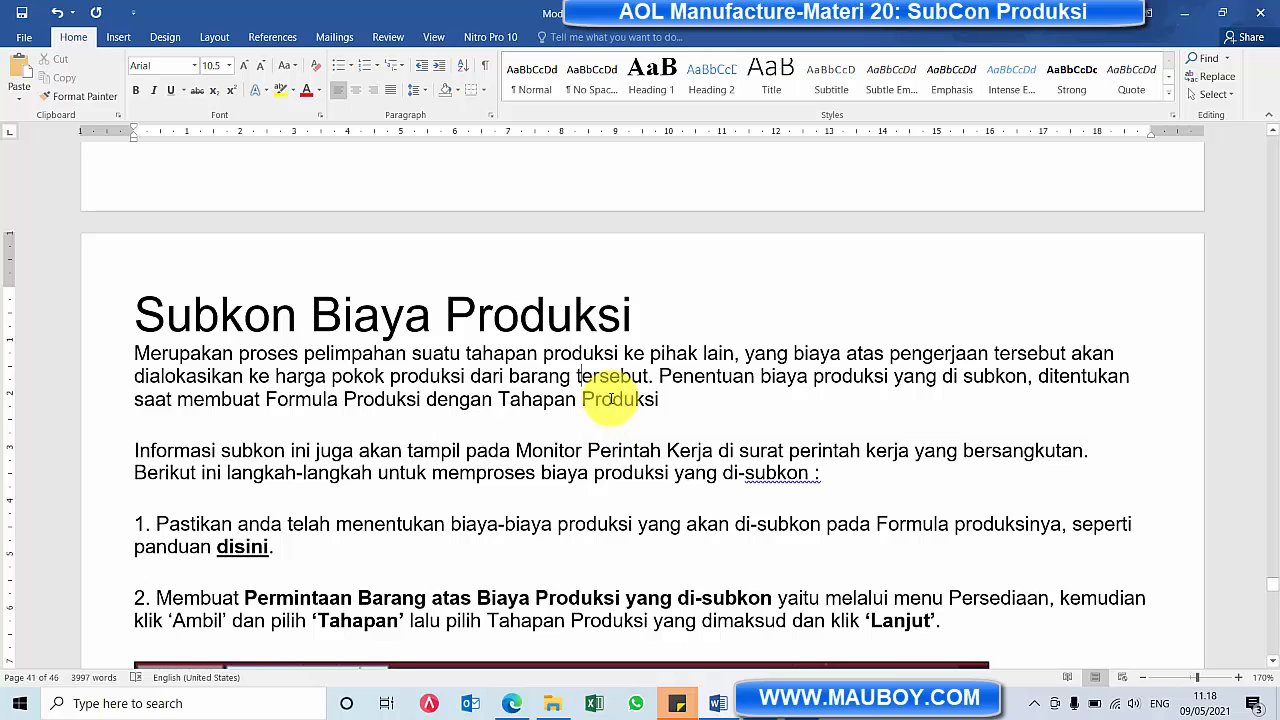
left_click(515, 706)
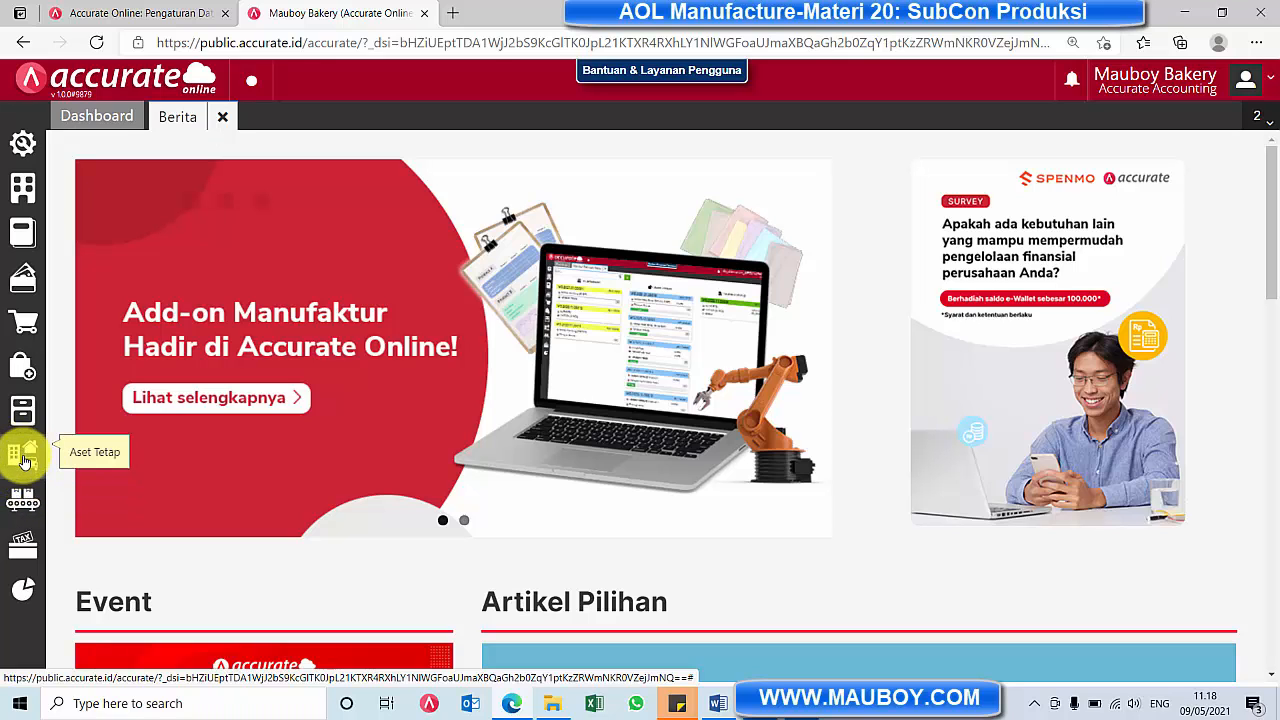
left_click(23, 500)
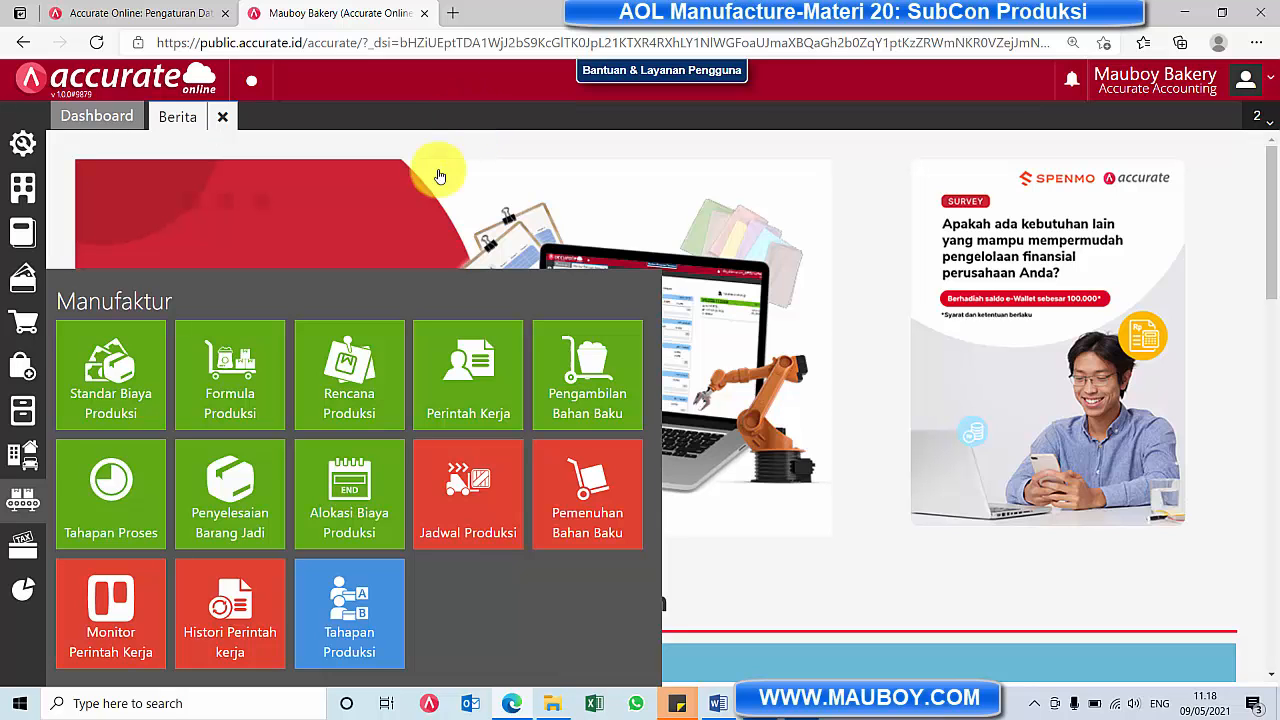
left_click(23, 427)
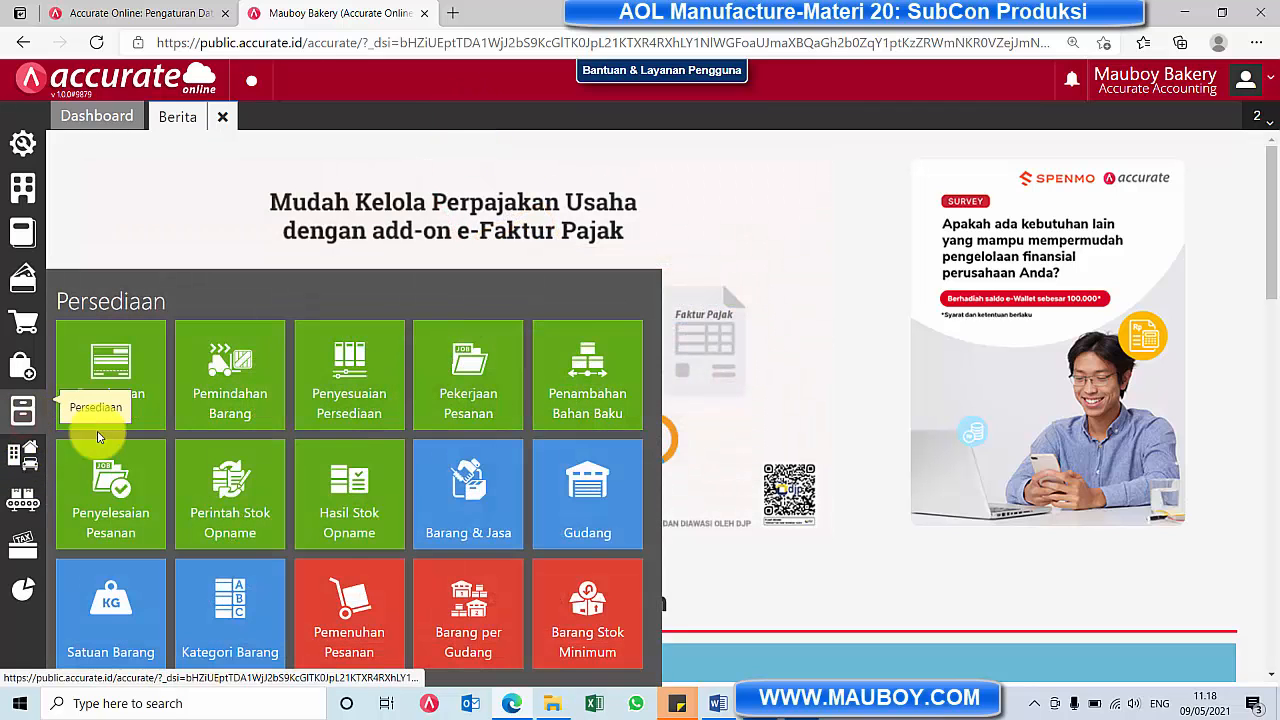
left_click(470, 523)
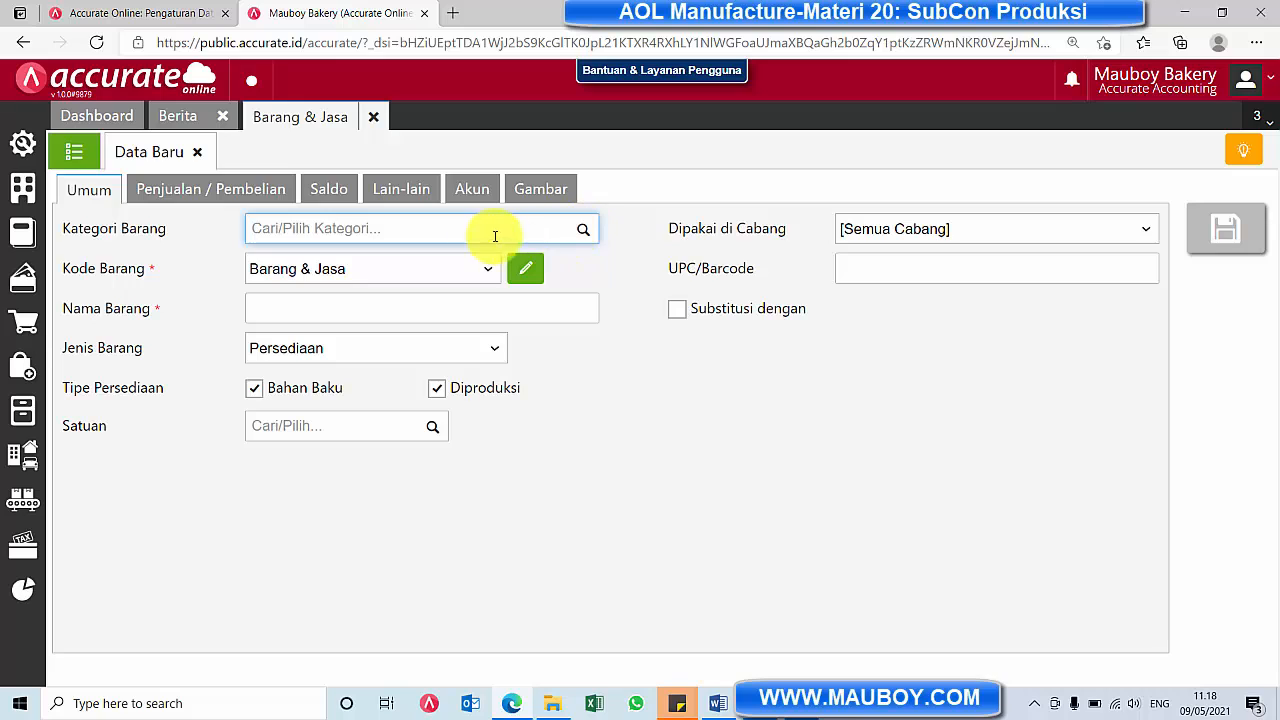
Fill in the new item with category Biaya Tenaga Kerja, name SubCon and item type Biaya Produksi
left_click(584, 229)
left_click_drag(595, 276, 594, 400)
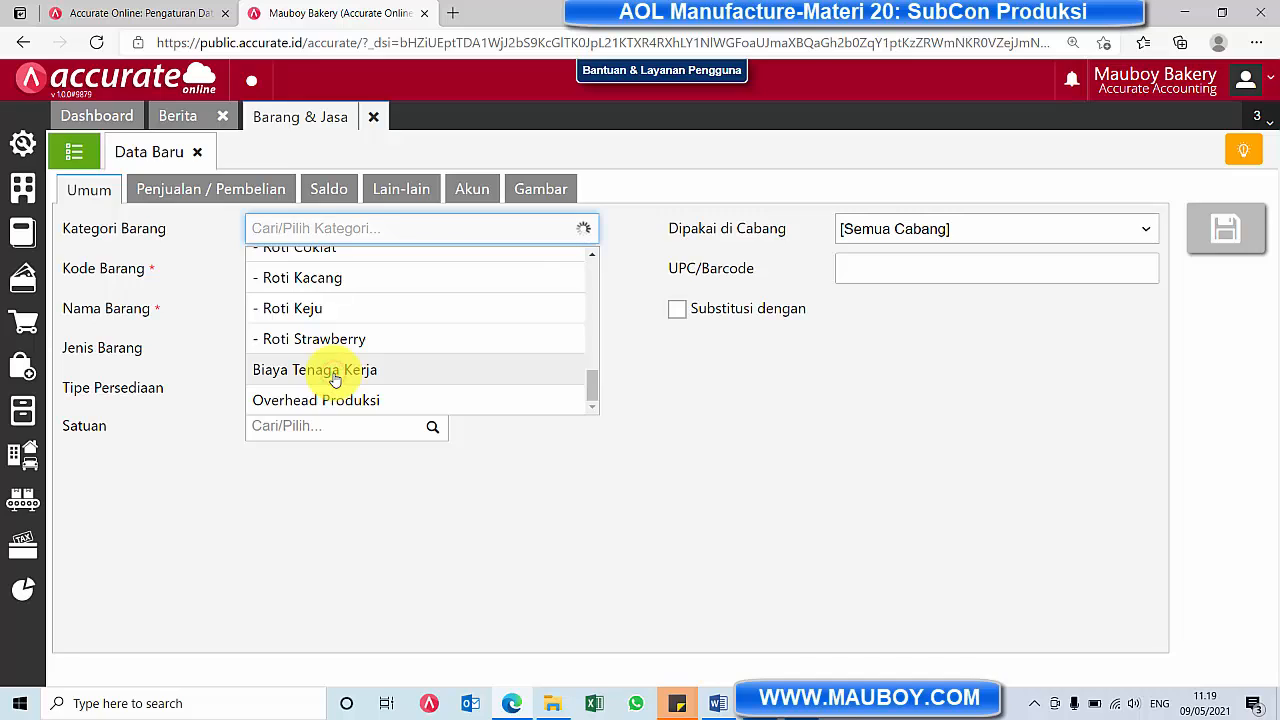
left_click(335, 378)
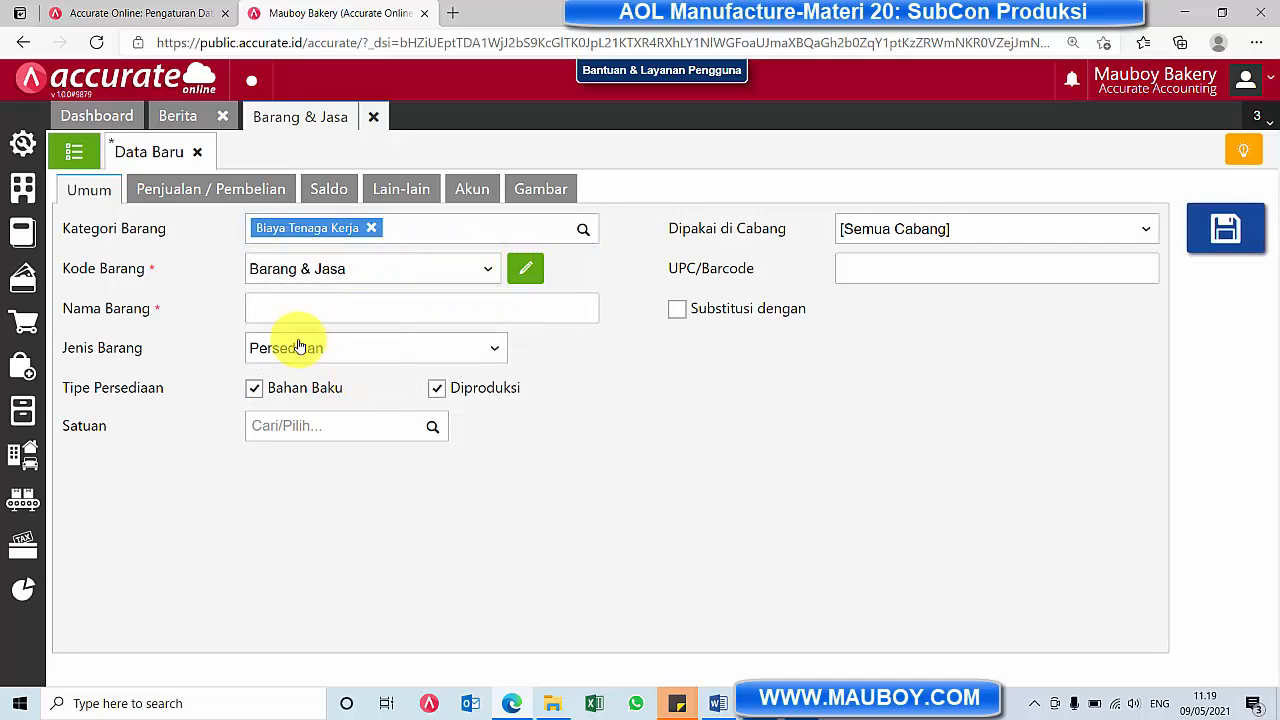
left_click(315, 307)
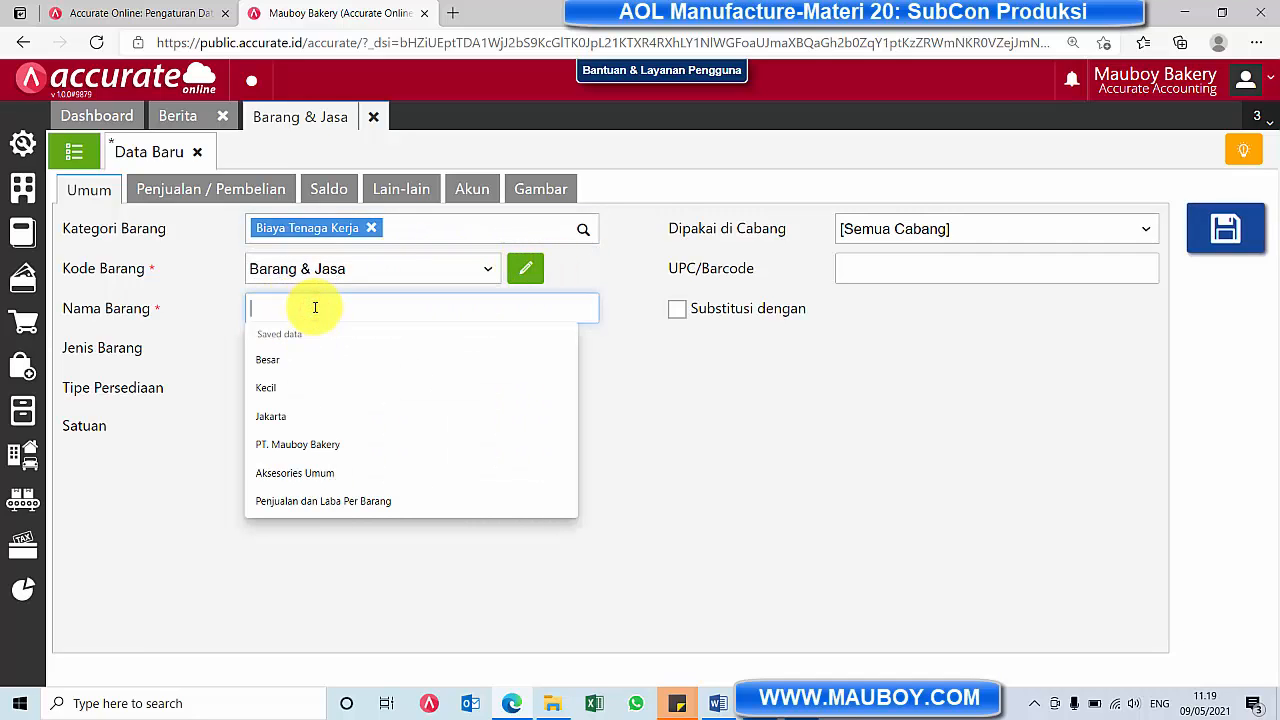
type("SubCon")
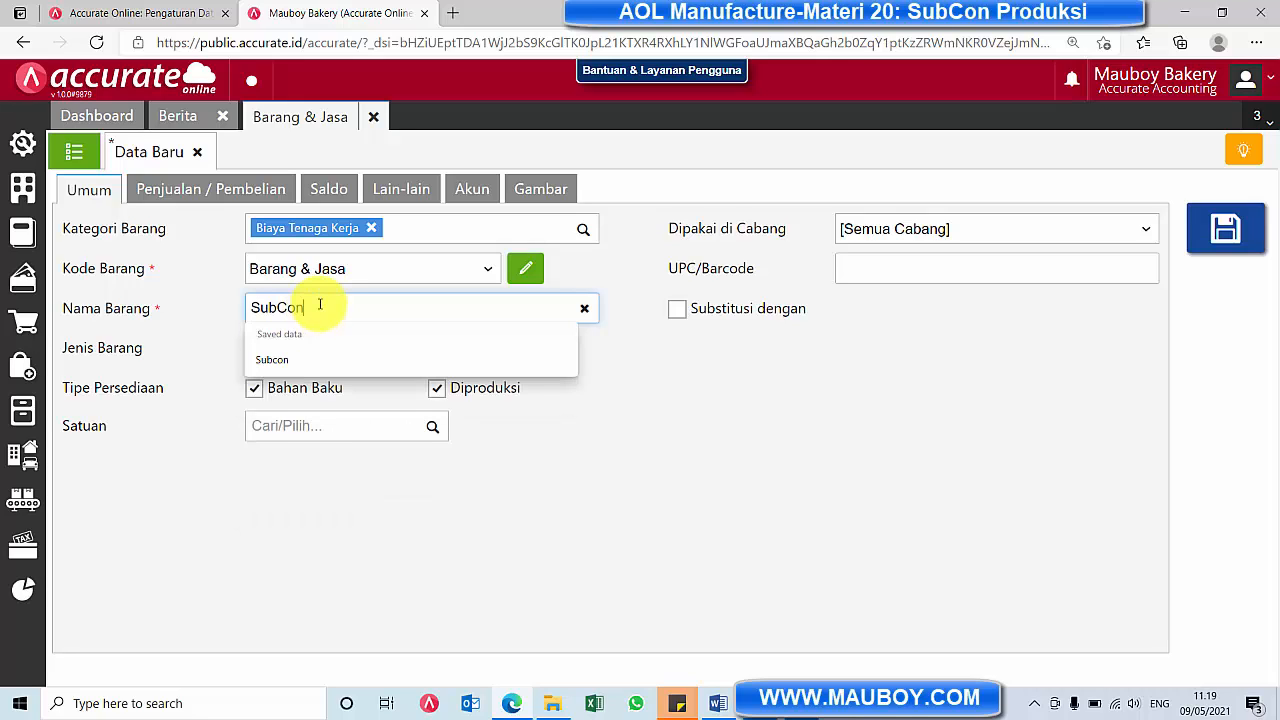
left_click(345, 346)
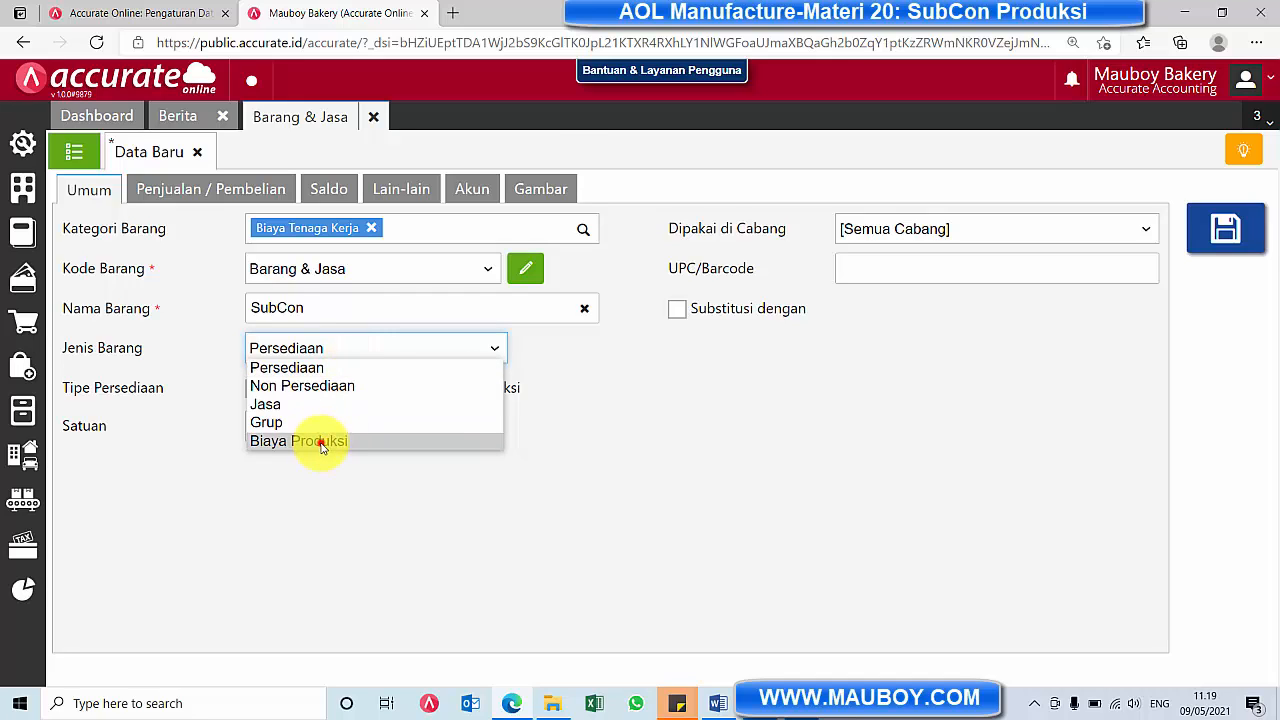
left_click(320, 442)
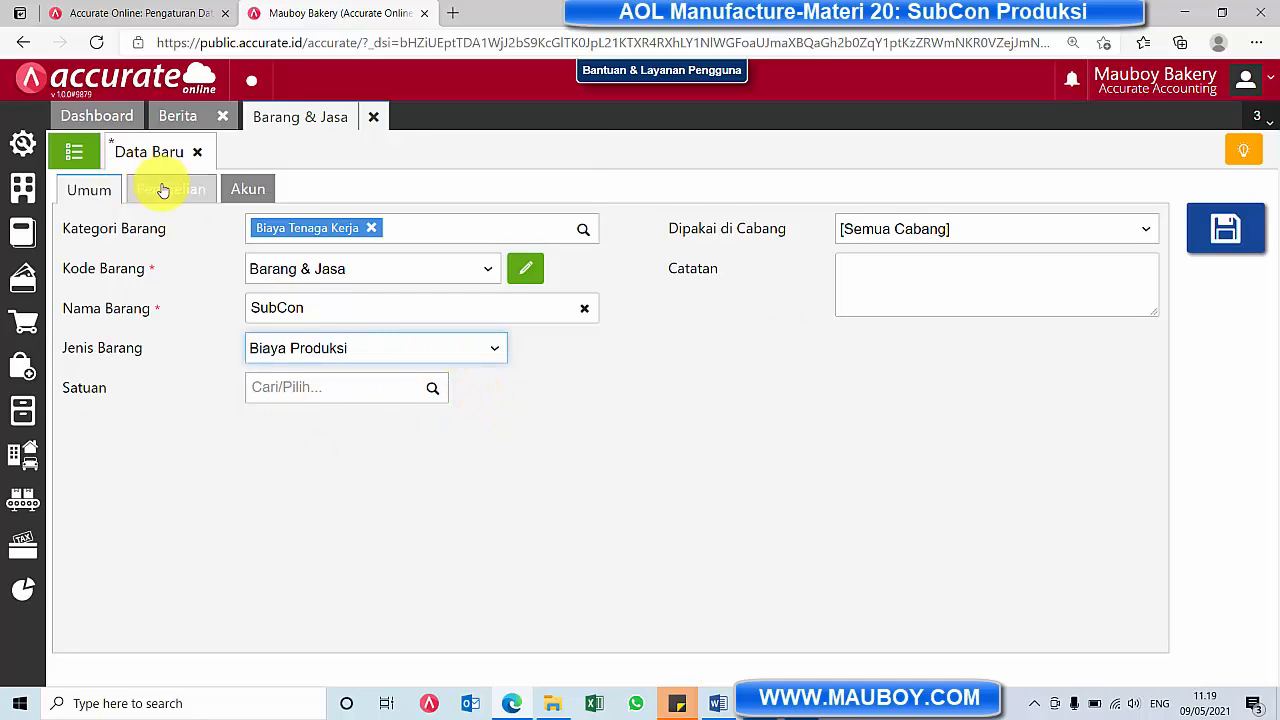
Check the new item's default accounts, and open the Akun Perkiraan list to review the accounts under Biaya Produksi
left_click(249, 189)
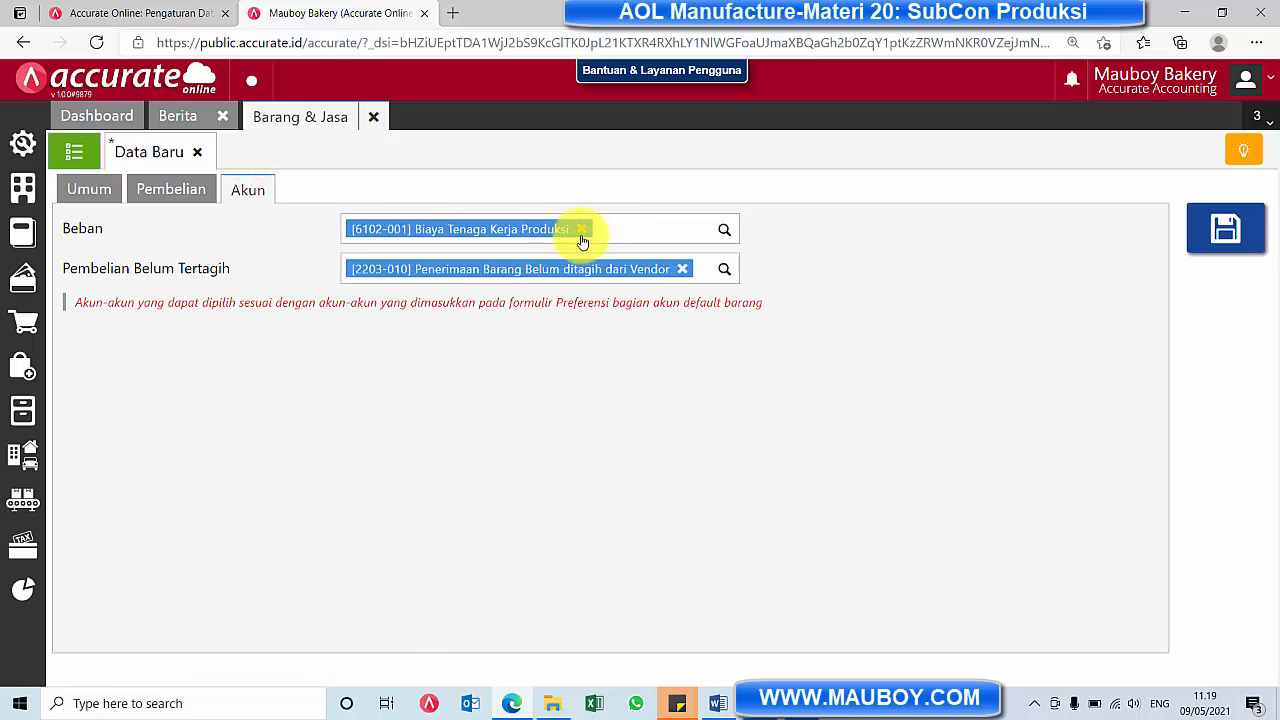
left_click(23, 224)
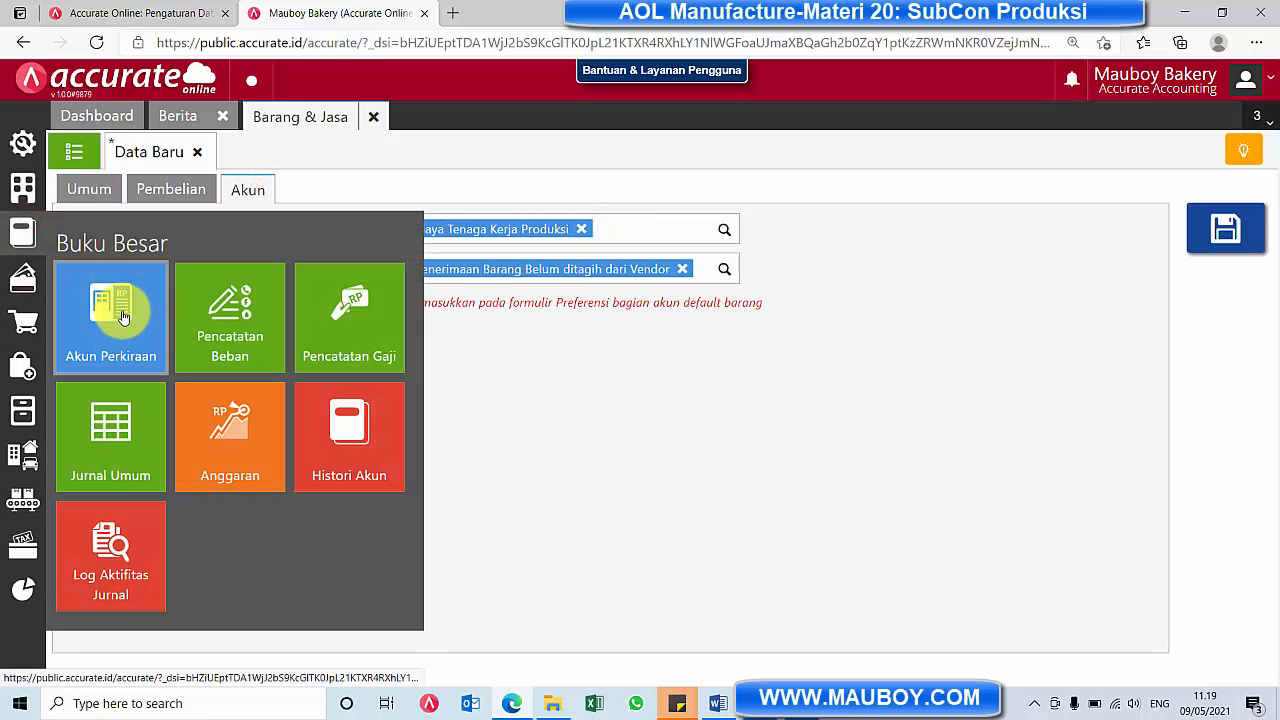
left_click(122, 315)
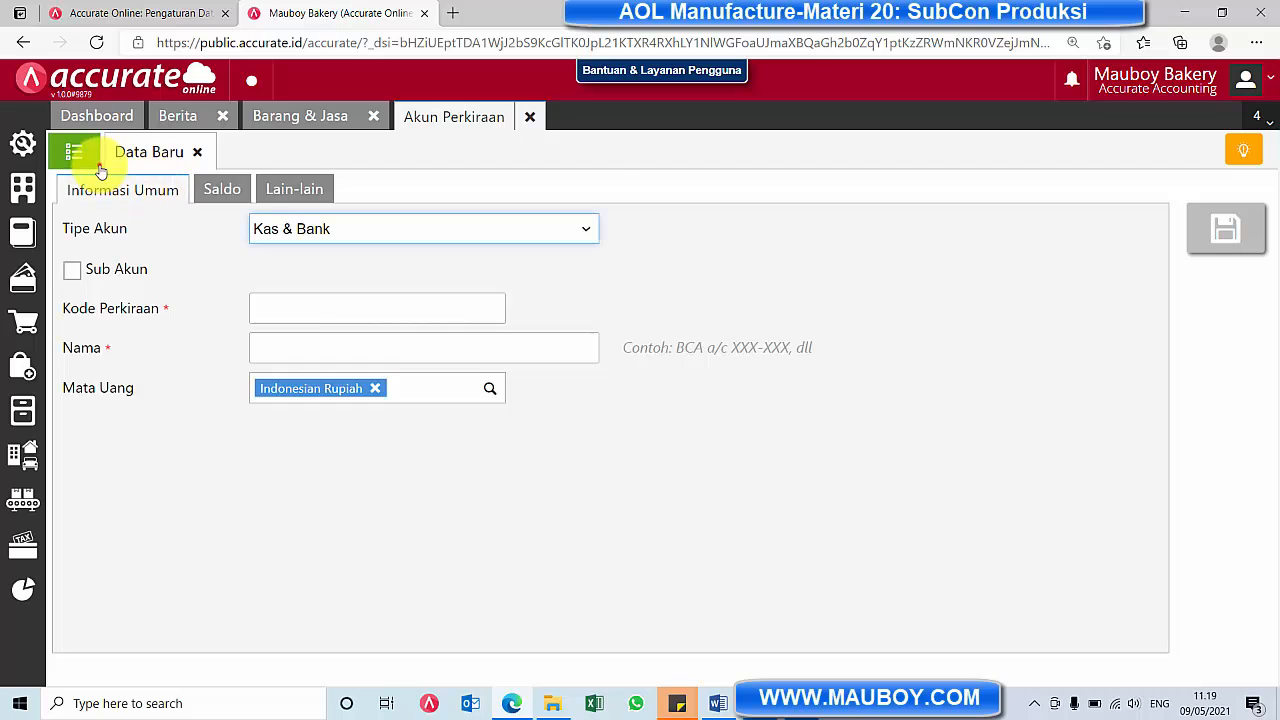
left_click(97, 162)
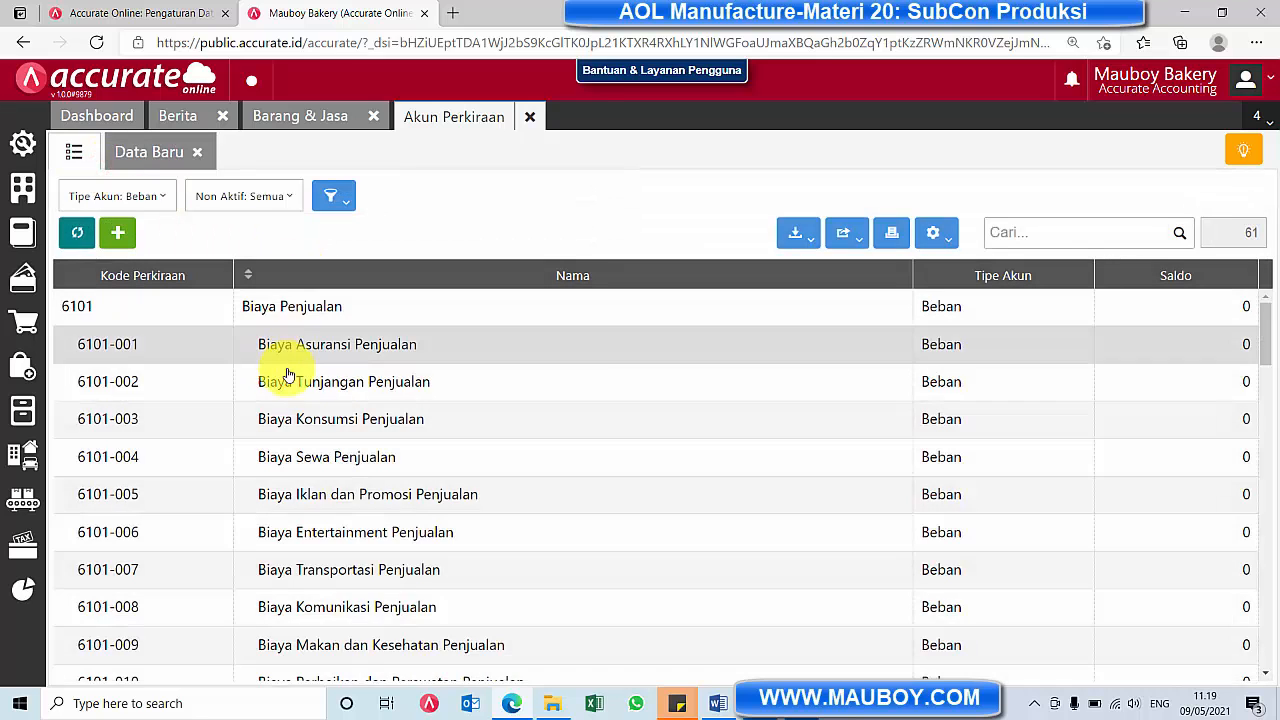
scroll(290, 380, "down", 3)
scroll(312, 413, "down", 5)
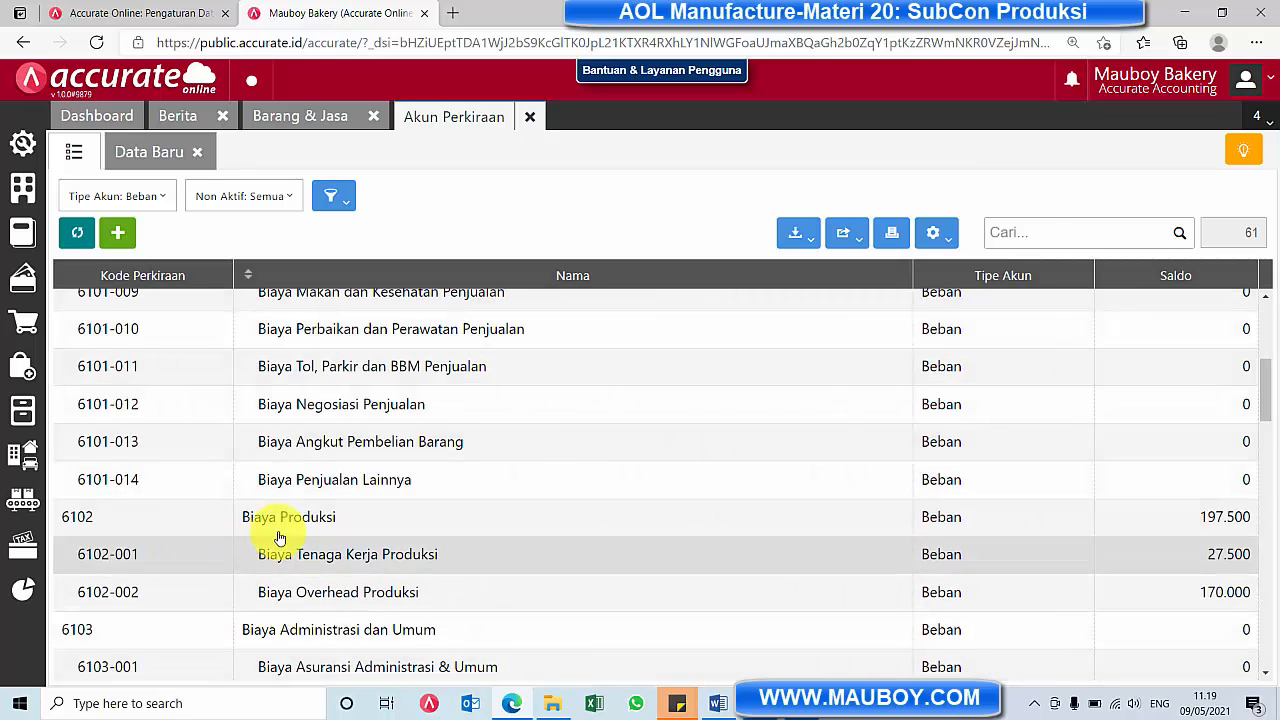
Create and save a Beban account named SubCon as a sub-account of [6102] Biaya Produksi, and check it in the account list
left_click(163, 160)
left_click(337, 235)
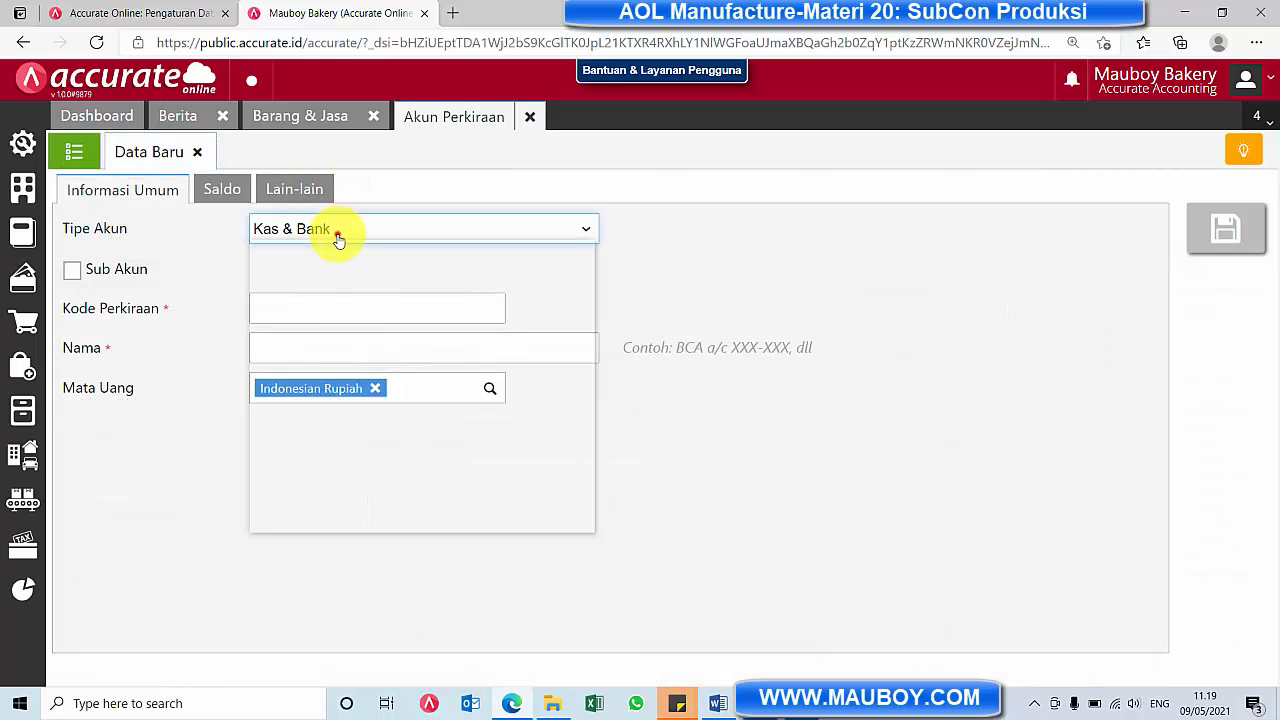
left_click(292, 490)
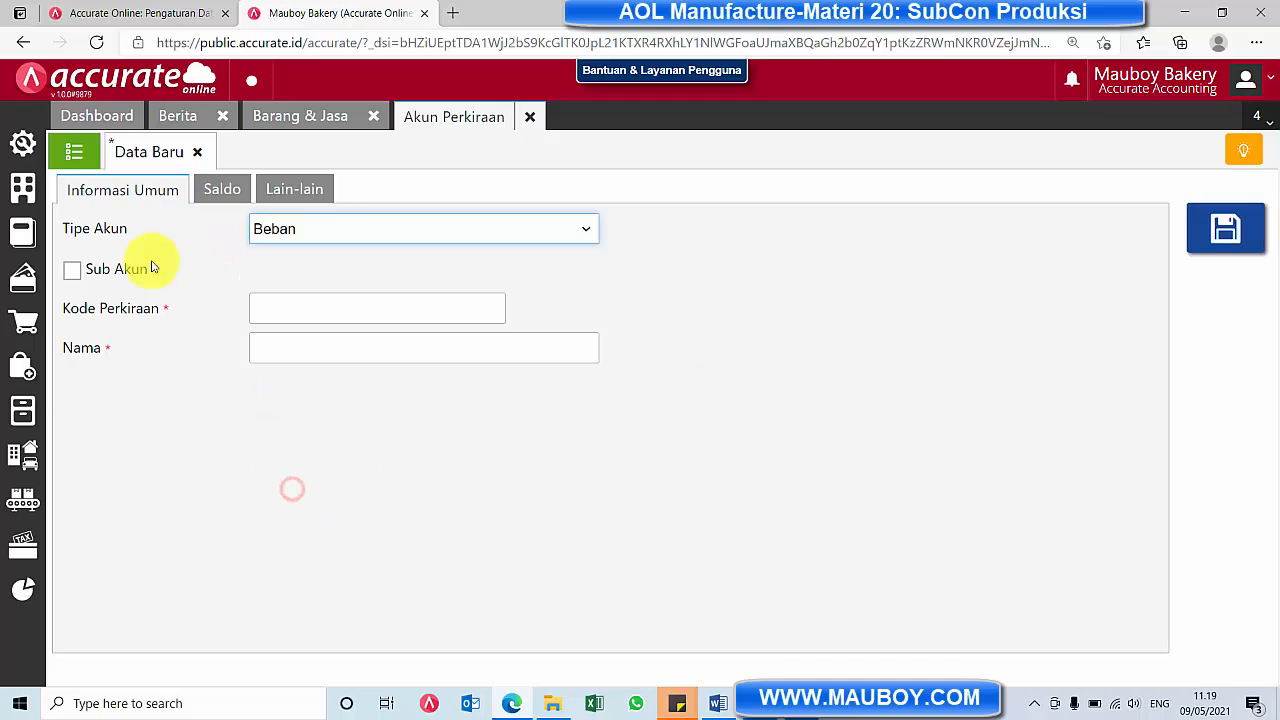
left_click(115, 269)
left_click(479, 278)
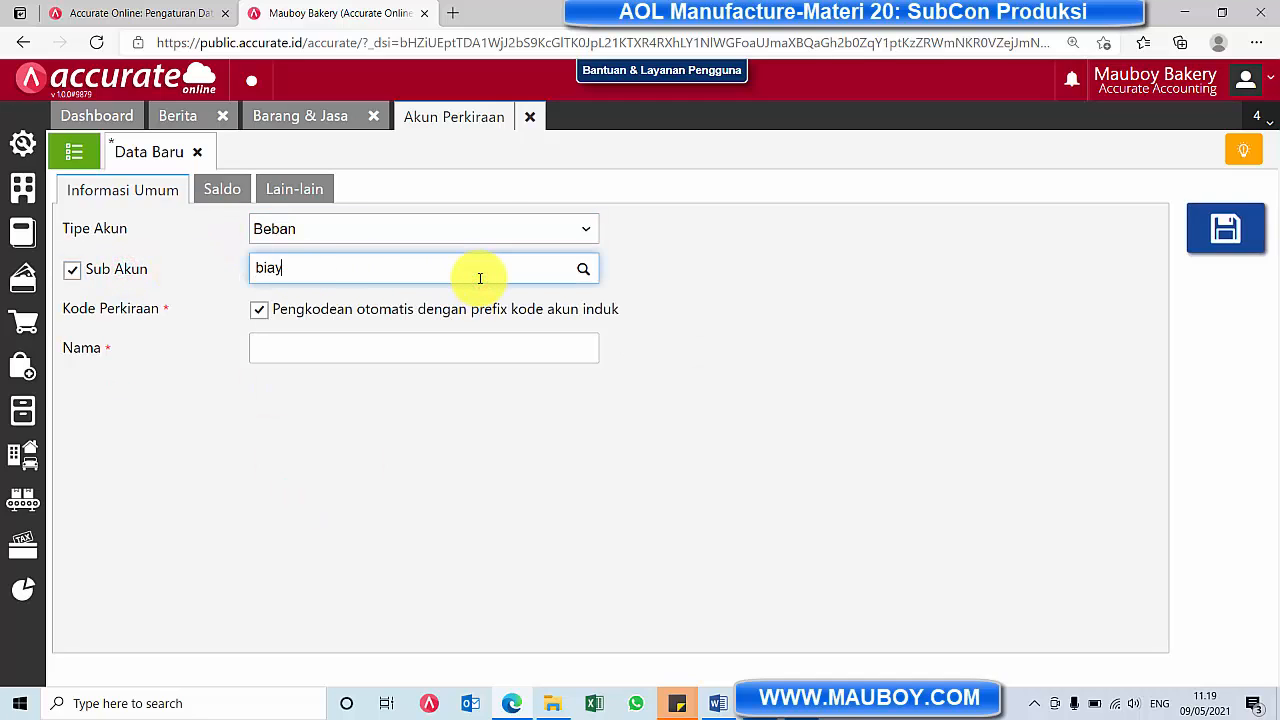
left_click(347, 299)
left_click(281, 350)
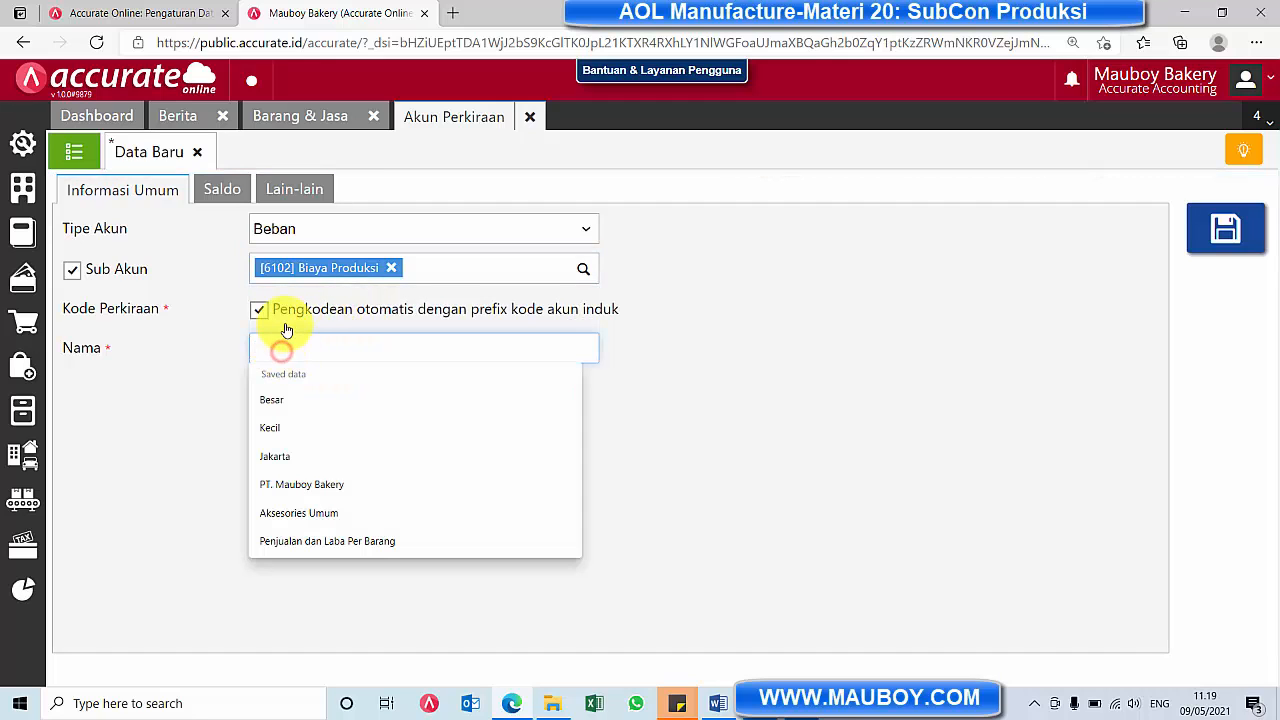
type("Surat Jalan")
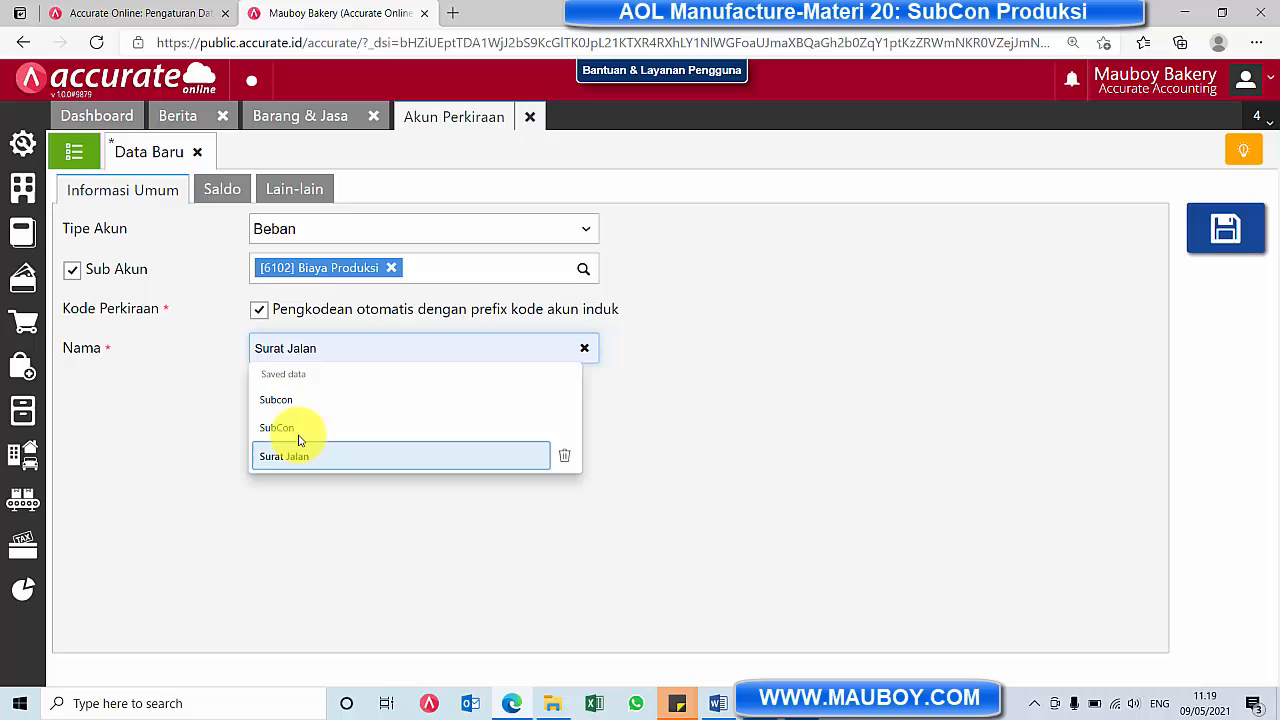
left_click(297, 428)
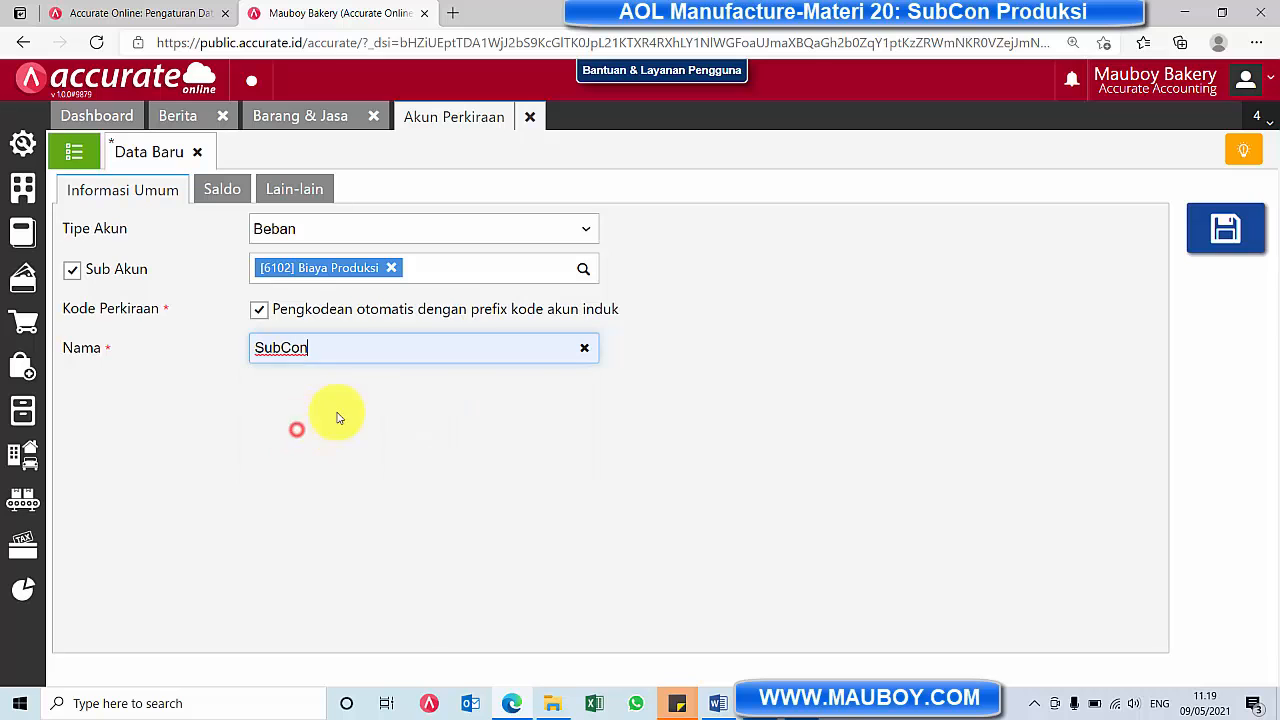
left_click(1226, 228)
left_click(74, 151)
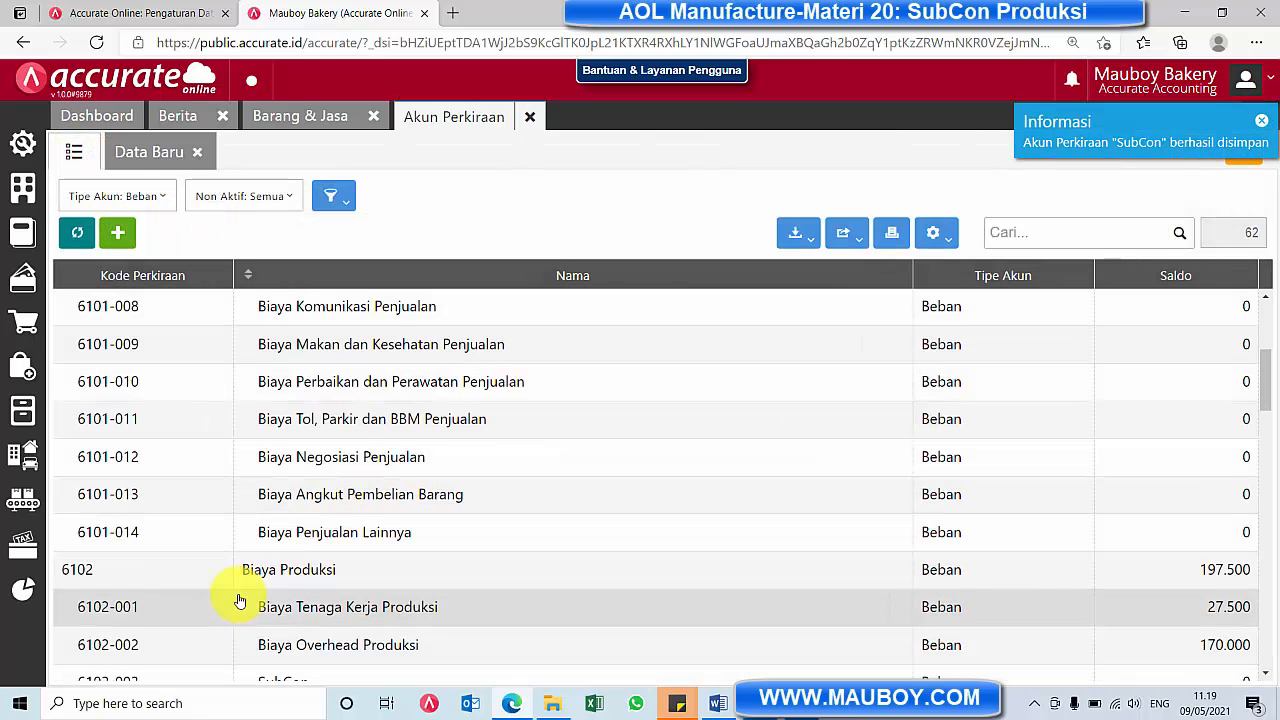
scroll(300, 585, "down", 1)
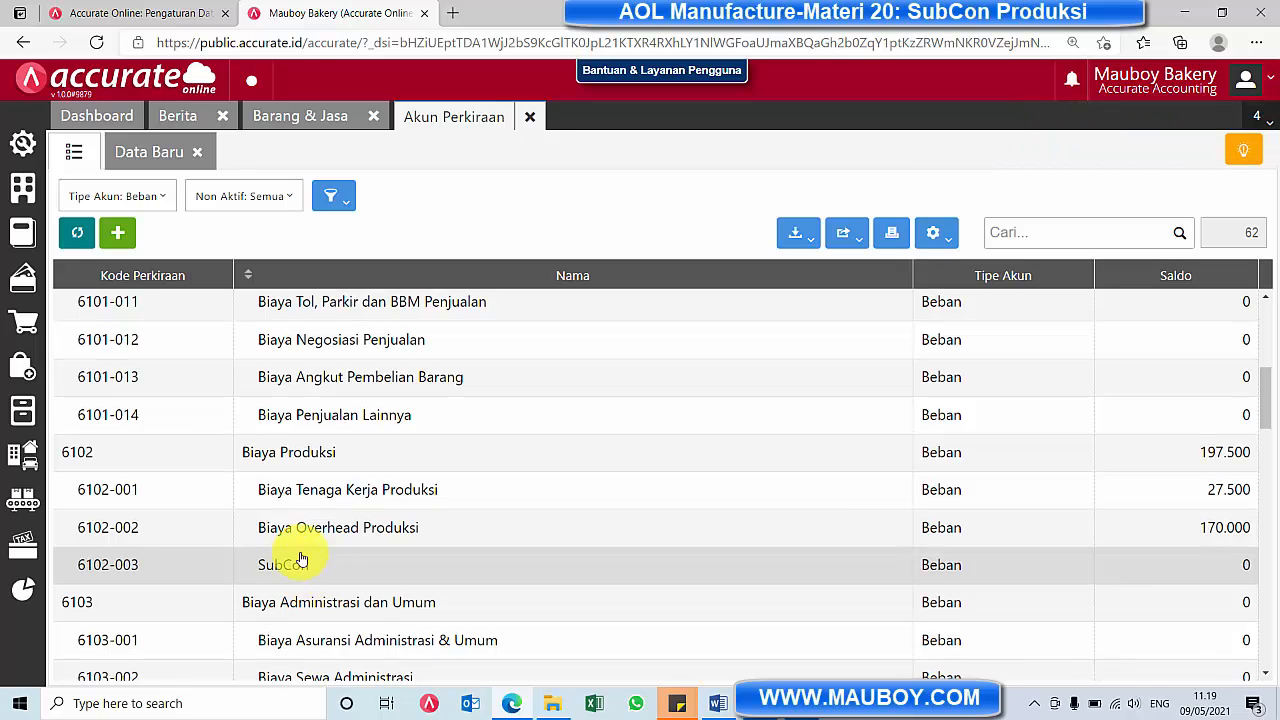
Set the SubCon item's Beban account to SubCon (6102-003) and save the item
left_click(331, 117)
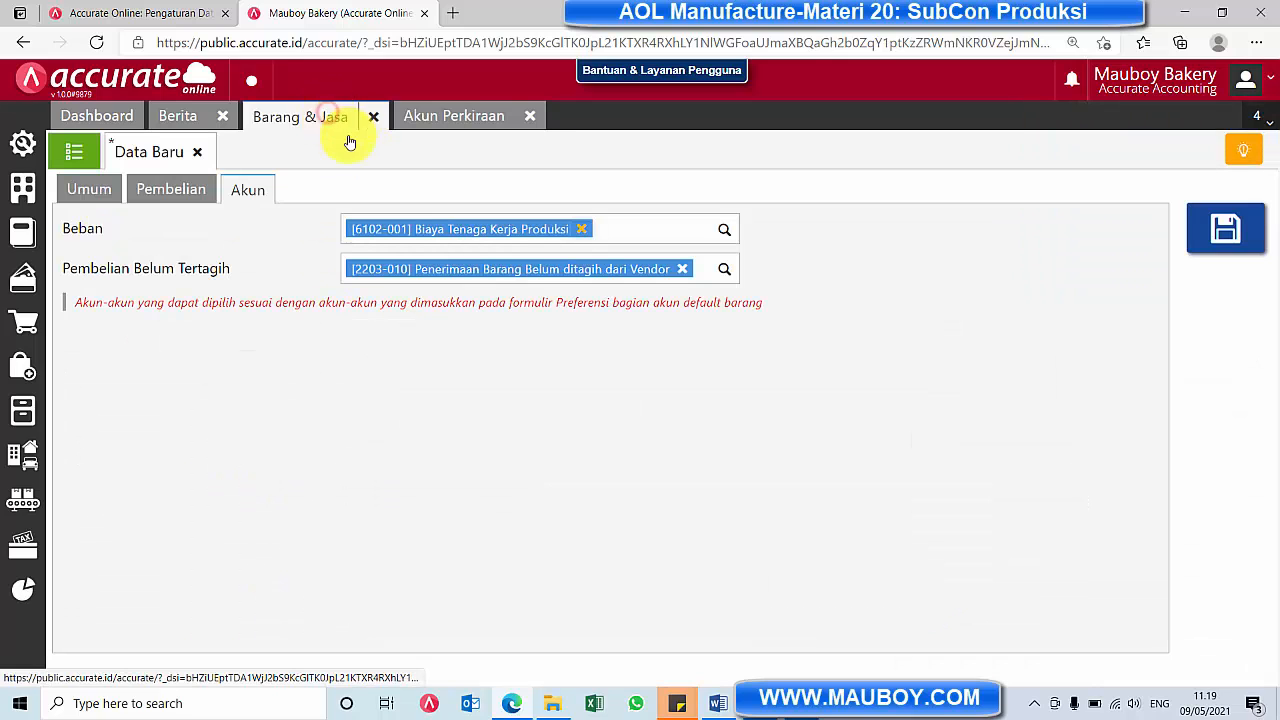
left_click(580, 229)
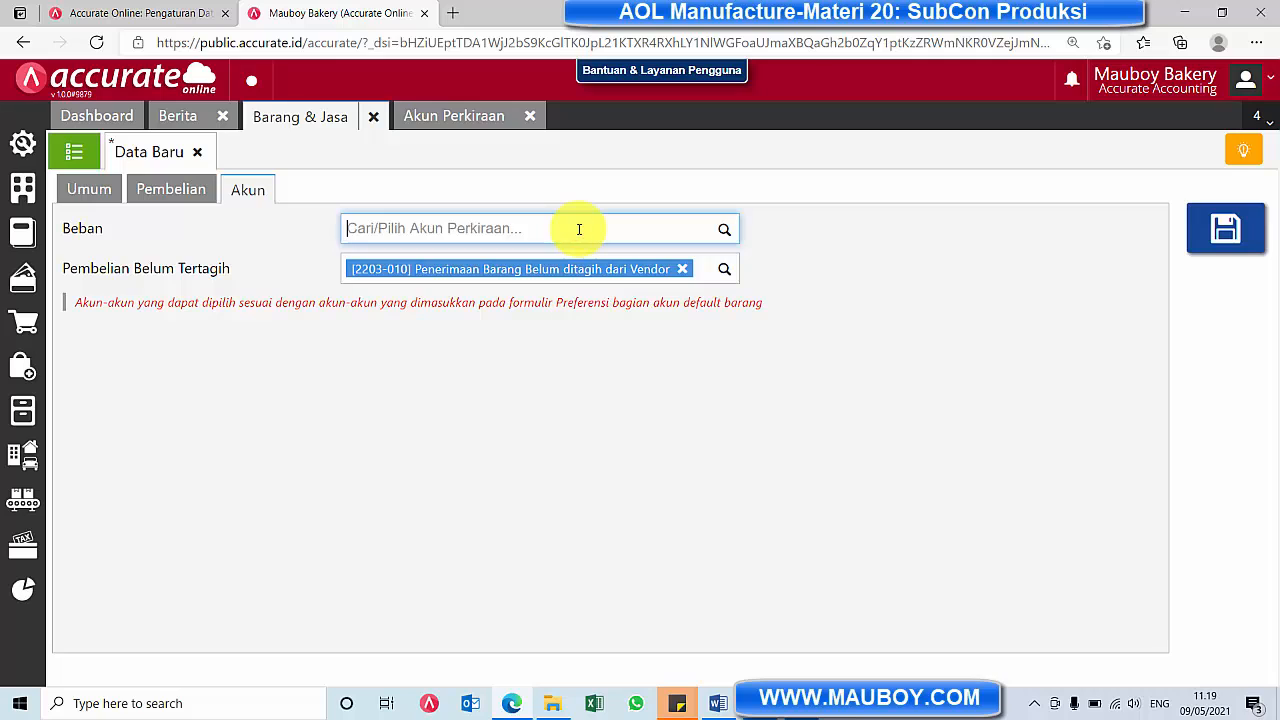
type("sub")
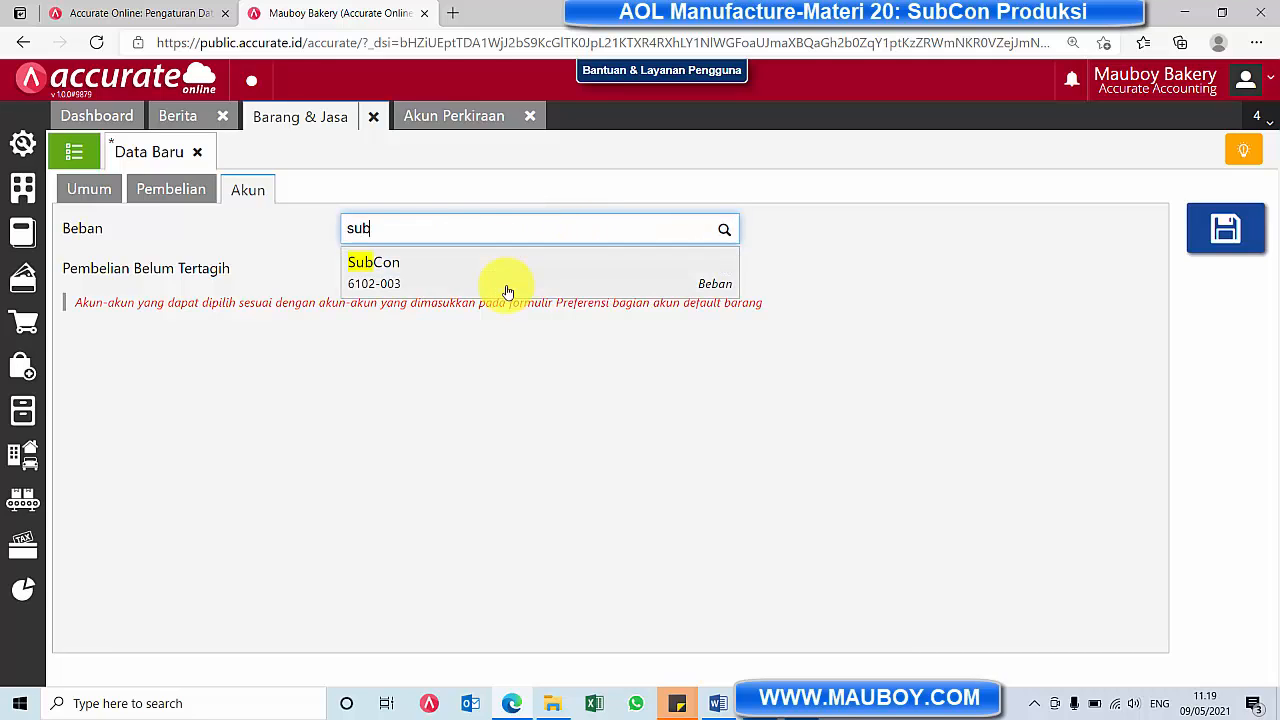
left_click(494, 266)
left_click(160, 189)
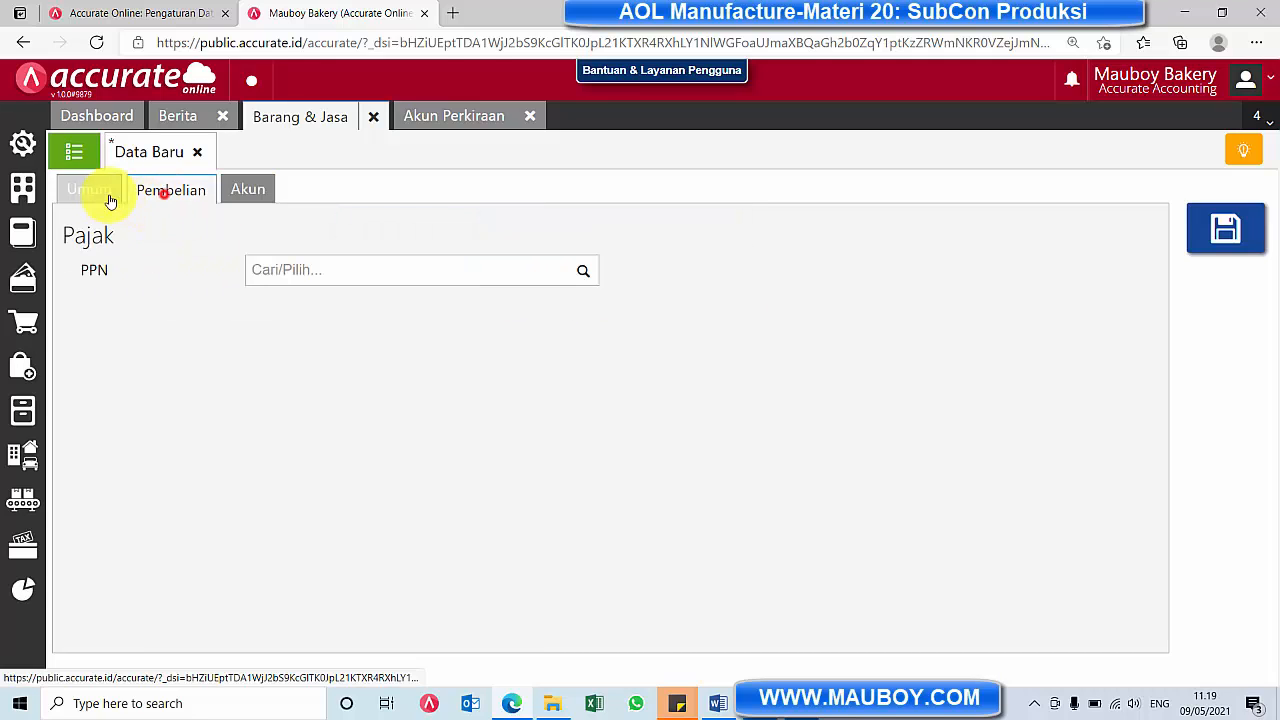
left_click(103, 189)
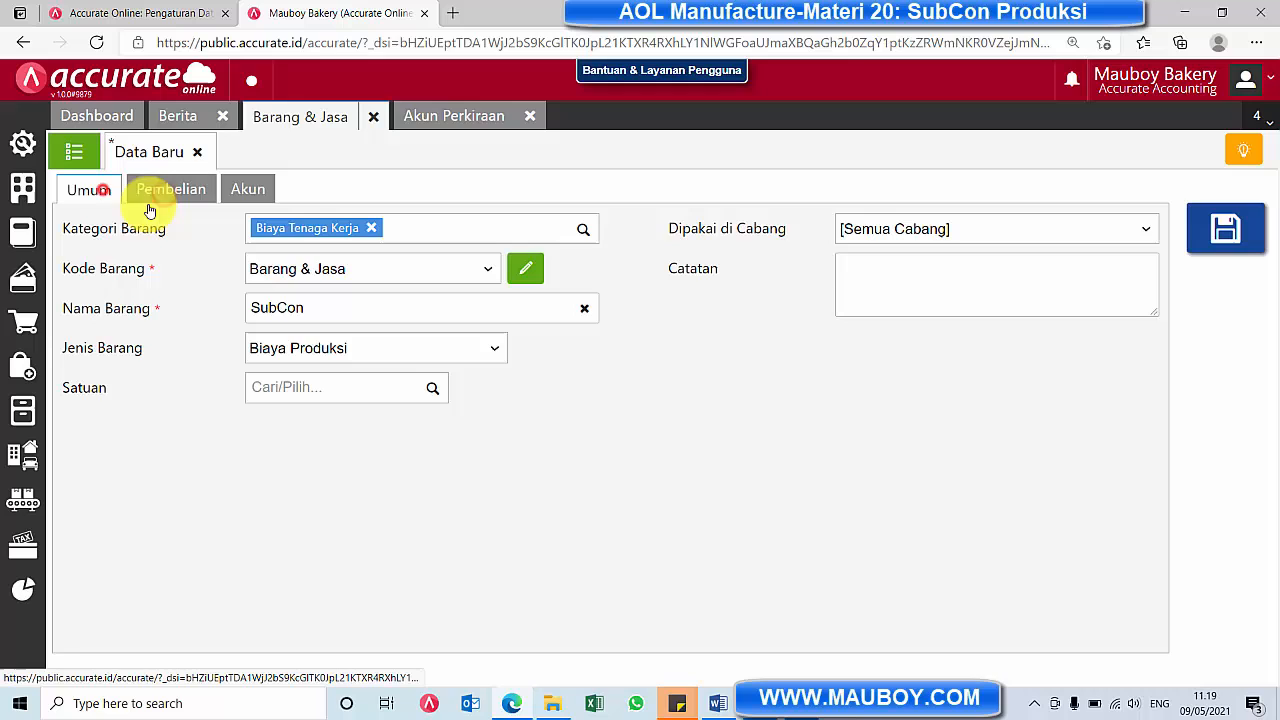
left_click(1232, 236)
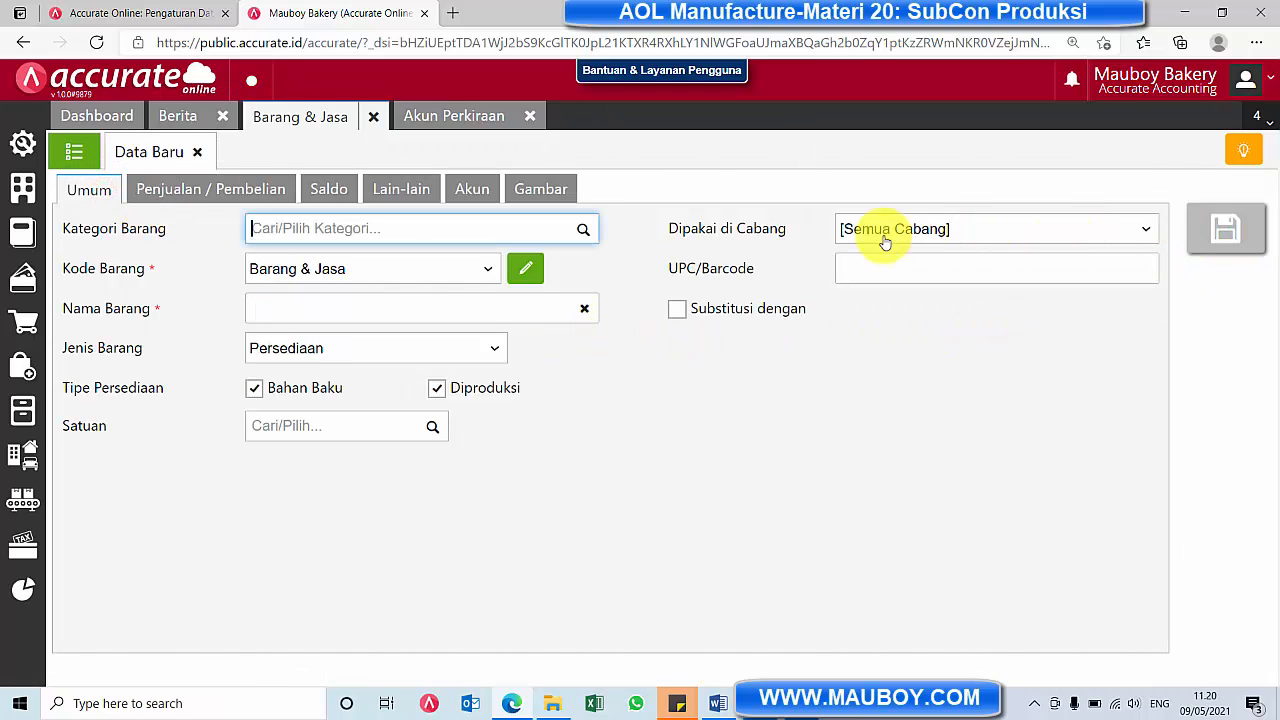
Open the existing standard production cost record SPC.2021.01.00001 in Standar Biaya Produksi and review its item list
left_click(23, 498)
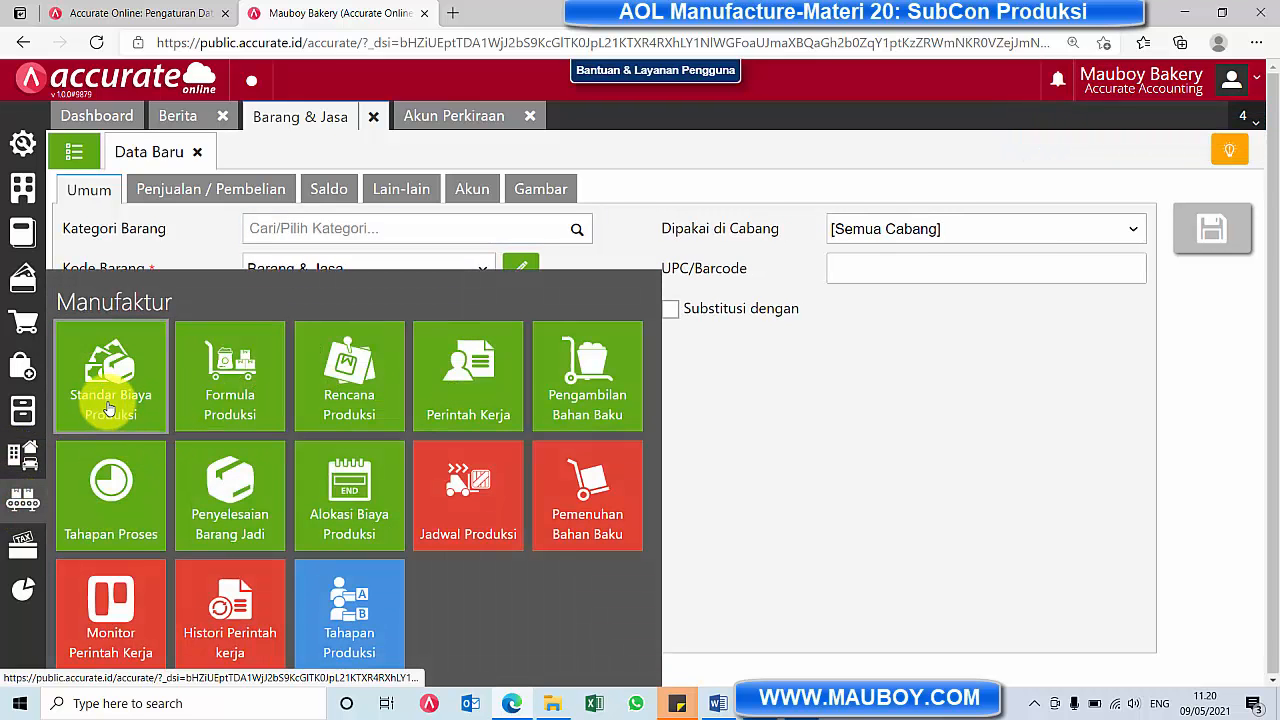
left_click(110, 408)
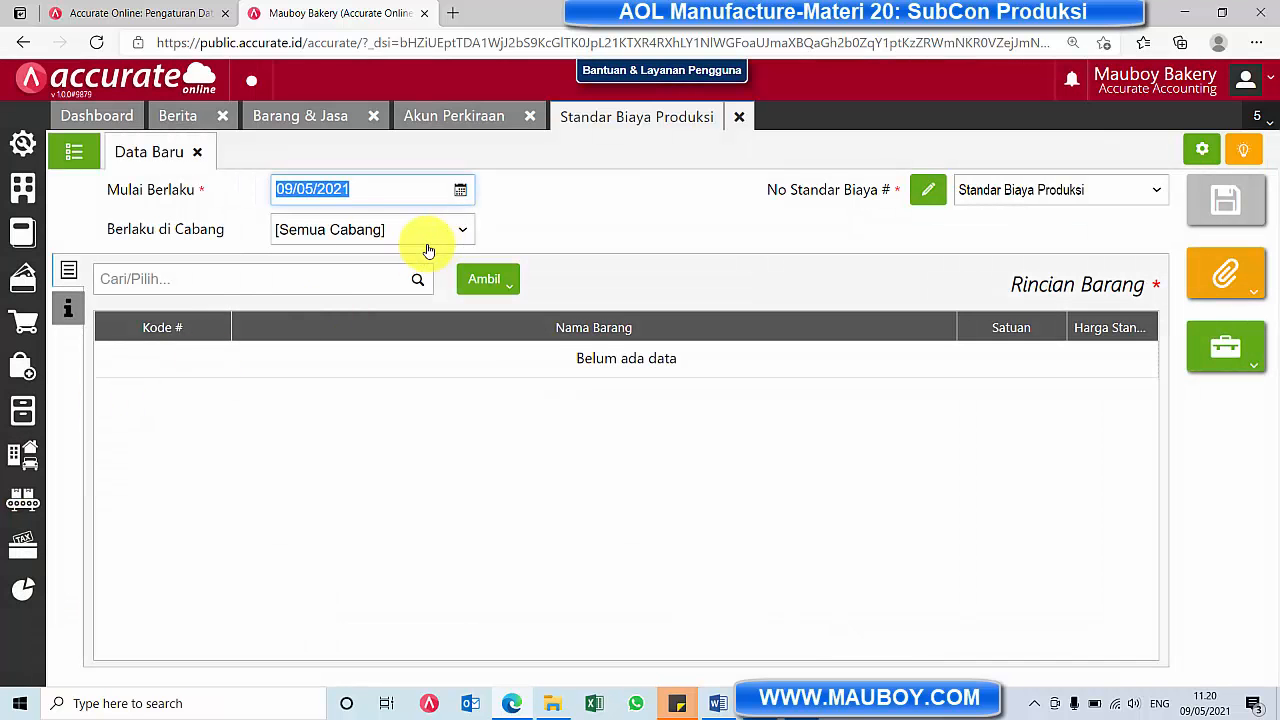
left_click(86, 164)
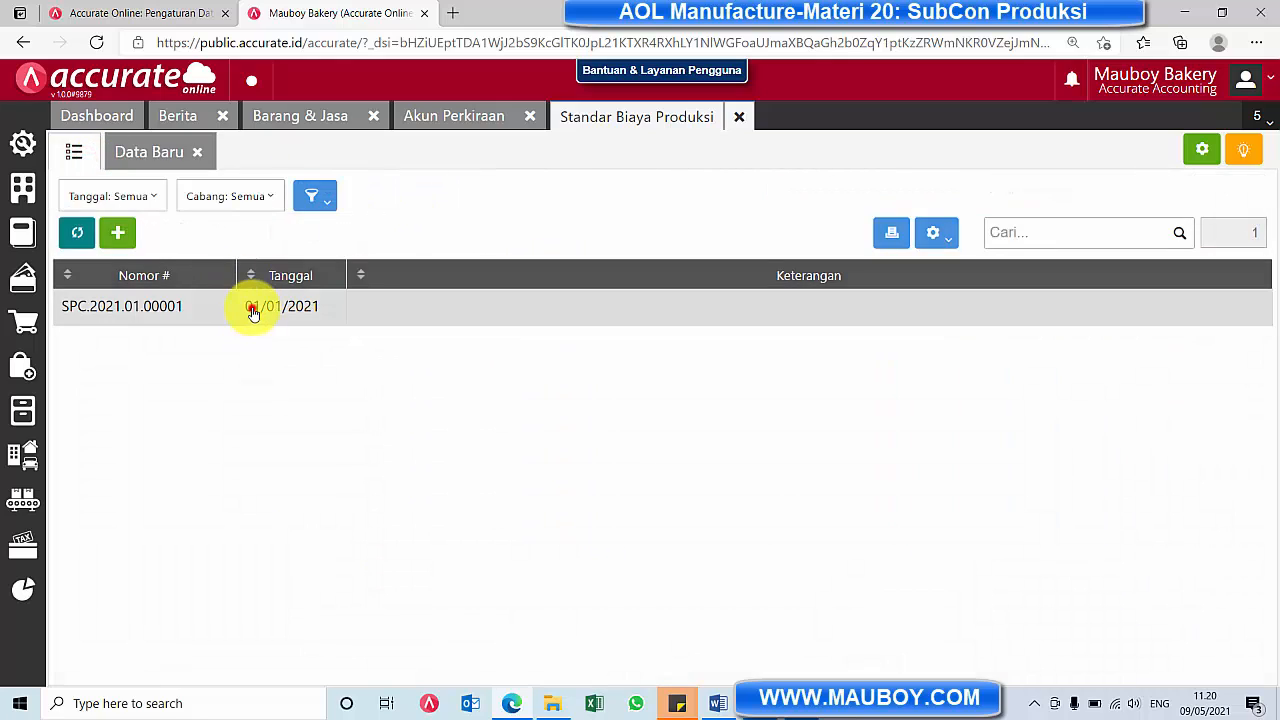
left_click(252, 312)
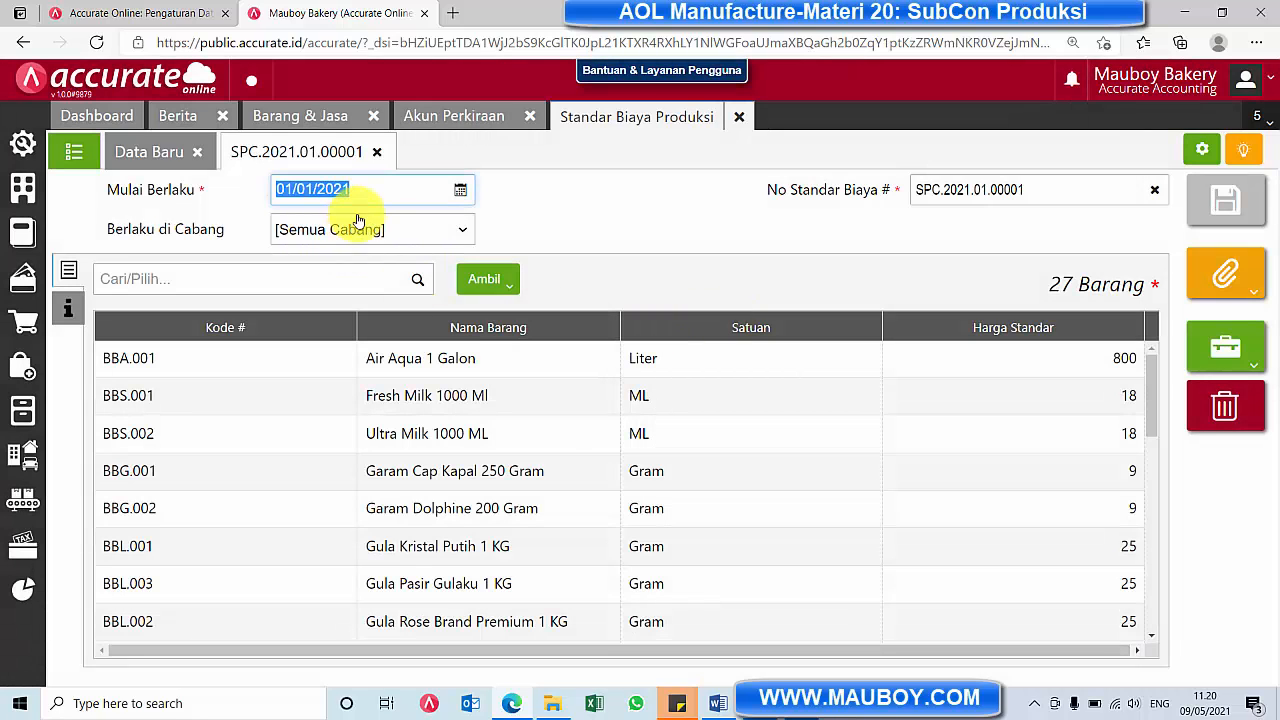
scroll(603, 340, "down", 7)
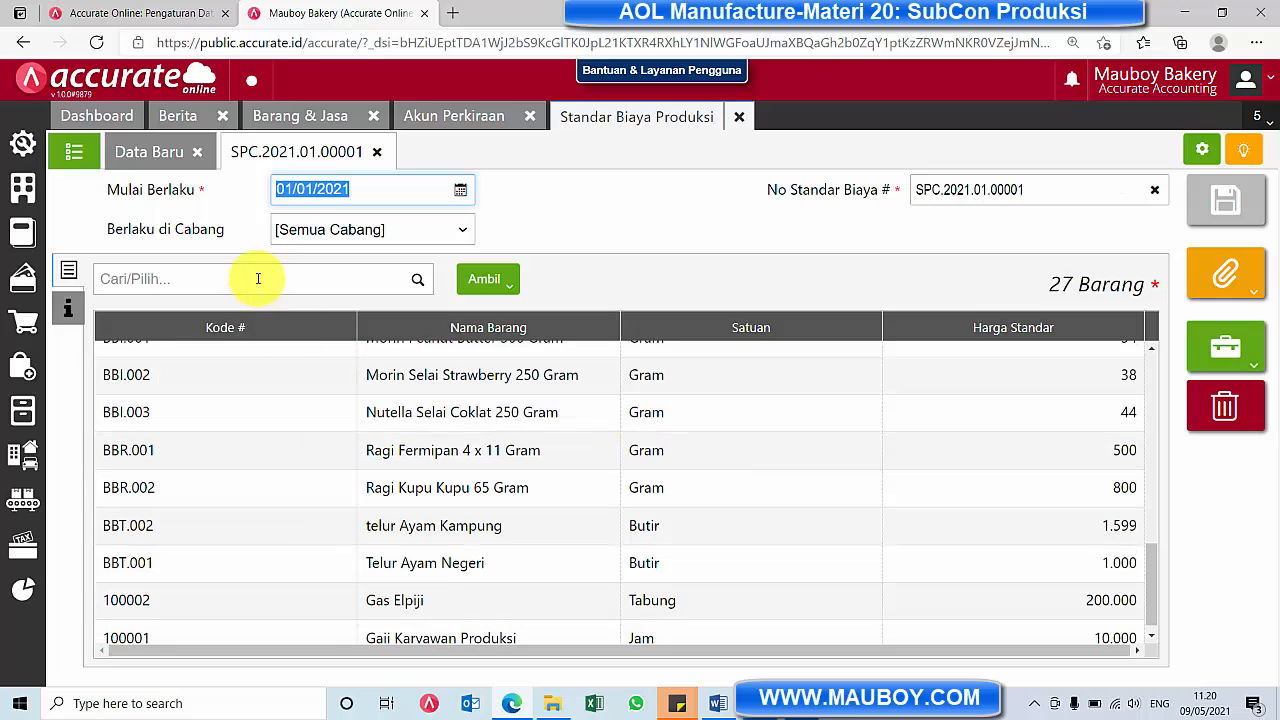
Add SubCon with a Harga Standar of 500 to the standard cost record, save it, and close Standar Biaya Produksi and Akun Perkiraan
left_click(258, 278)
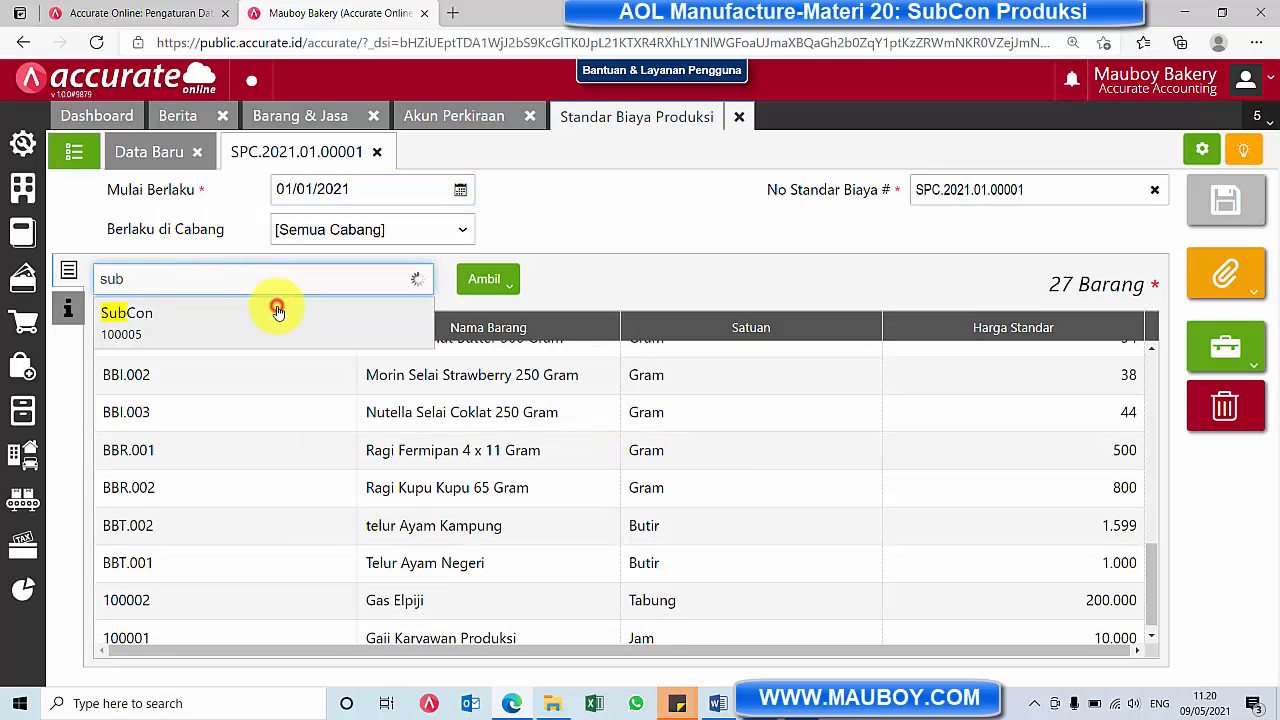
left_click(278, 312)
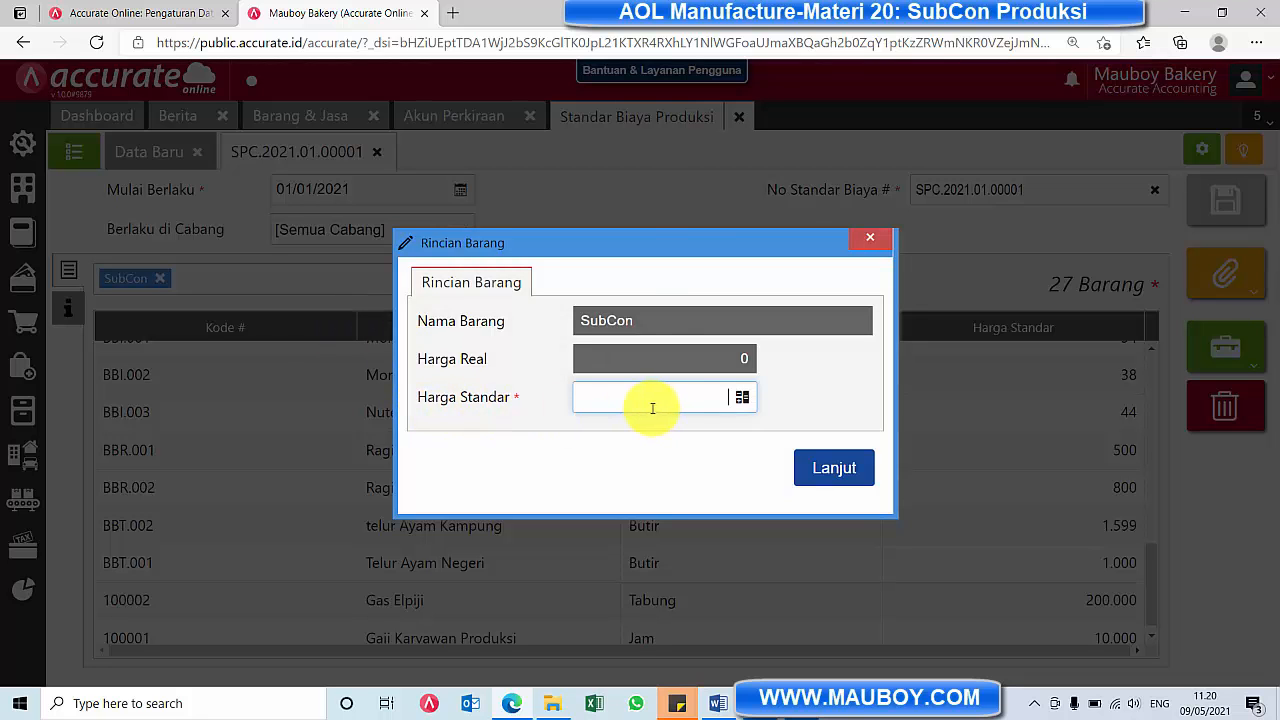
type("500")
left_click(849, 466)
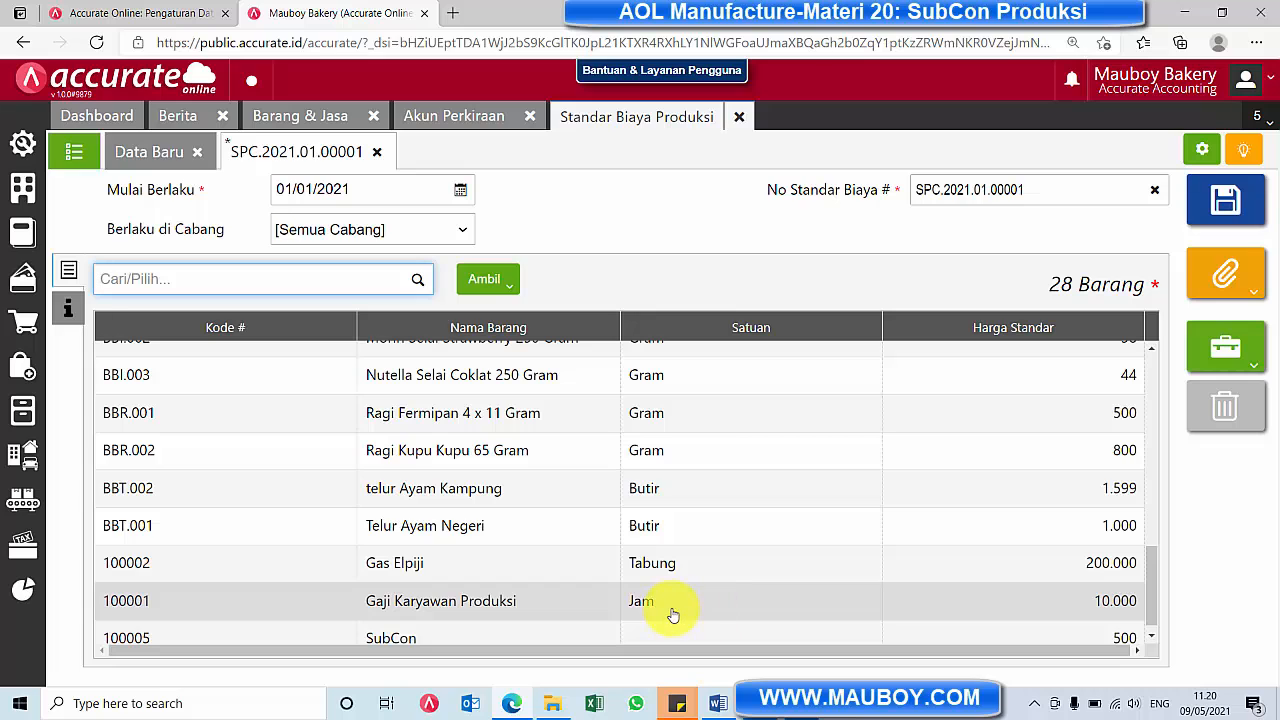
scroll(673, 615, "up", 10)
left_click(1223, 197)
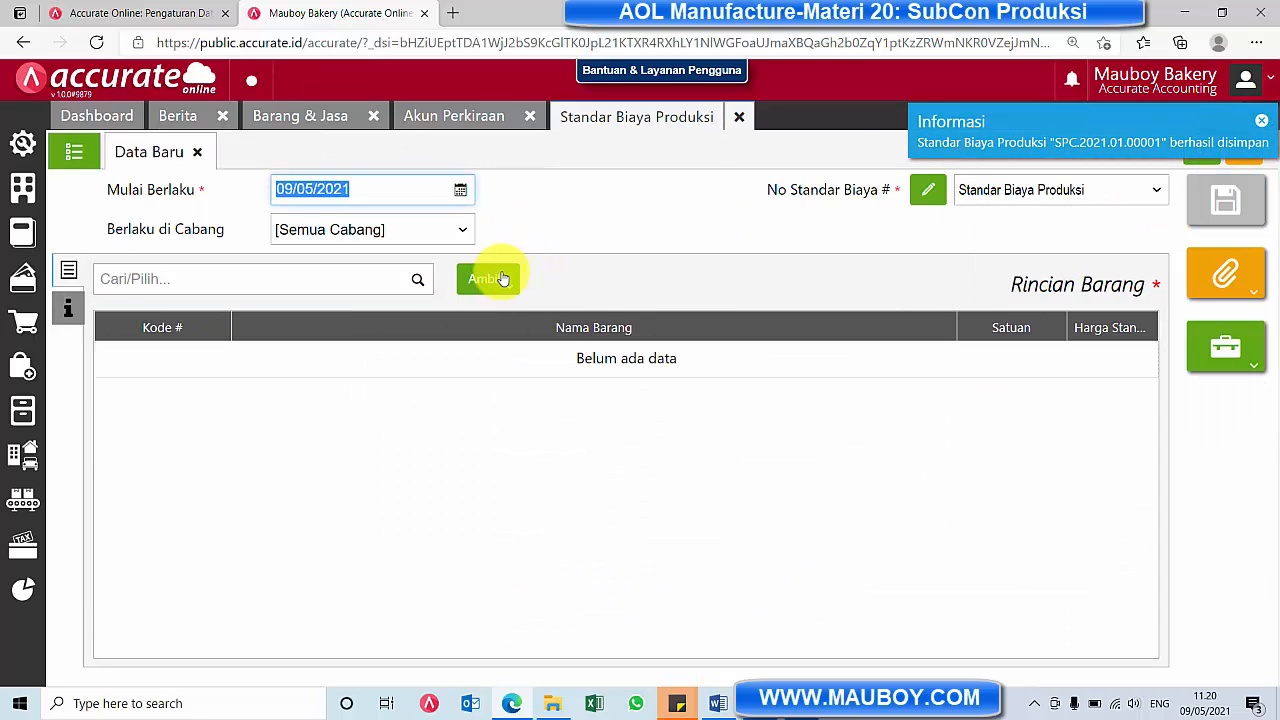
left_click(741, 117)
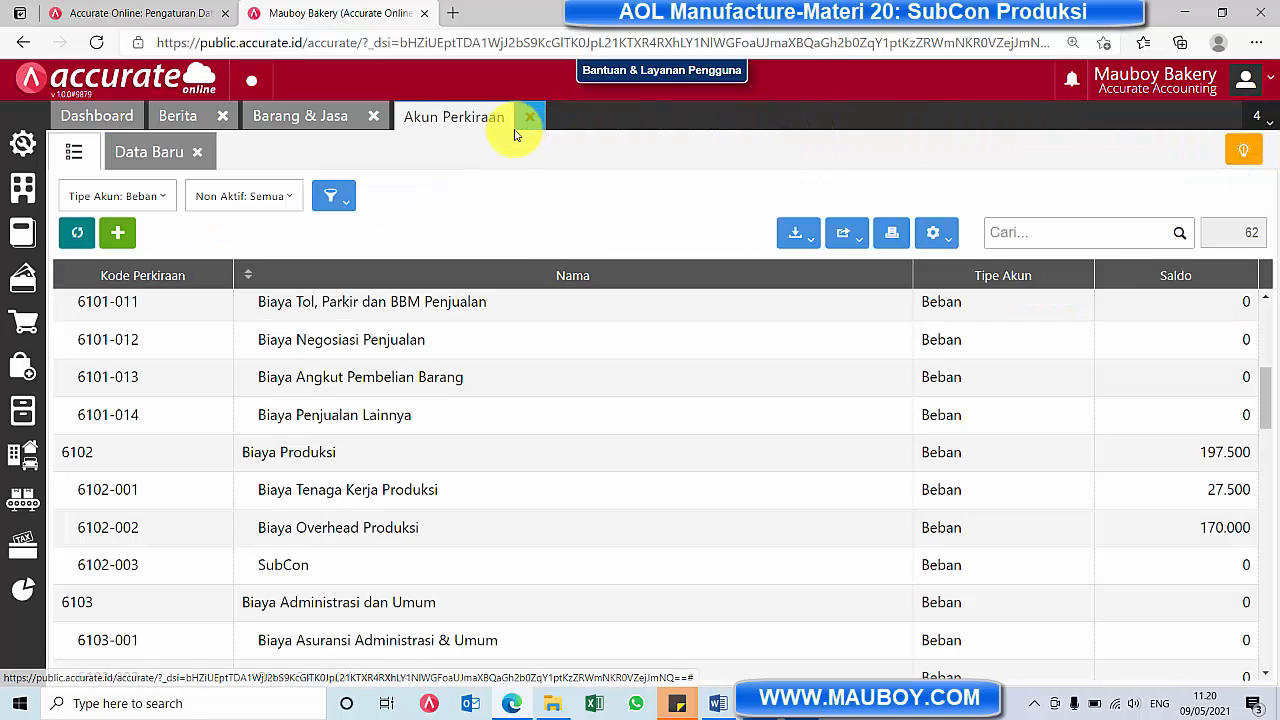
left_click(530, 117)
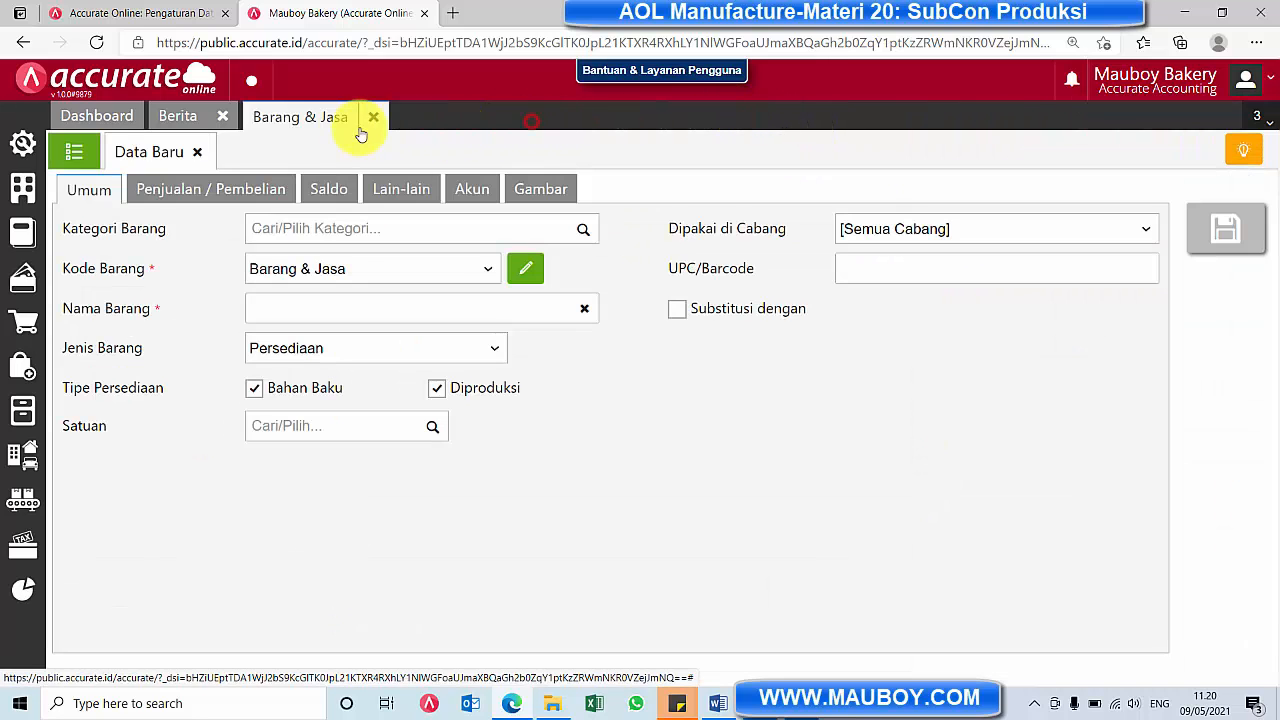
Filter the Barang & Jasa list by item type Biaya Produksi to check the production cost items
left_click(72, 155)
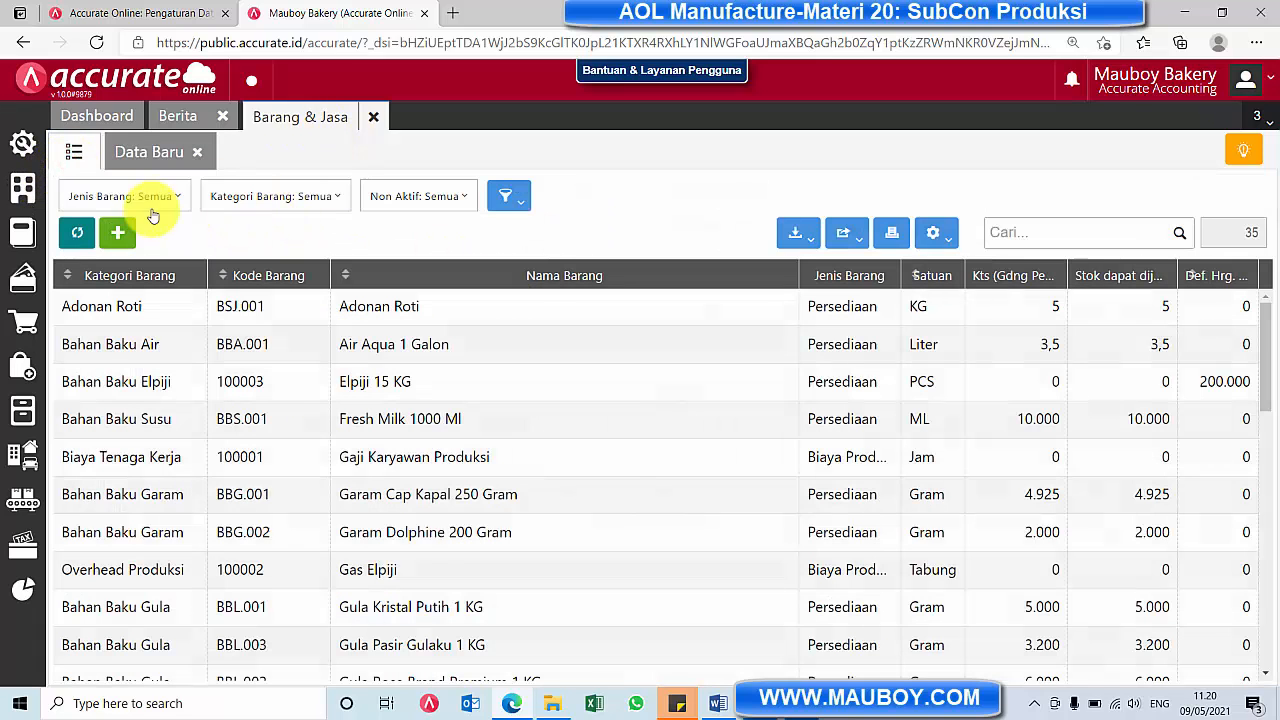
left_click(176, 200)
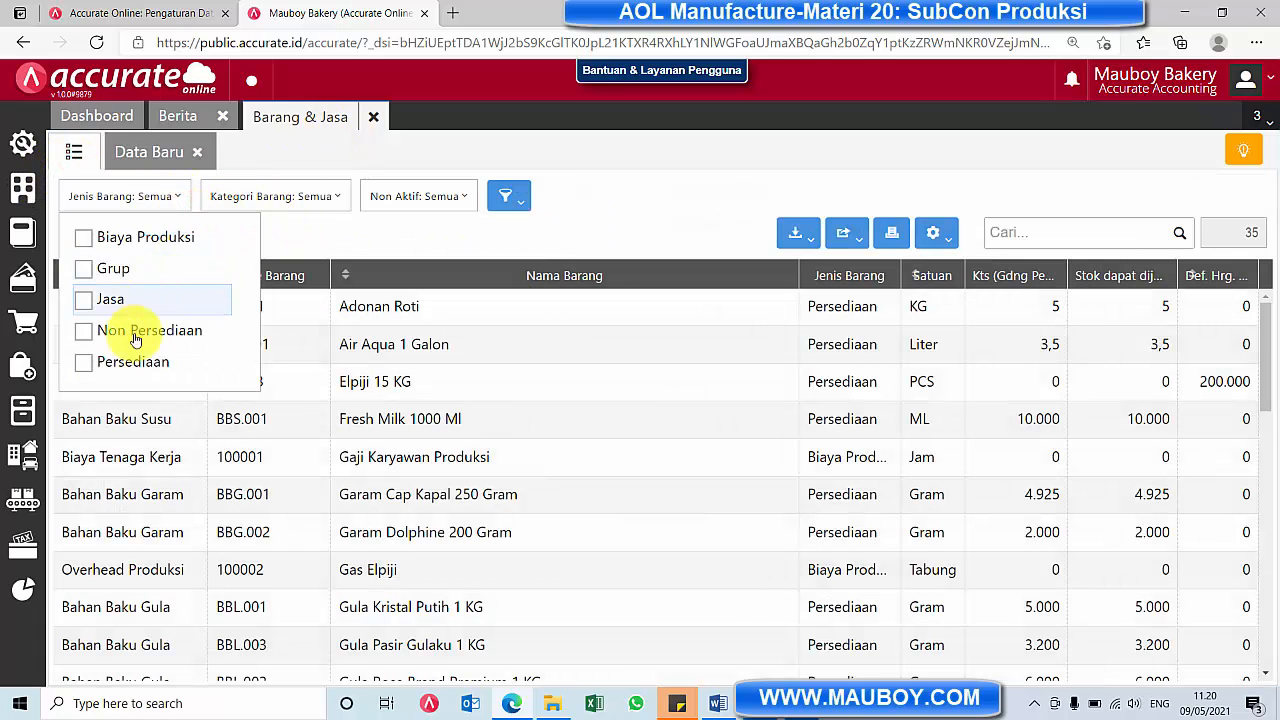
left_click(120, 237)
left_click(543, 196)
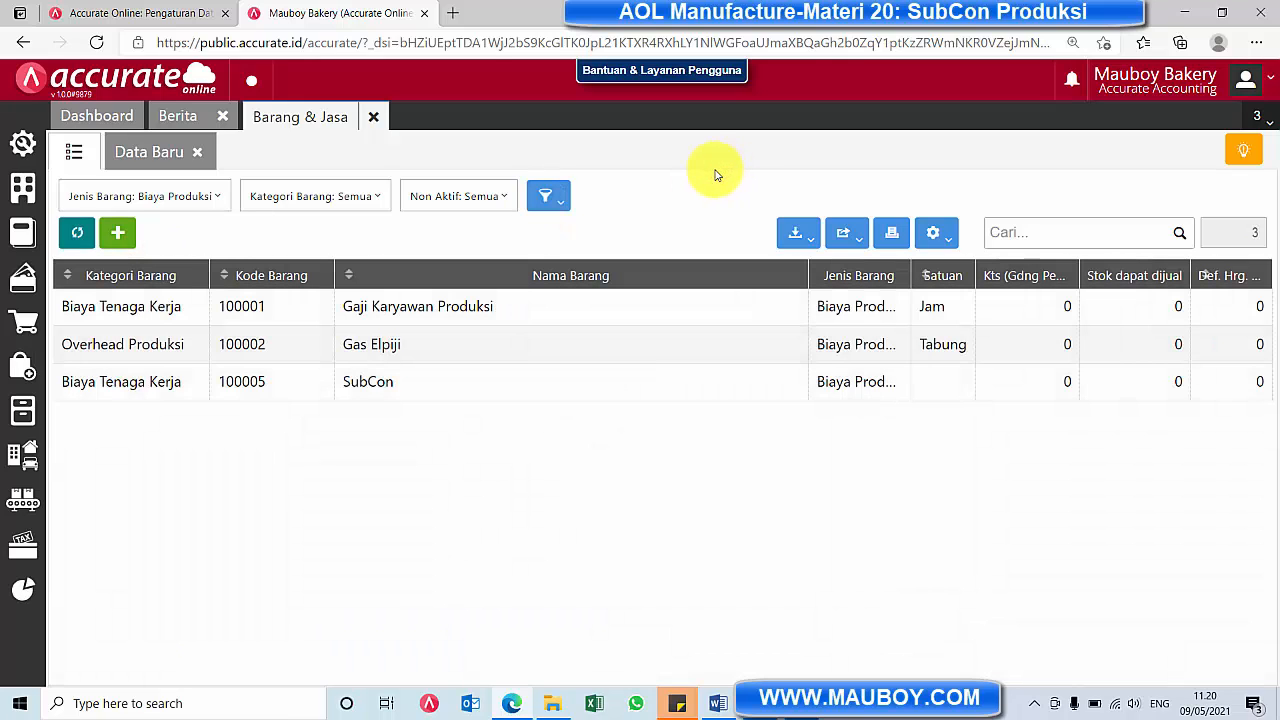
Start a new Formula Produksi with Sari Roti Coklat (BFG.002) as the main product and a quantity of 10 PCS
left_click(23, 496)
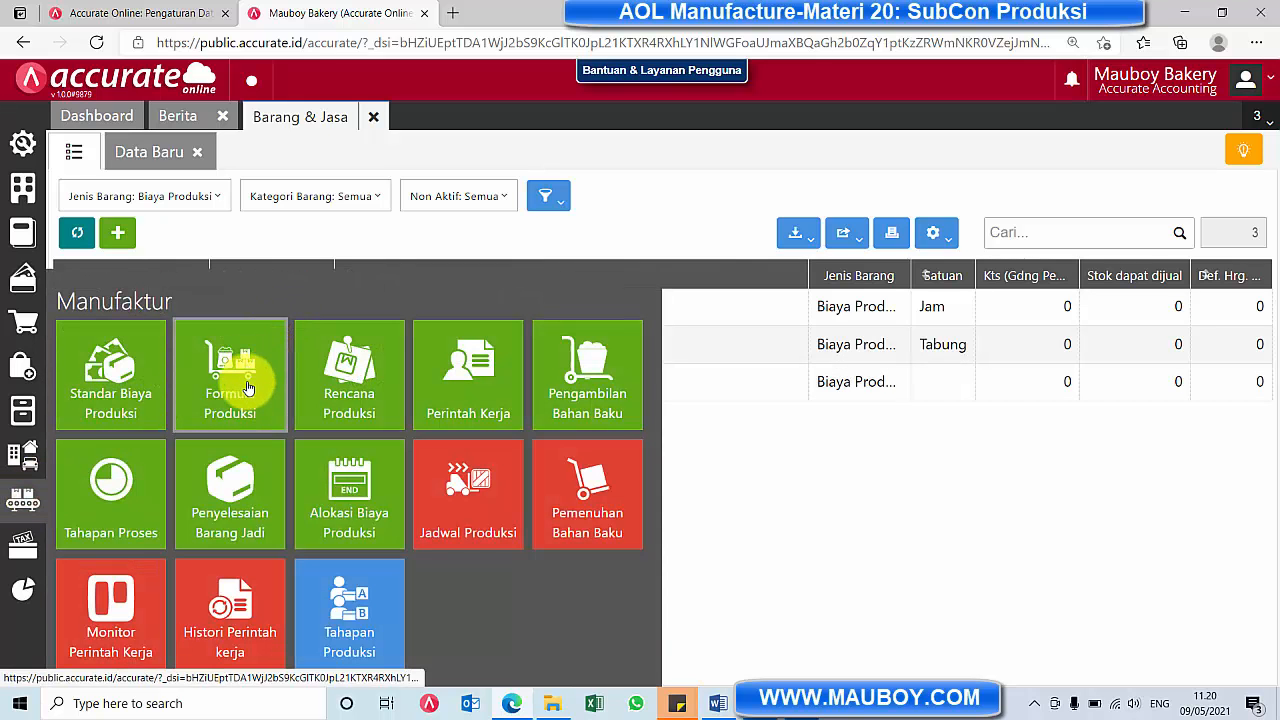
left_click(268, 350)
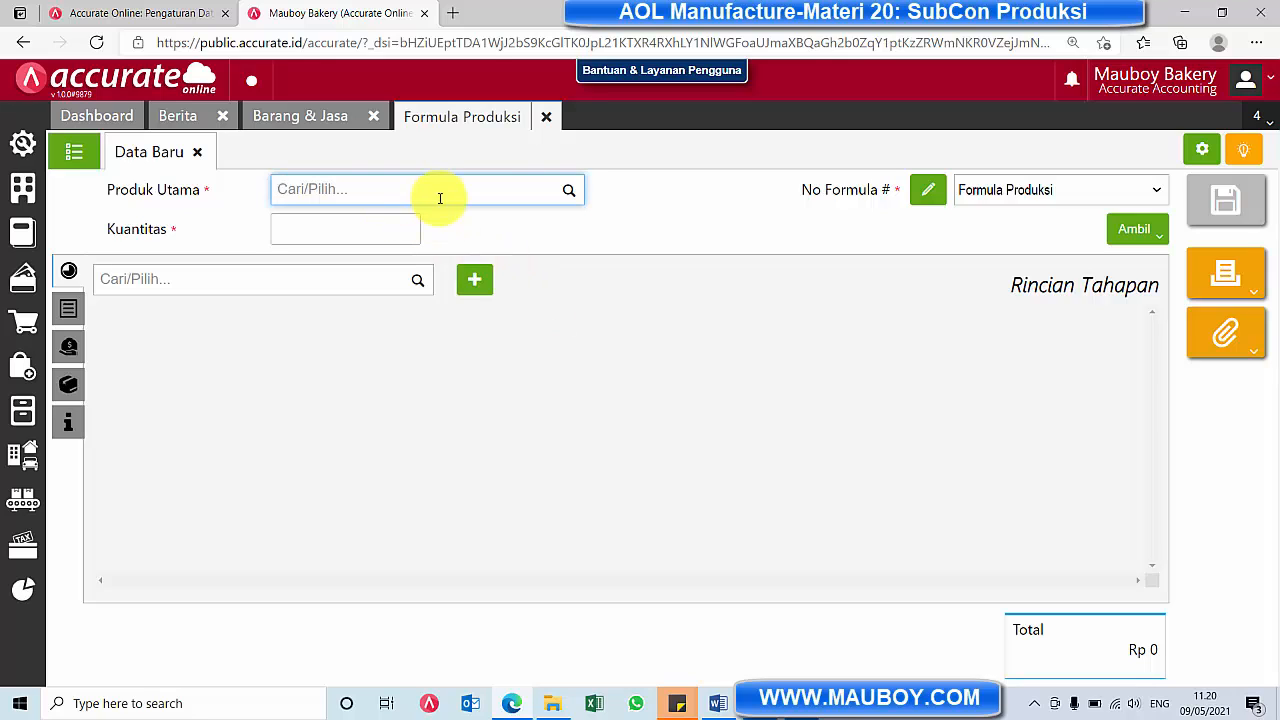
left_click(570, 190)
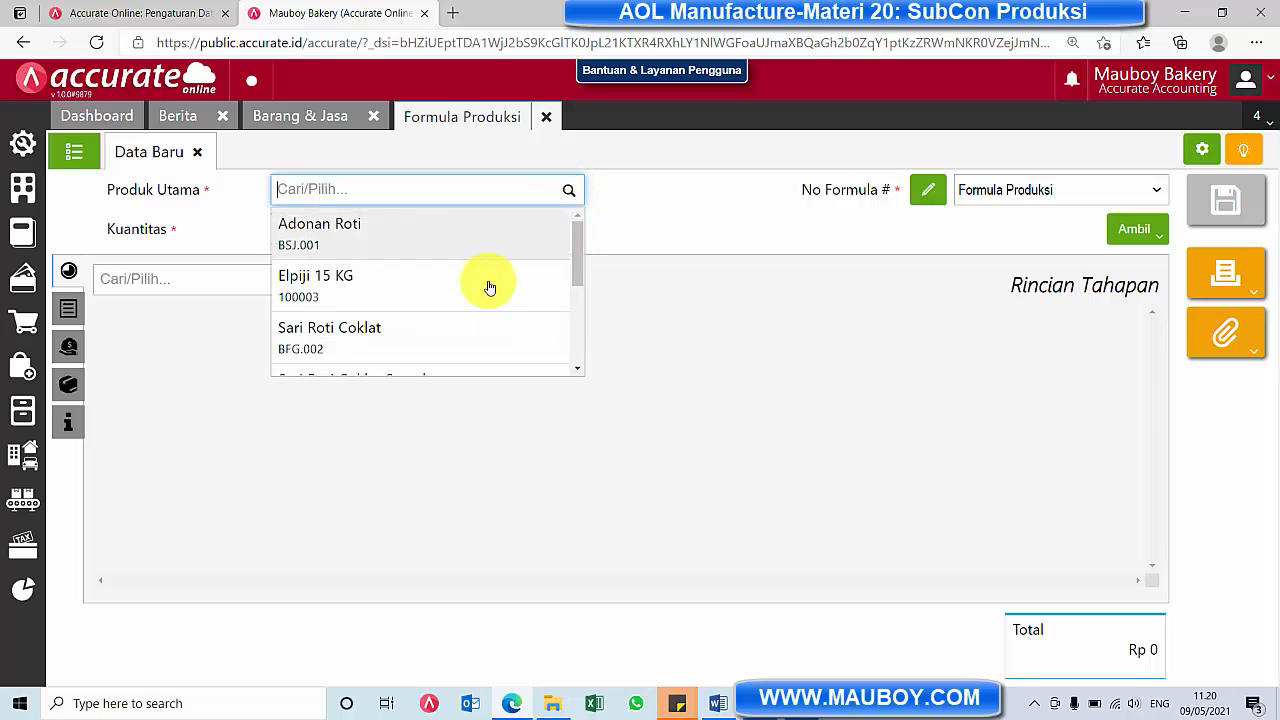
scroll(437, 312, "down", 1)
left_click(423, 310)
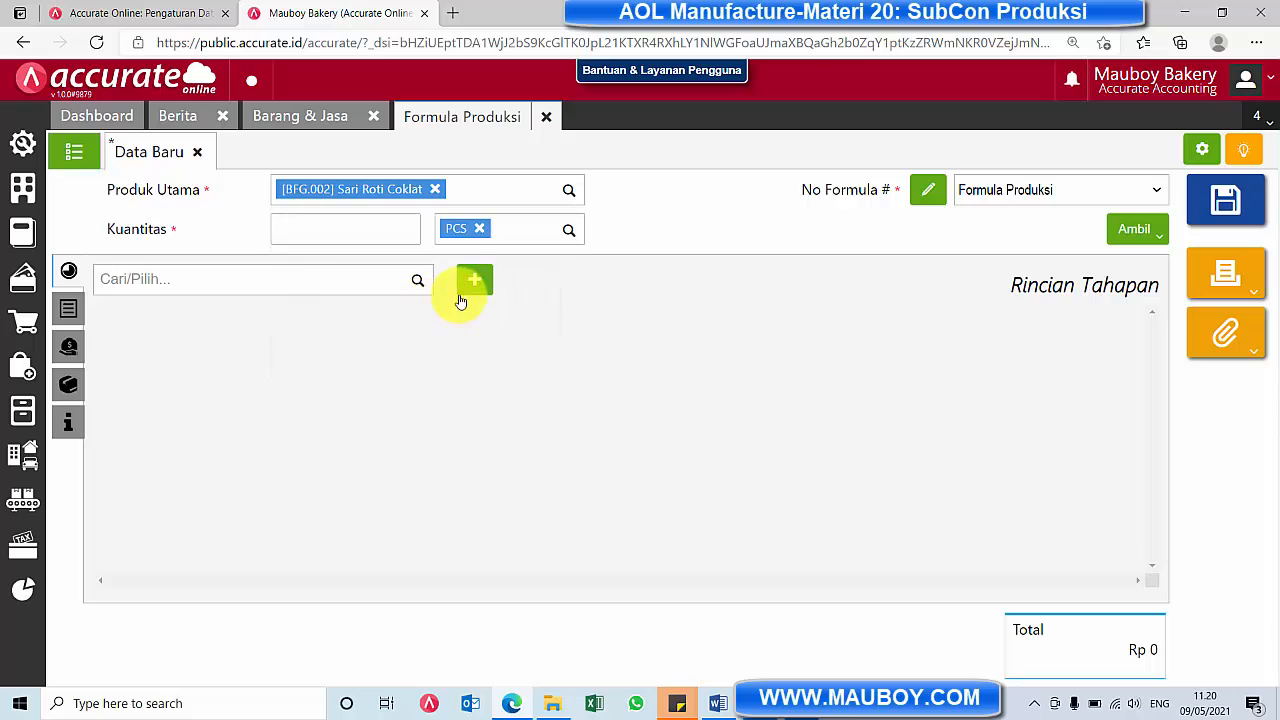
left_click(400, 218)
type("10")
Check the list of existing production formulas, and start copying an existing Formula Produksi into the new formula
left_click(71, 150)
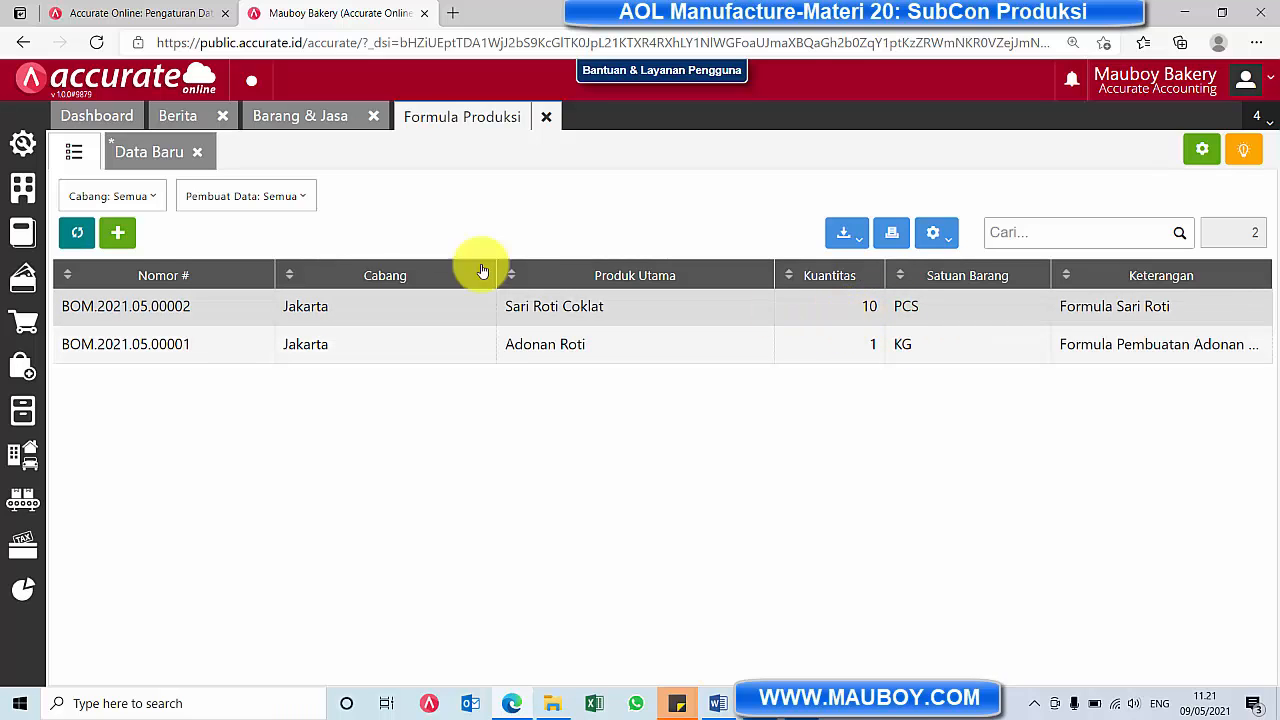
left_click(144, 150)
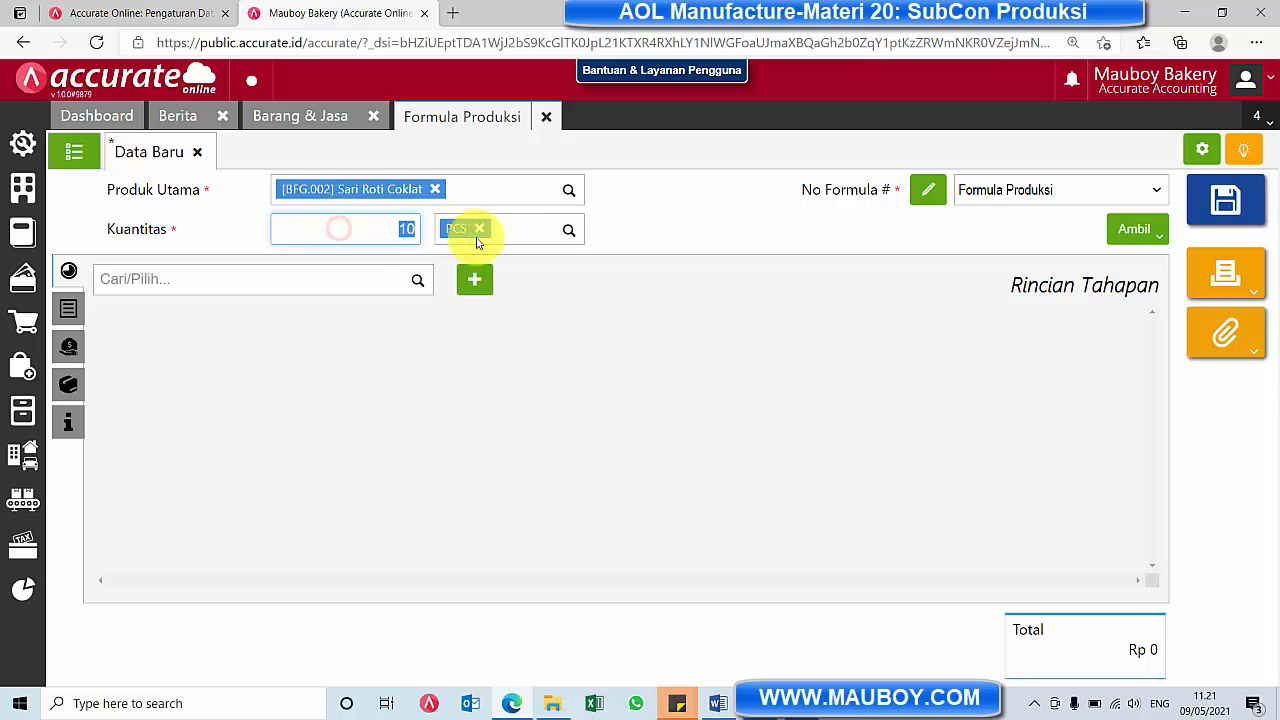
left_click(1152, 232)
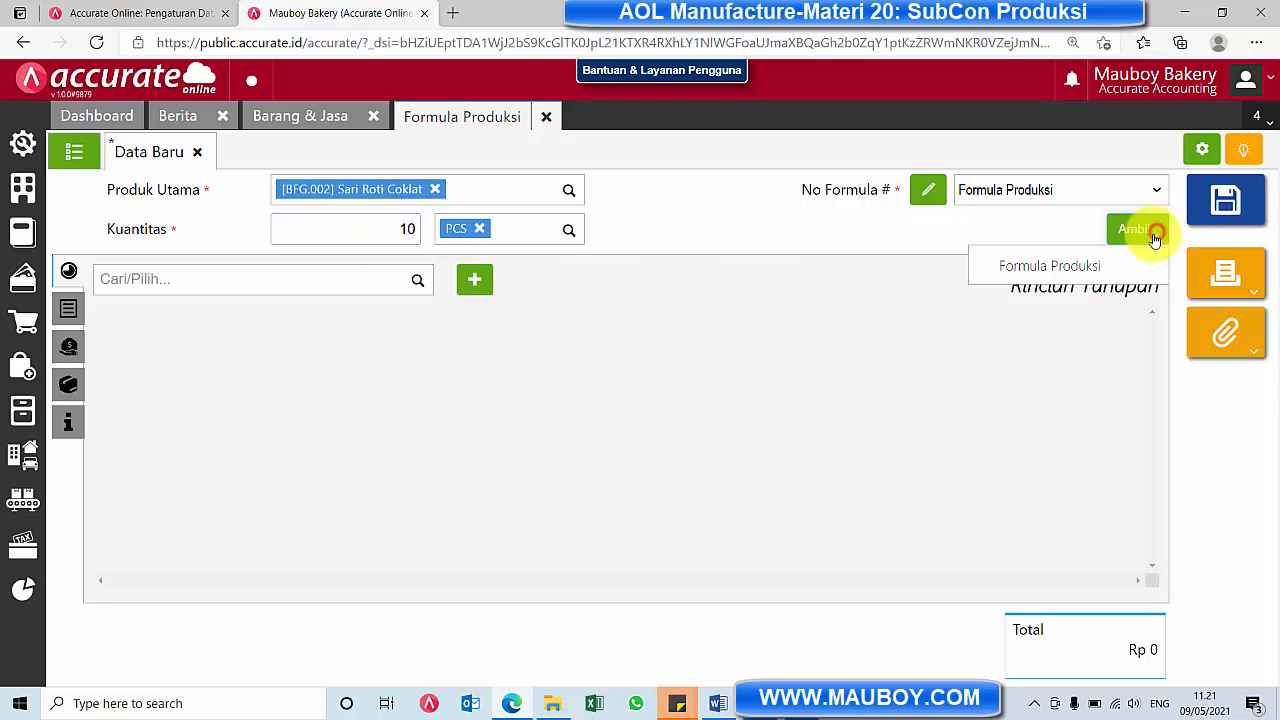
left_click(1064, 268)
left_click(690, 233)
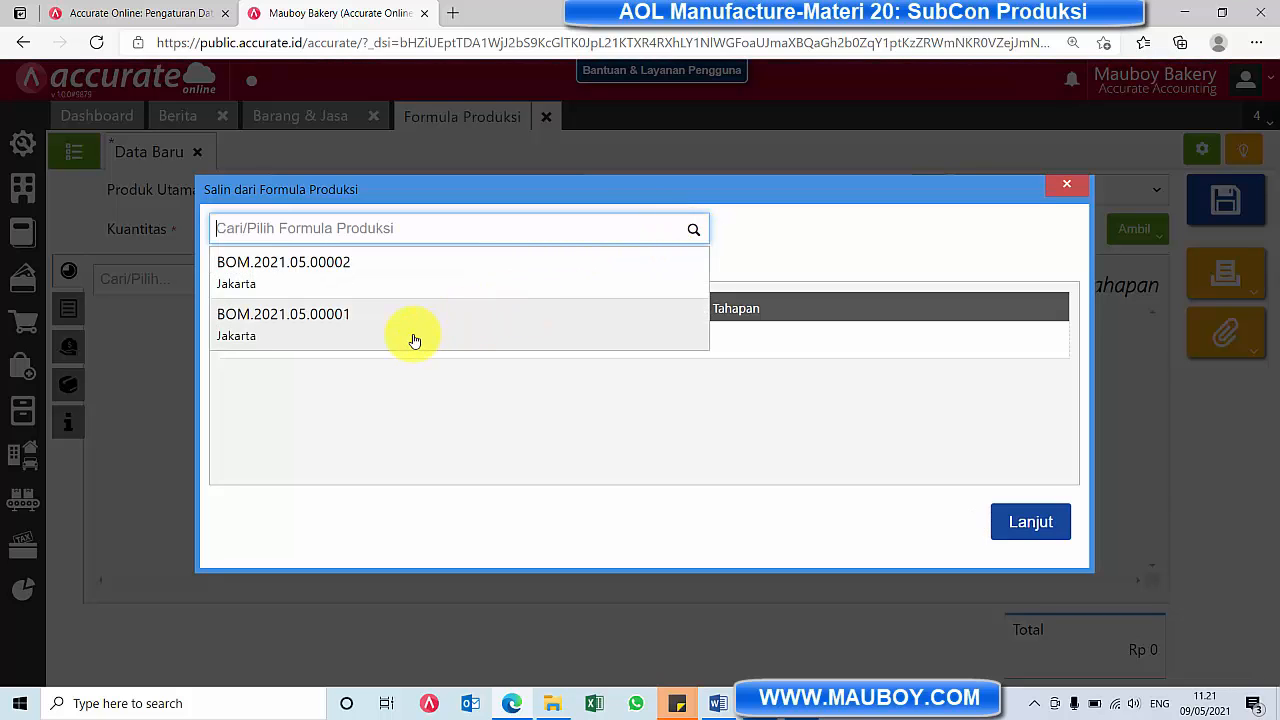
left_click(414, 341)
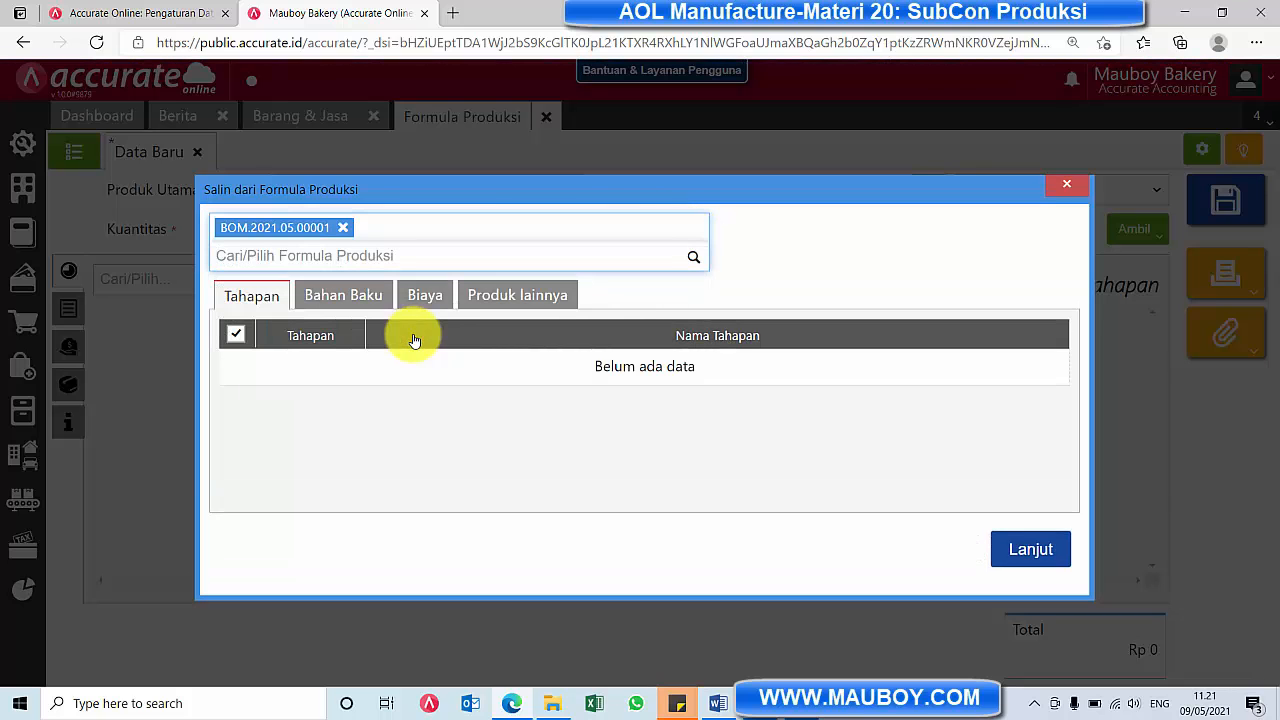
left_click(346, 298)
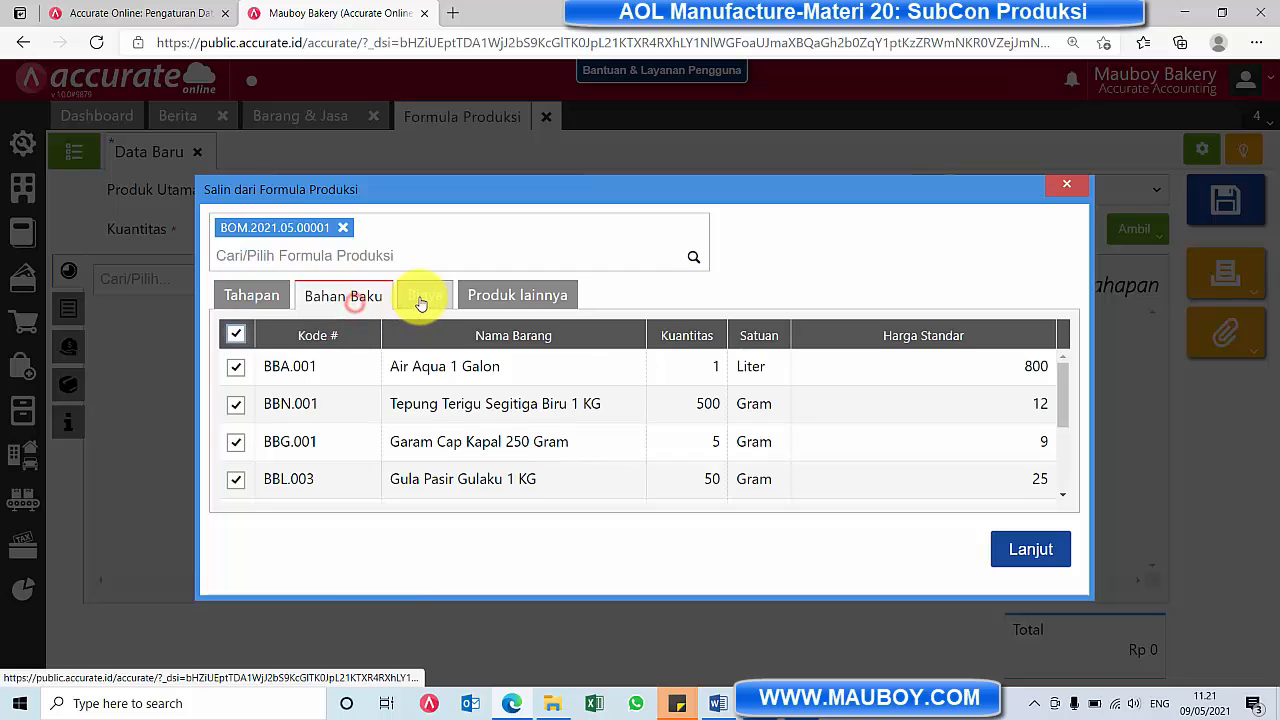
scroll(580, 388, "down", 3)
scroll(580, 388, "up", 3)
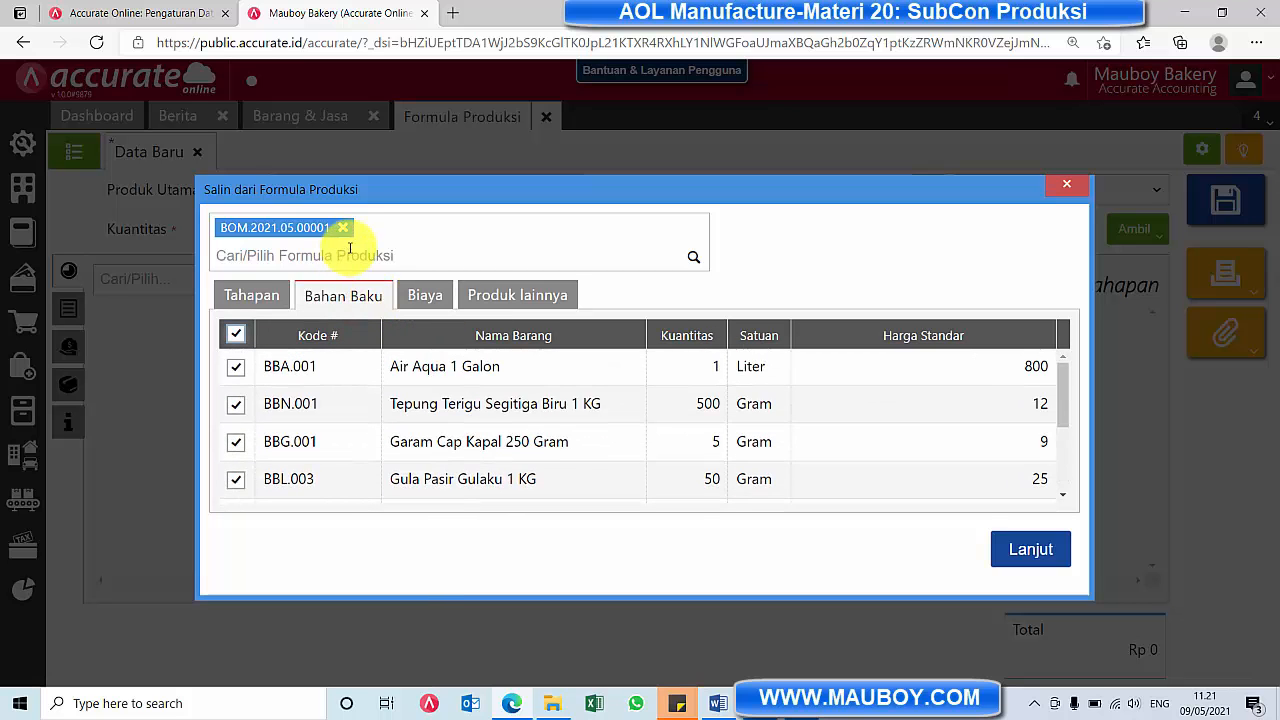
left_click(342, 228)
Choose BOM.2021.05.00002 as the source formula, review its raw materials, and copy its details into the new formula
left_click(694, 229)
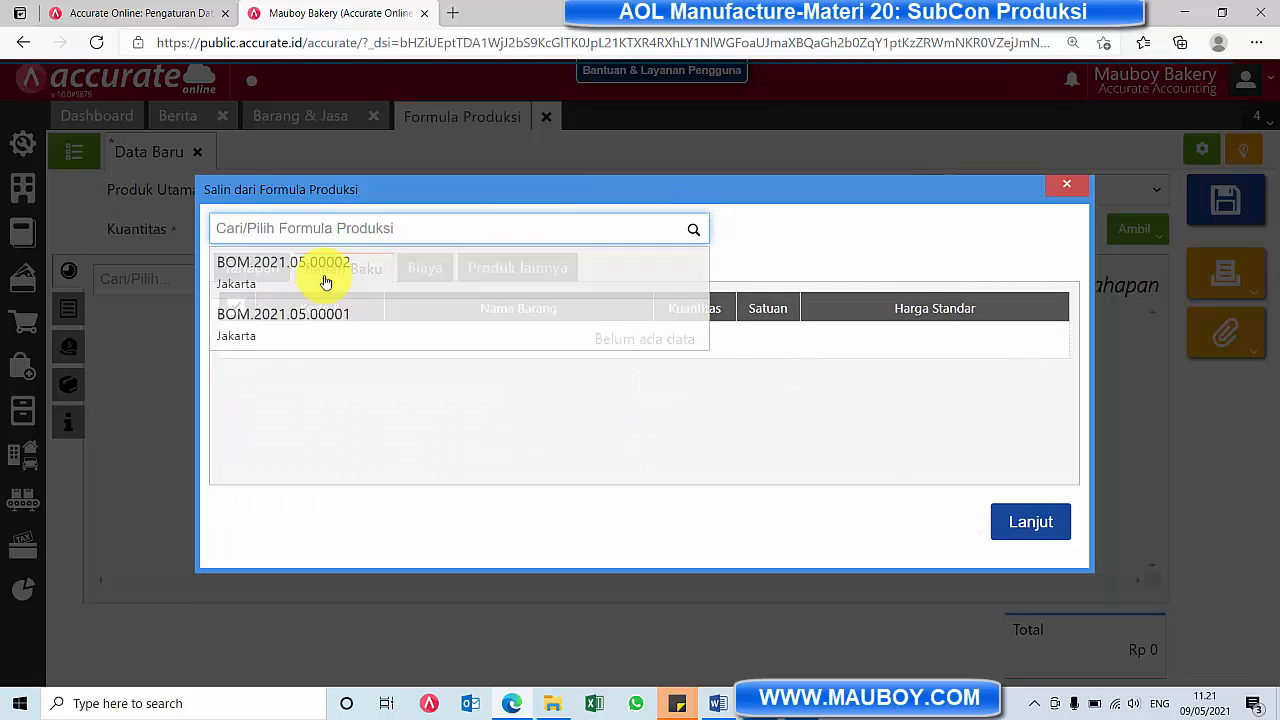
left_click(331, 272)
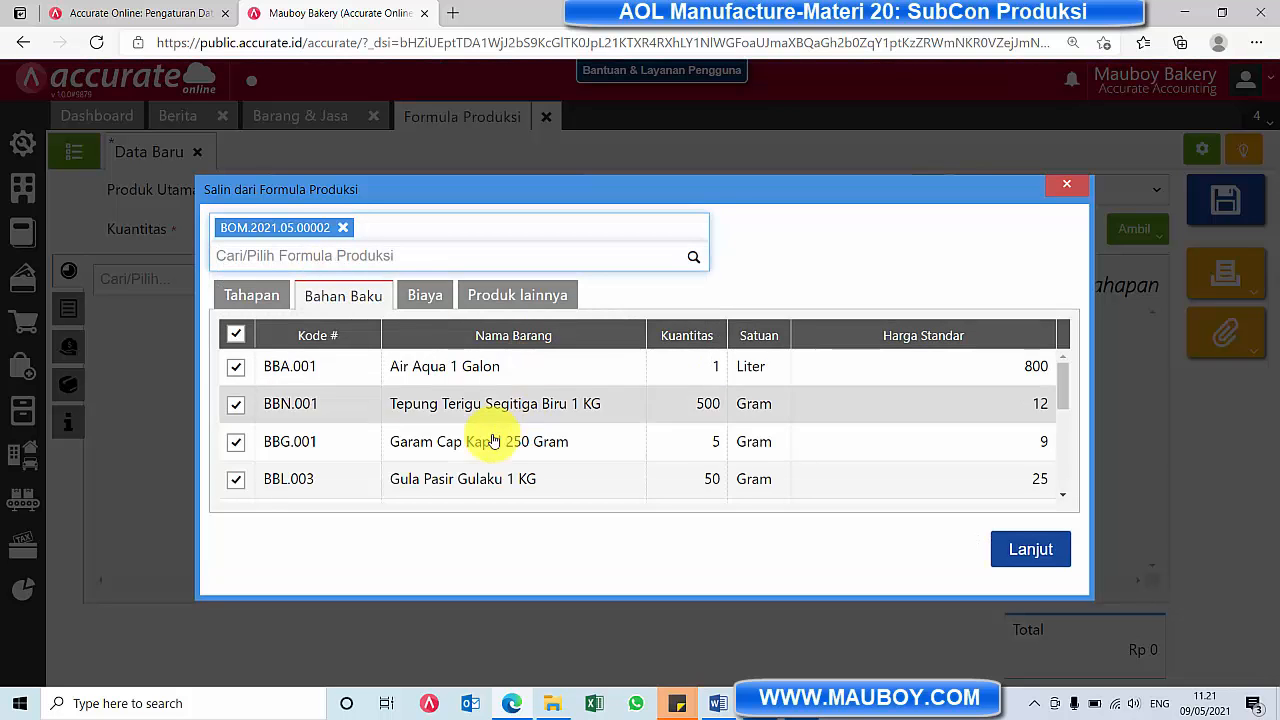
scroll(483, 436, "down", 2)
scroll(483, 436, "down", 4)
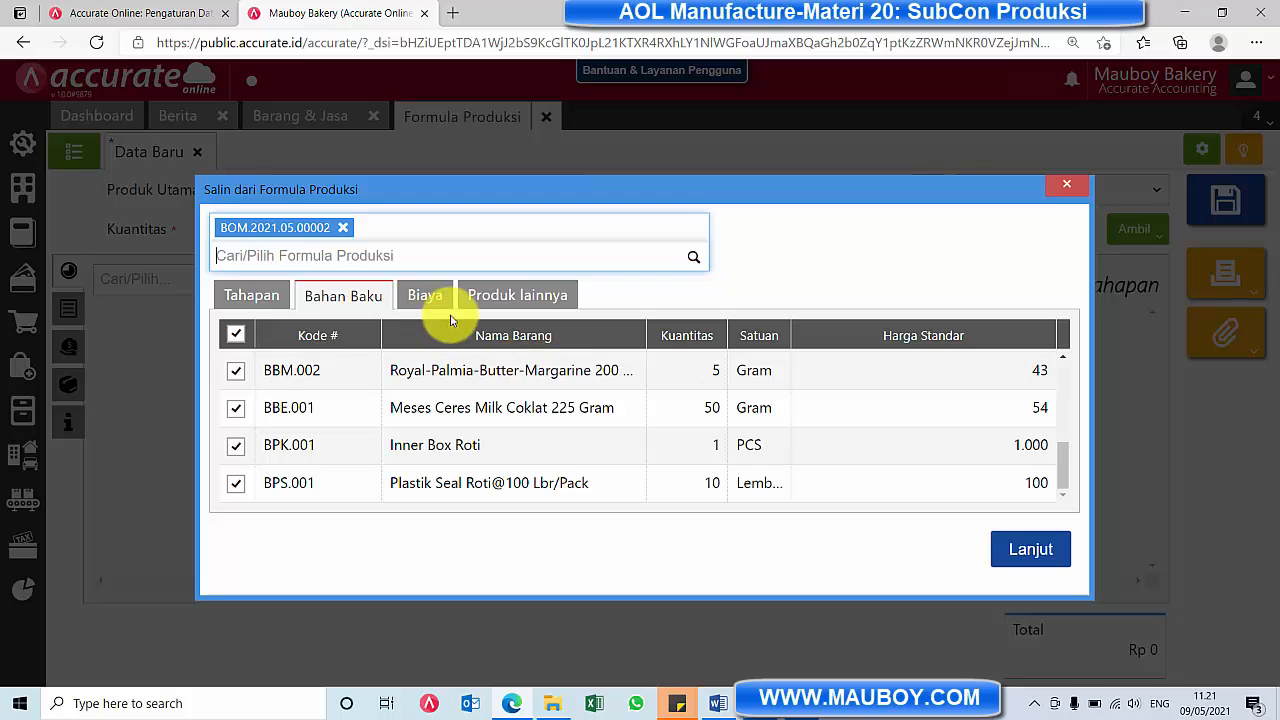
left_click(1032, 552)
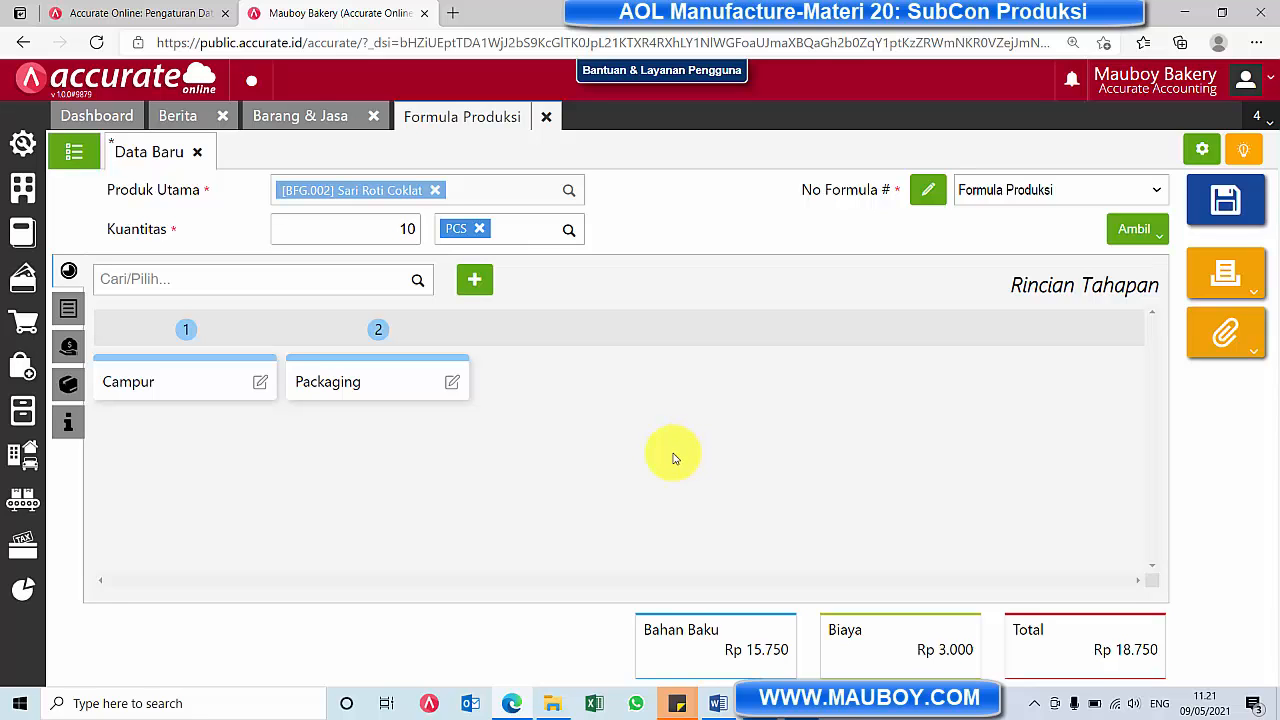
Examine the new formula's raw materials with their production stages and its cost details, adjusting the column layout for readability
left_click(68, 308)
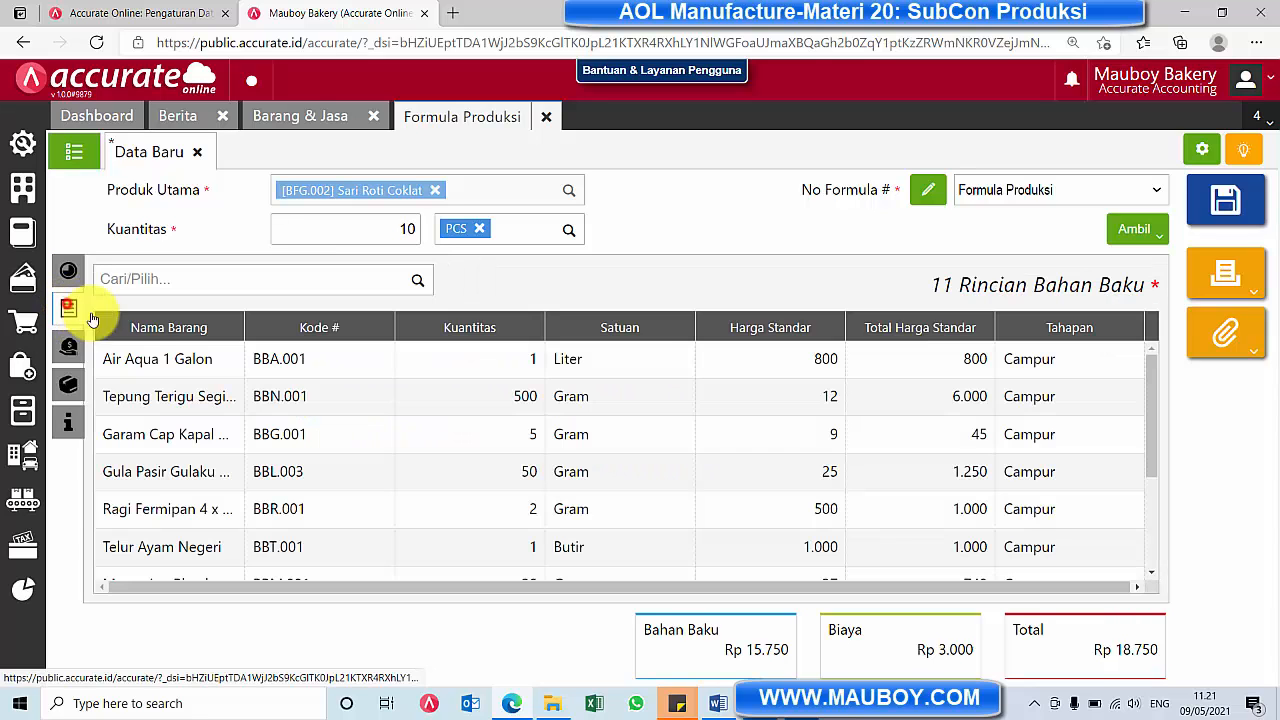
scroll(864, 483, "down", 1)
scroll(862, 483, "down", 2)
scroll(862, 483, "up", 4)
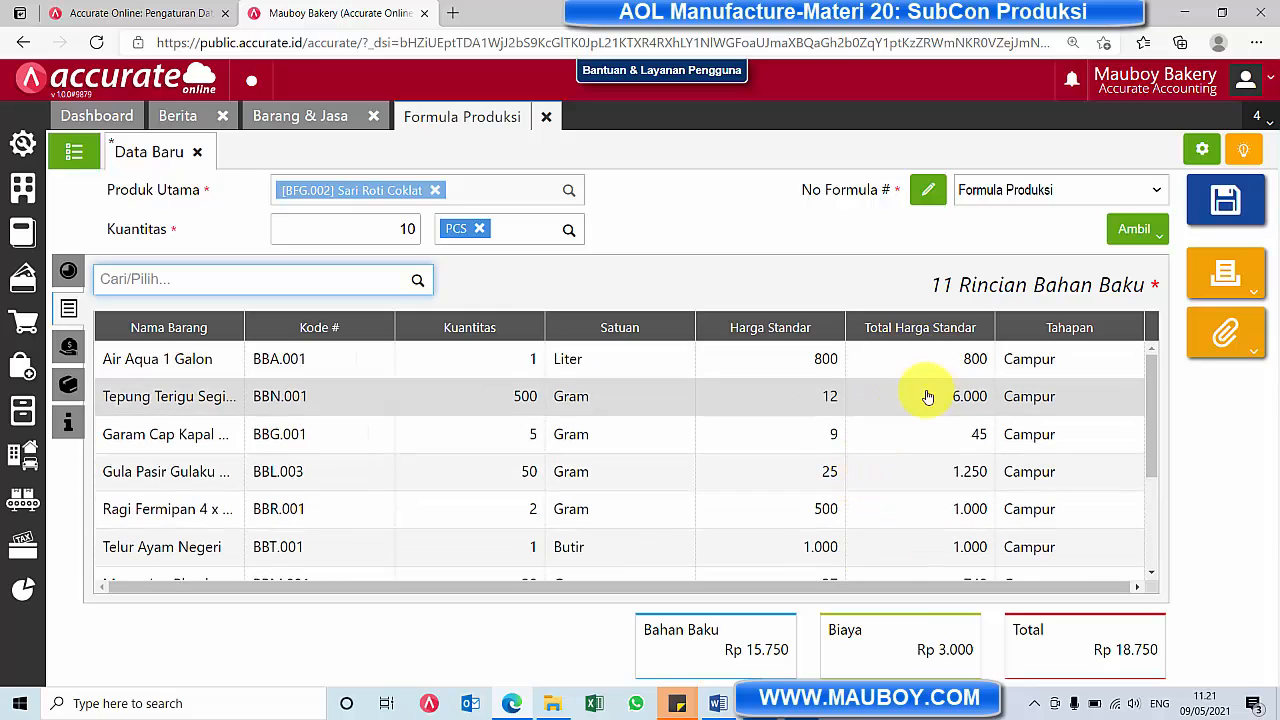
left_click_drag(242, 330, 168, 337)
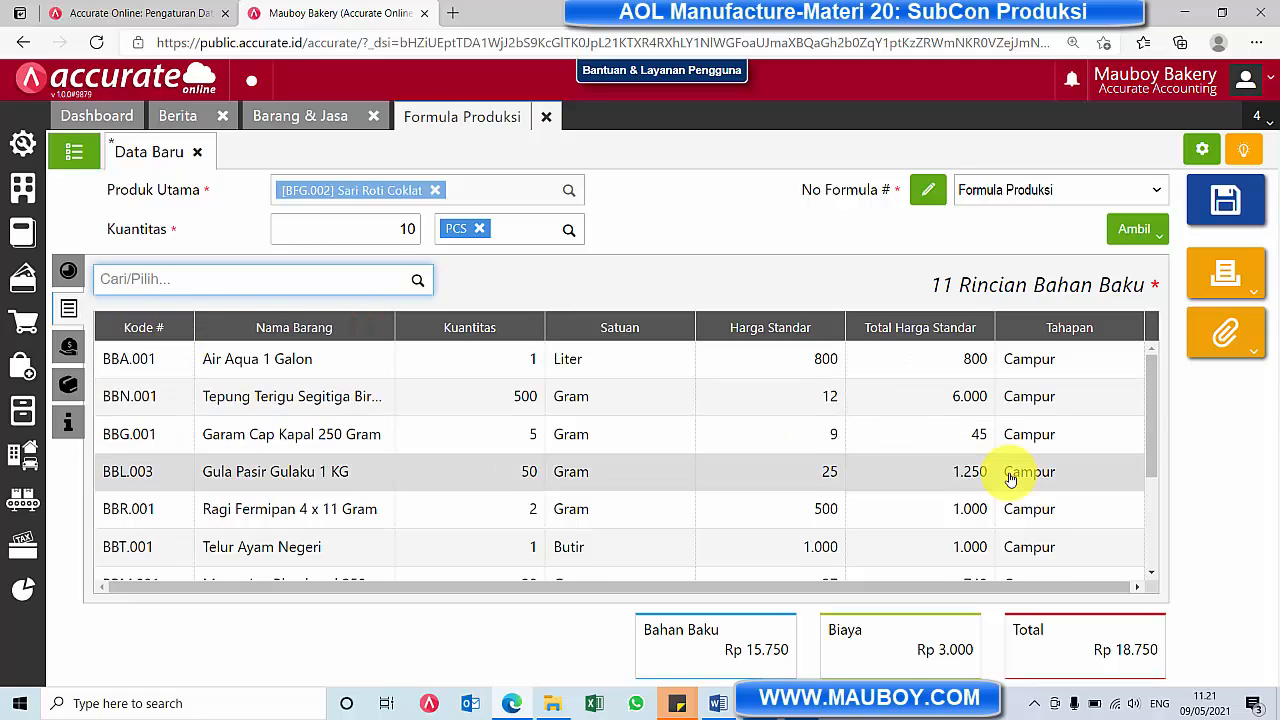
scroll(1011, 479, "down", 3)
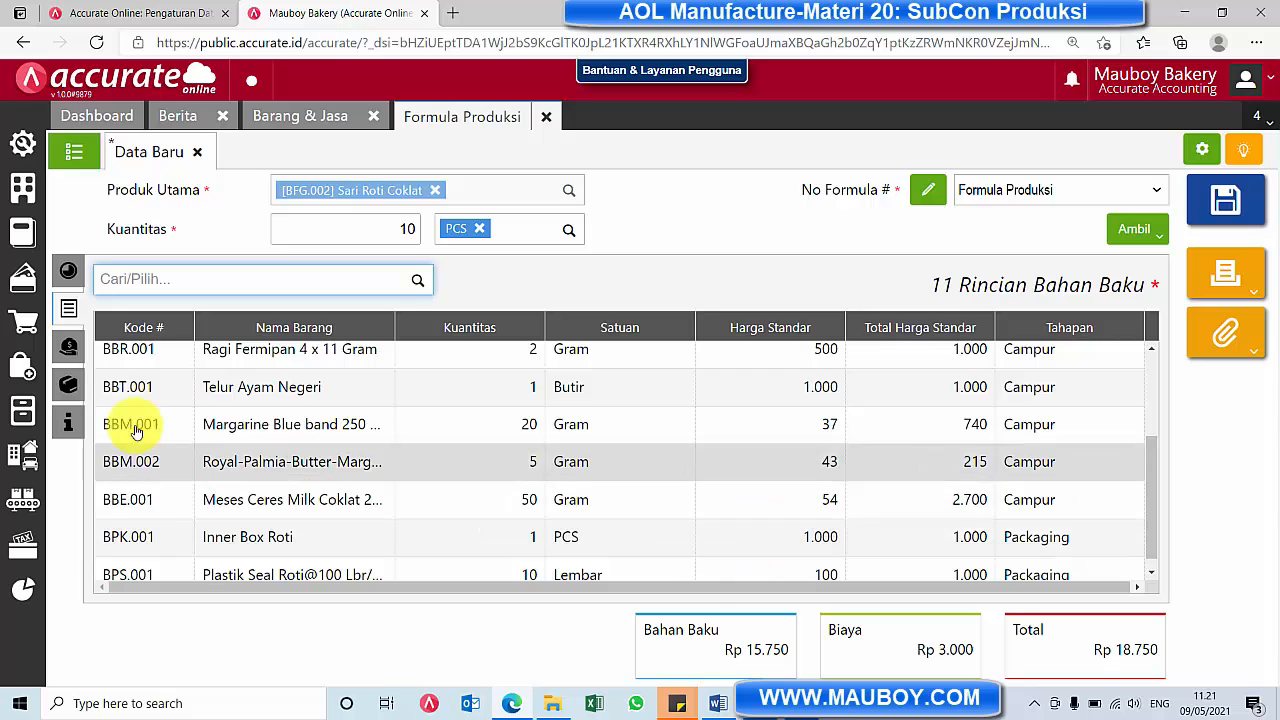
left_click(69, 347)
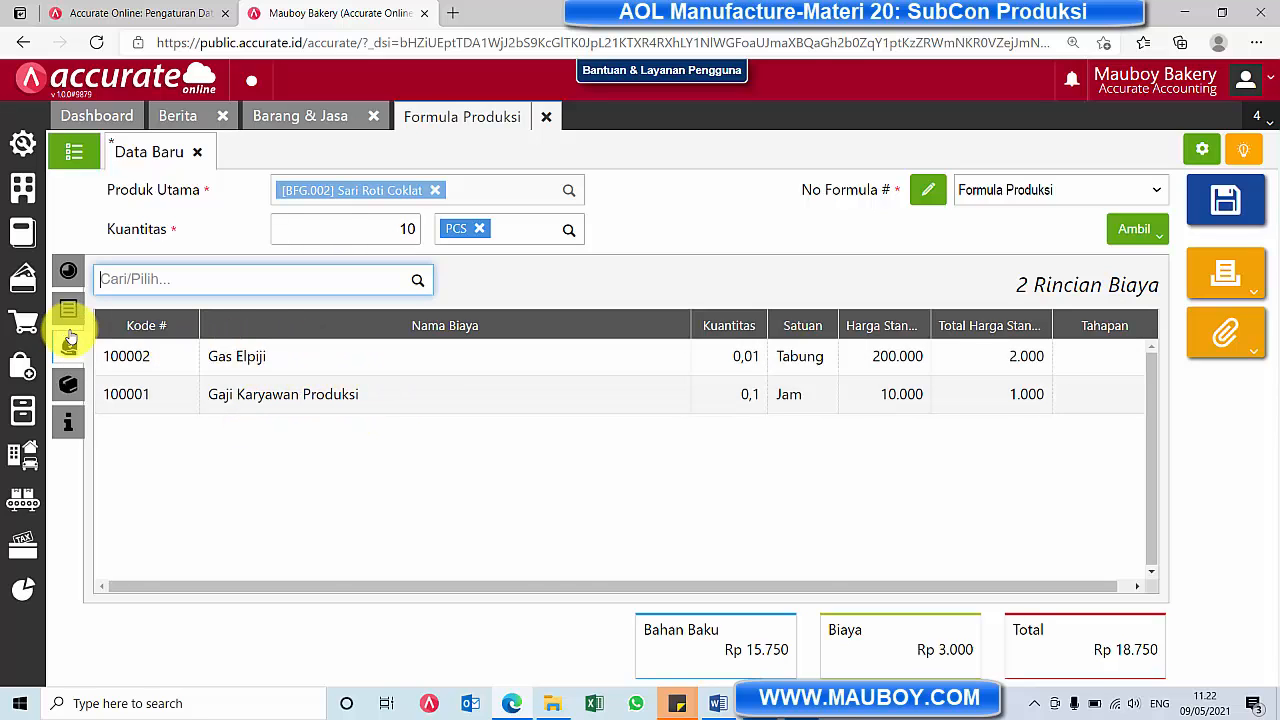
left_click(68, 310)
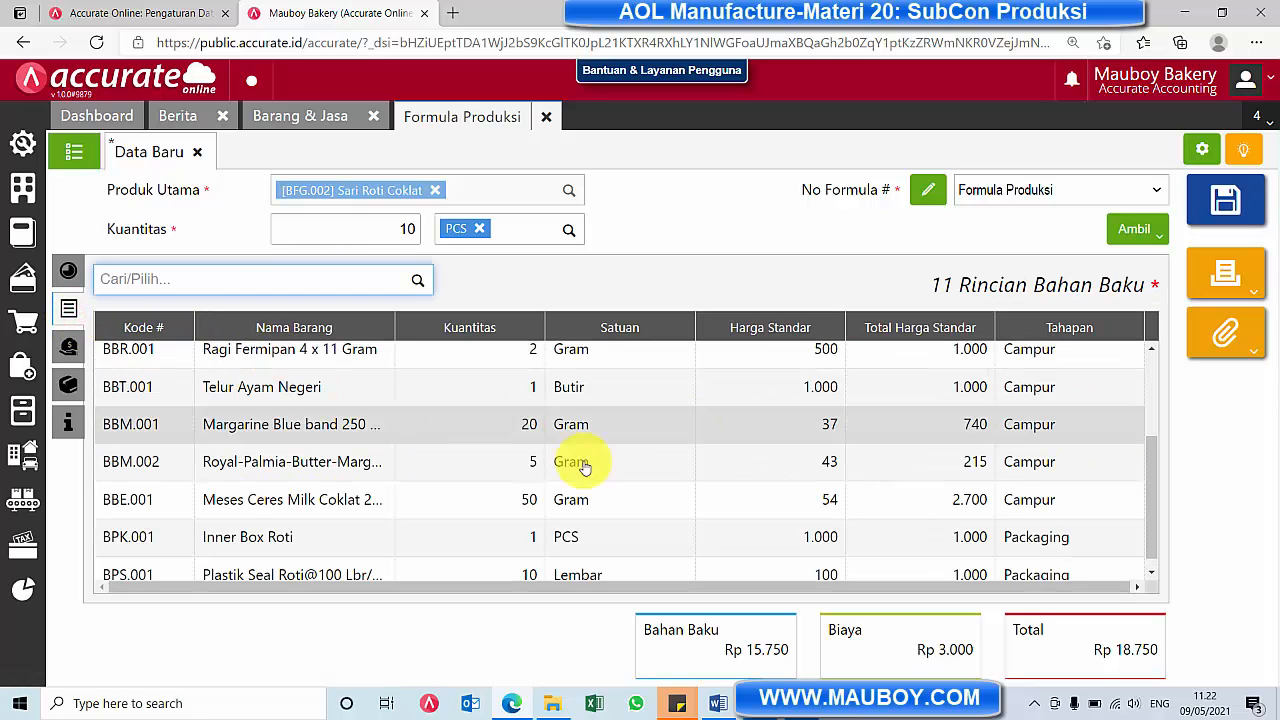
Check the formula's cost details, and mark its Packaging stage as Sub-kon
left_click(68, 345)
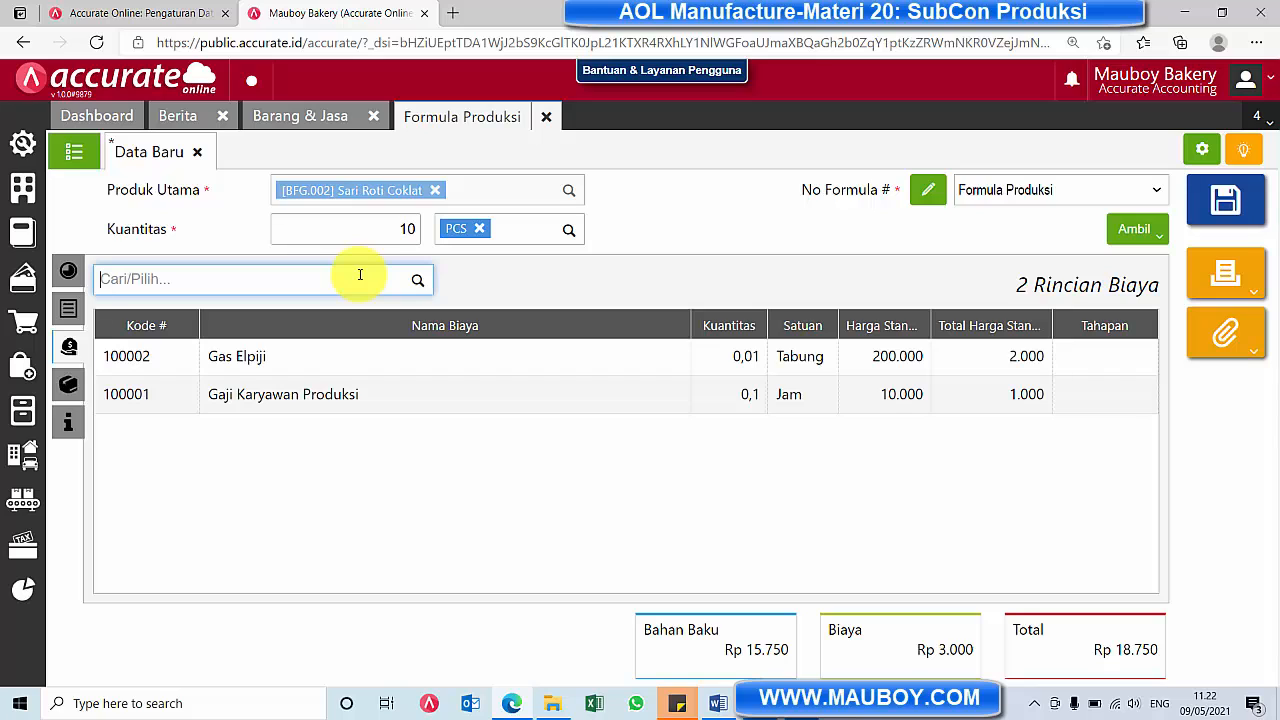
left_click(66, 272)
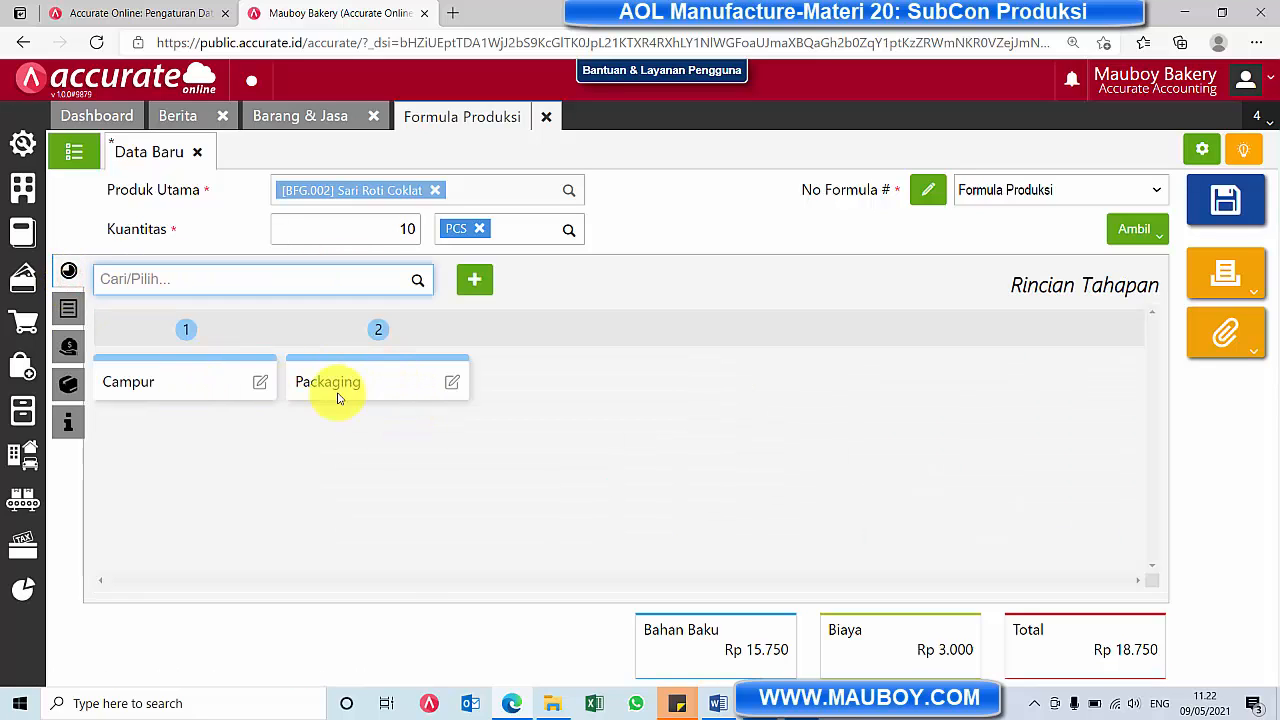
left_click(452, 386)
left_click(452, 386)
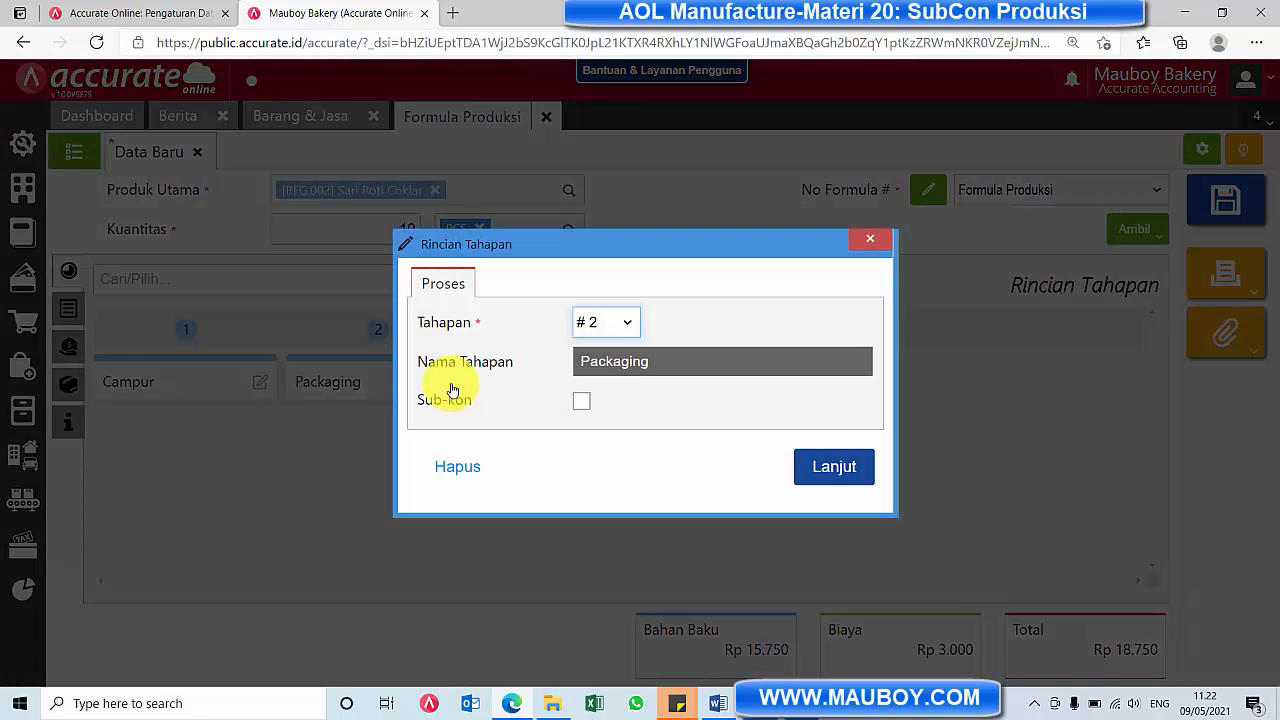
left_click(583, 404)
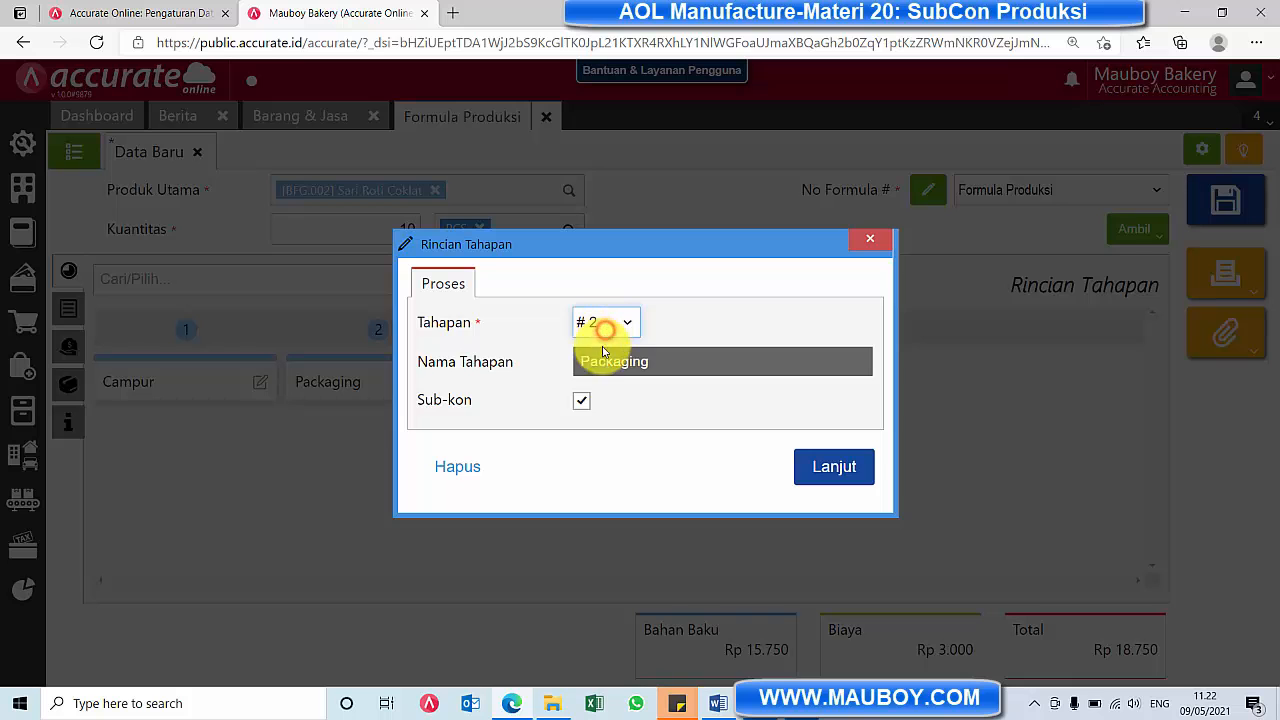
left_click(834, 466)
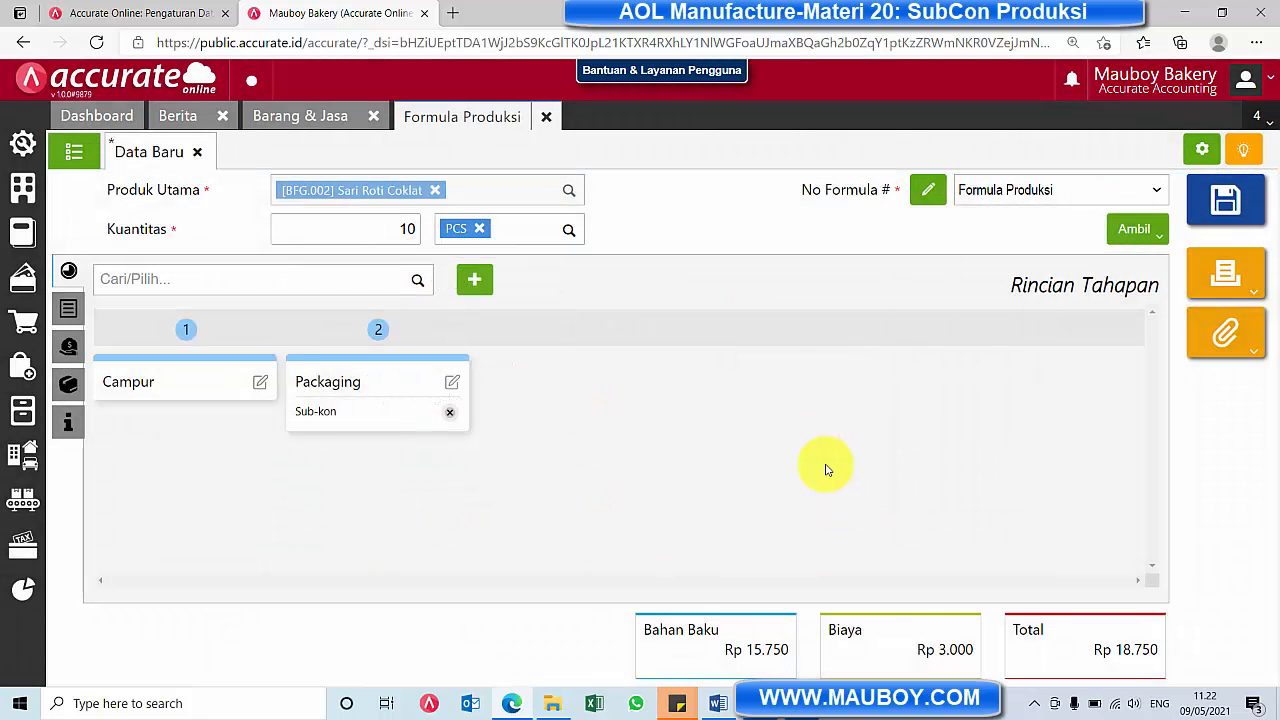
Review the formula's raw materials and costs, try to save it, and return to editing the entry
left_click(68, 308)
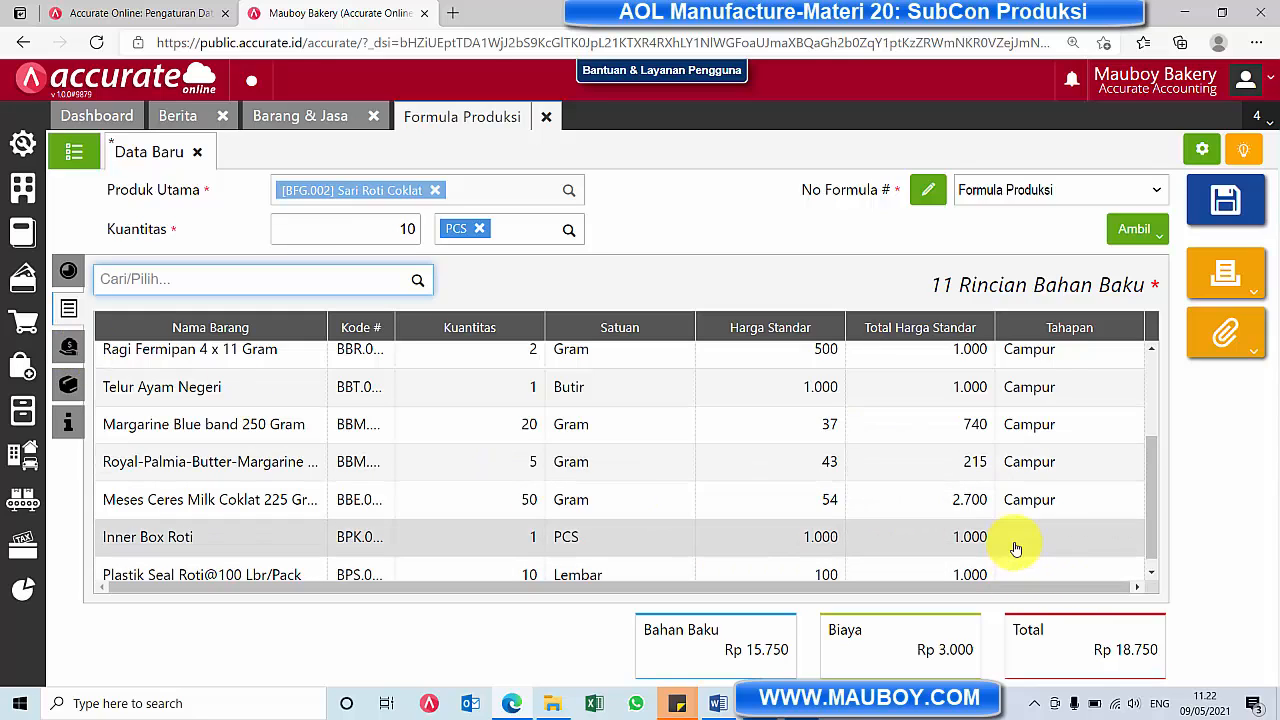
left_click(68, 348)
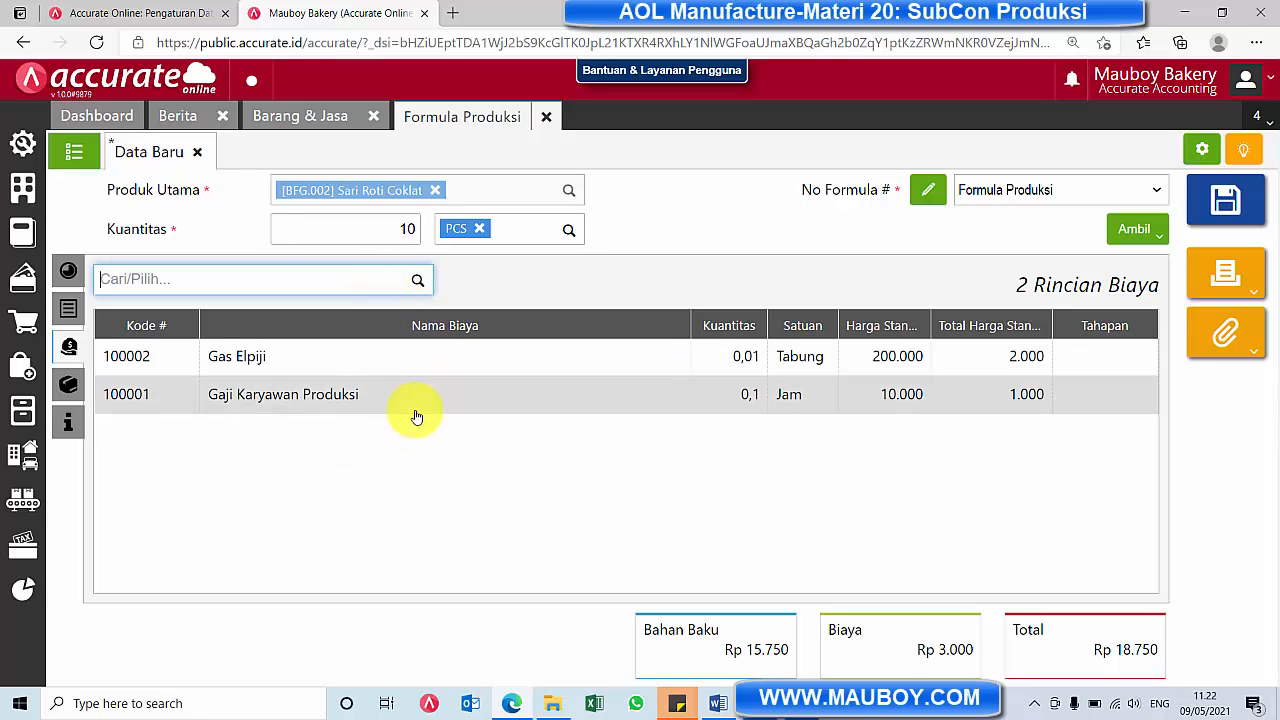
left_click(1226, 200)
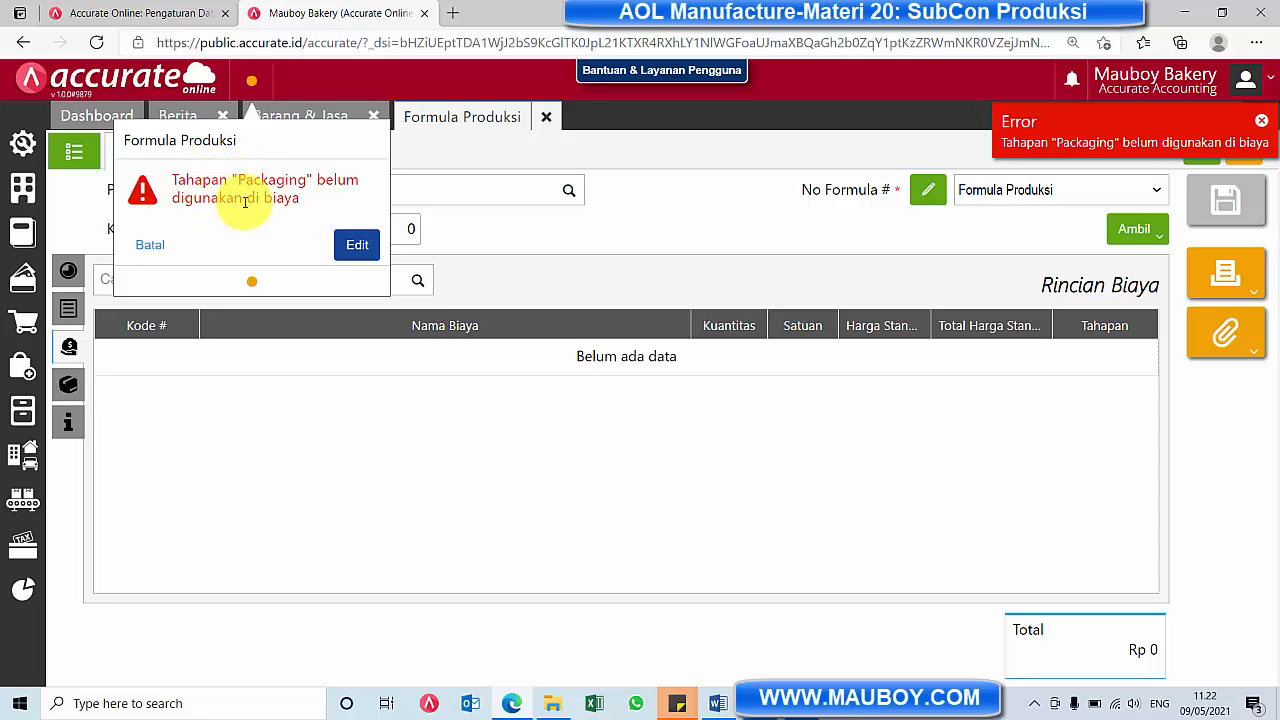
left_click(358, 246)
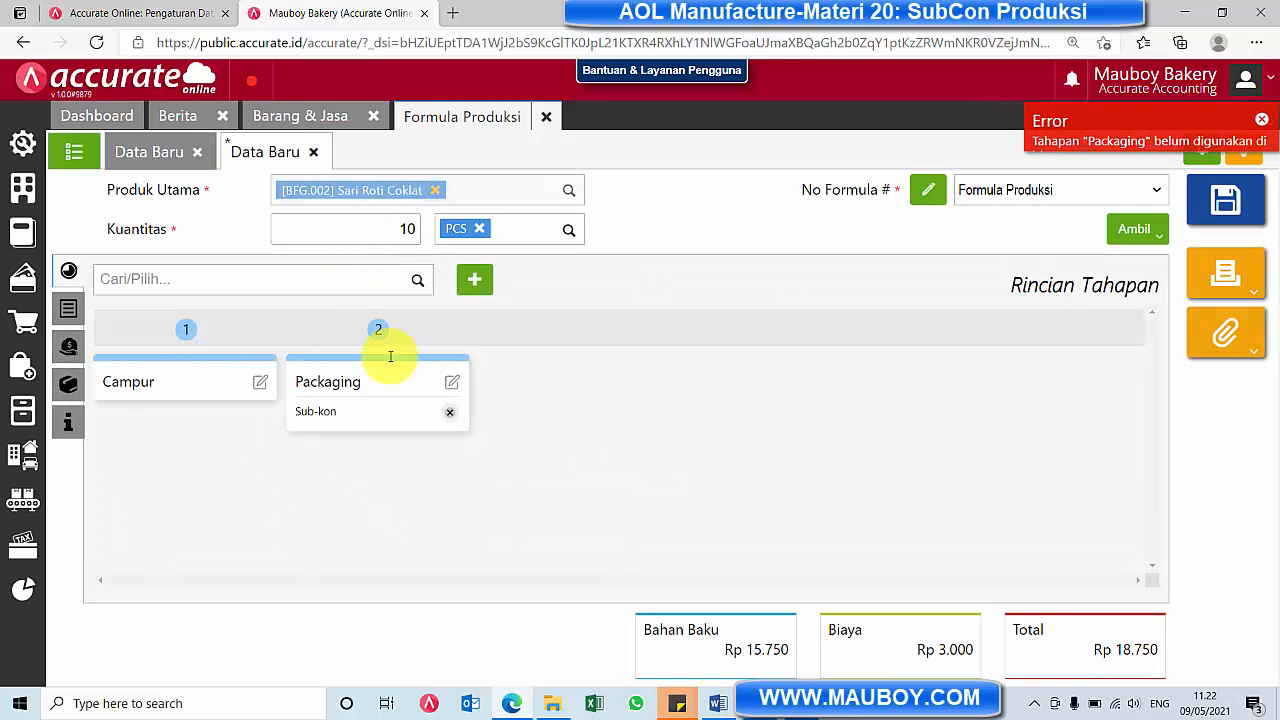
Add the SubCon cost (100005) to the formula with a quantity of 1 and the Packaging stage
left_click(68, 349)
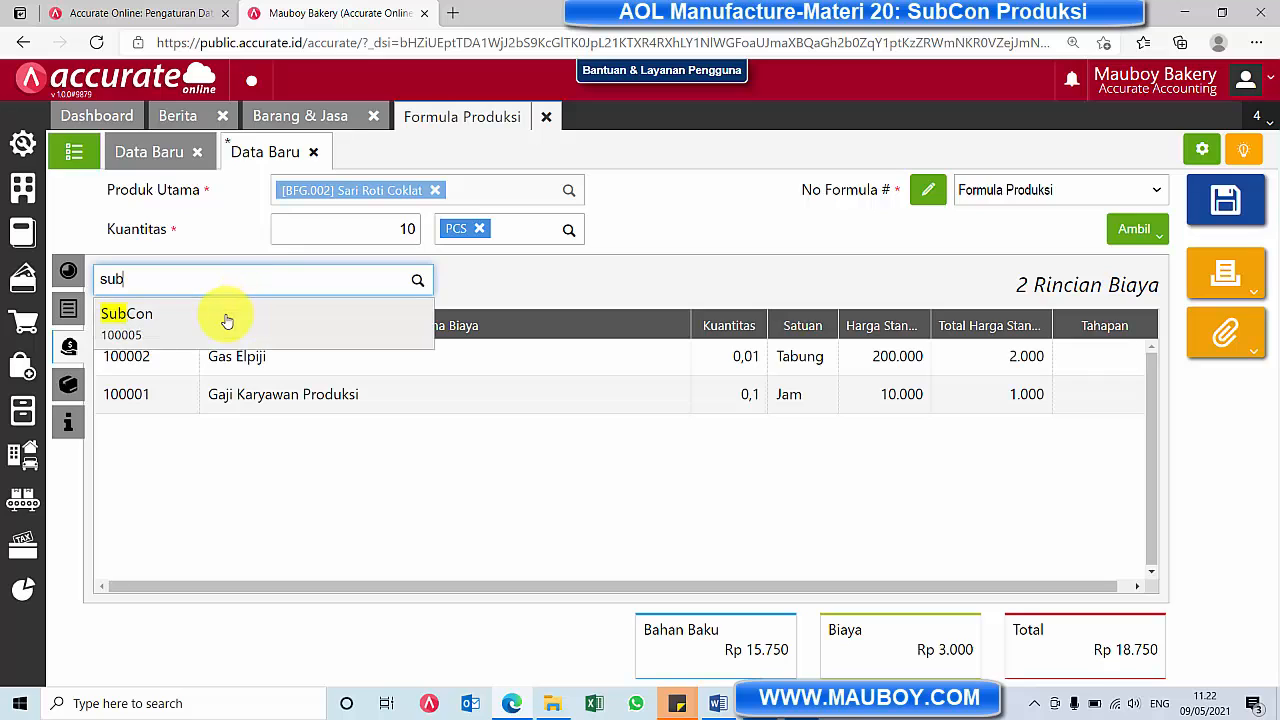
left_click(220, 319)
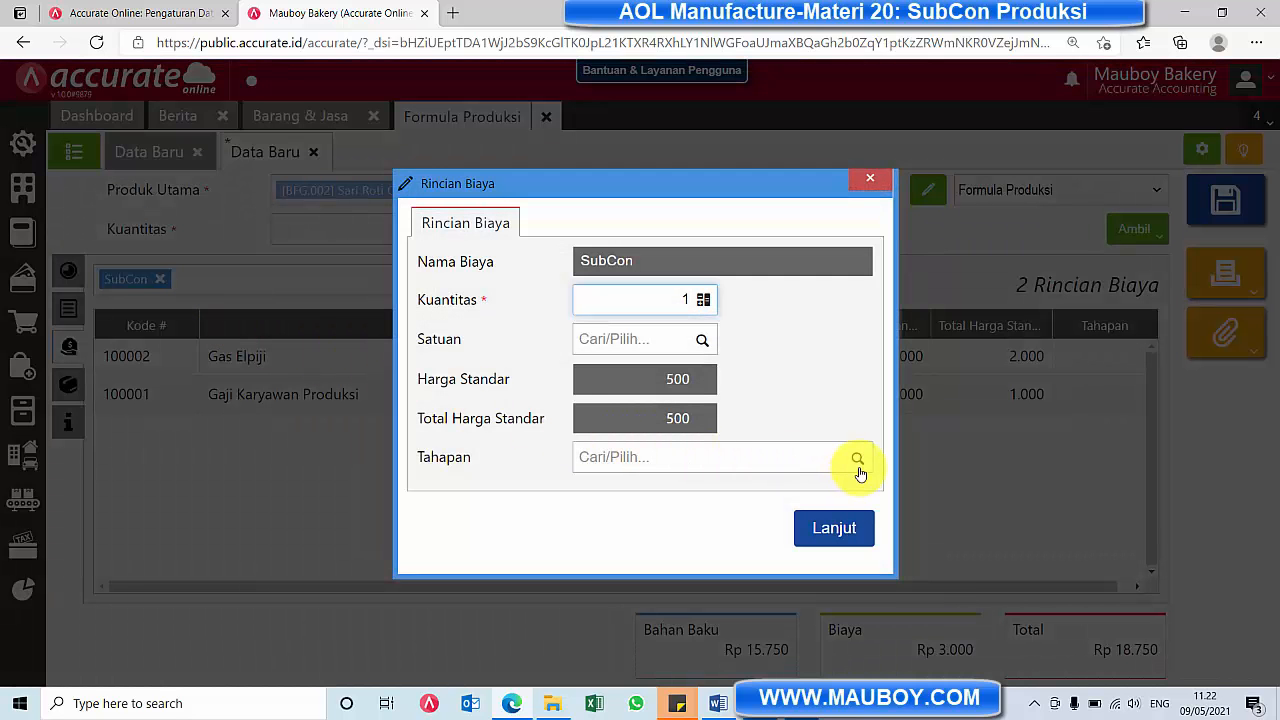
left_click(858, 460)
left_click(651, 494)
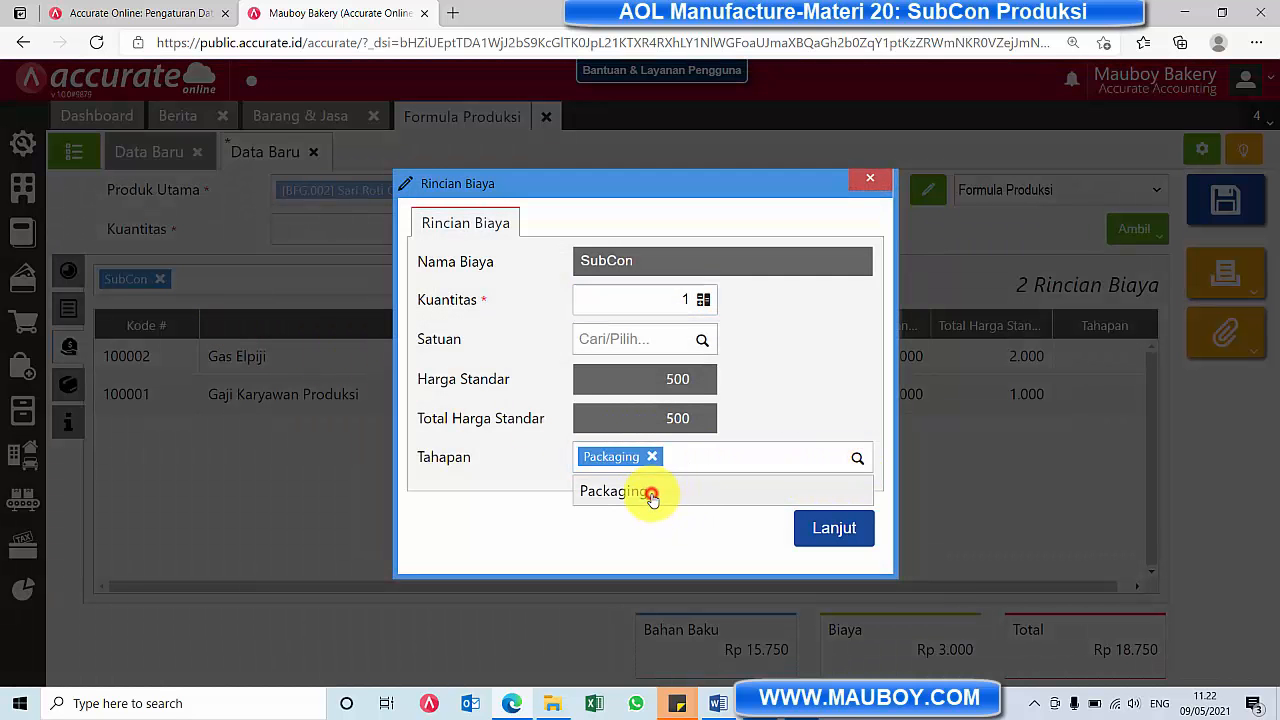
left_click(830, 528)
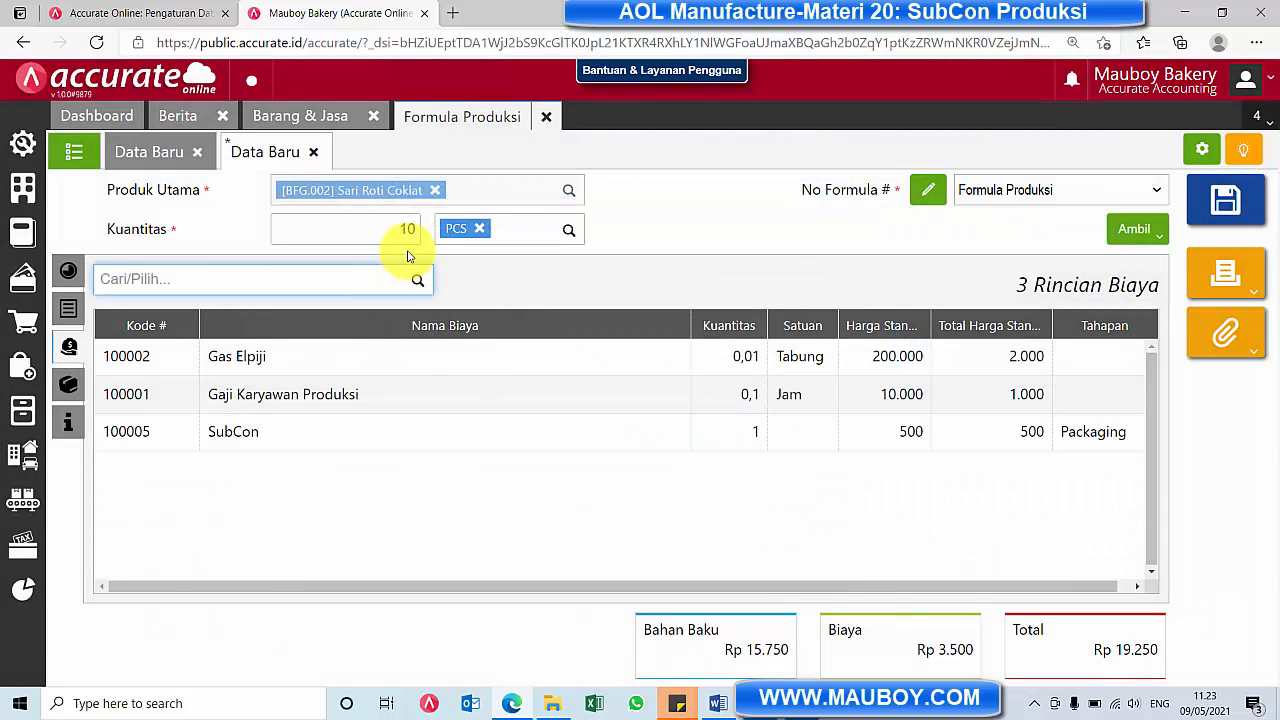
Review the formula's quantity, additional info, cost details and production stages
left_click_drag(380, 231, 433, 233)
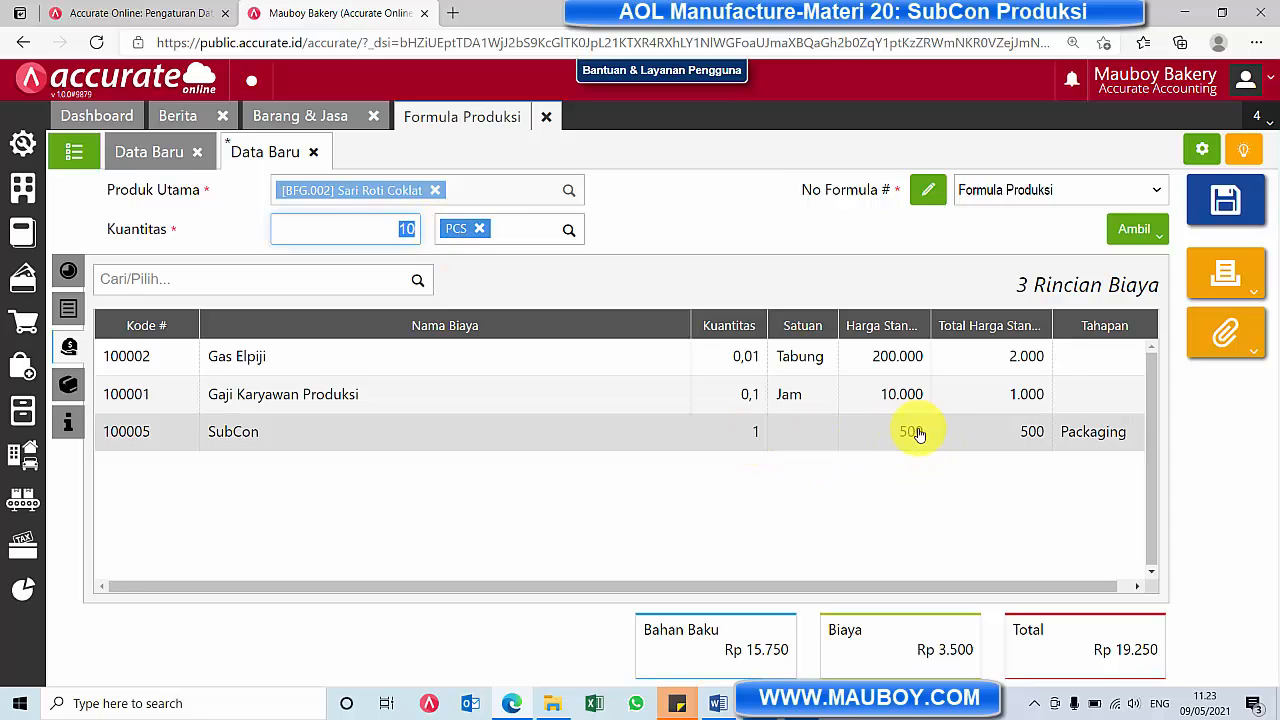
left_click(68, 385)
left_click(68, 425)
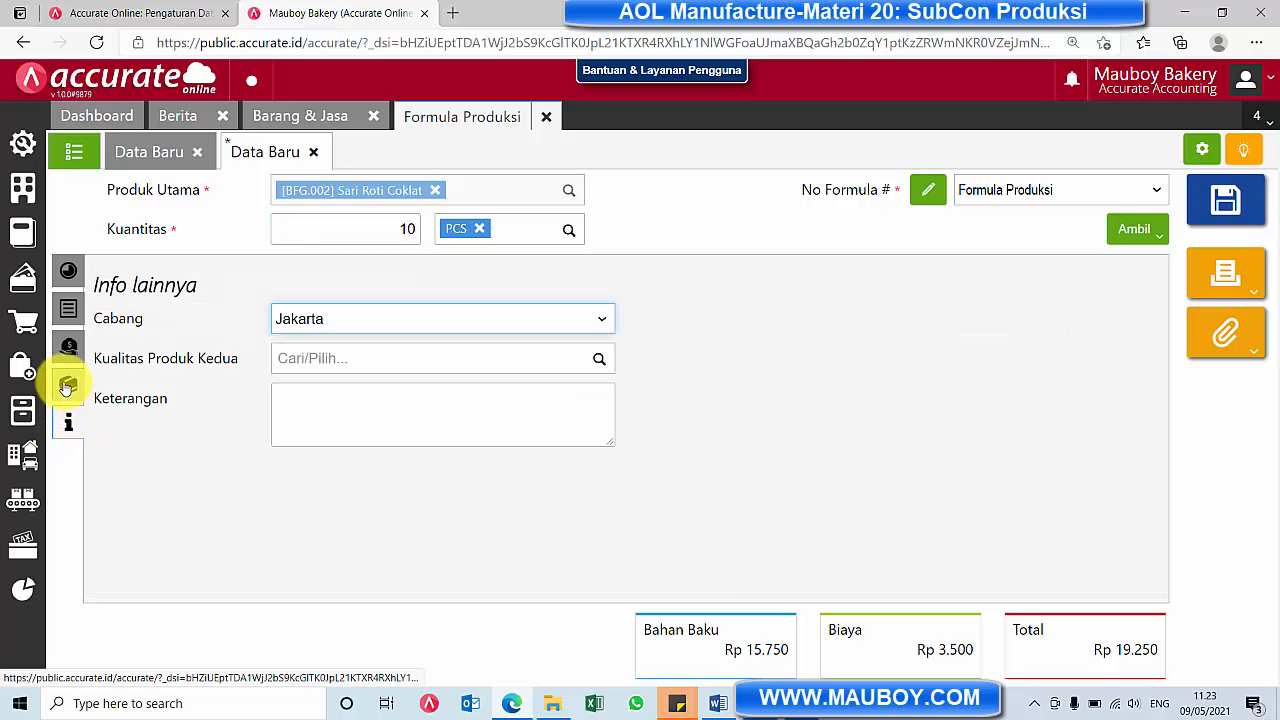
left_click(66, 384)
left_click(66, 348)
left_click(68, 270)
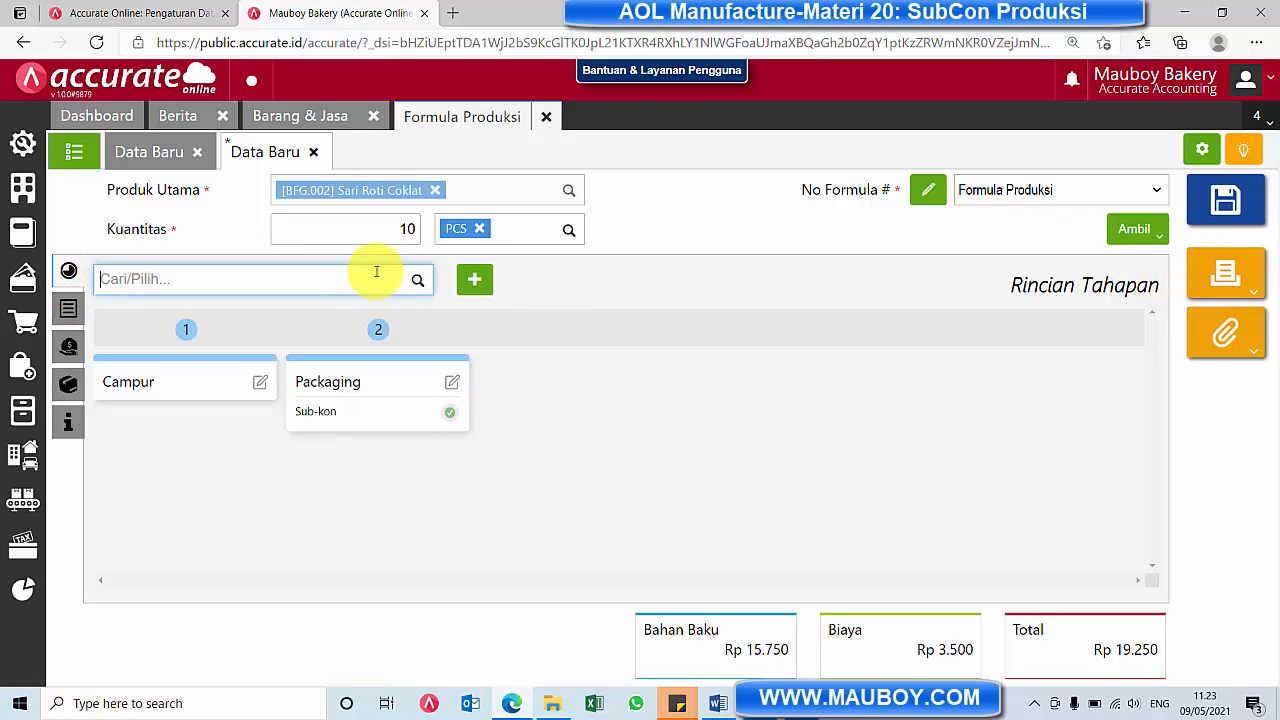
Save the production formula, and close the blank formula form and all open pages except the dashboard
left_click(1236, 202)
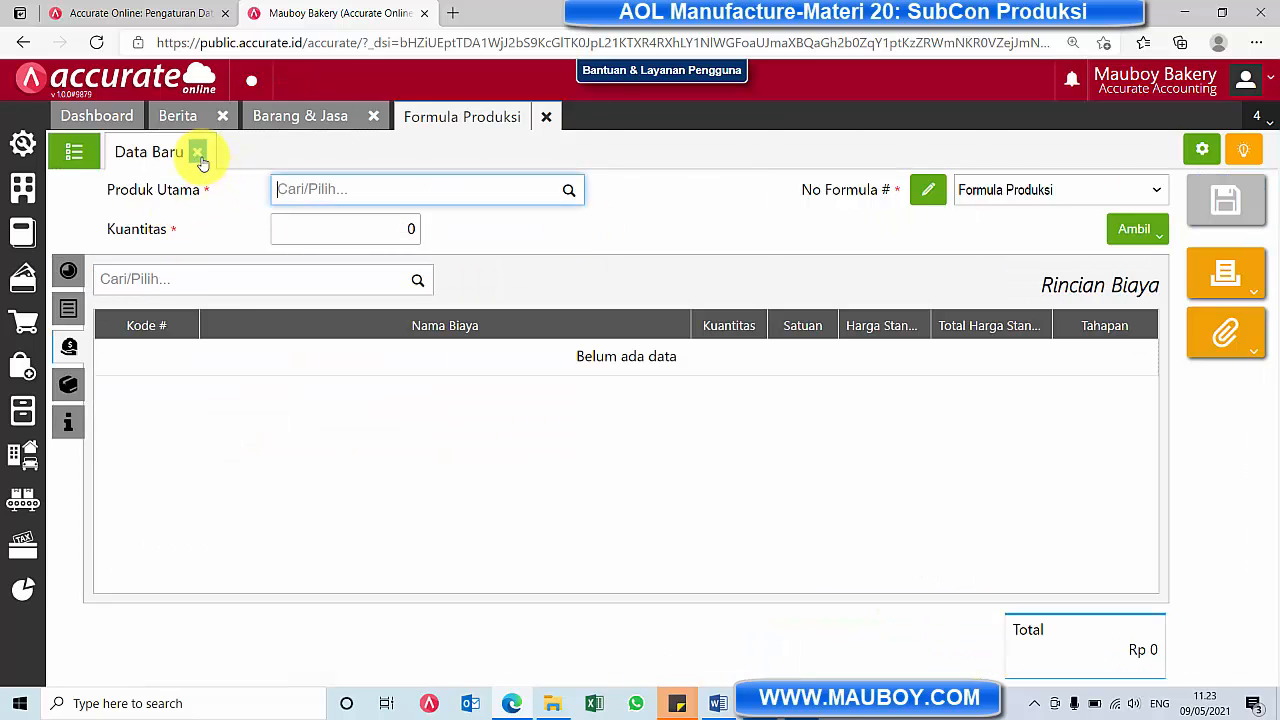
left_click(199, 155)
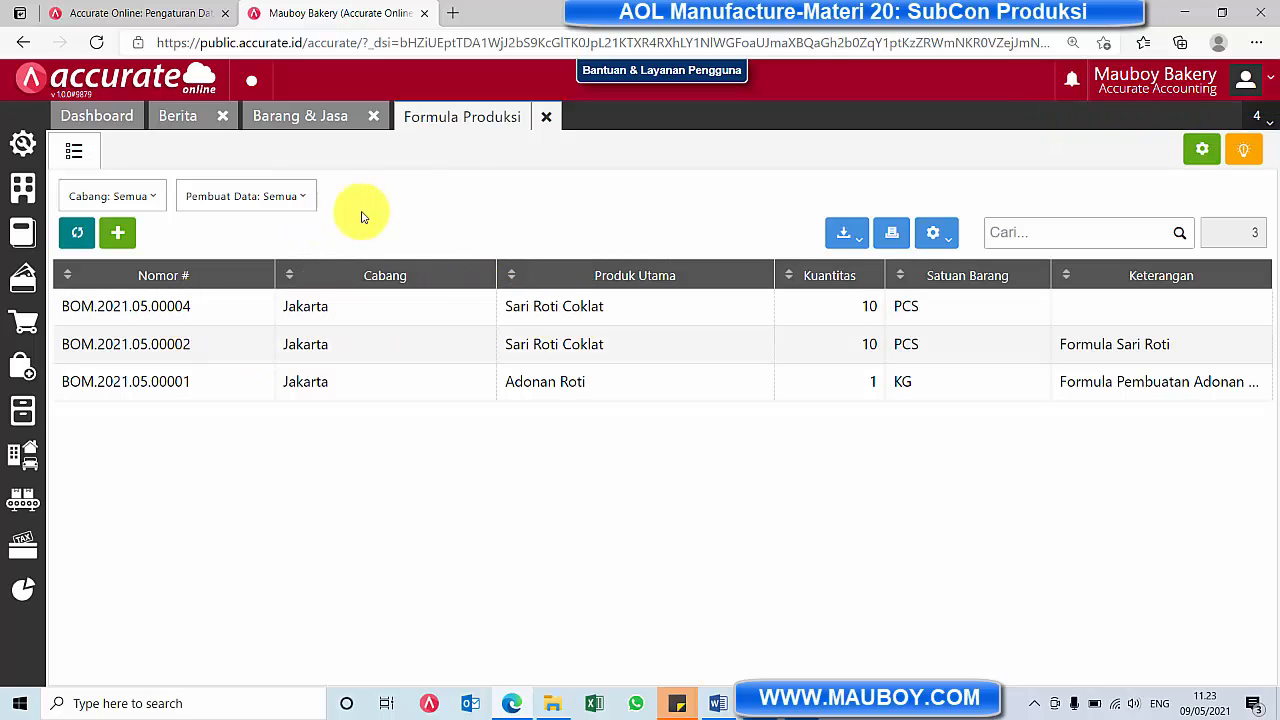
left_click(553, 120)
left_click(373, 119)
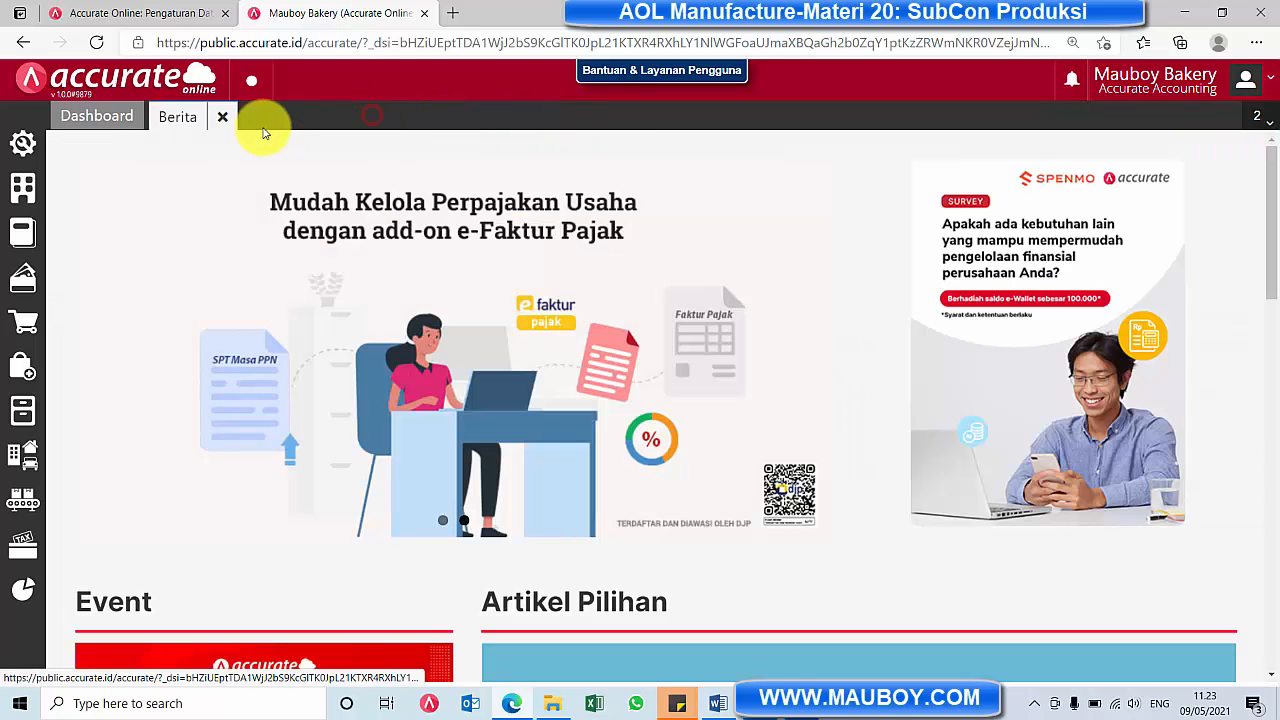
left_click(222, 116)
Start a new Rencana Produksi named "Sari Roti Coklat dengan SubCon"
left_click(21, 505)
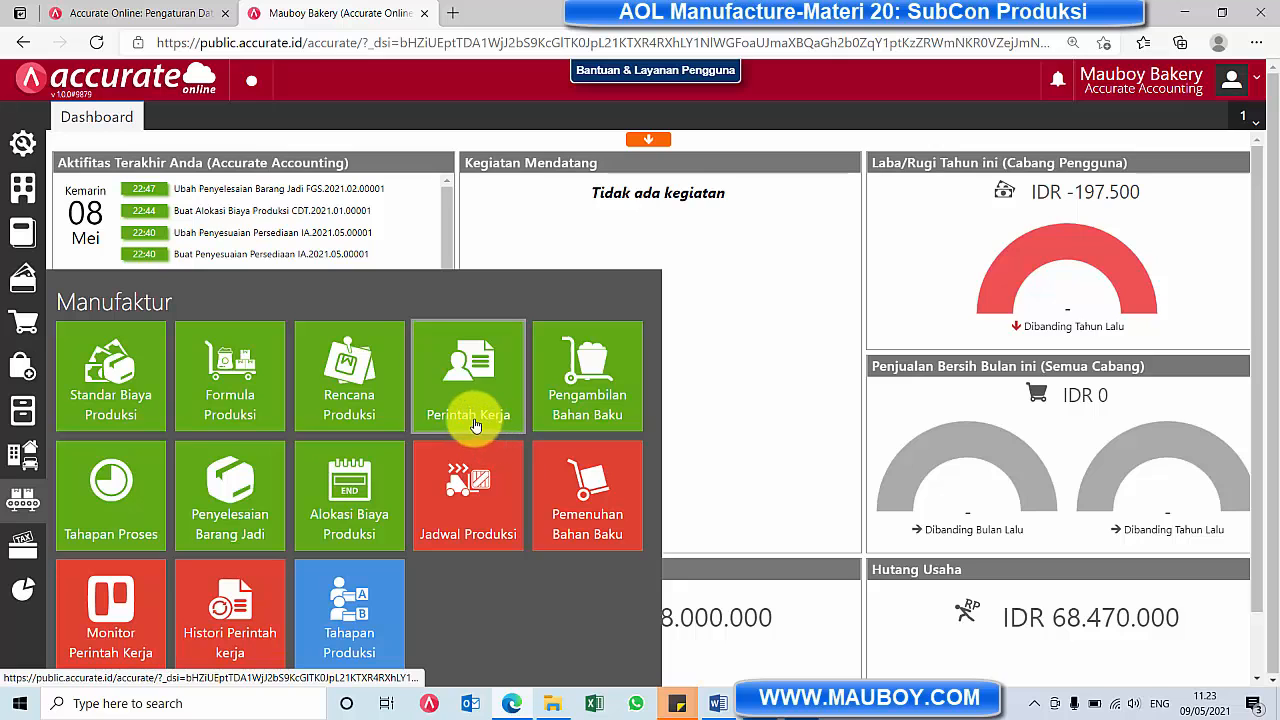
left_click(366, 390)
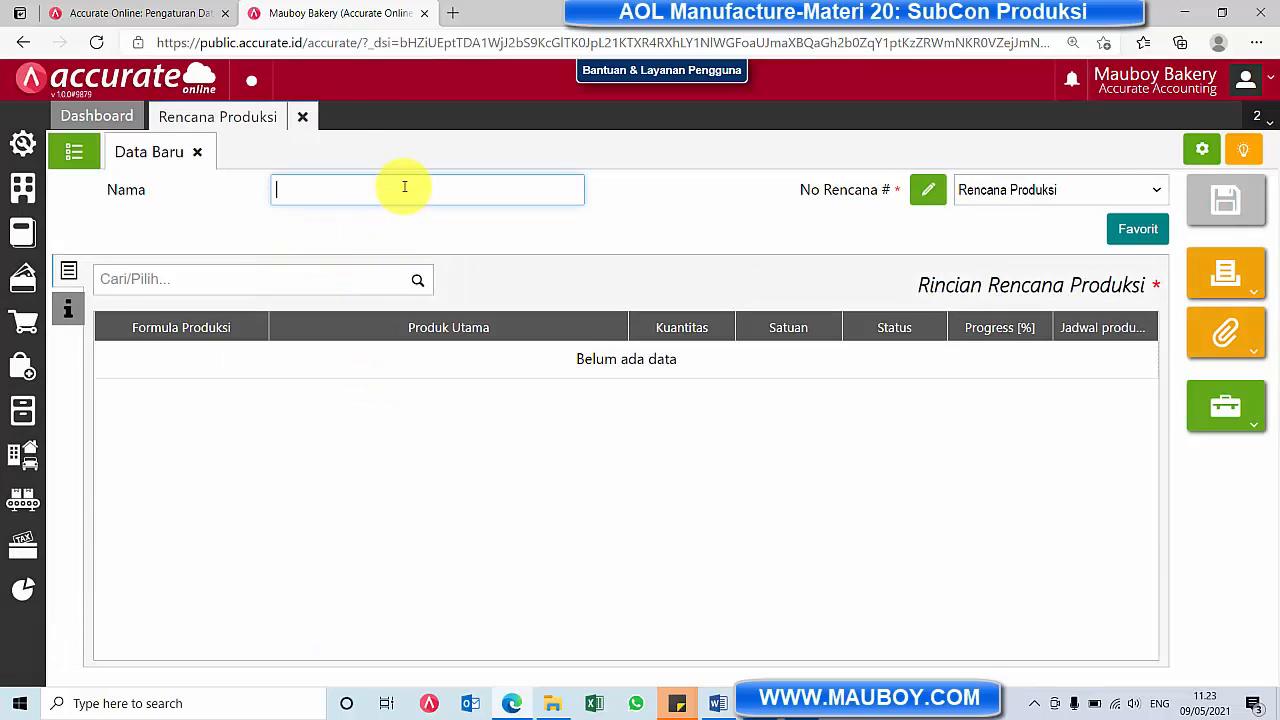
left_click(403, 186)
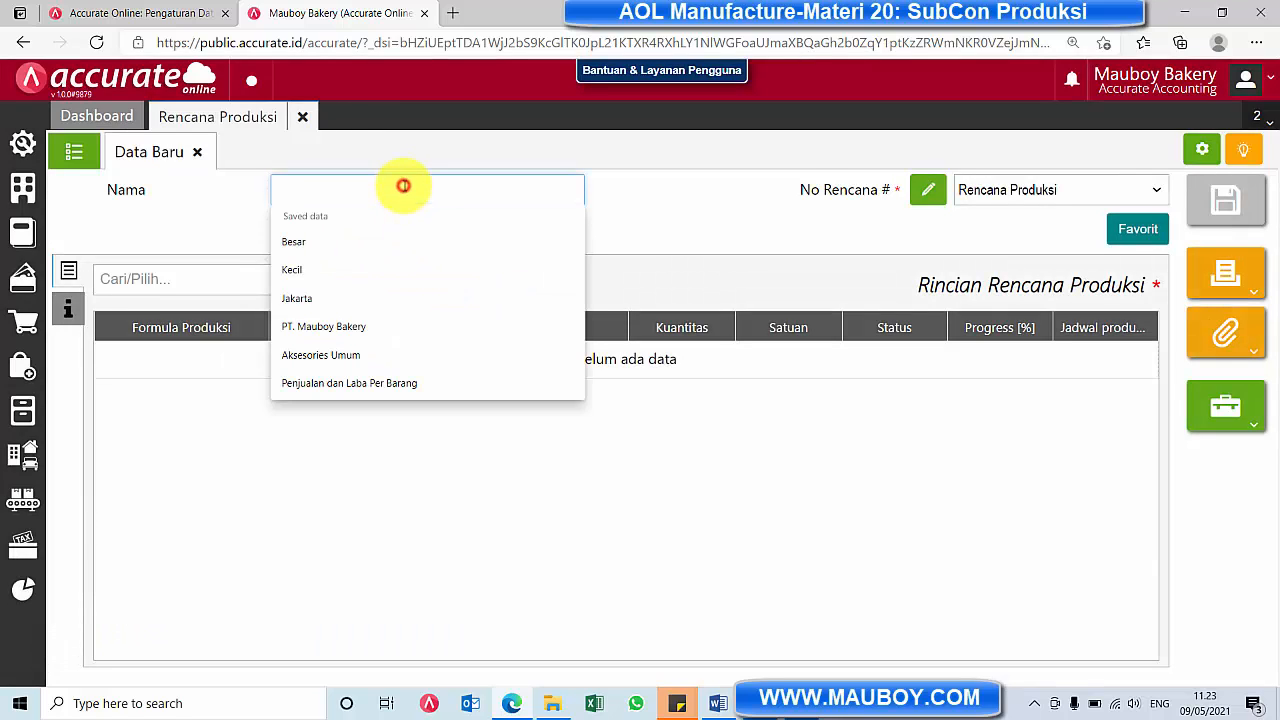
type("Sari Roti Coklat dengan SubCon")
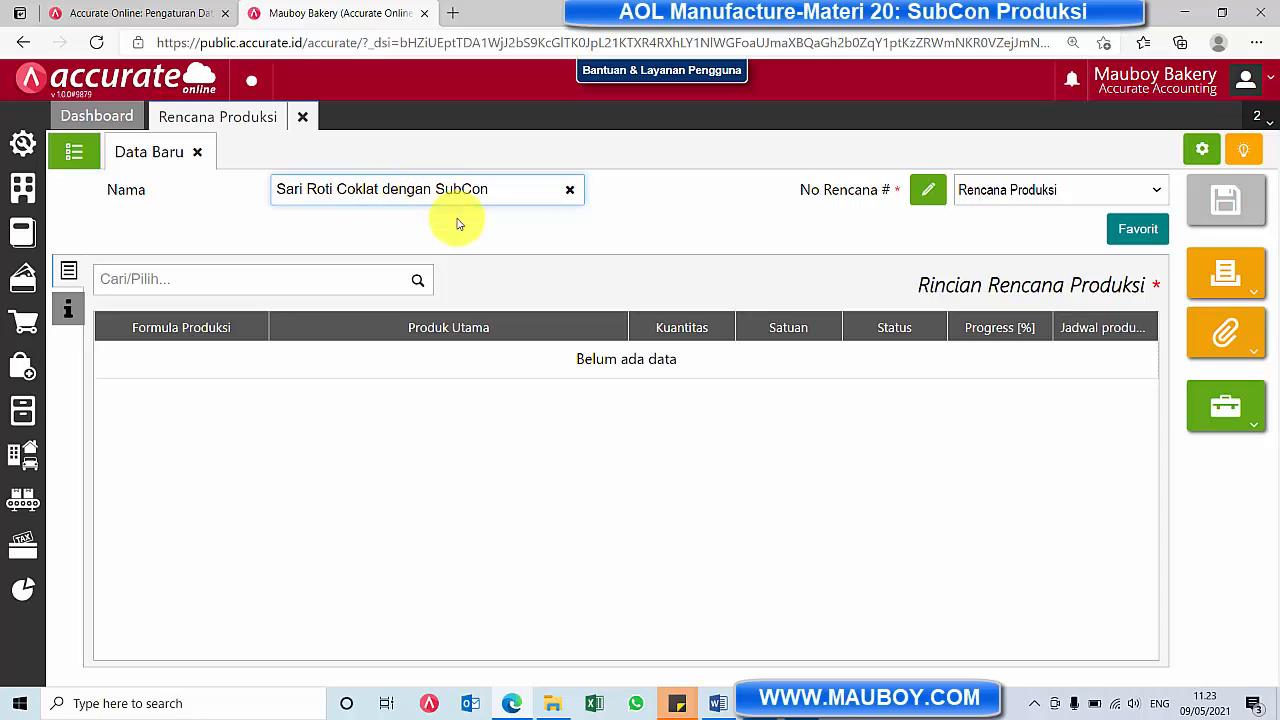
Choose formula BOM.2021.05.00004 for the production plan, and set its start date to 01/01/2021
left_click(415, 285)
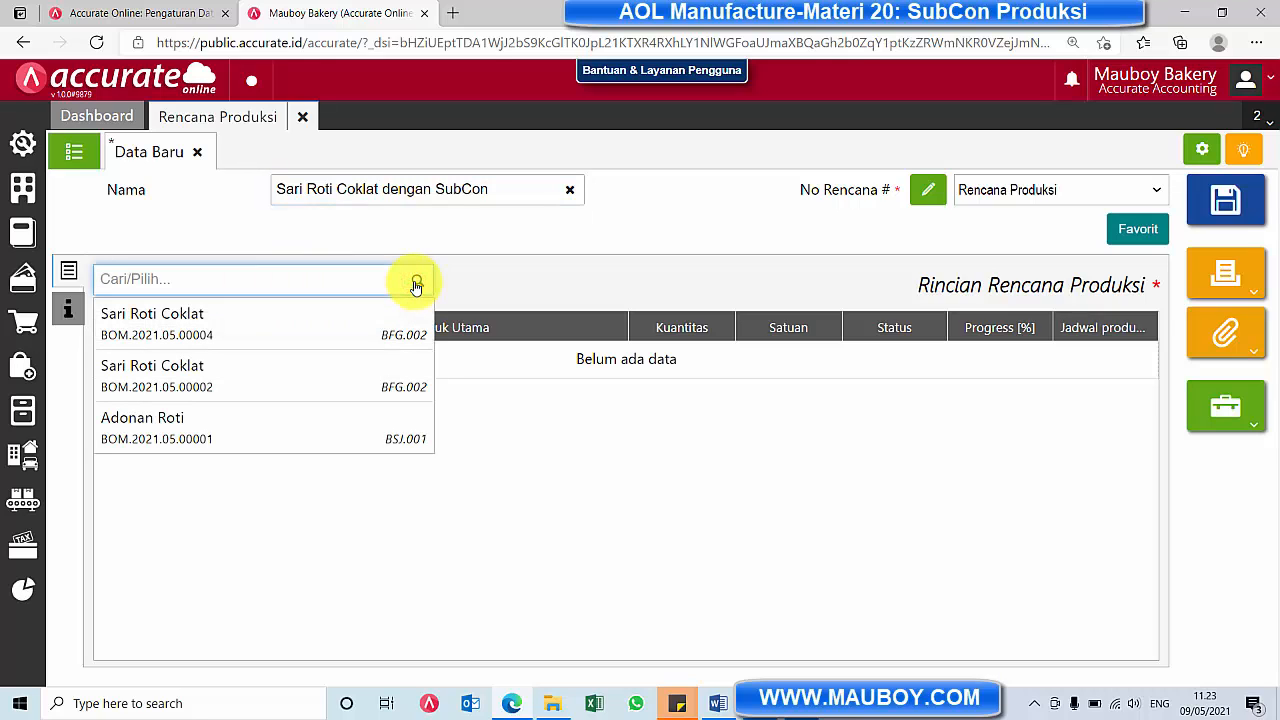
left_click(226, 335)
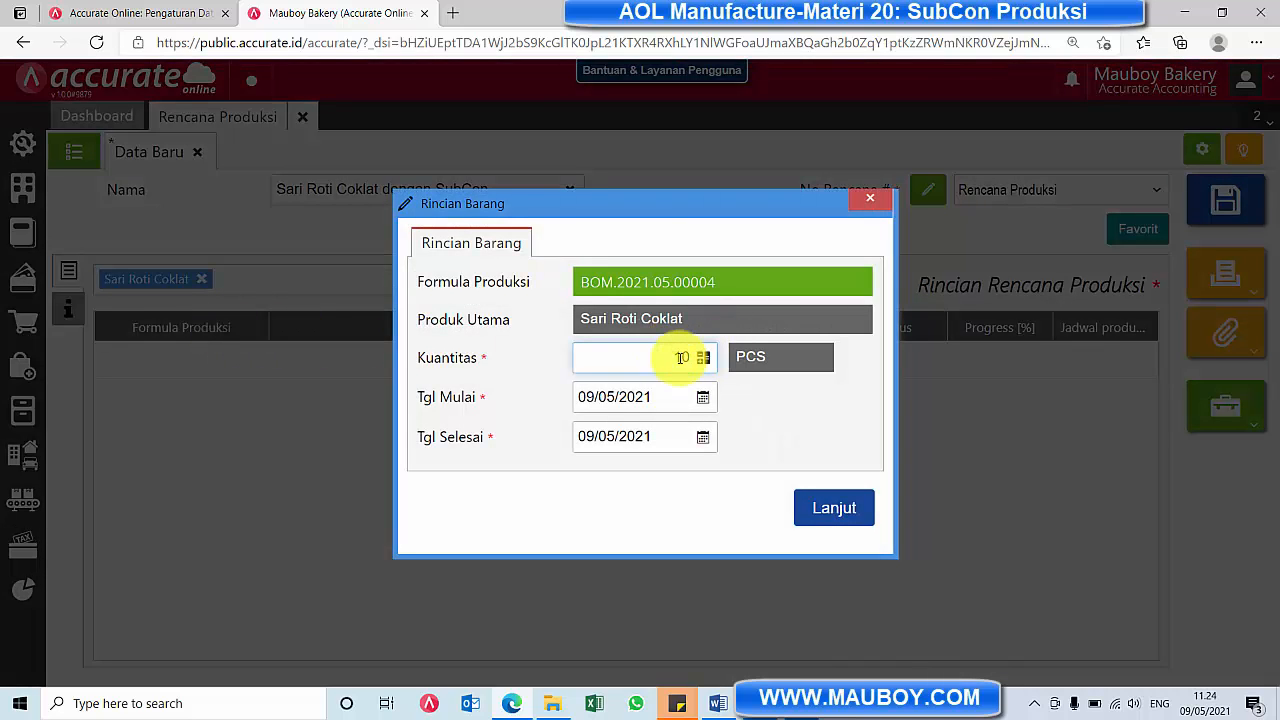
left_click(701, 399)
left_click(622, 426)
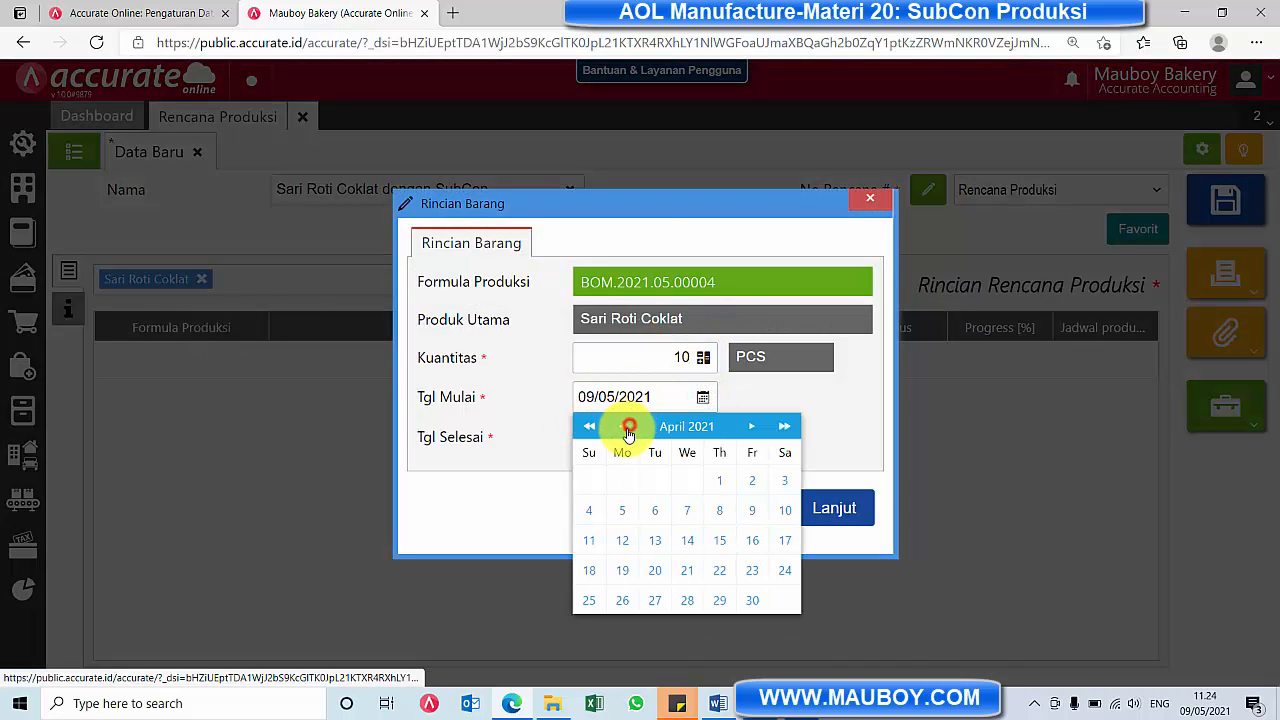
left_click(622, 426)
double_click(624, 427)
left_click(751, 481)
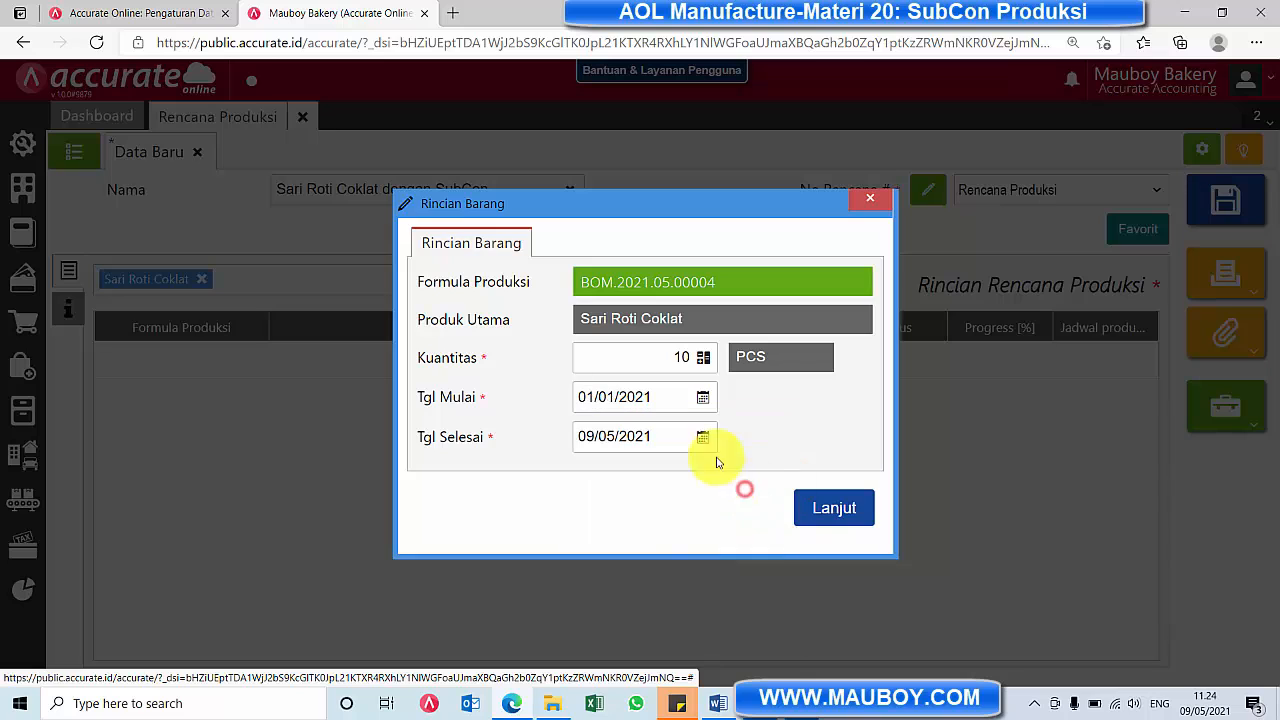
Set the planned item's end date to 01/01/2021 and its quantity to 10 PCS, and add it to the plan
left_click(702, 437)
left_click(622, 466)
left_click(622, 466)
left_click(622, 466)
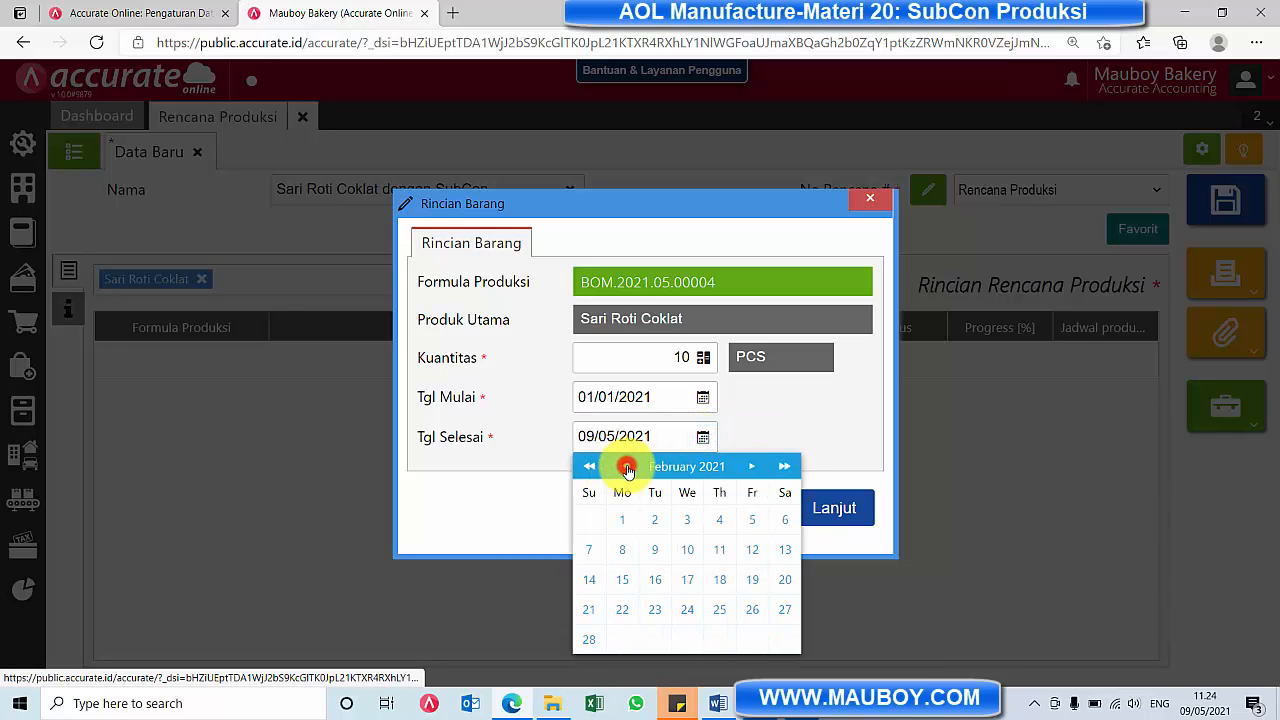
left_click(622, 466)
left_click(753, 519)
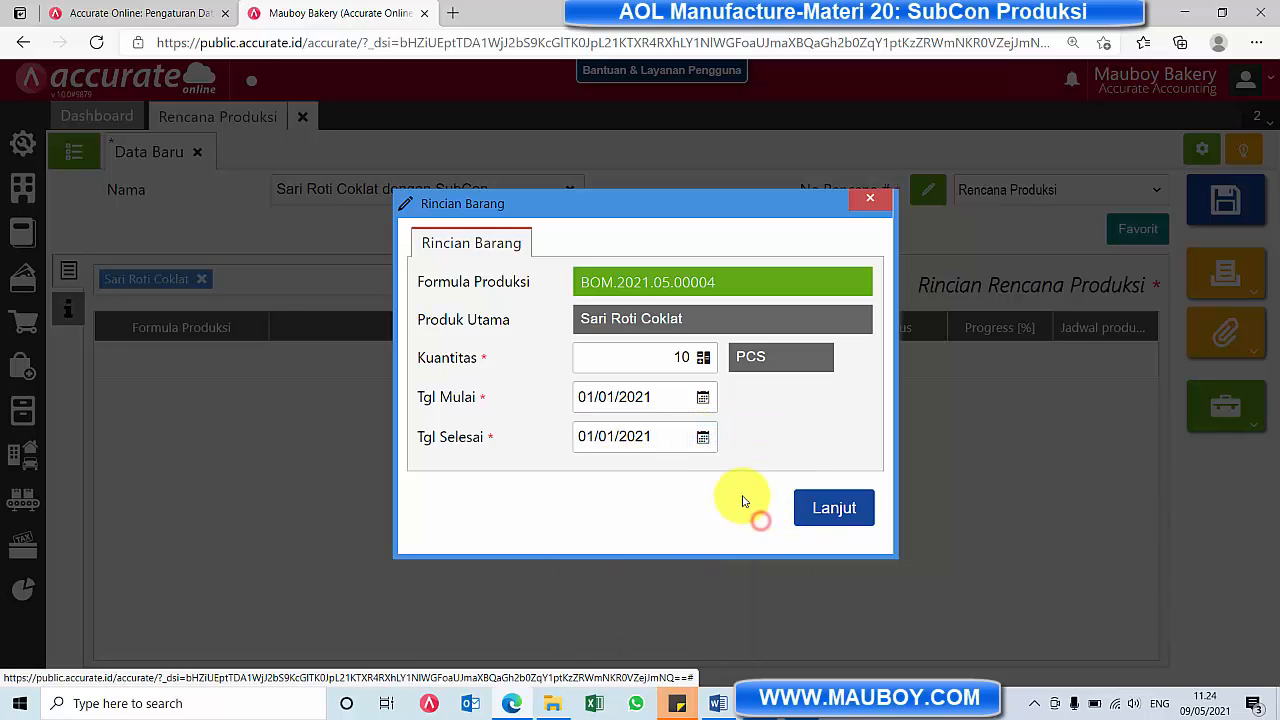
left_click(668, 350)
type("2")
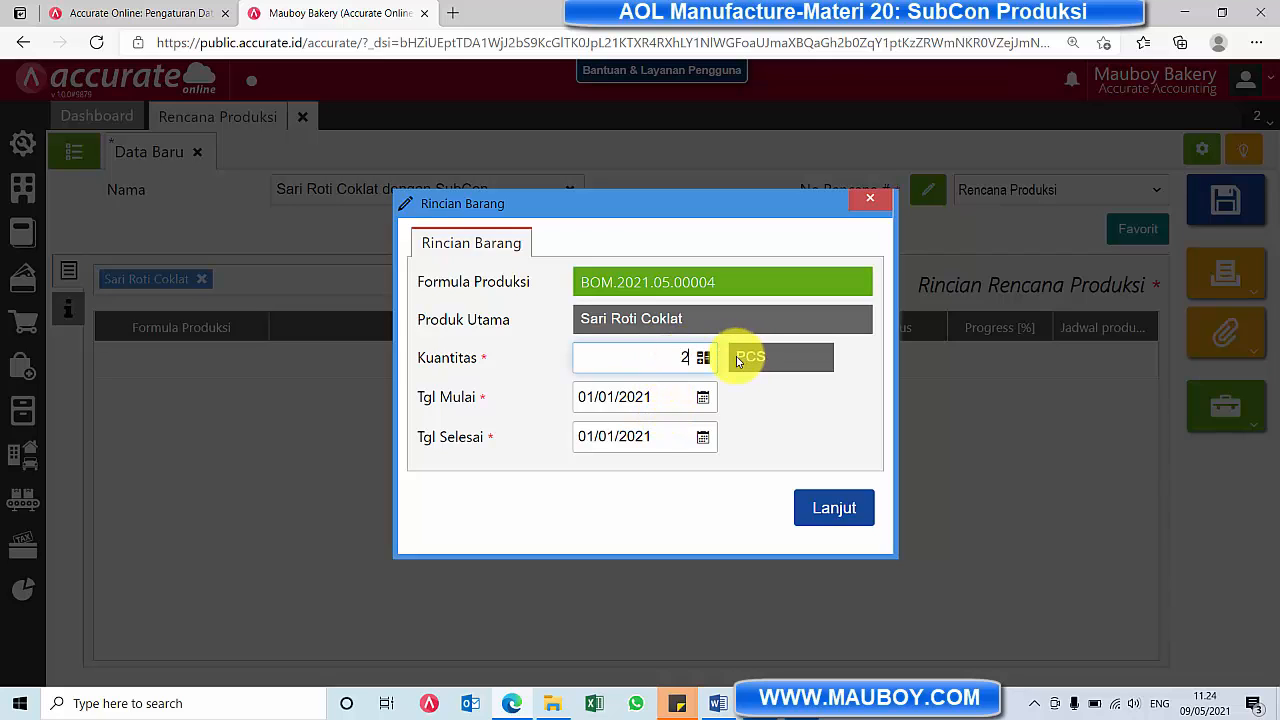
type("0")
left_click(829, 507)
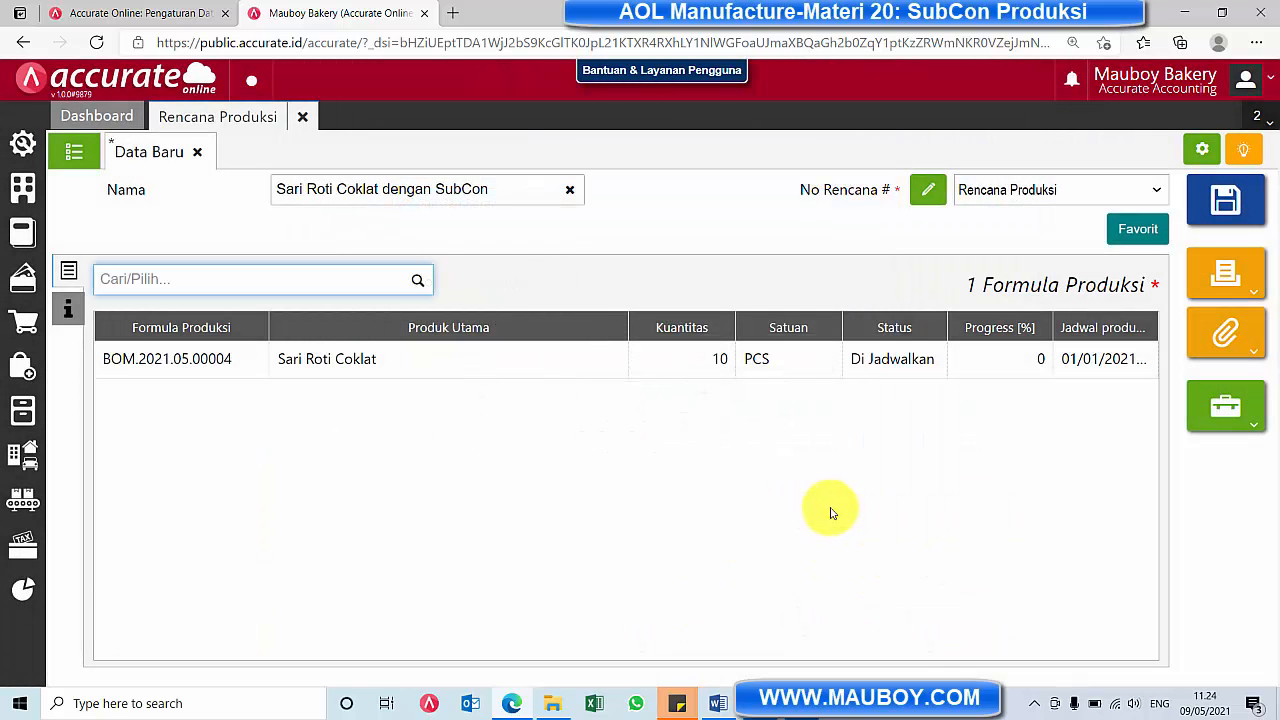
Examine the stages, raw materials and costs of the formula linked to the planned item, and return to the production plan
left_click(623, 358)
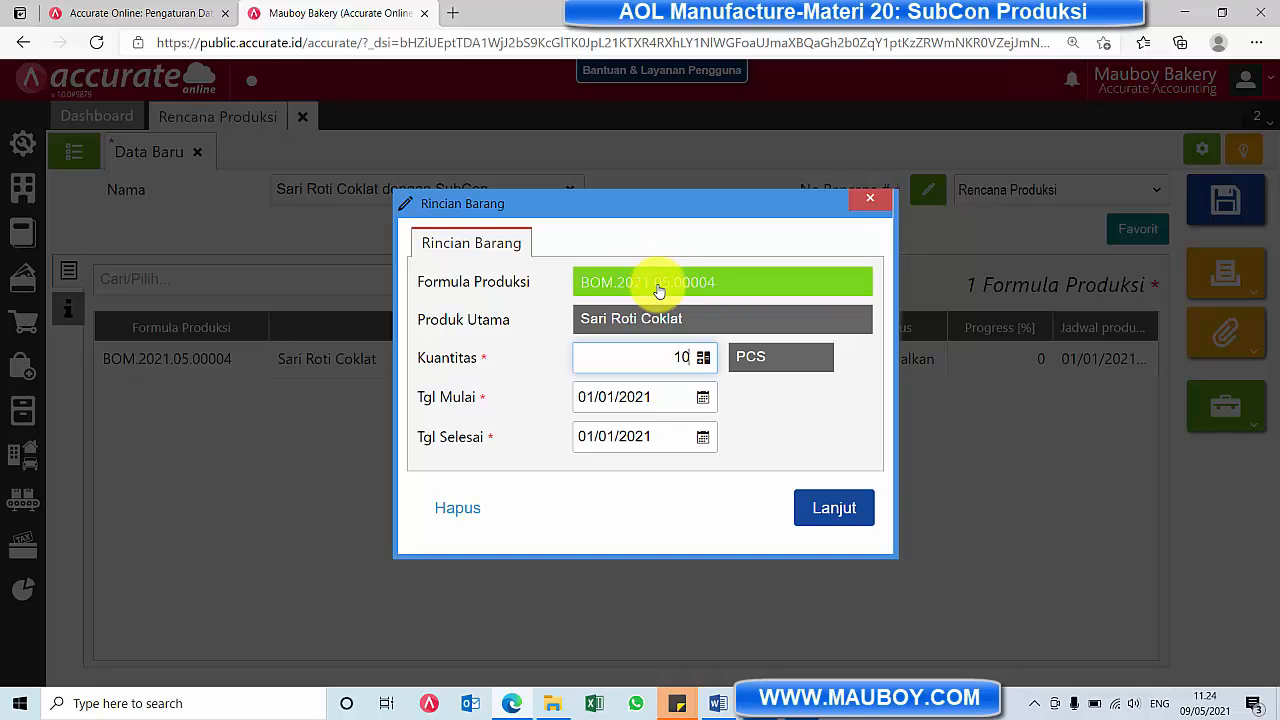
left_click(659, 286)
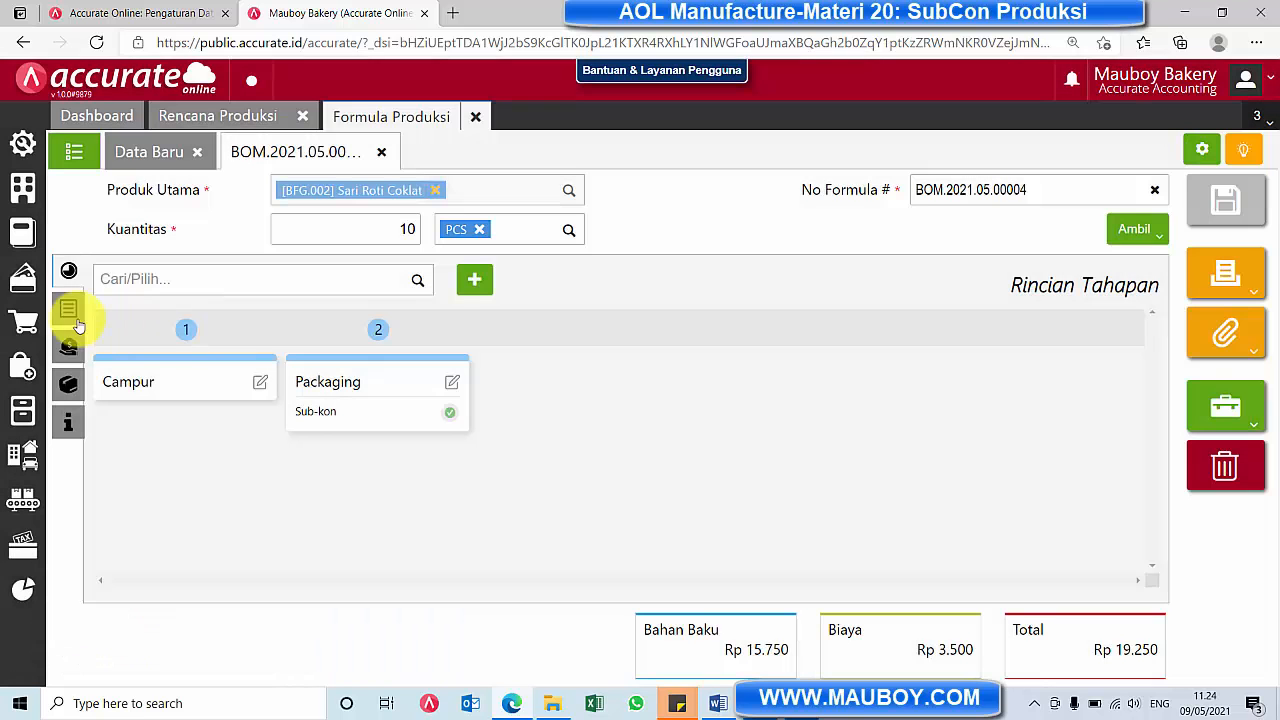
left_click(68, 308)
left_click(68, 346)
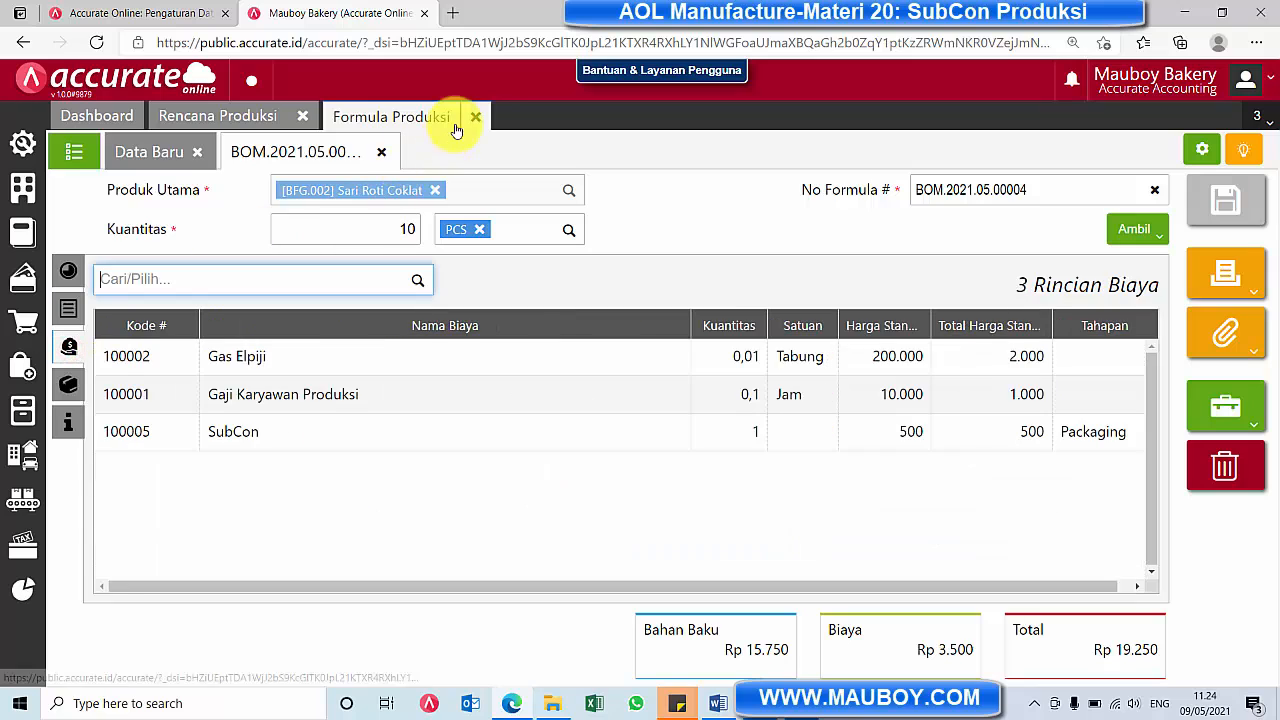
left_click(479, 118)
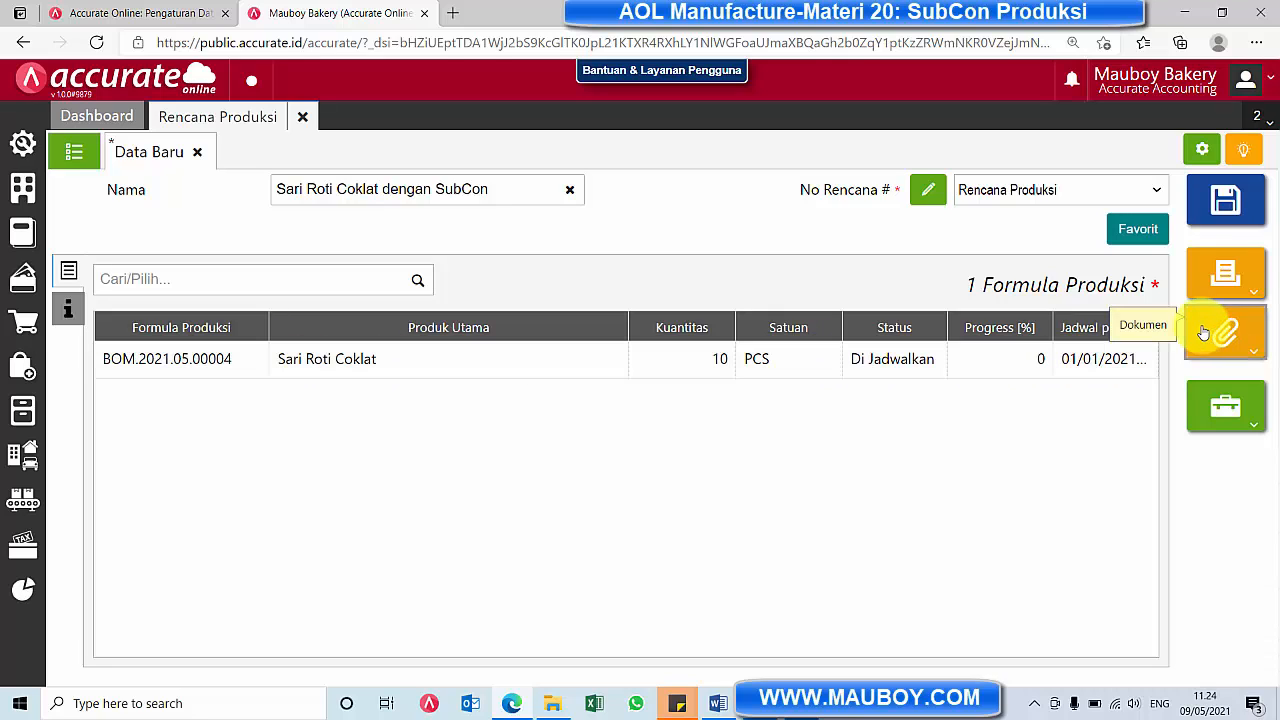
Save the production plan, check its entry in the production schedule for January 2021, and close both the schedule and plan forms
left_click(1244, 214)
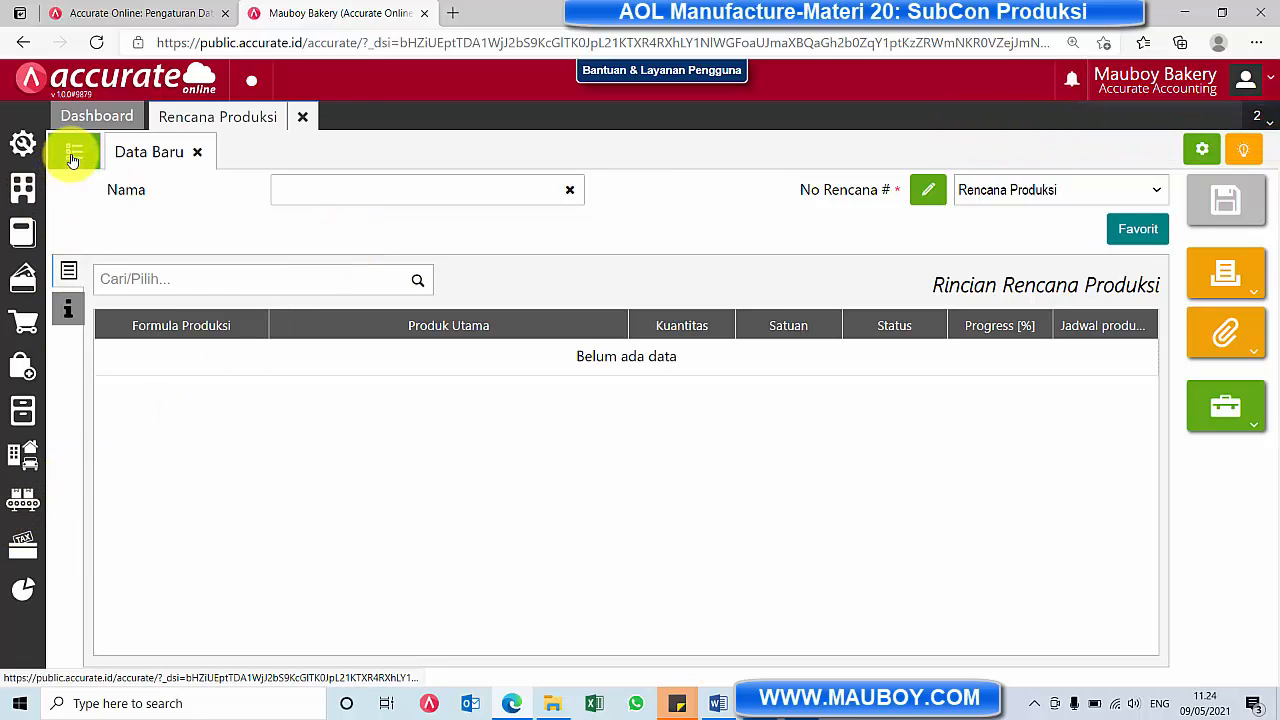
left_click(23, 495)
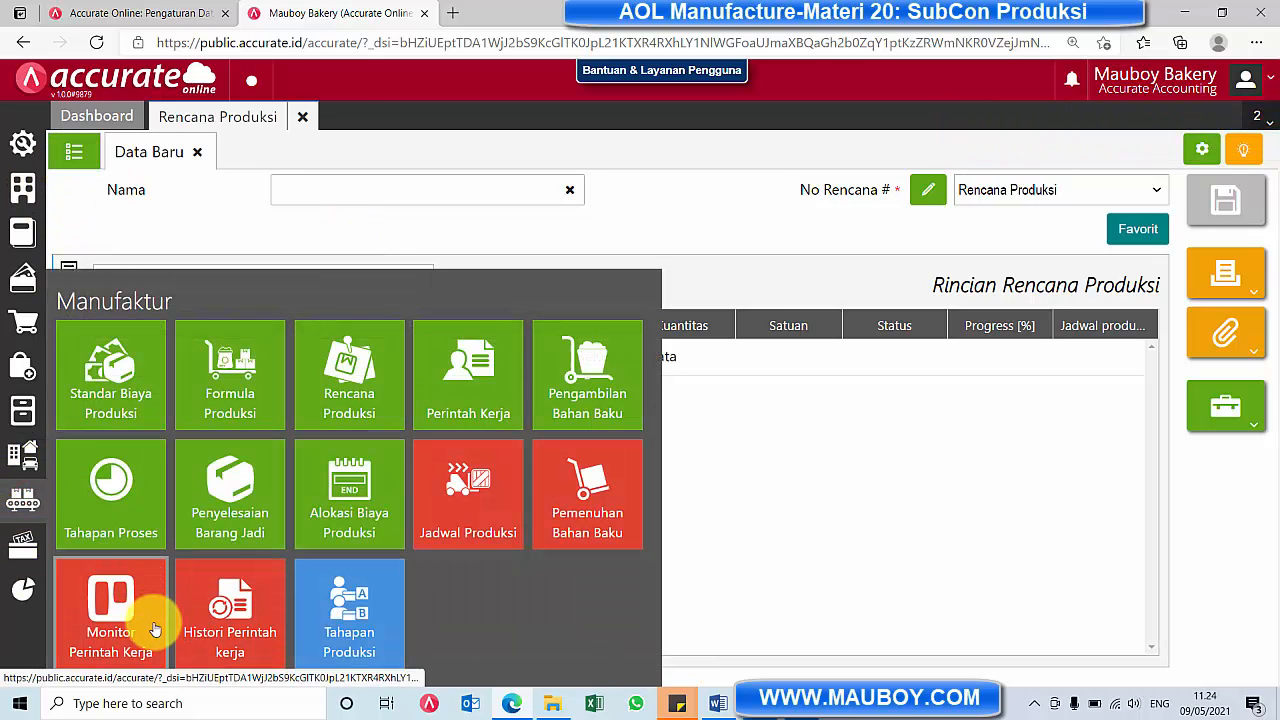
left_click(505, 498)
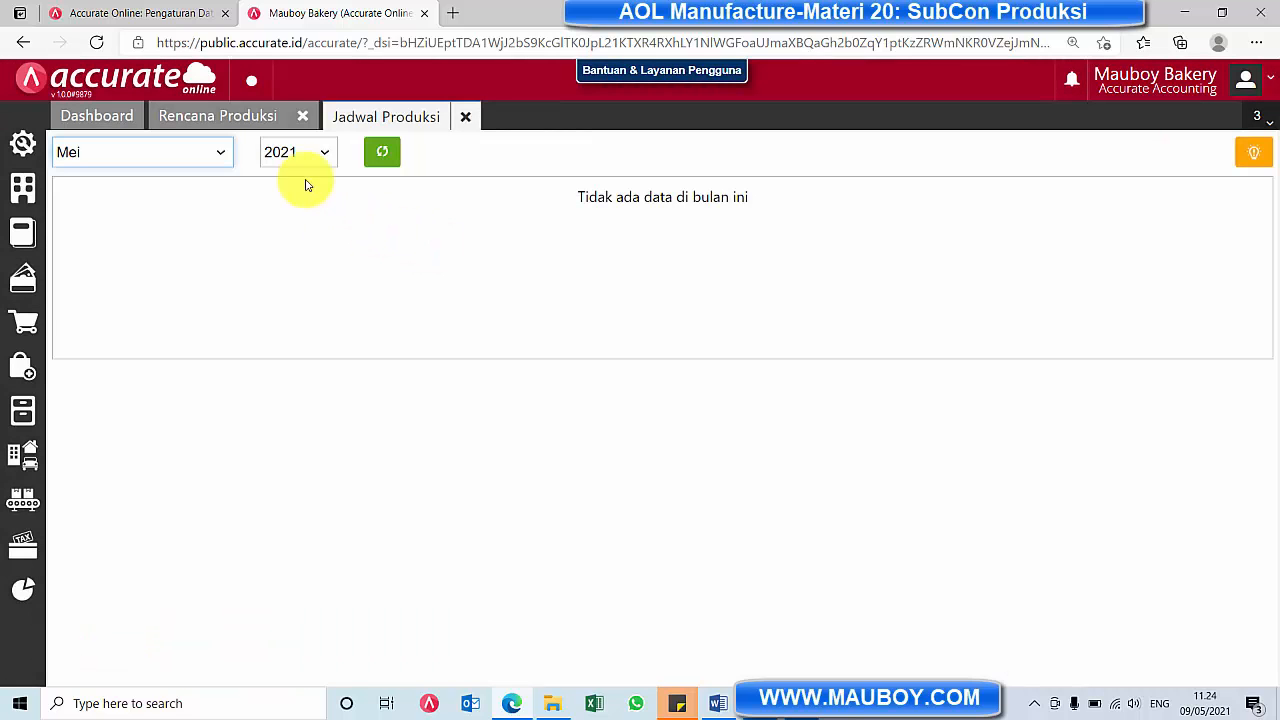
left_click(200, 151)
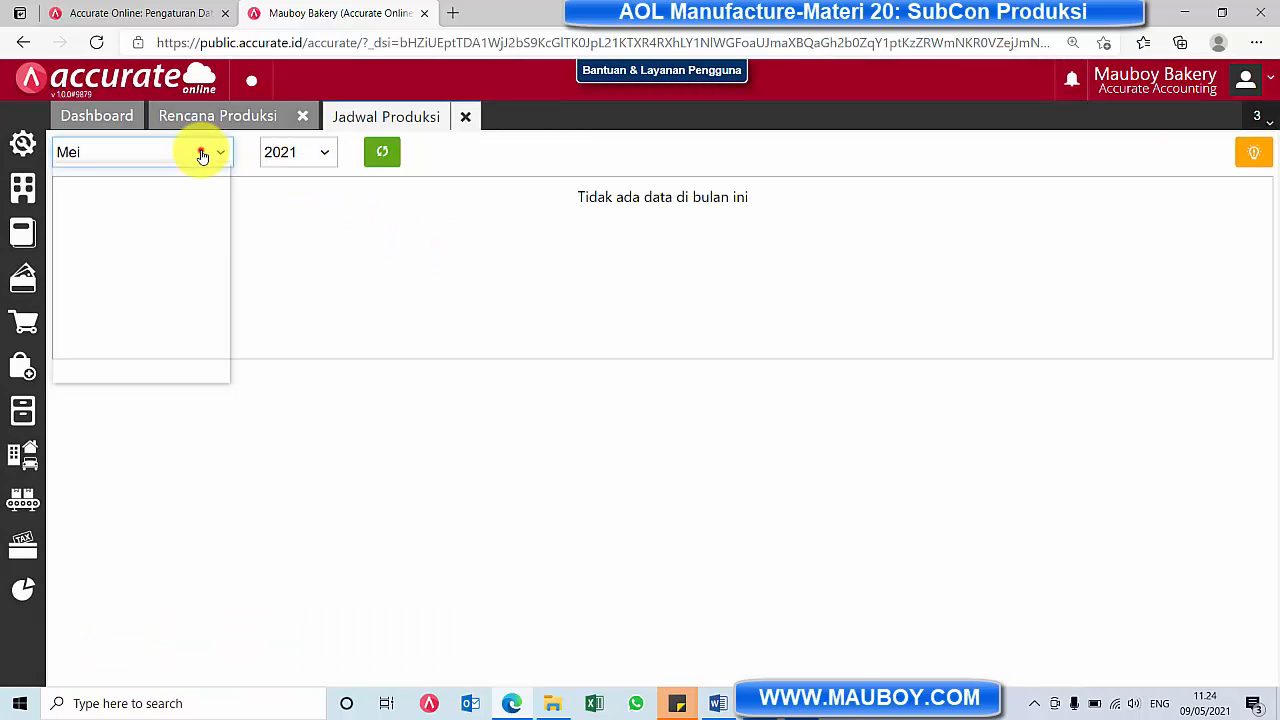
left_click(189, 172)
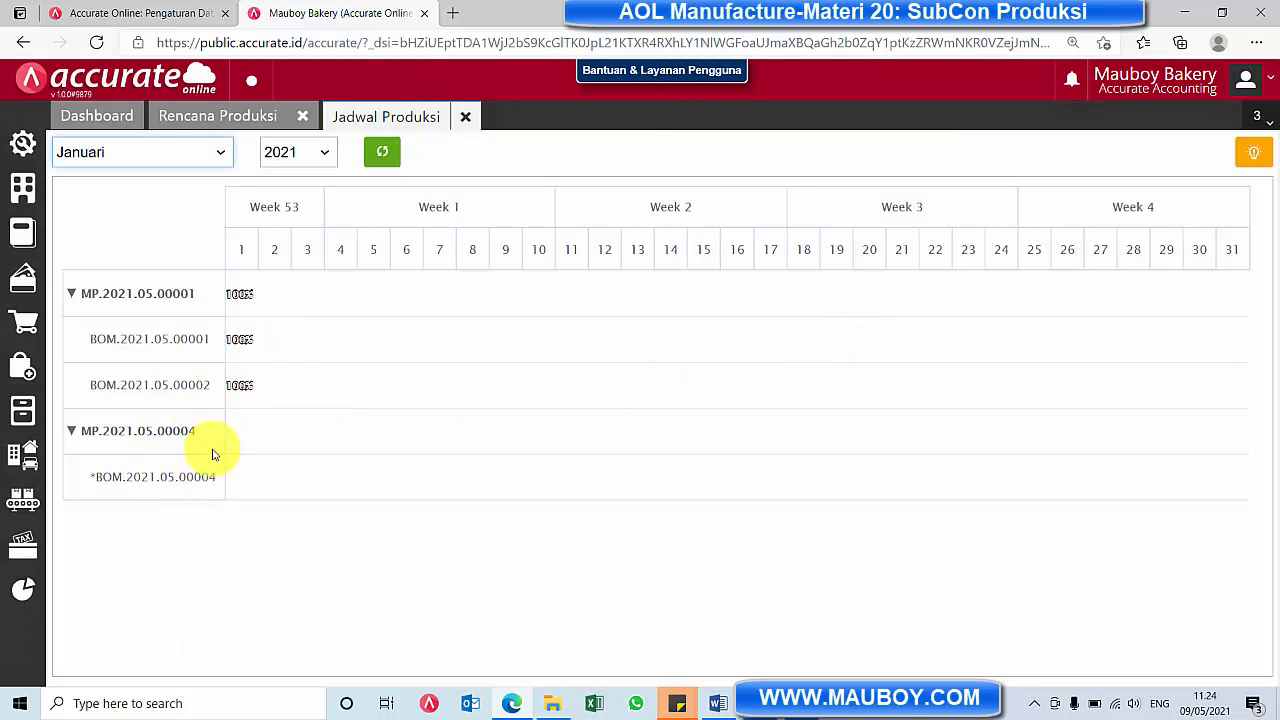
left_click(465, 117)
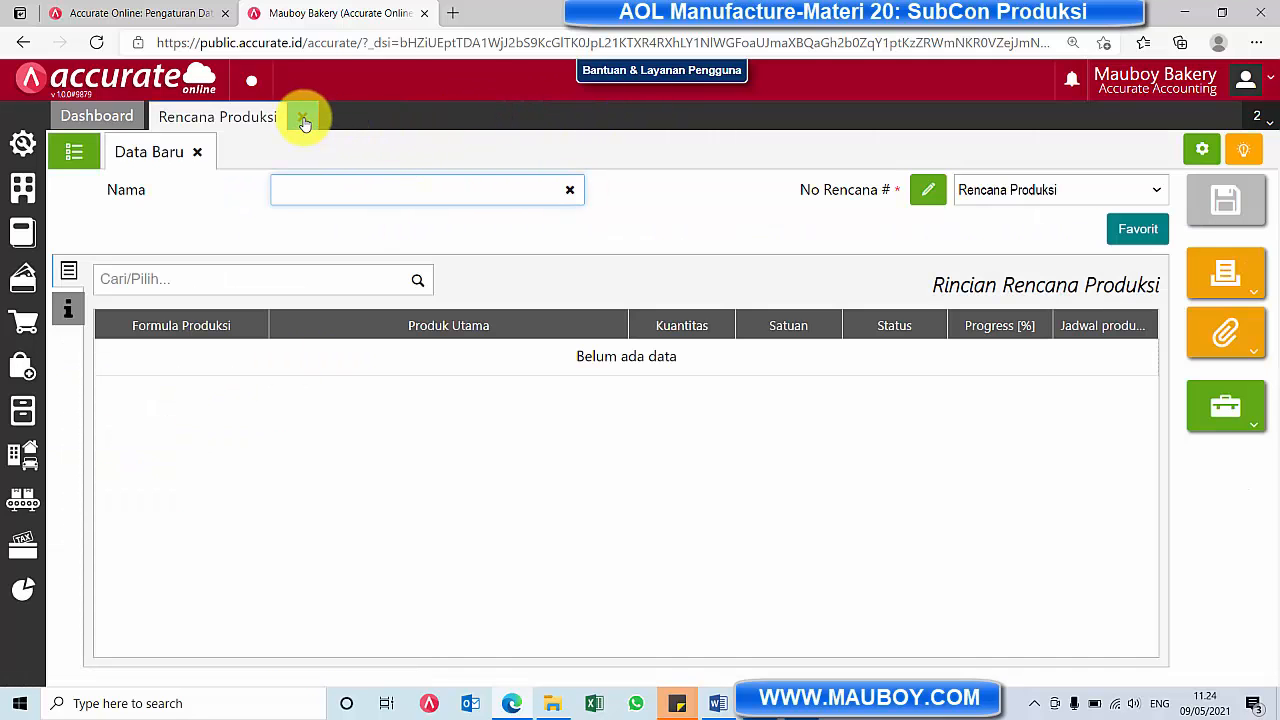
left_click(306, 120)
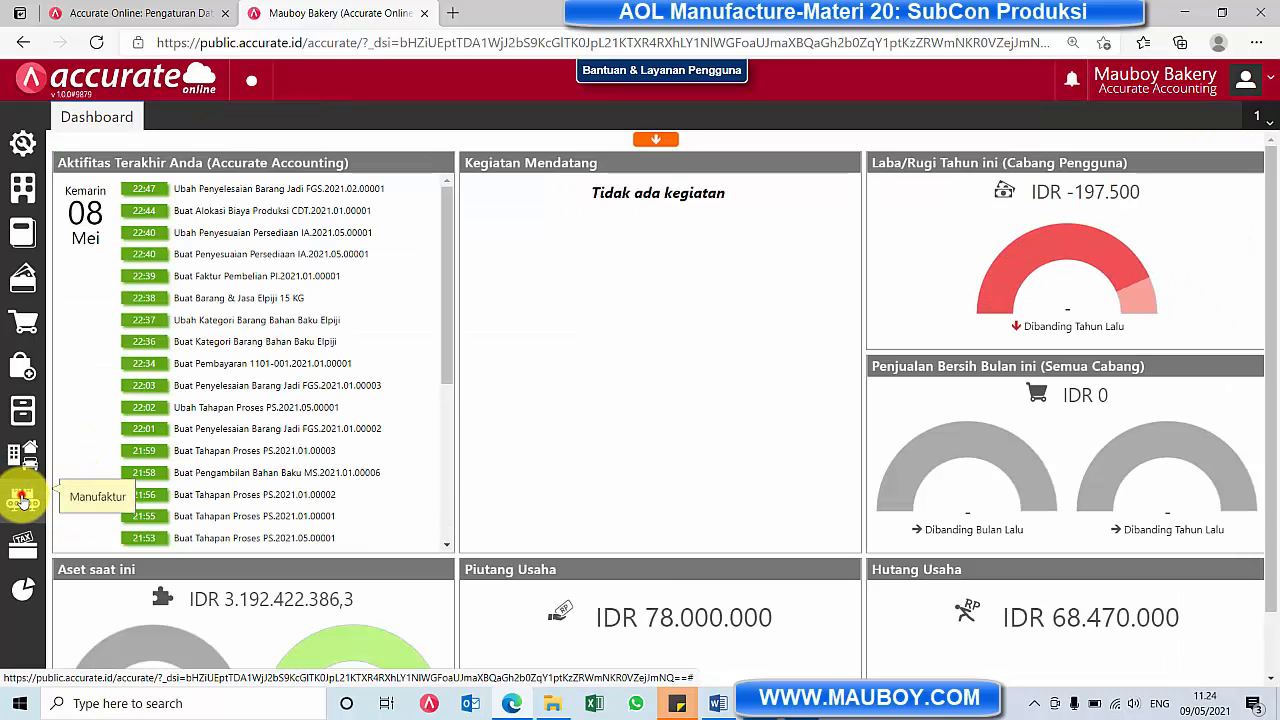
Start a new Perintah Kerja dated 01/01/2021 for production plan MP.2021.05.00004
left_click(23, 497)
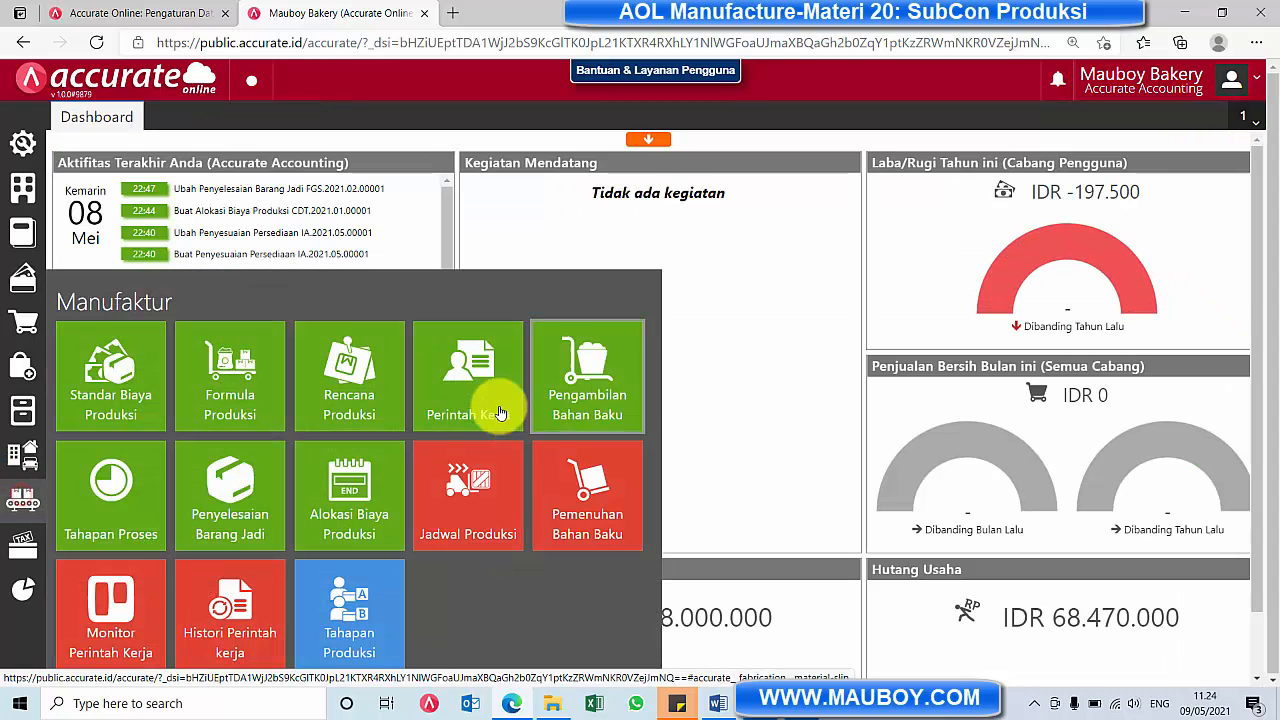
left_click(482, 395)
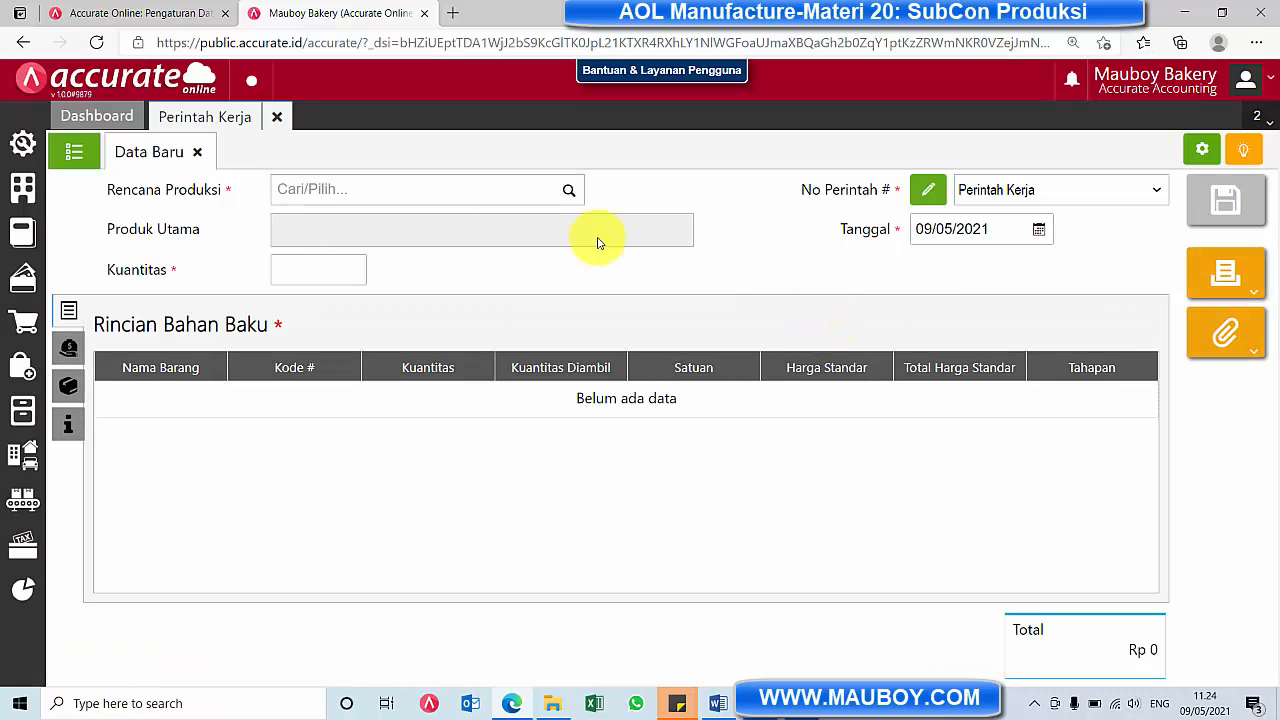
left_click(1039, 229)
left_click(961, 258)
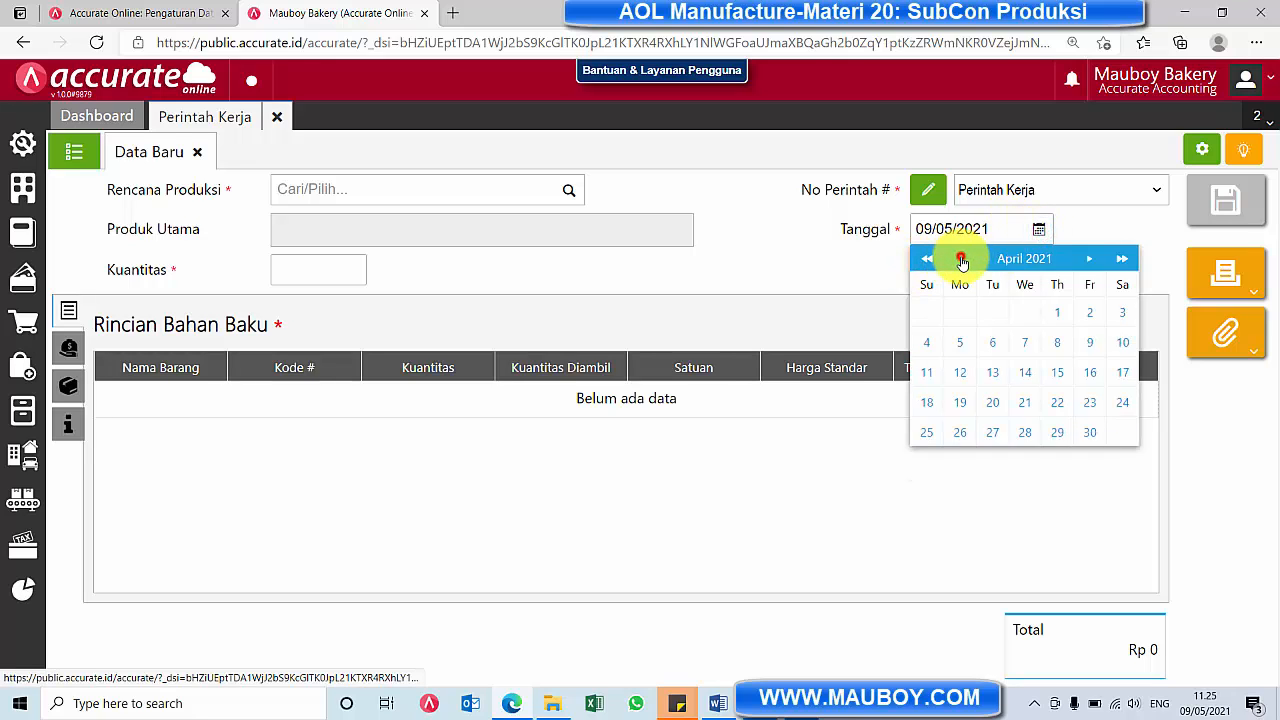
left_click(961, 258)
left_click(1090, 312)
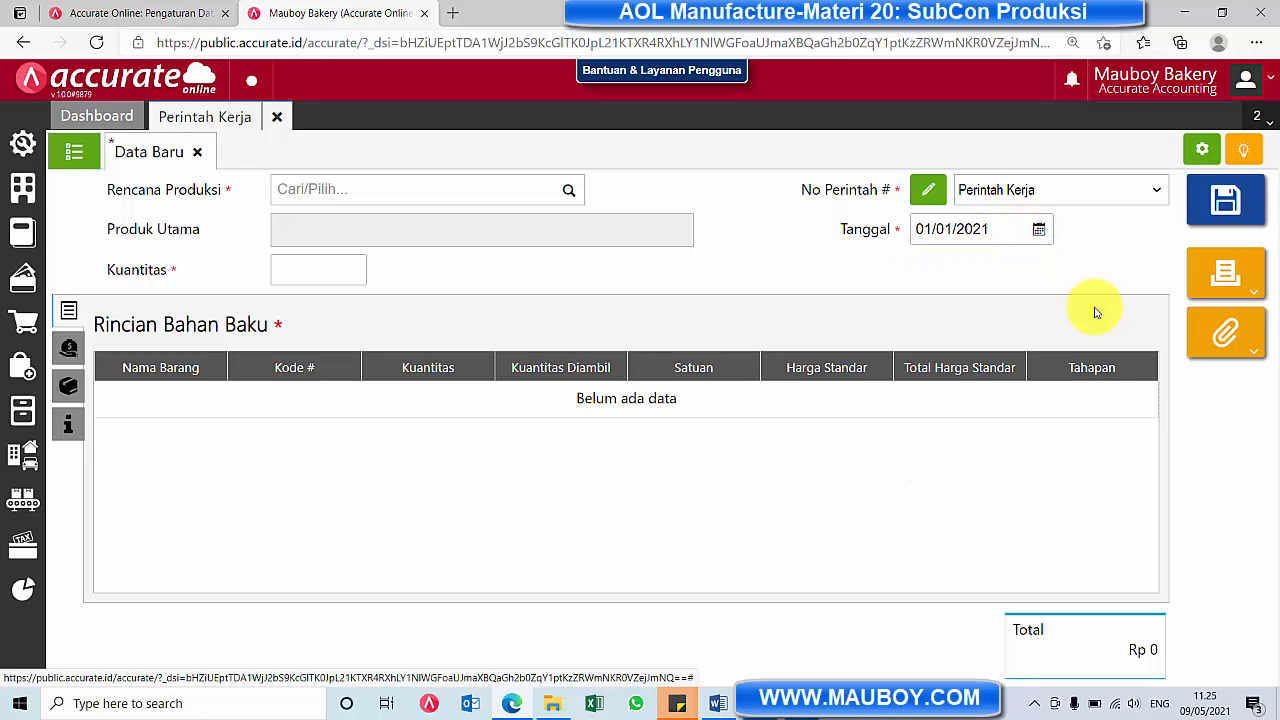
left_click(569, 189)
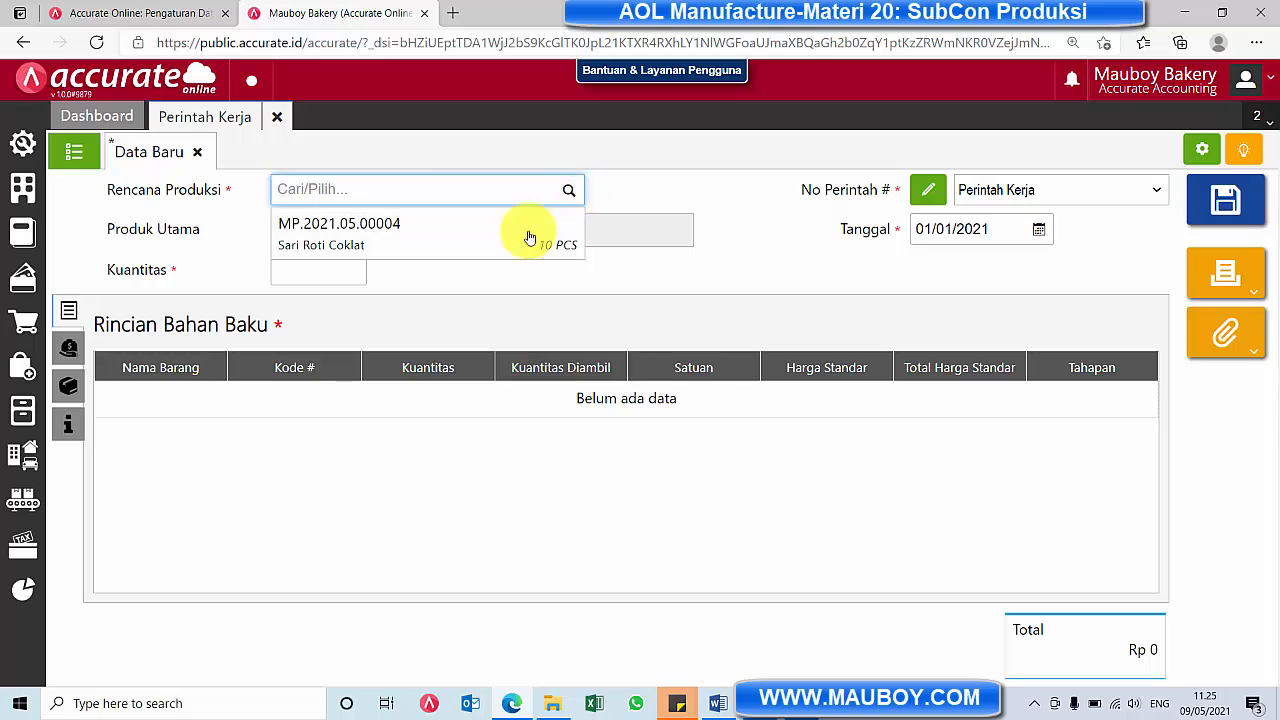
left_click(502, 249)
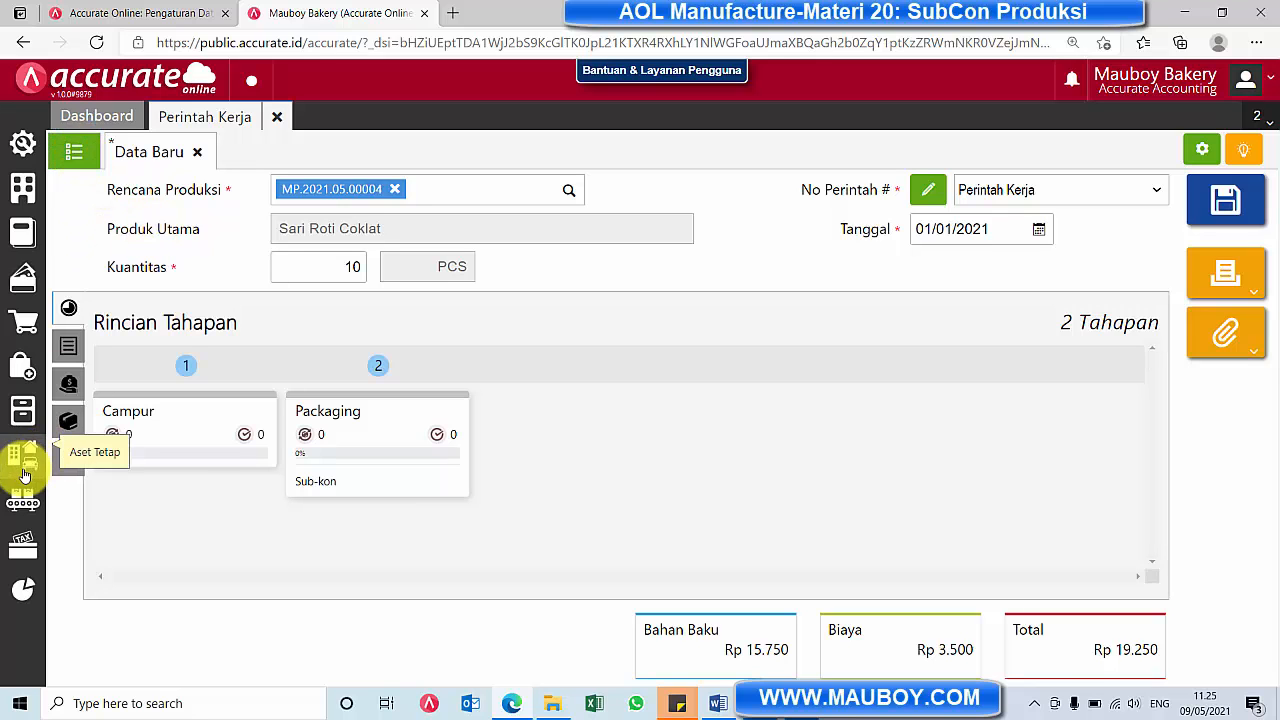
Check the saved "Sari Roti Coklat dengan SubCon" production plan and return to the work order
left_click(23, 498)
left_click(345, 404)
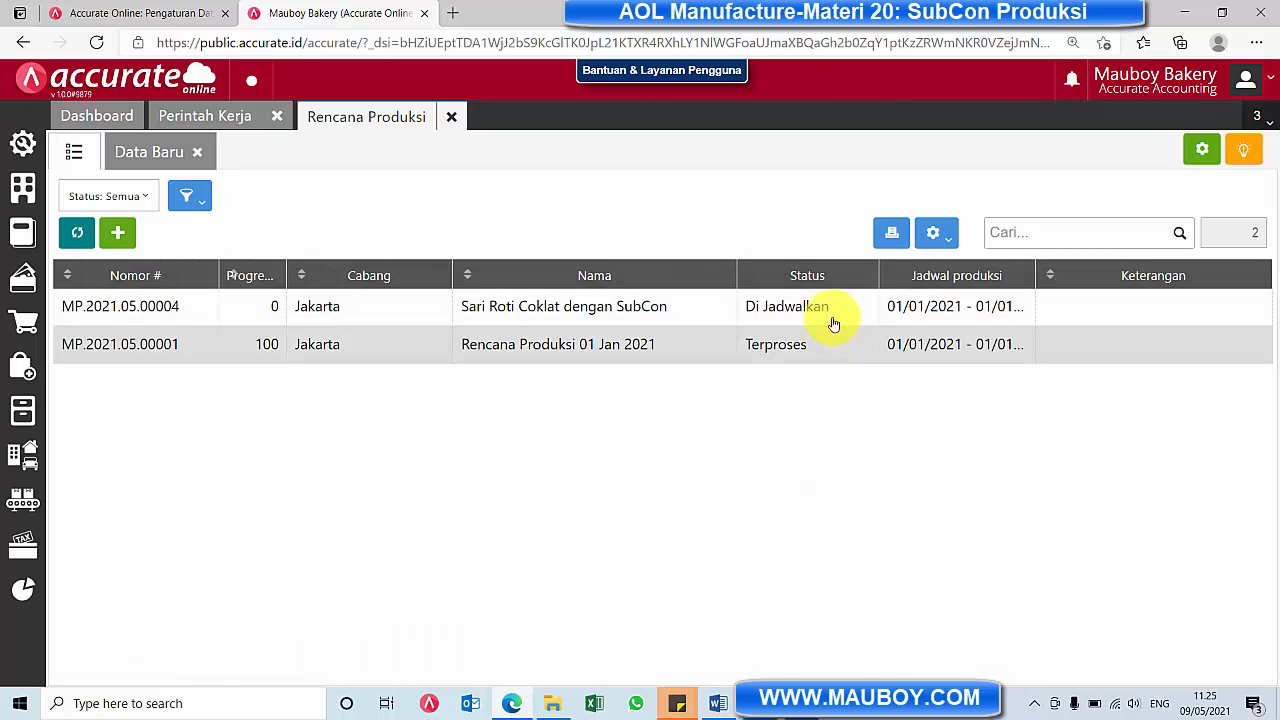
left_click(833, 309)
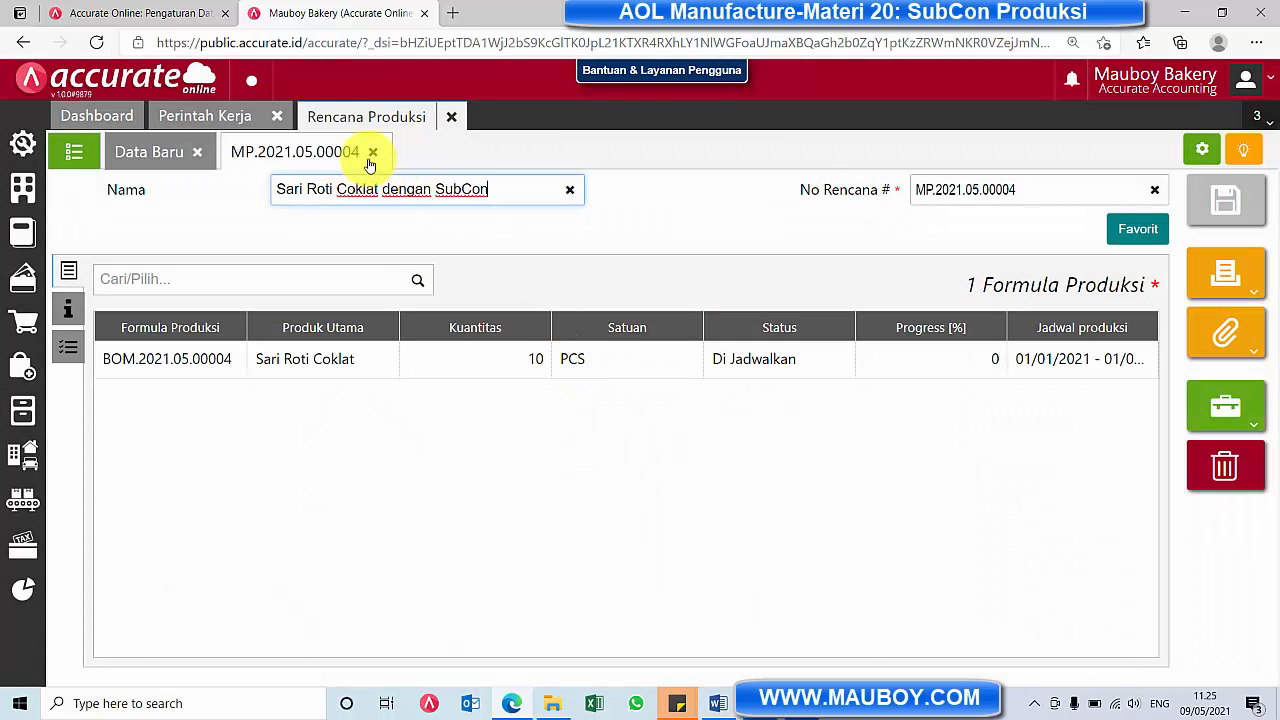
left_click(451, 116)
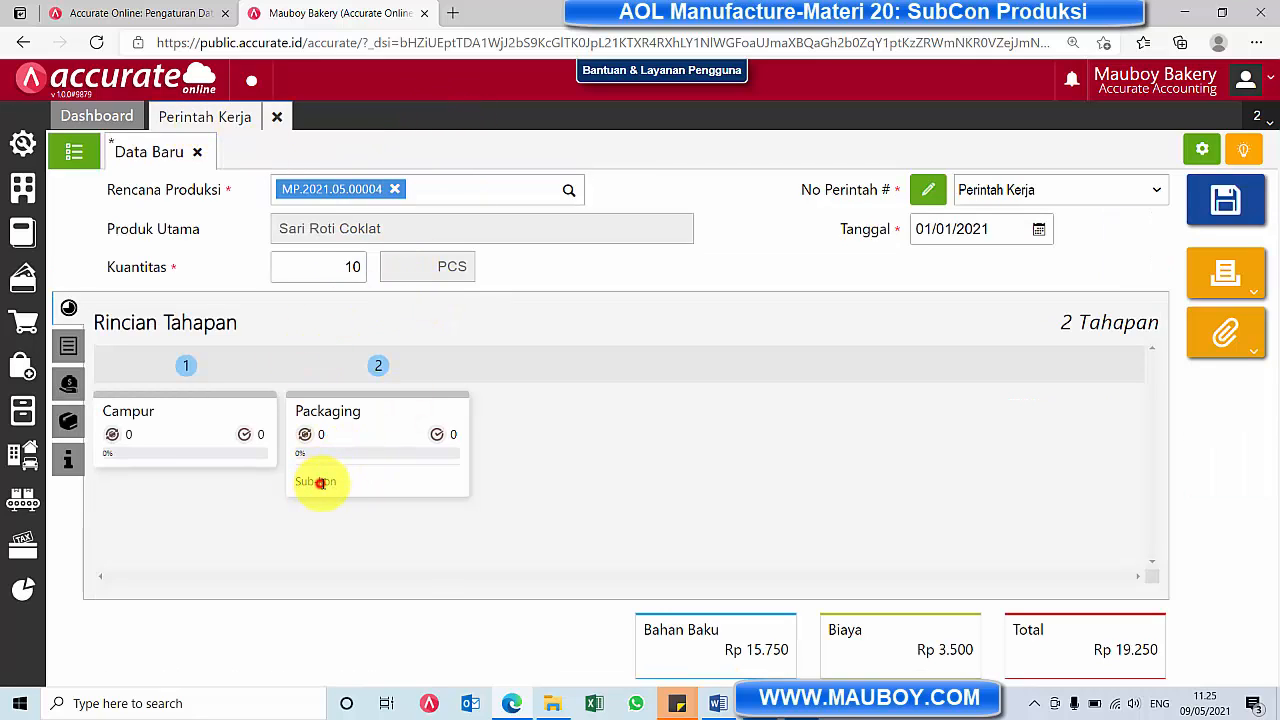
Review the work order's raw materials, costs and stages, save it, and close the blank entry form
left_click(66, 347)
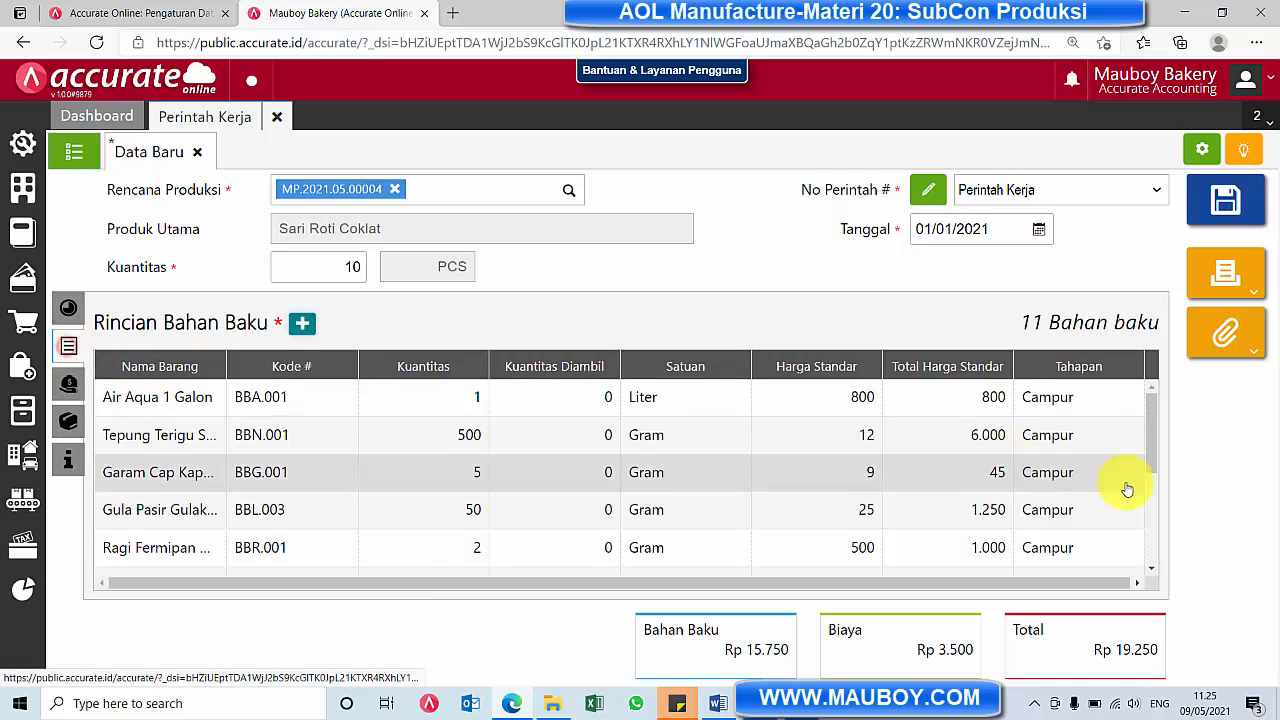
scroll(1110, 490, "down", 2)
scroll(1103, 497, "down", 2)
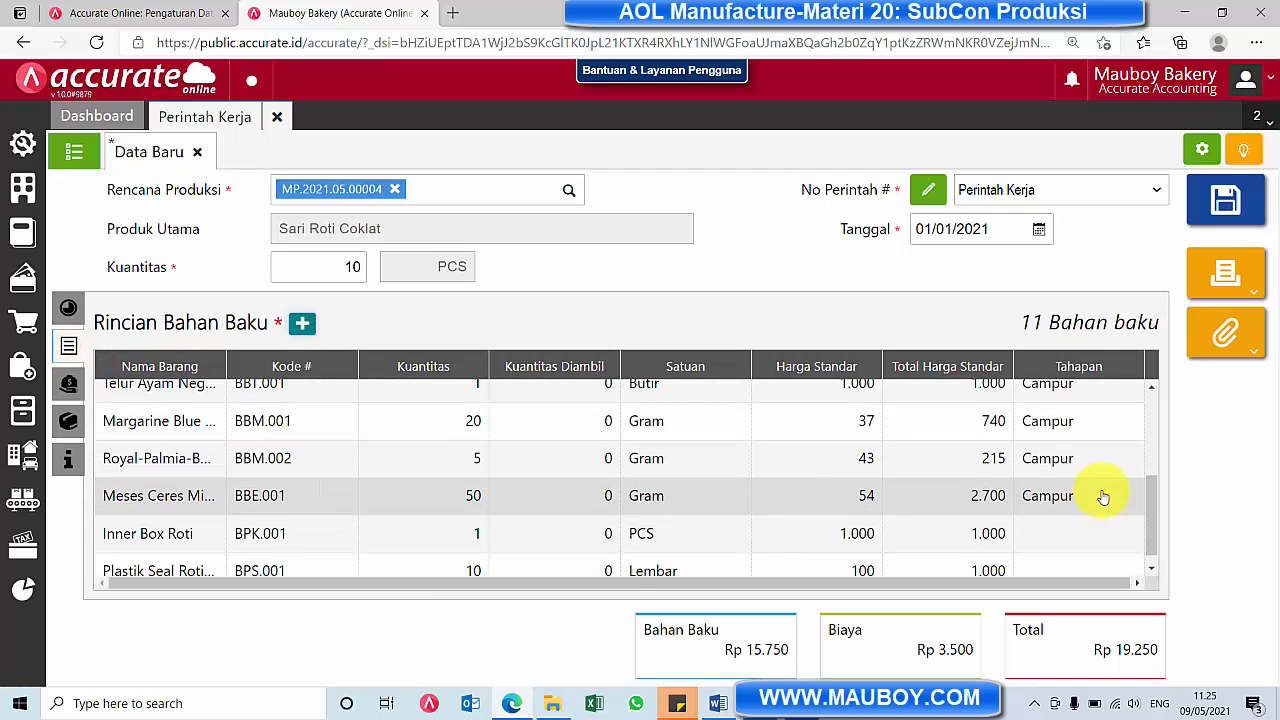
left_click(68, 384)
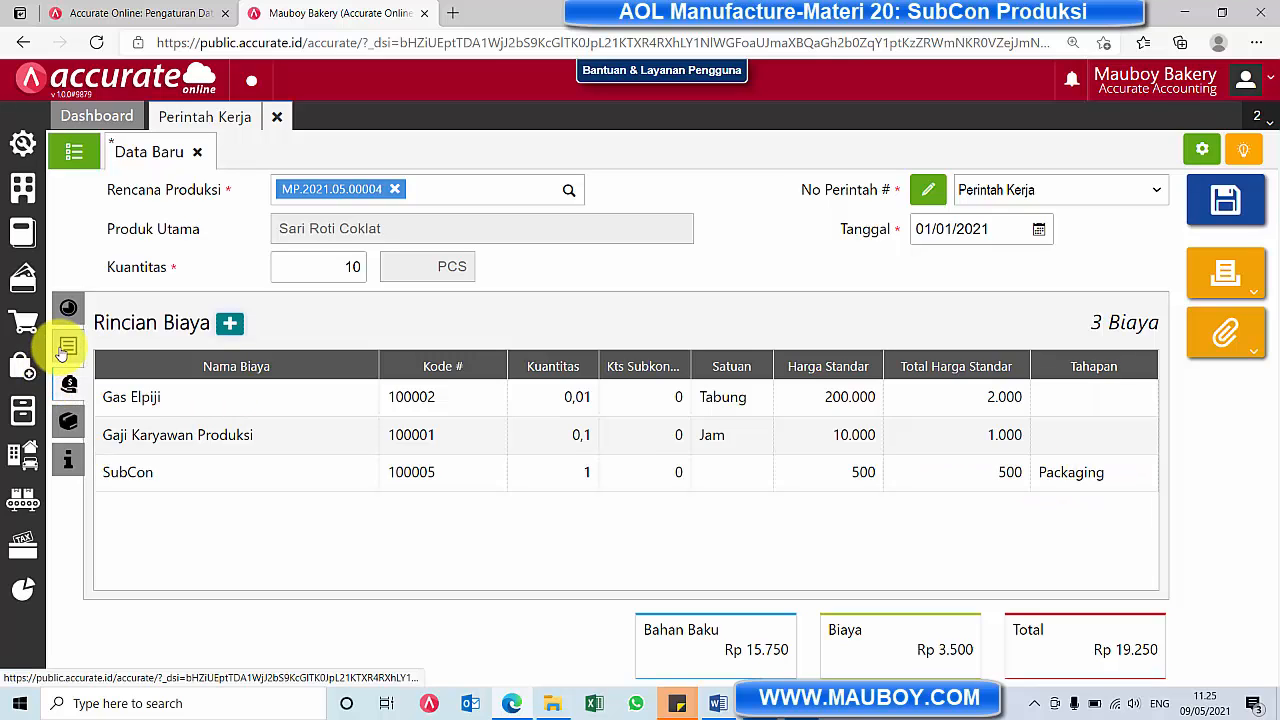
left_click(66, 347)
left_click(66, 312)
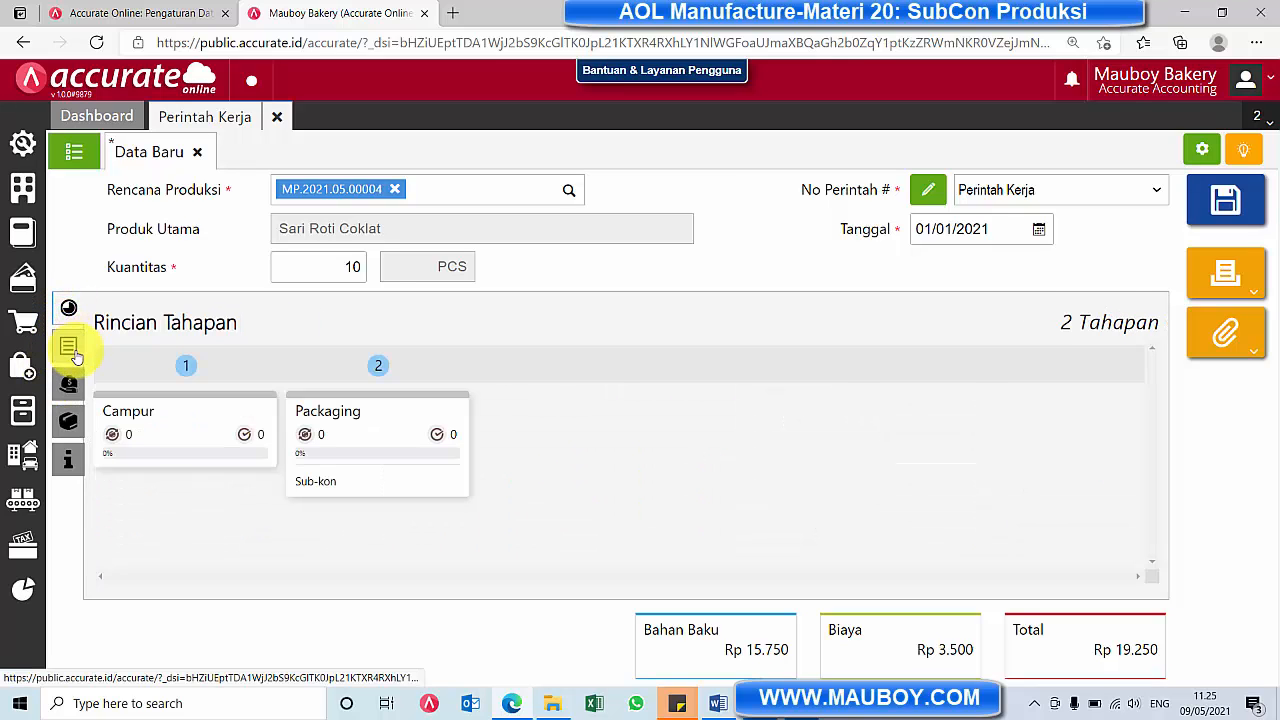
left_click(70, 349)
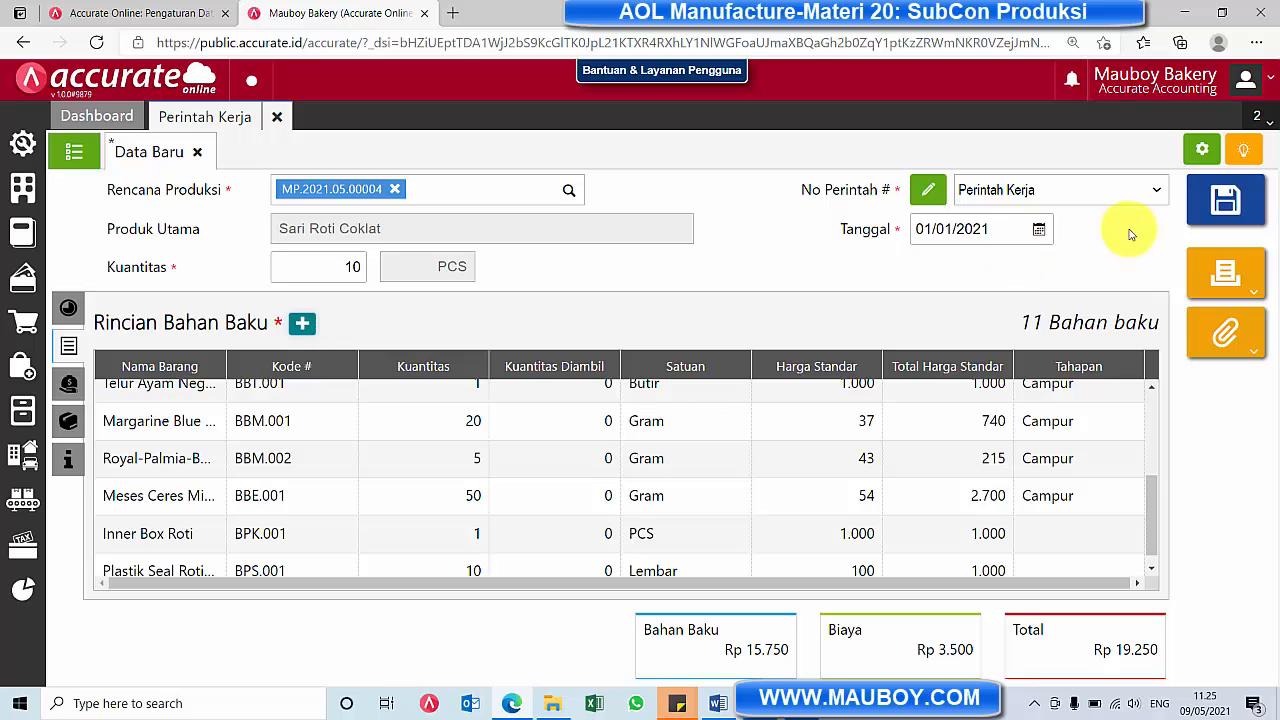
left_click(1236, 208)
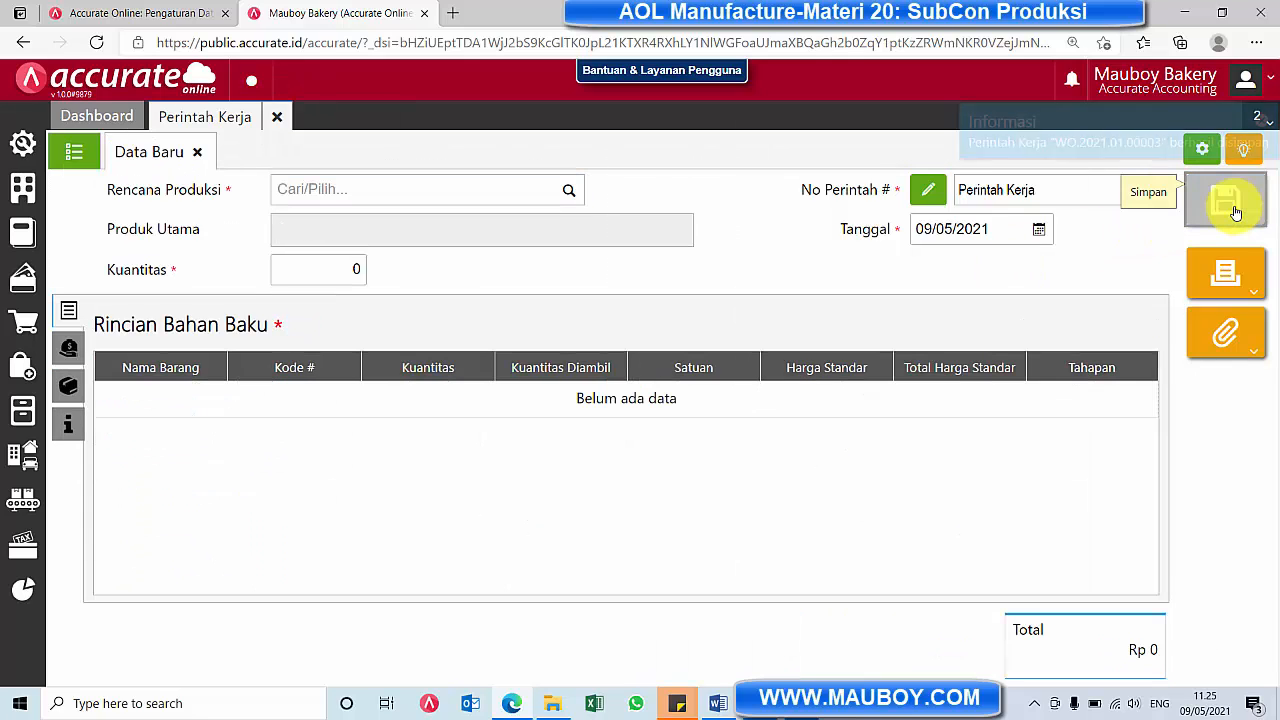
left_click(198, 156)
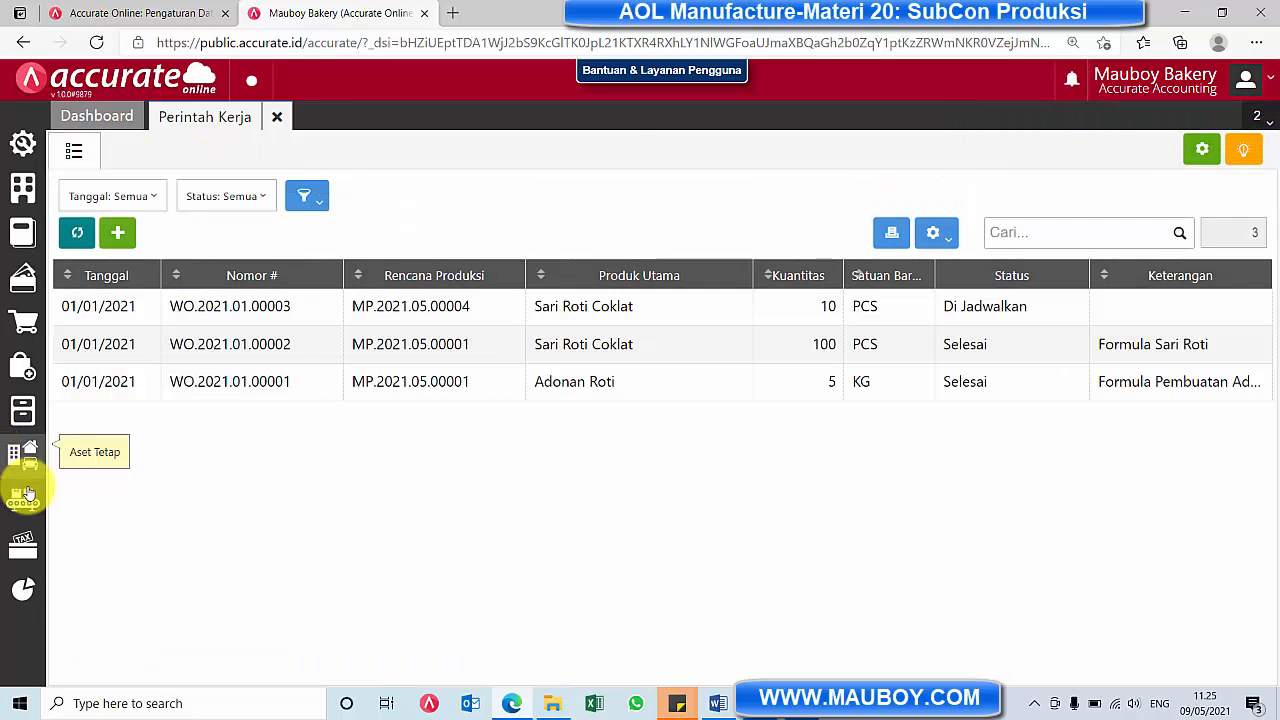
Start a new Pengambilan Bahan Baku of type Ambil Barang for the 10 PCS Sari Roti Coklat work order
left_click(22, 500)
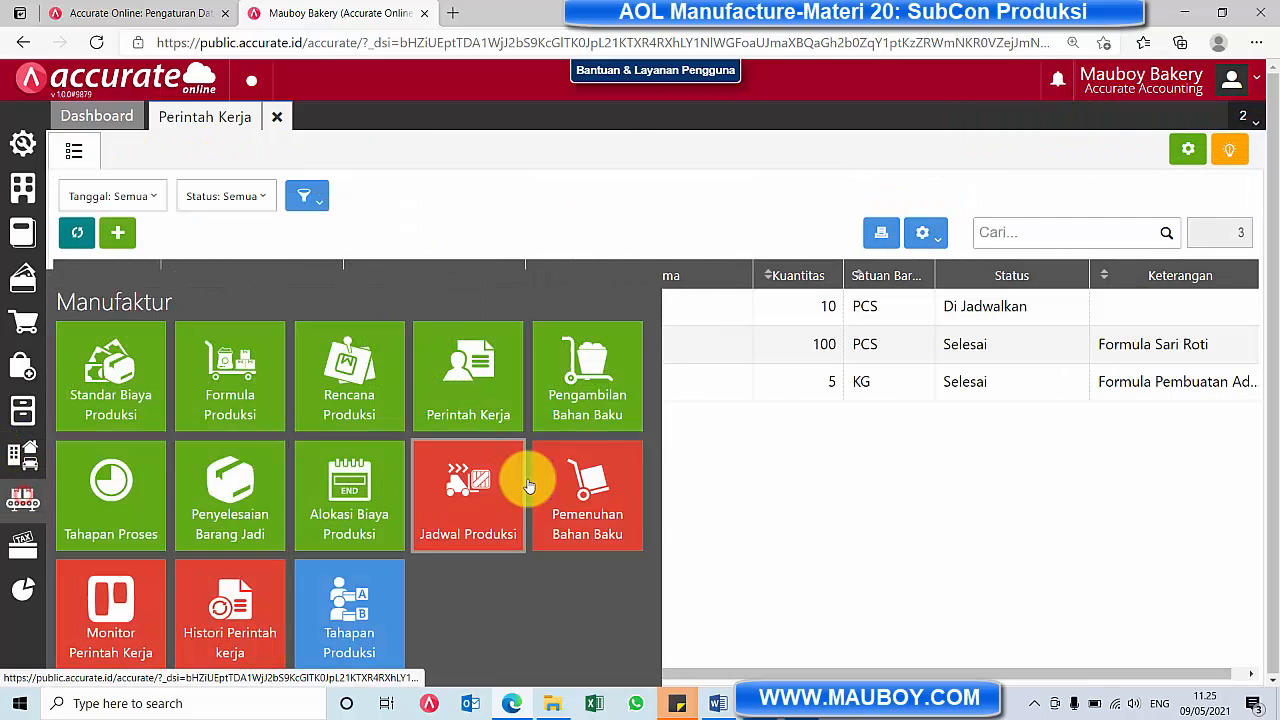
left_click(585, 400)
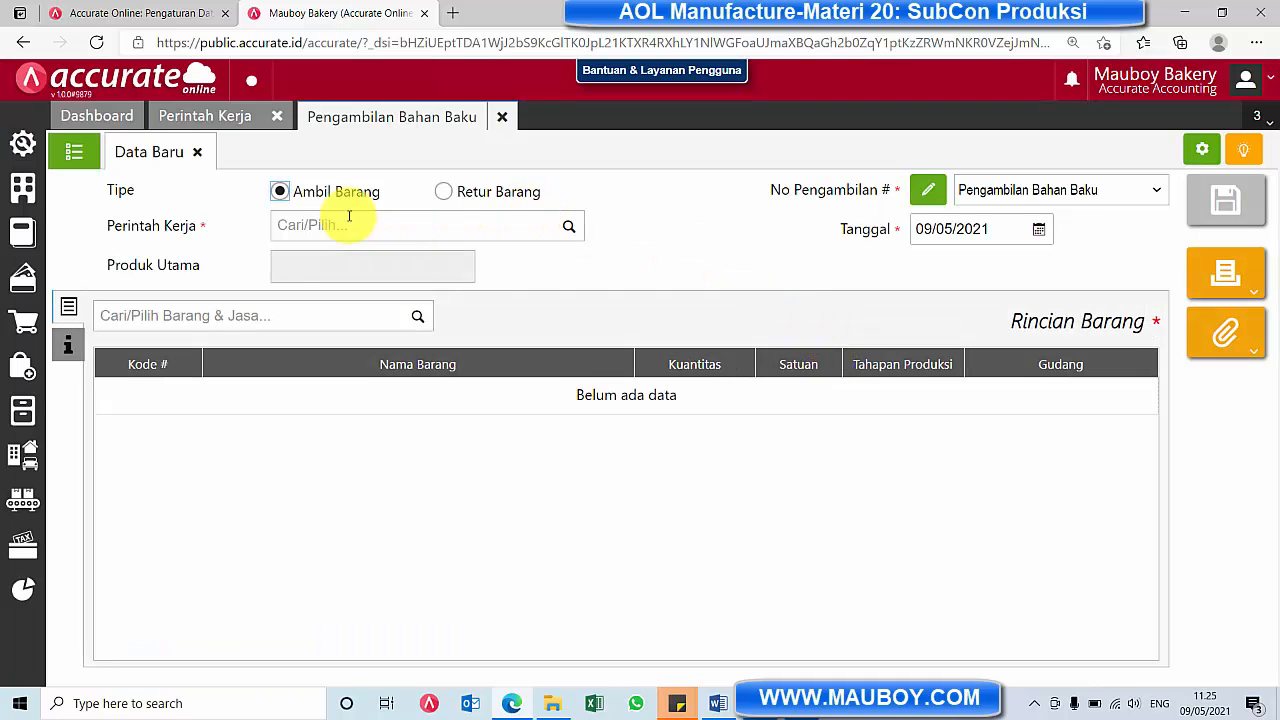
left_click(571, 228)
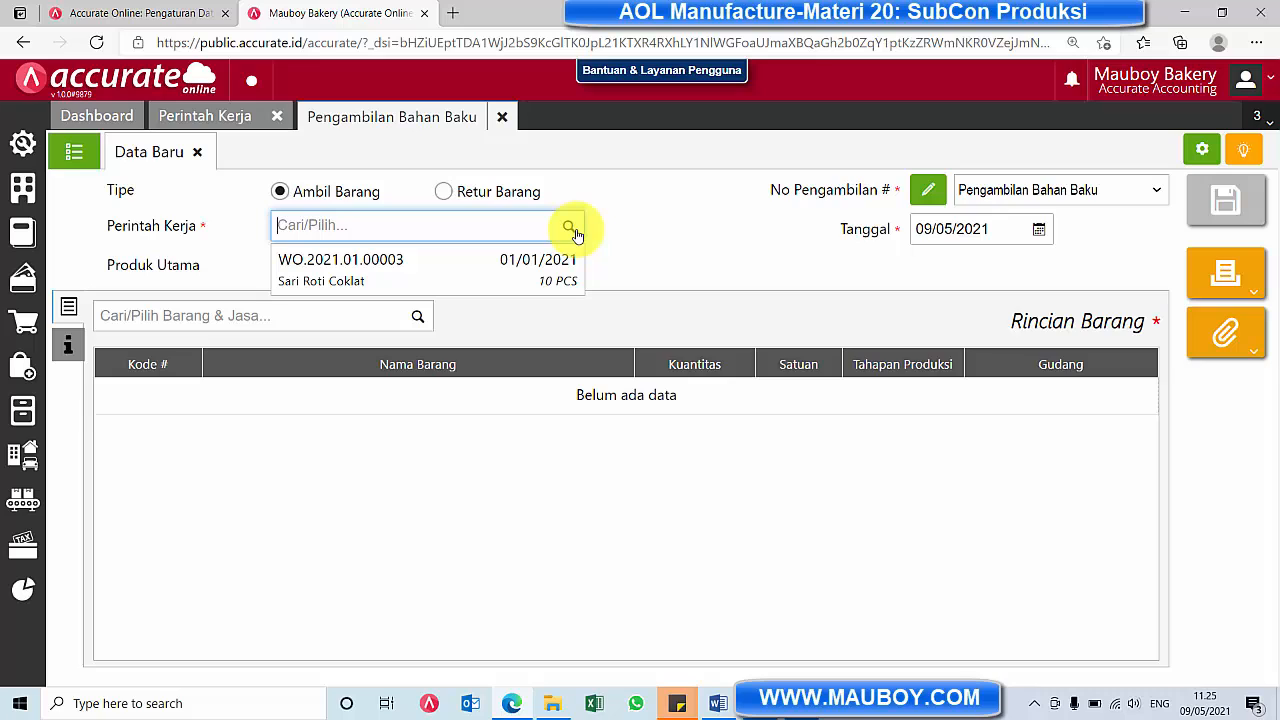
left_click(435, 288)
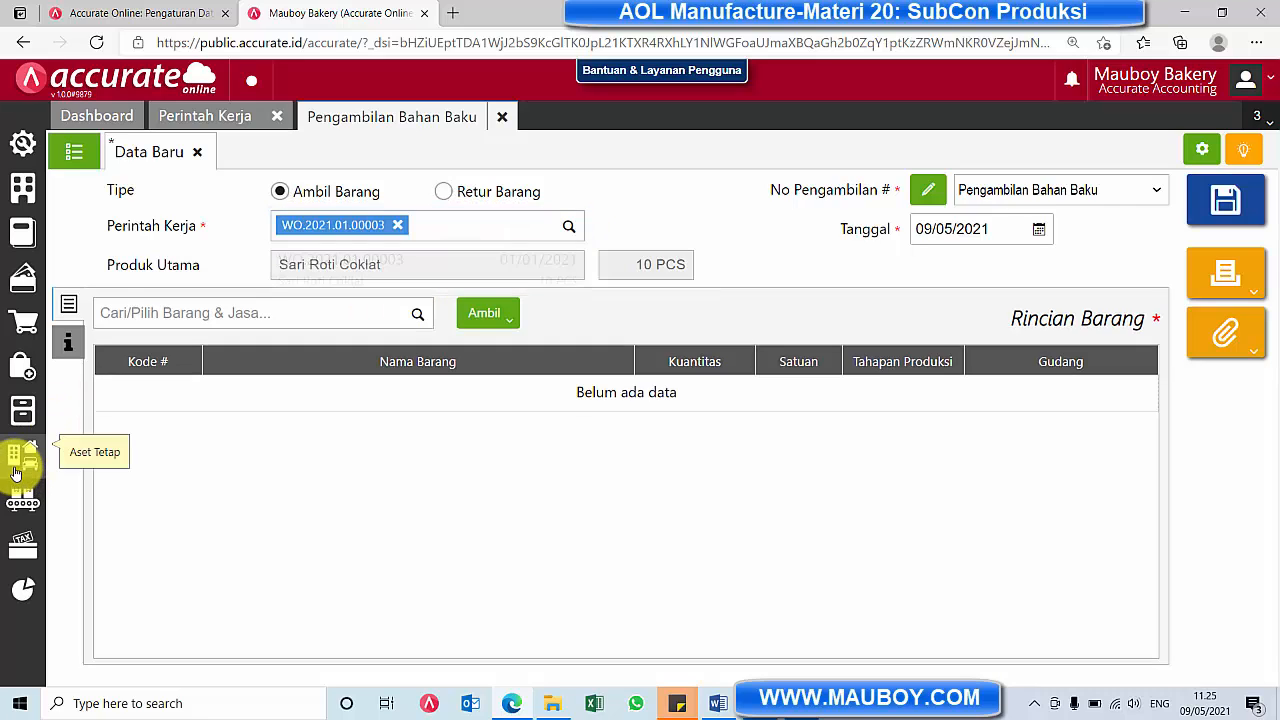
Check the Sari Roti Coklat work order in the Perintah Kerja list and return to the raw material withdrawal
mouse_move(22, 496)
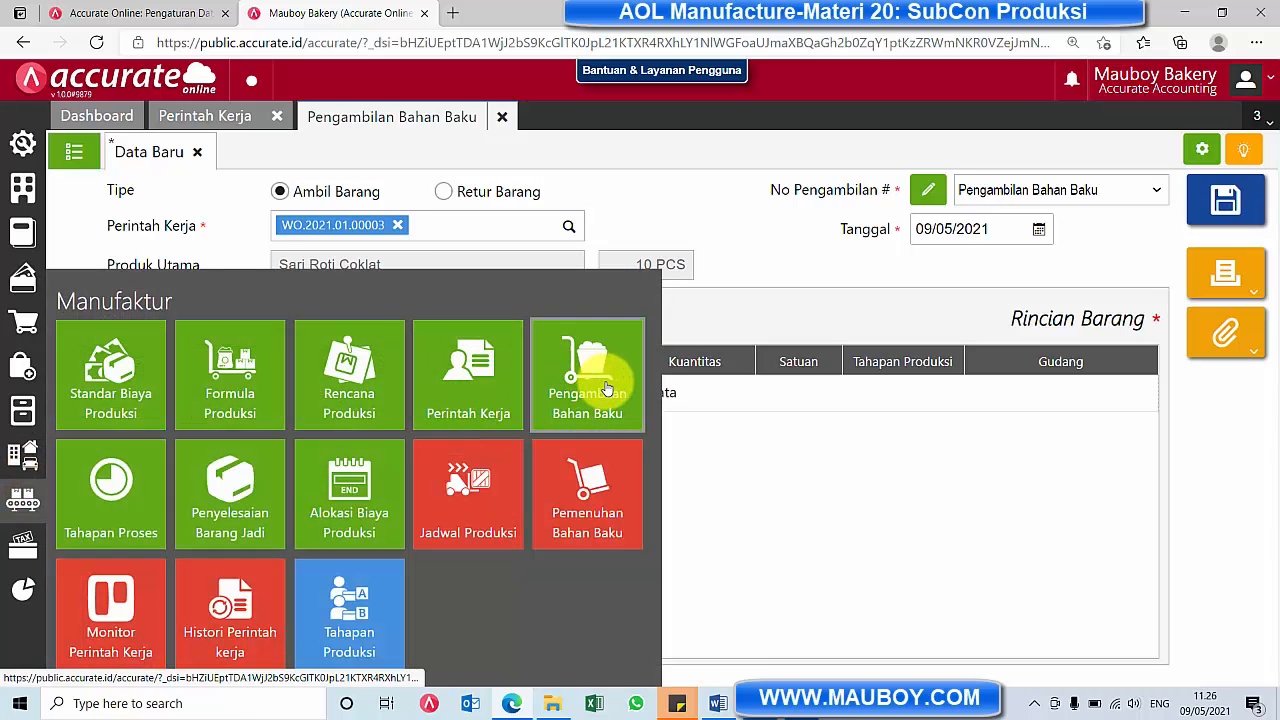
left_click(468, 385)
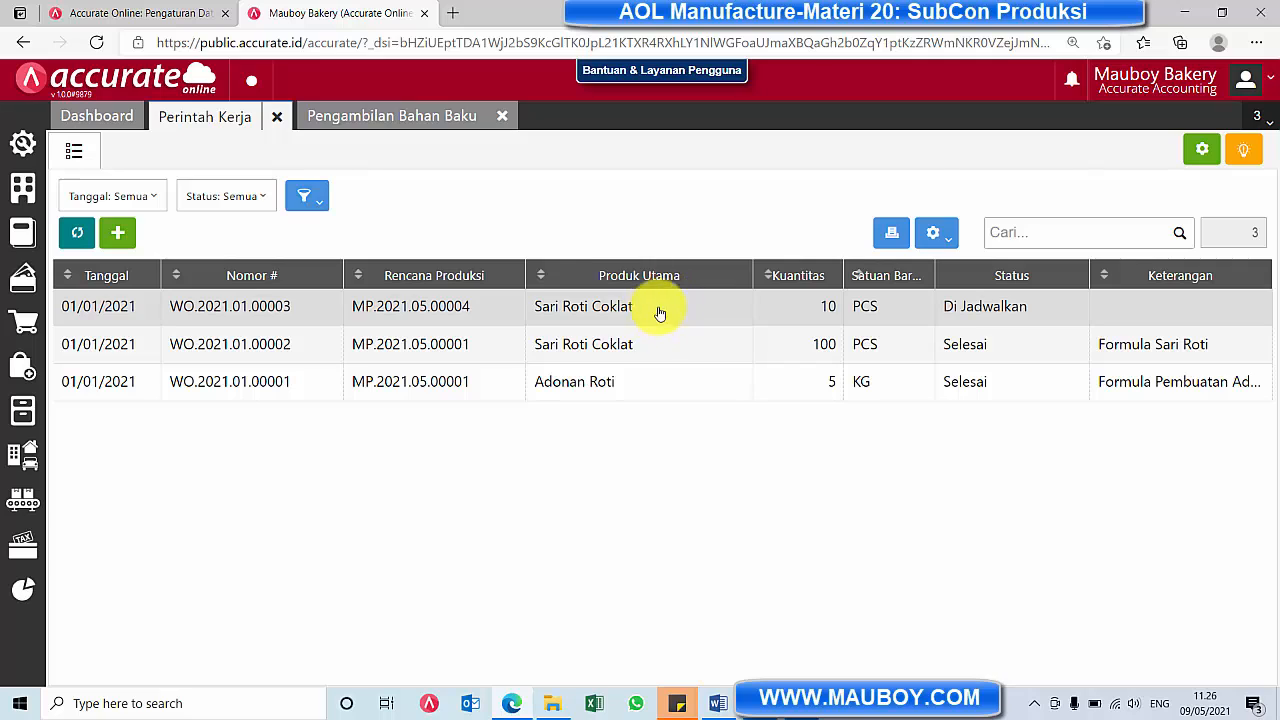
left_click(417, 112)
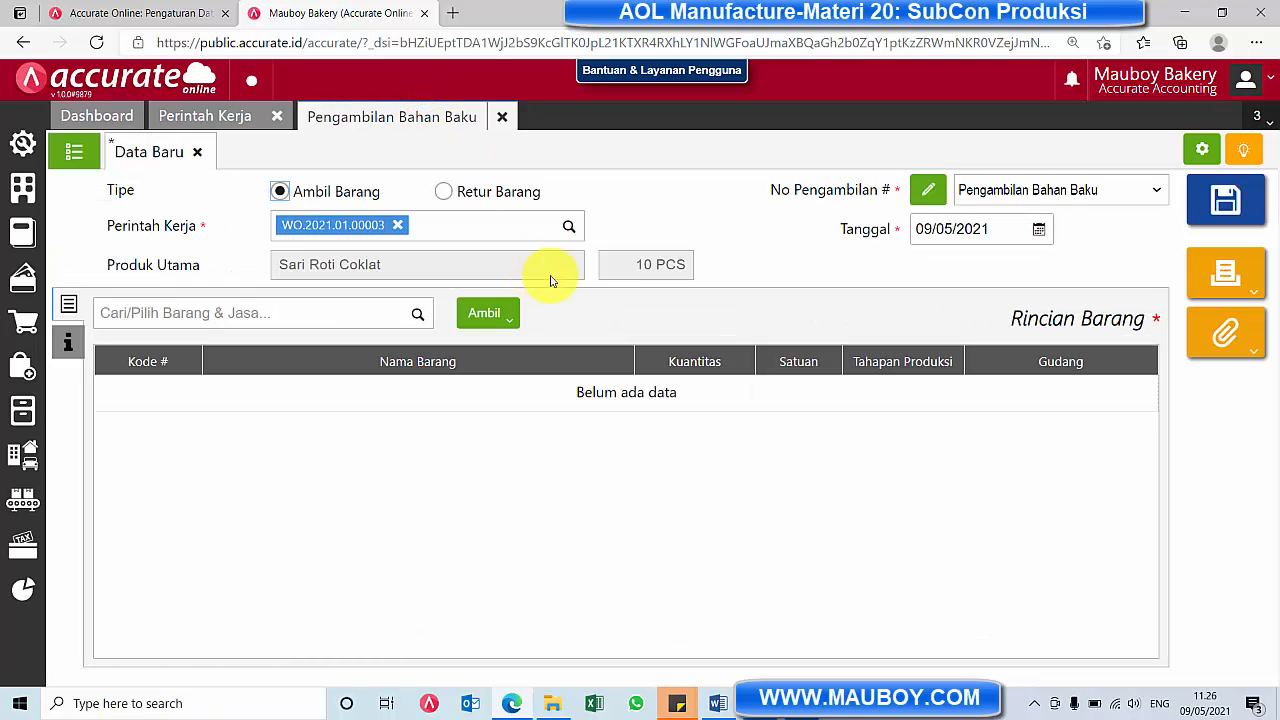
Set the raw material withdrawal's date to 01/01/2021
left_click(483, 316)
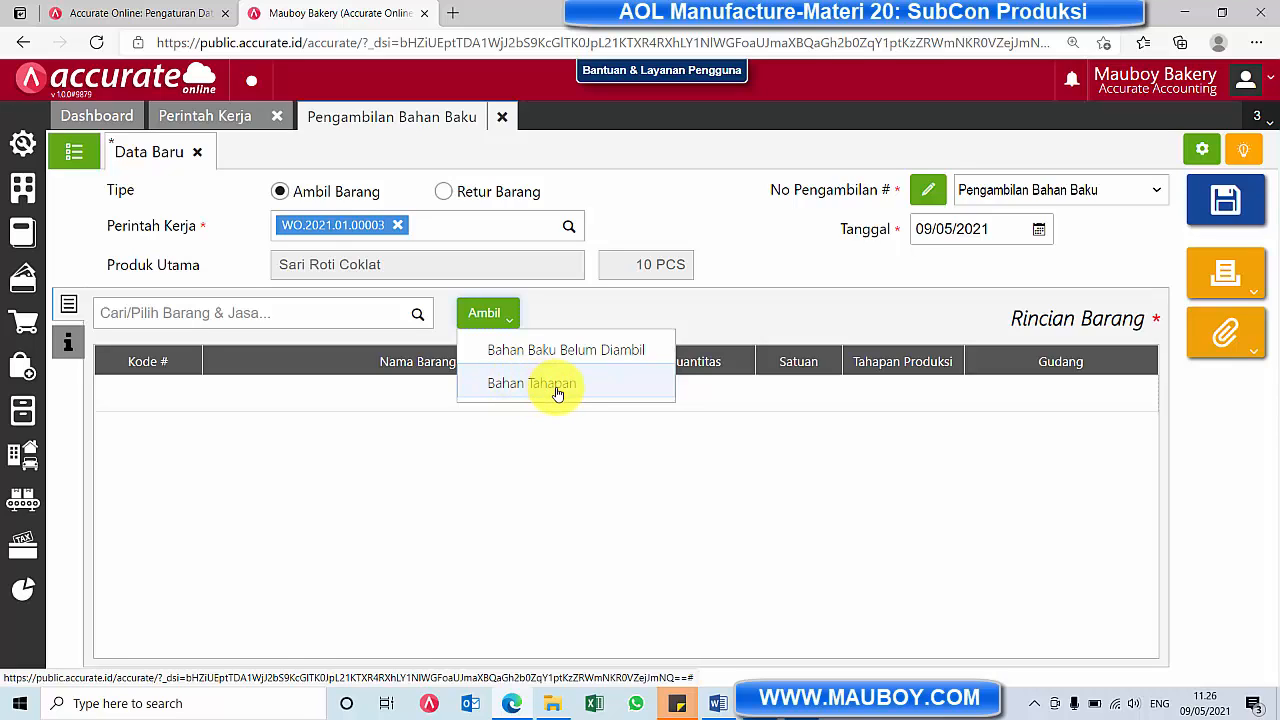
left_click(1039, 229)
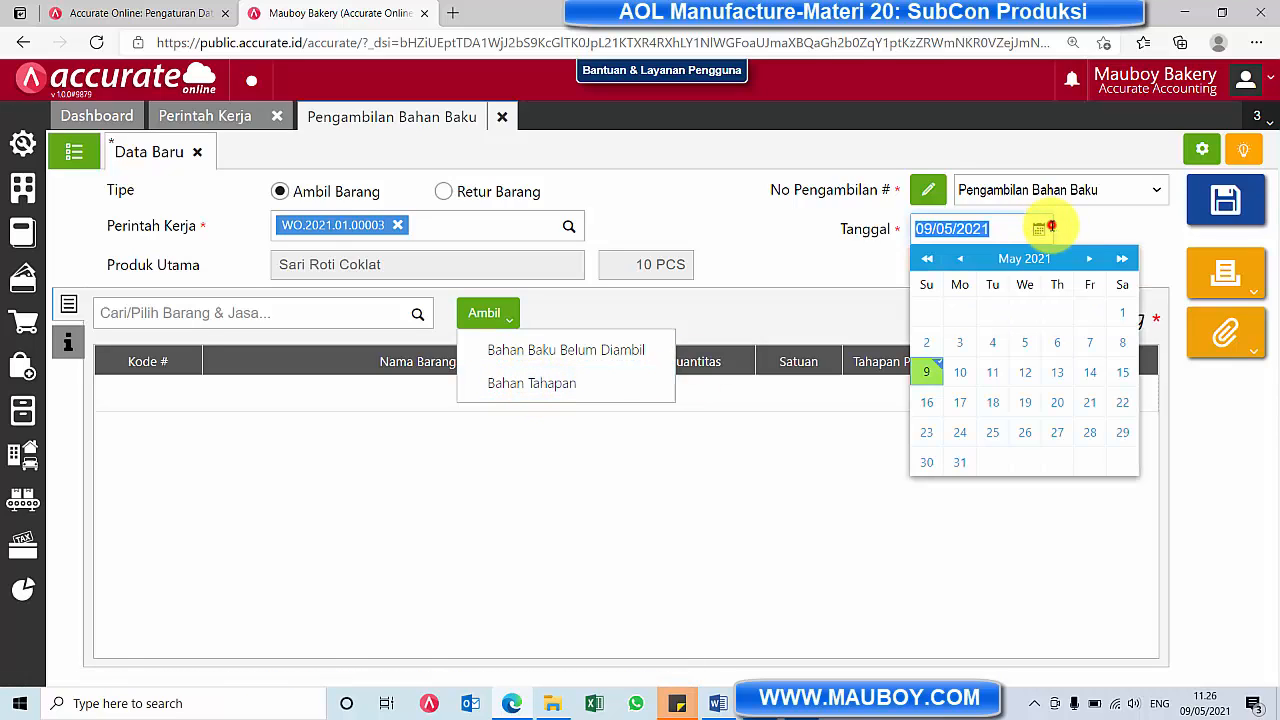
left_click(966, 259)
left_click(966, 259)
left_click(966, 259)
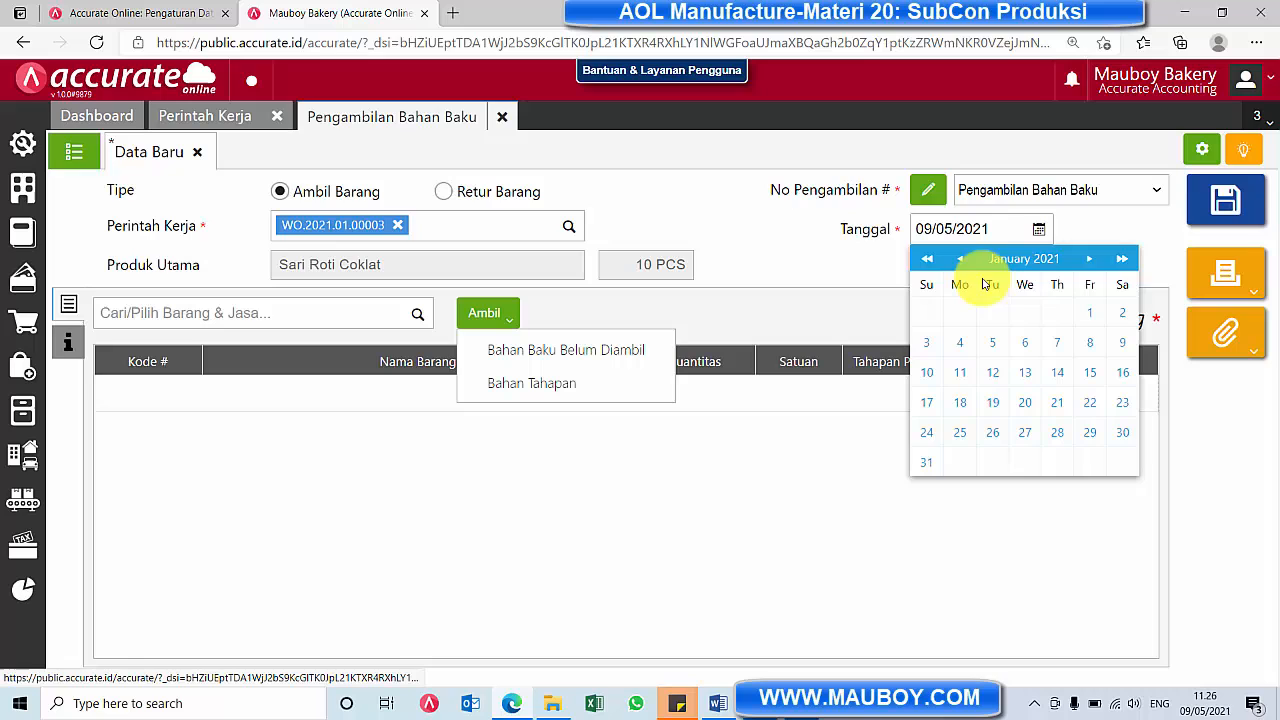
left_click(1090, 317)
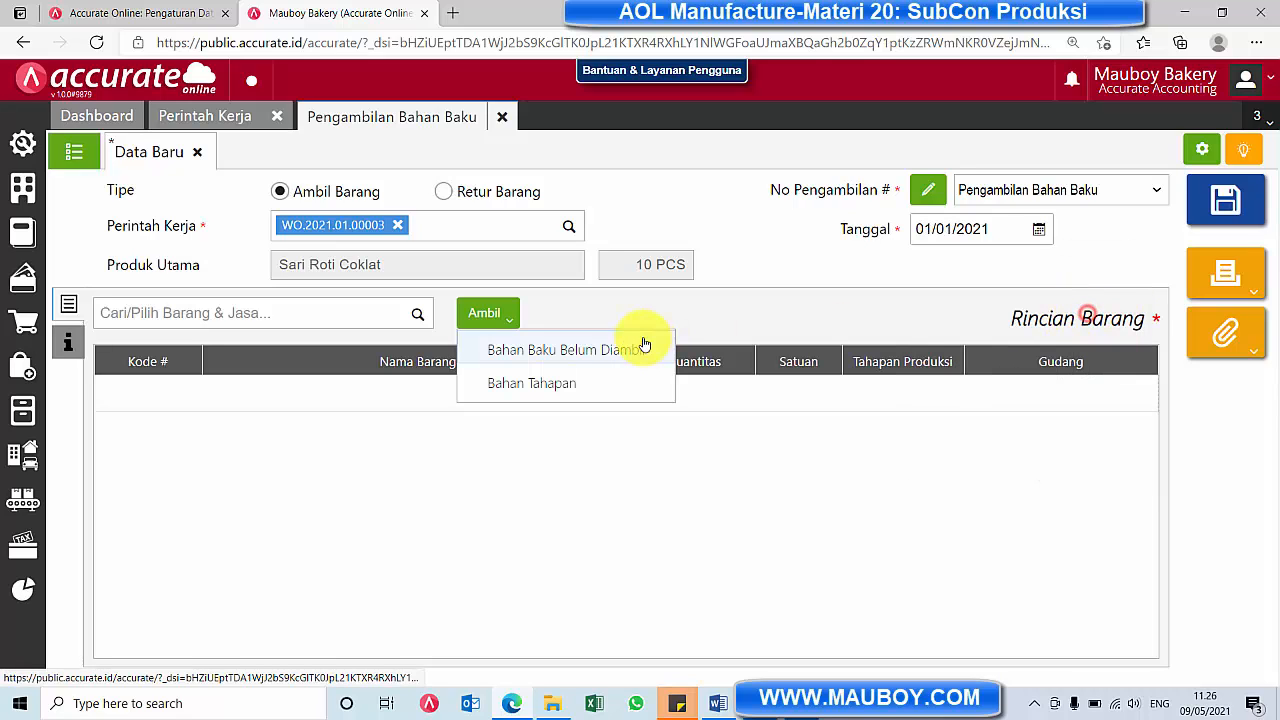
Load all materials of the Campur production stage into the raw material withdrawal using Bahan Tahapan
left_click(533, 390)
left_click(675, 263)
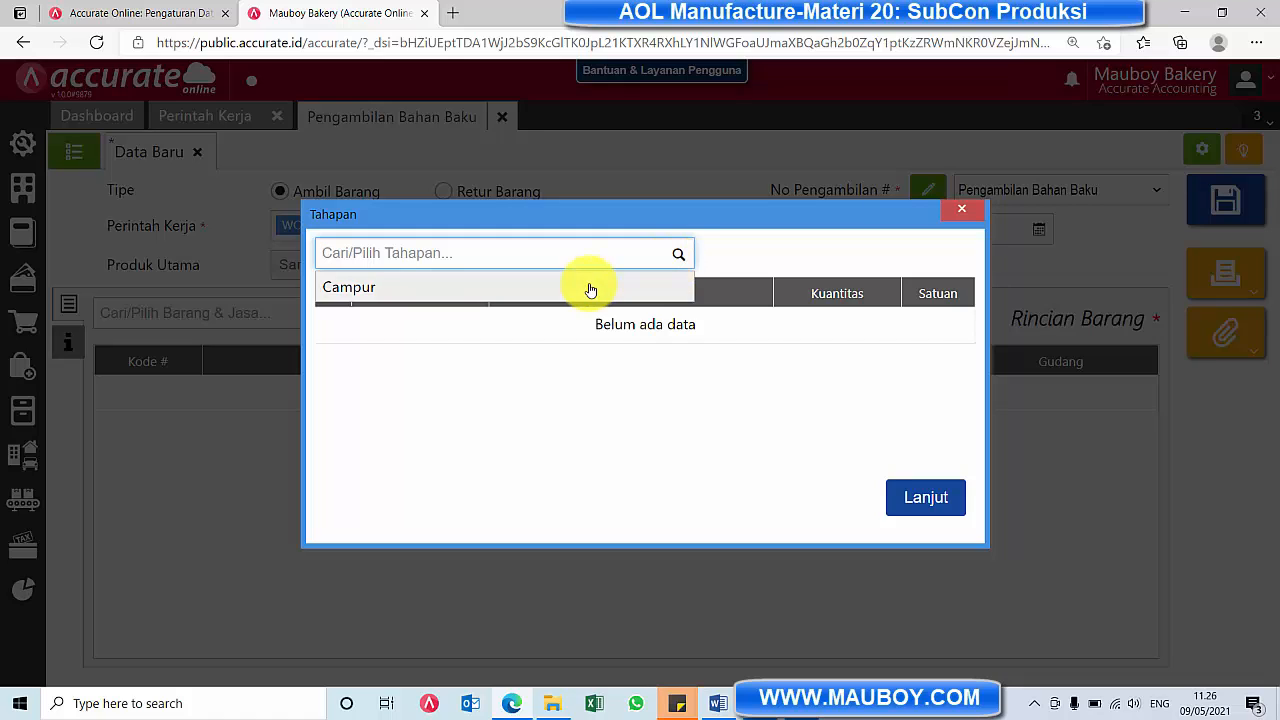
left_click(590, 289)
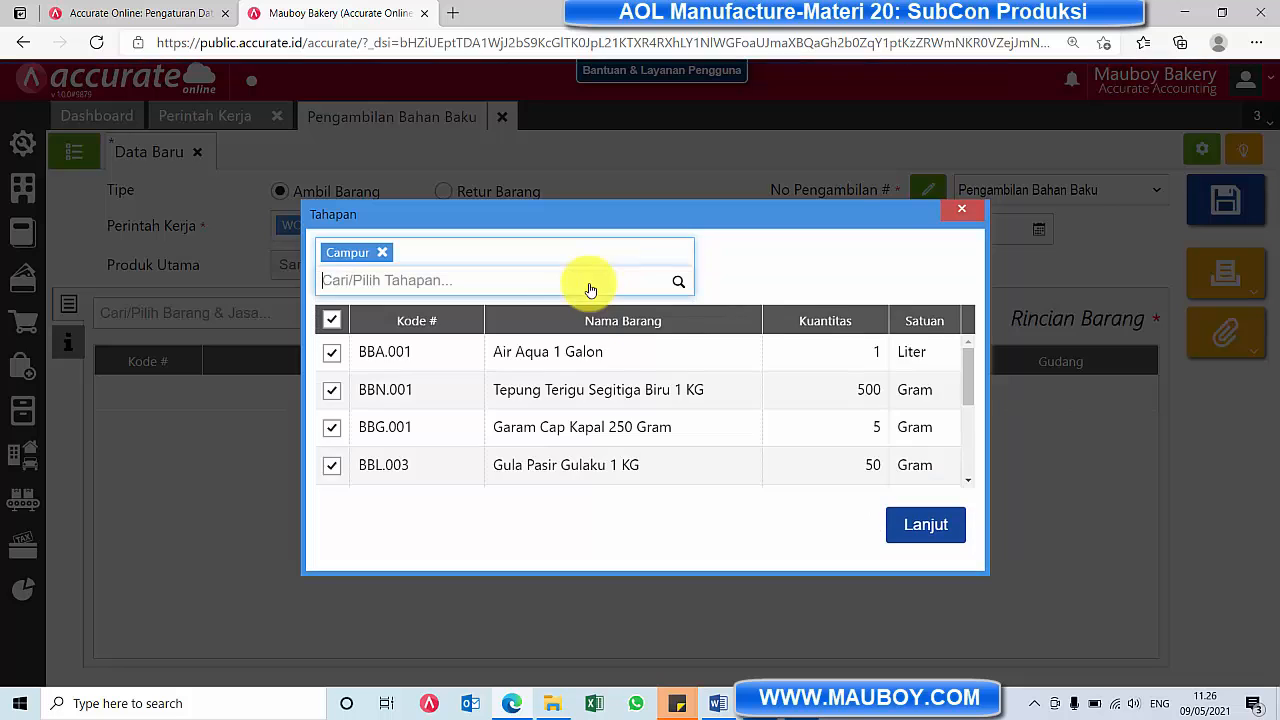
scroll(805, 392, "down", 3)
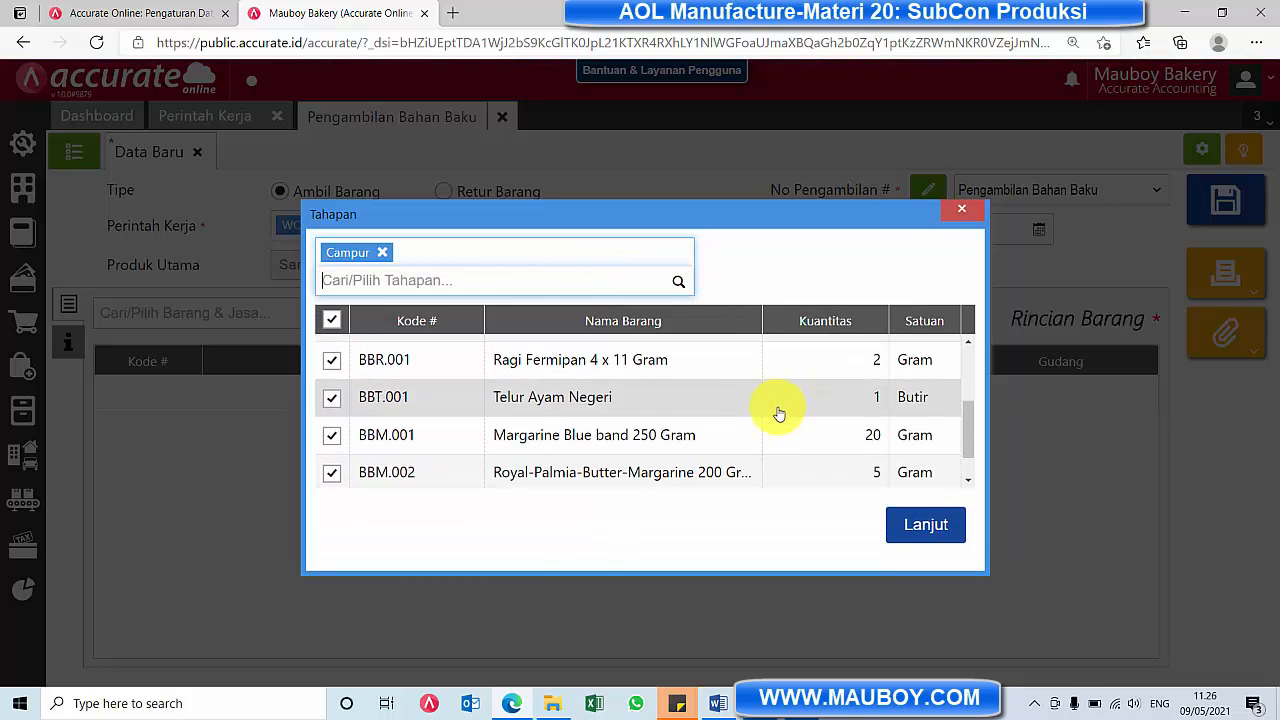
scroll(777, 414, "down", 1)
scroll(779, 414, "up", 2)
scroll(779, 414, "up", 3)
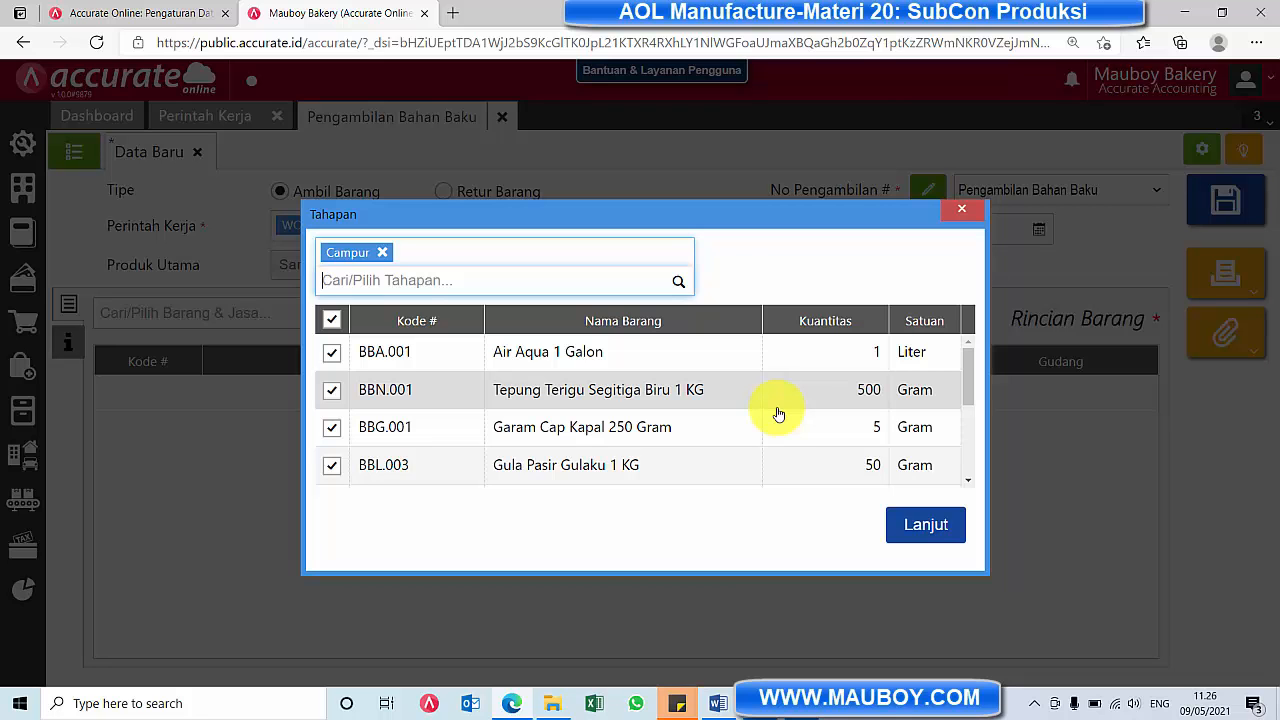
scroll(779, 414, "down", 3)
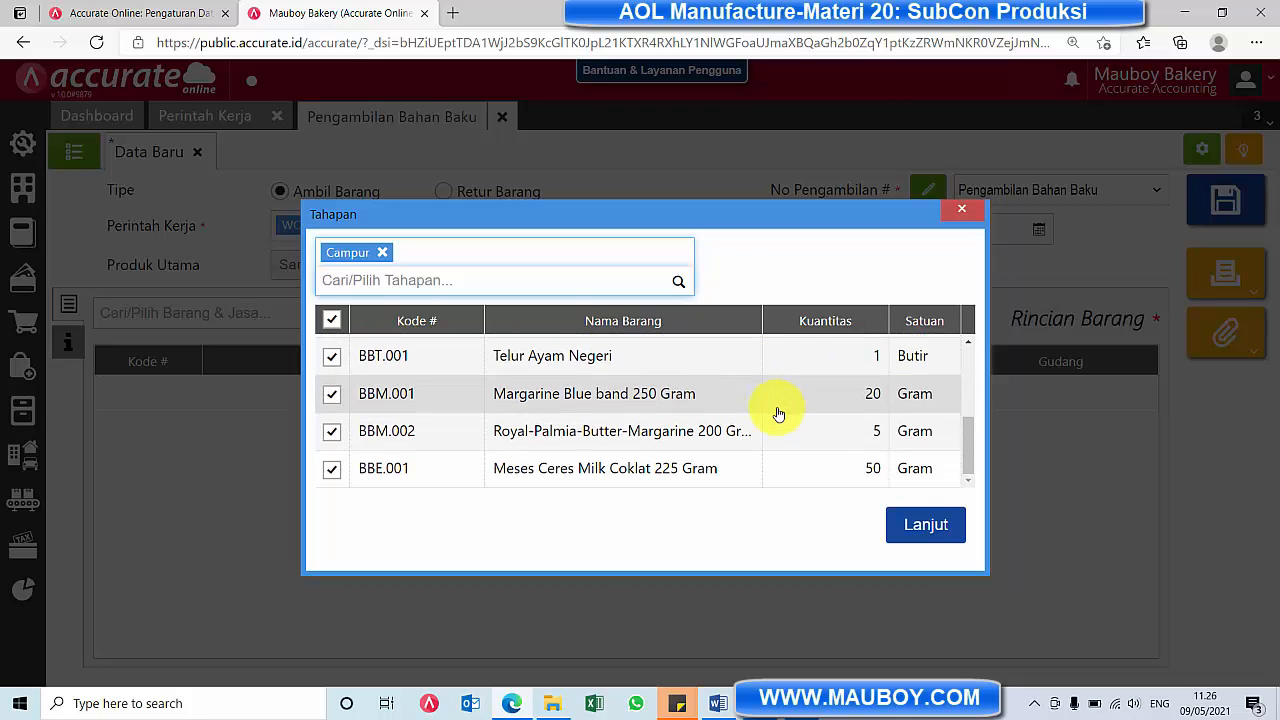
scroll(779, 414, "up", 2)
scroll(775, 414, "up", 3)
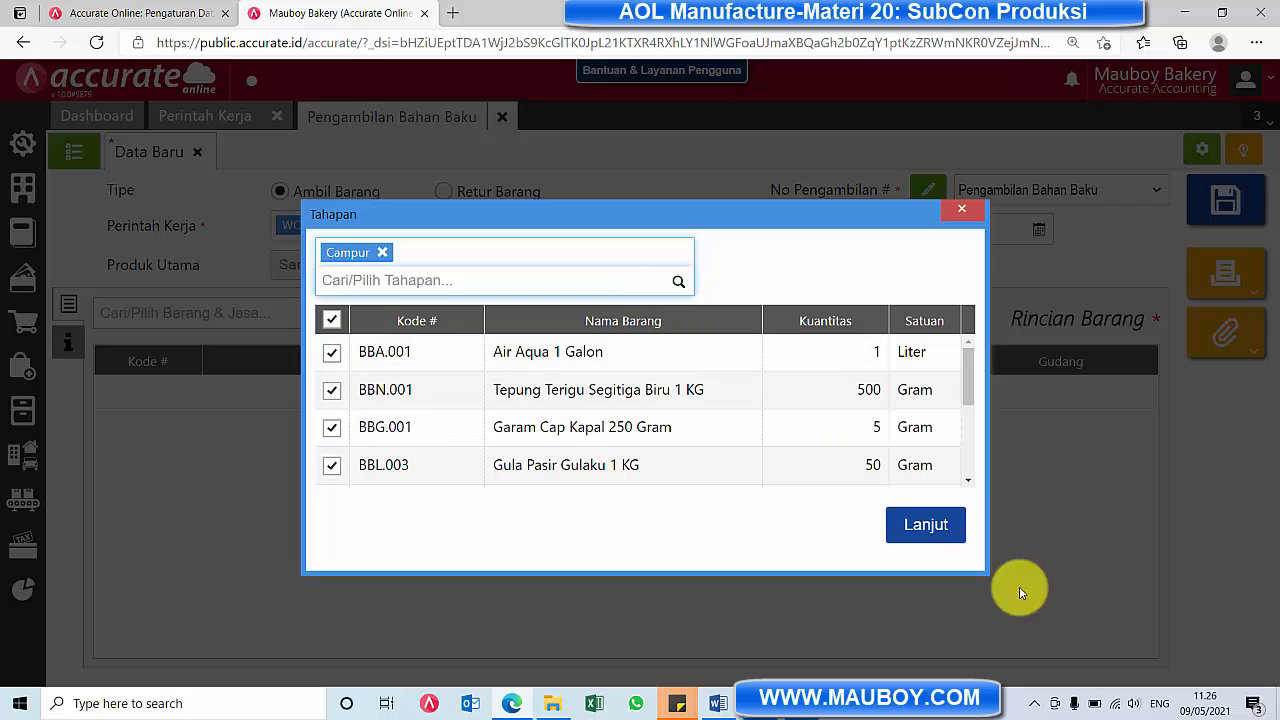
left_click(940, 530)
Review the withdrawal's item lines and save the raw material withdrawal
scroll(888, 508, "down", 1)
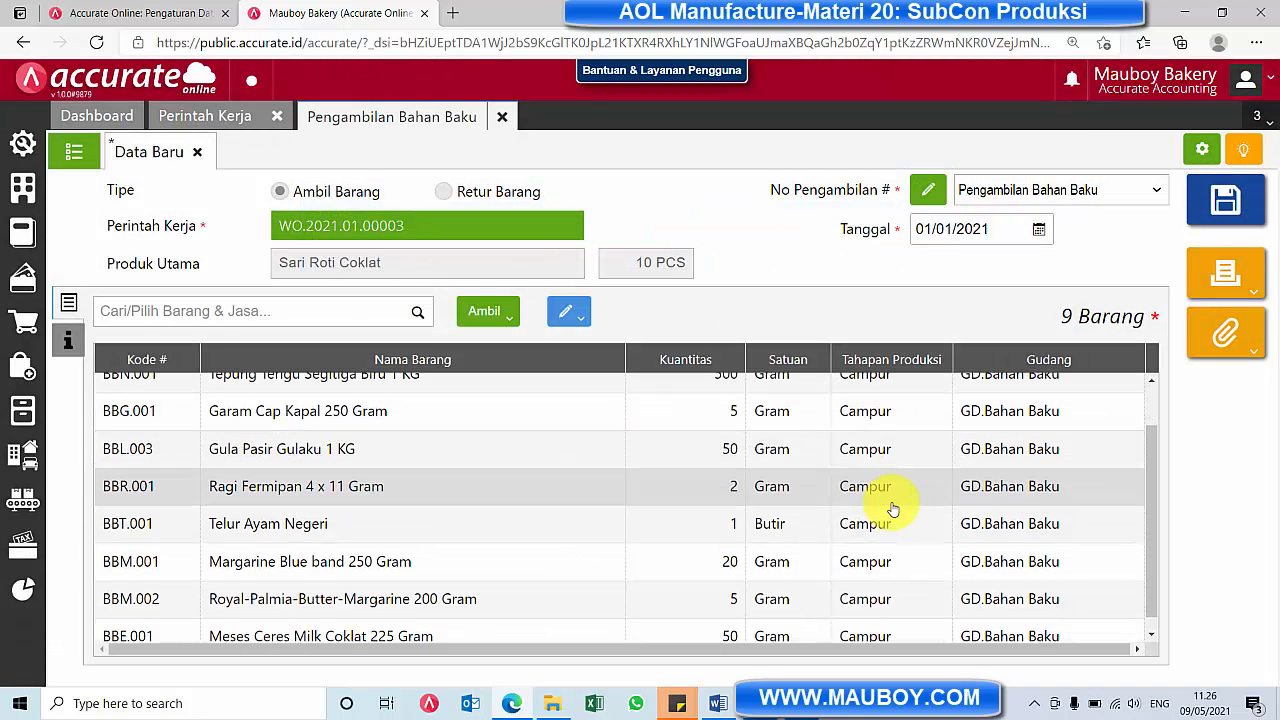
scroll(893, 510, "up", 1)
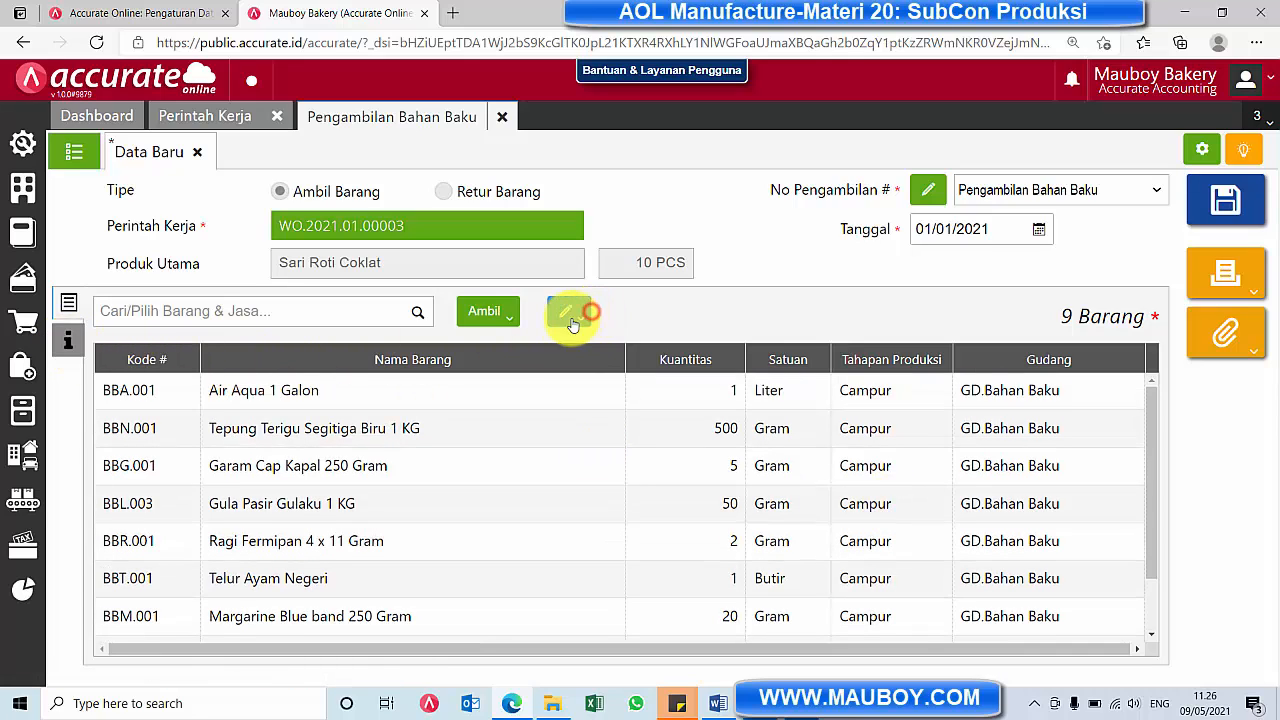
left_click(1259, 199)
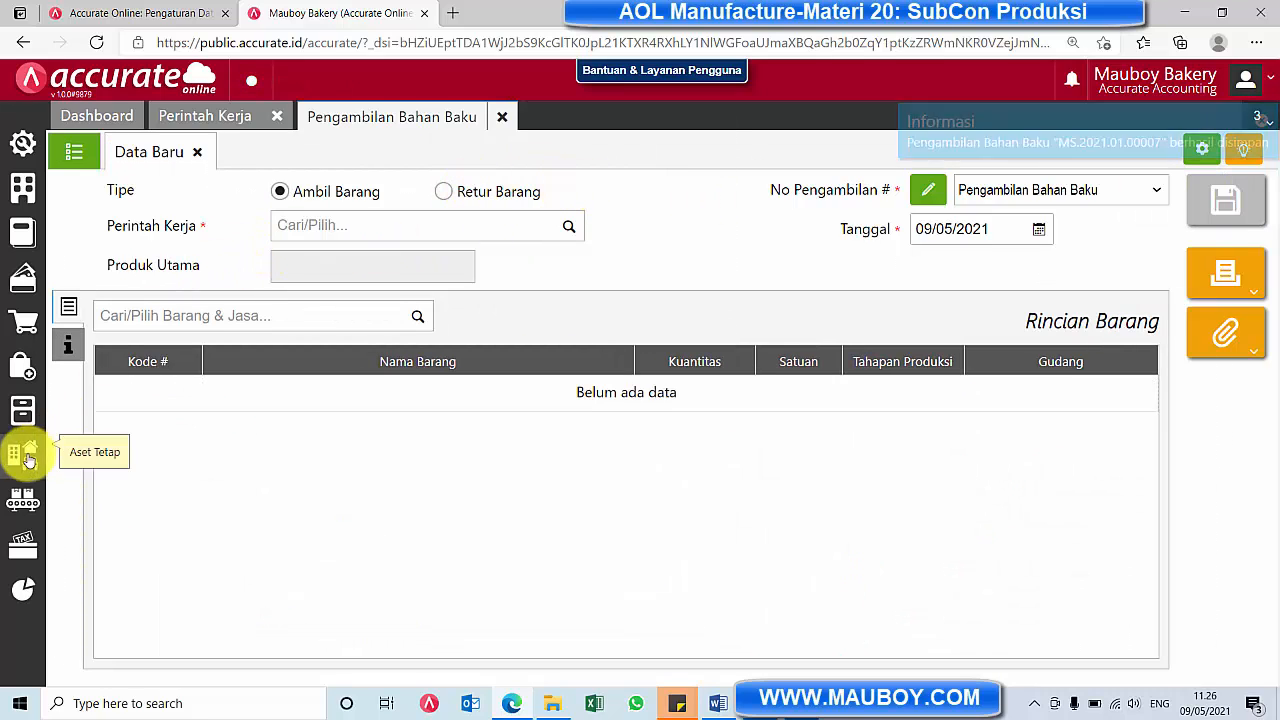
Check the stage progress of the in-process Sari Roti Coklat work order in Monitor Perintah Kerja, and close all open modules
left_click(16, 502)
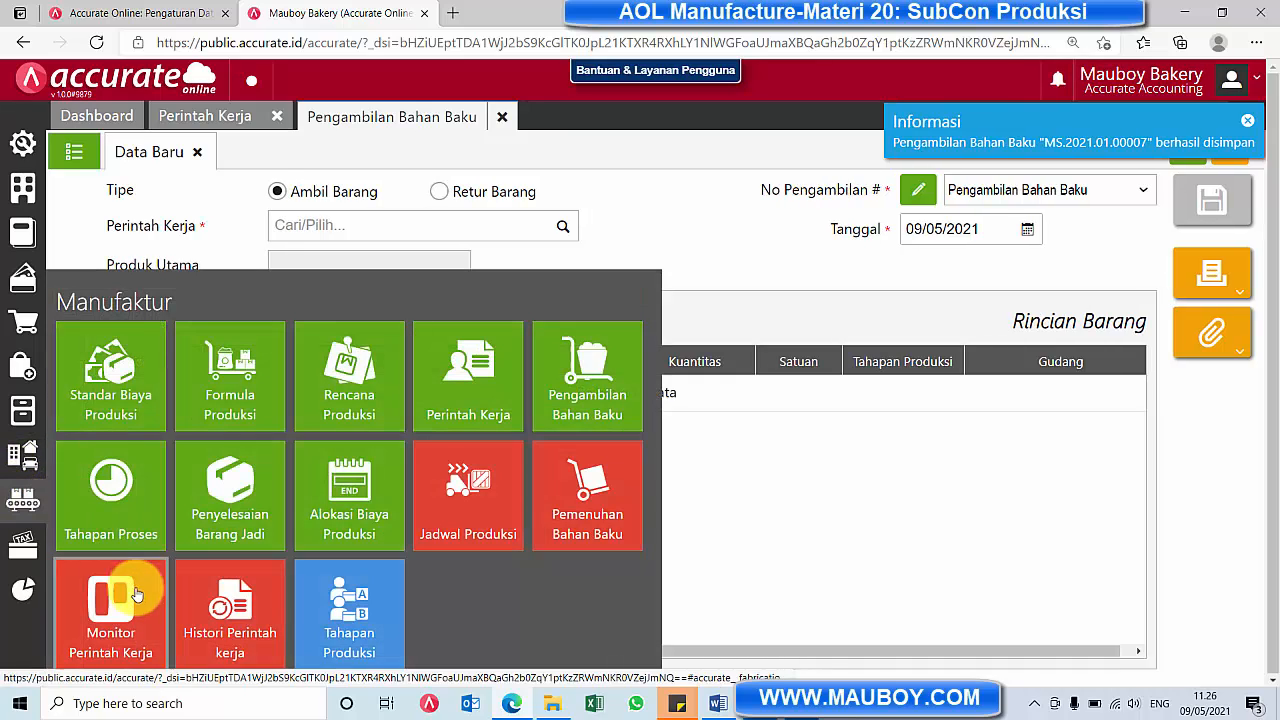
left_click(124, 602)
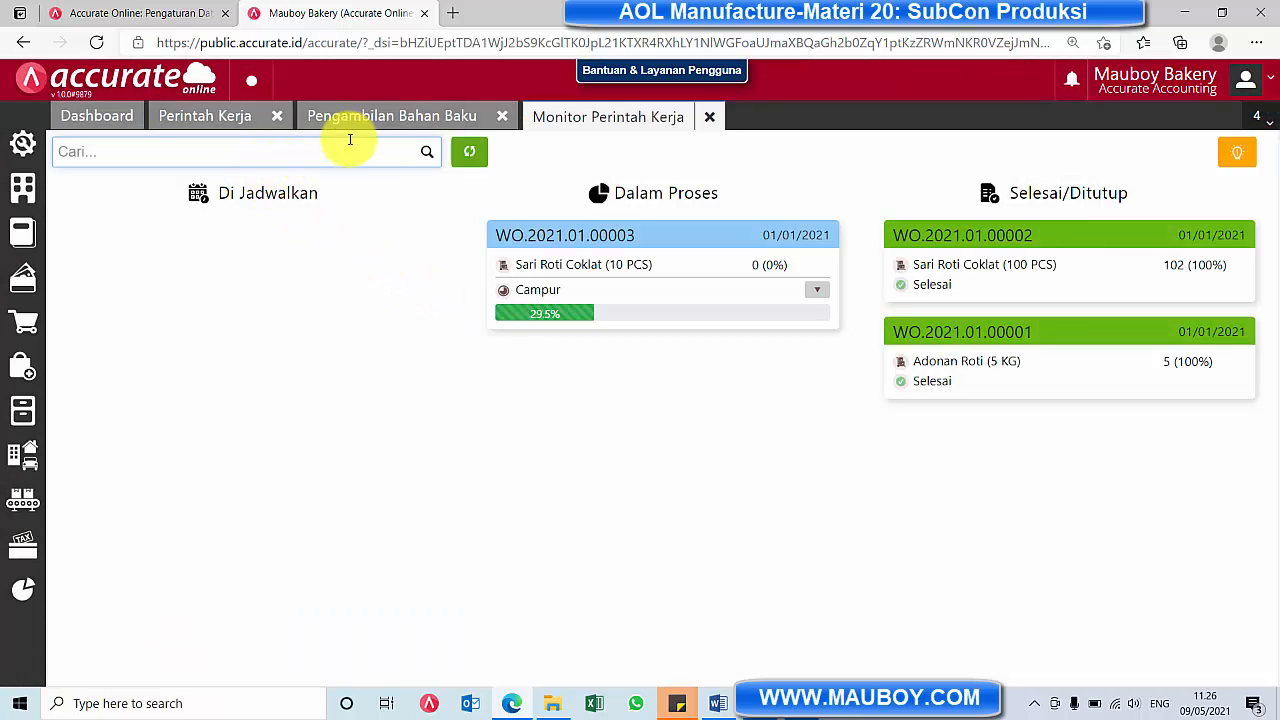
left_click(428, 154)
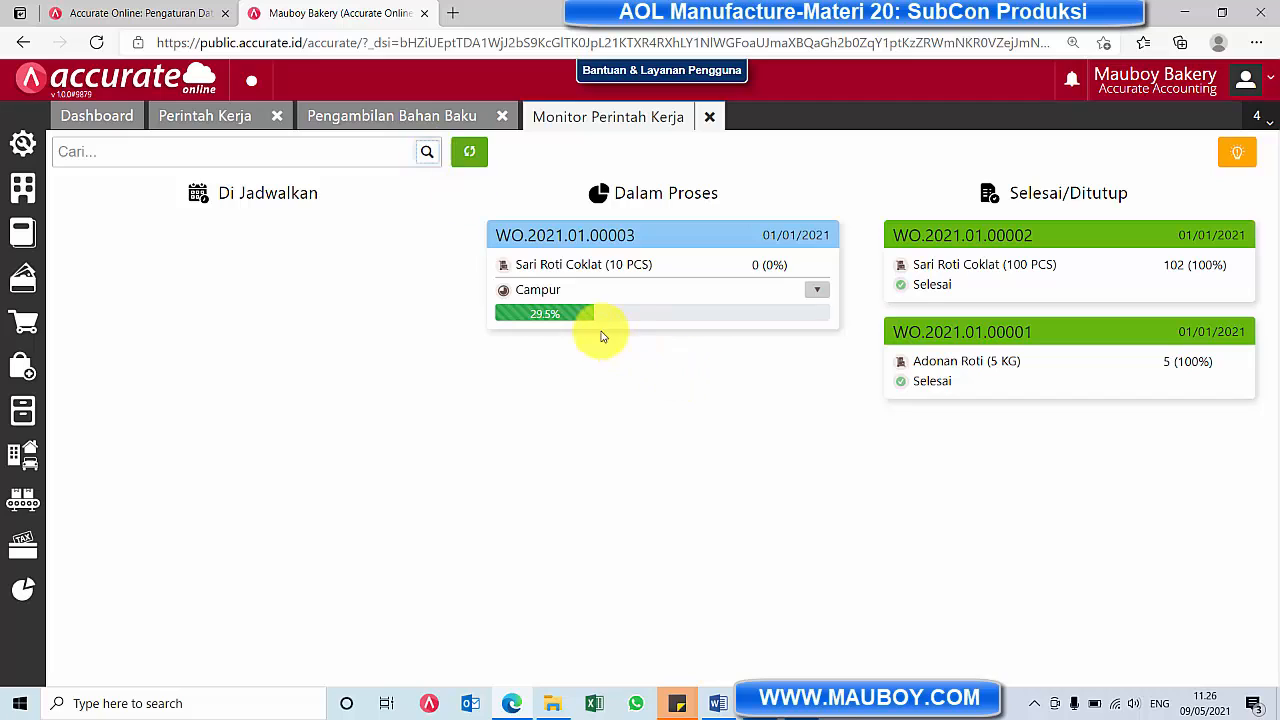
left_click(815, 290)
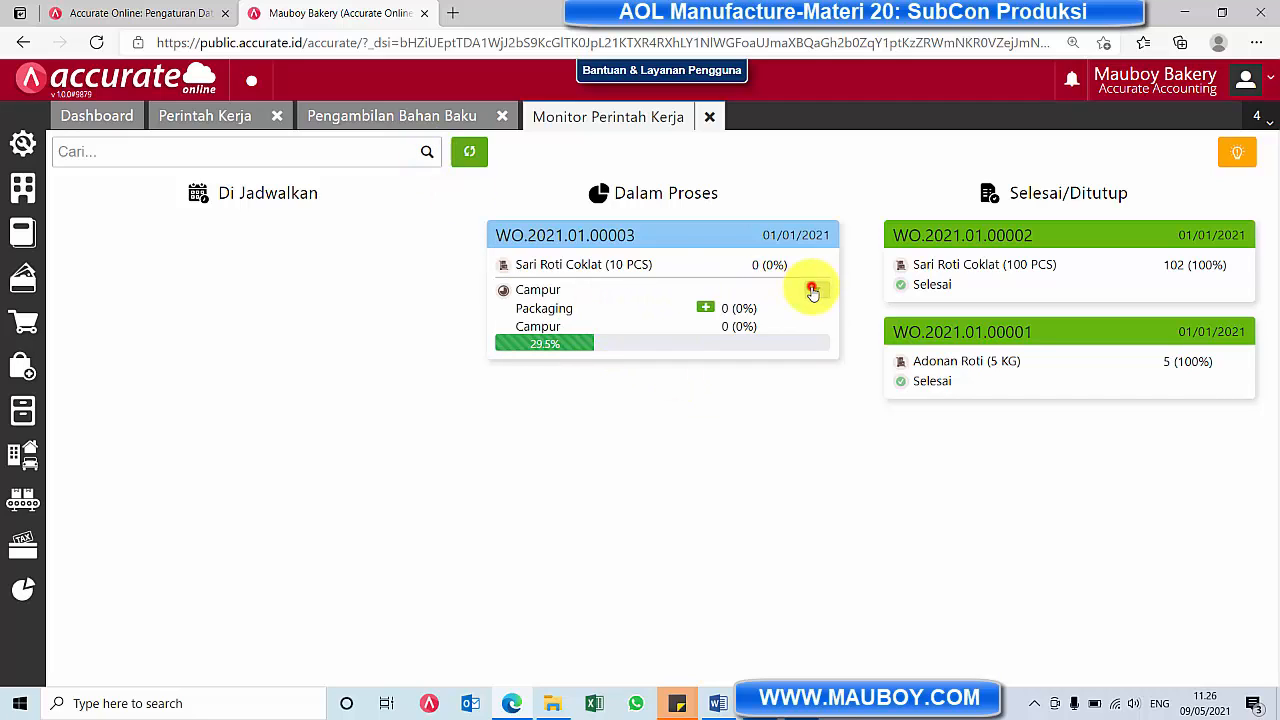
left_click(752, 326)
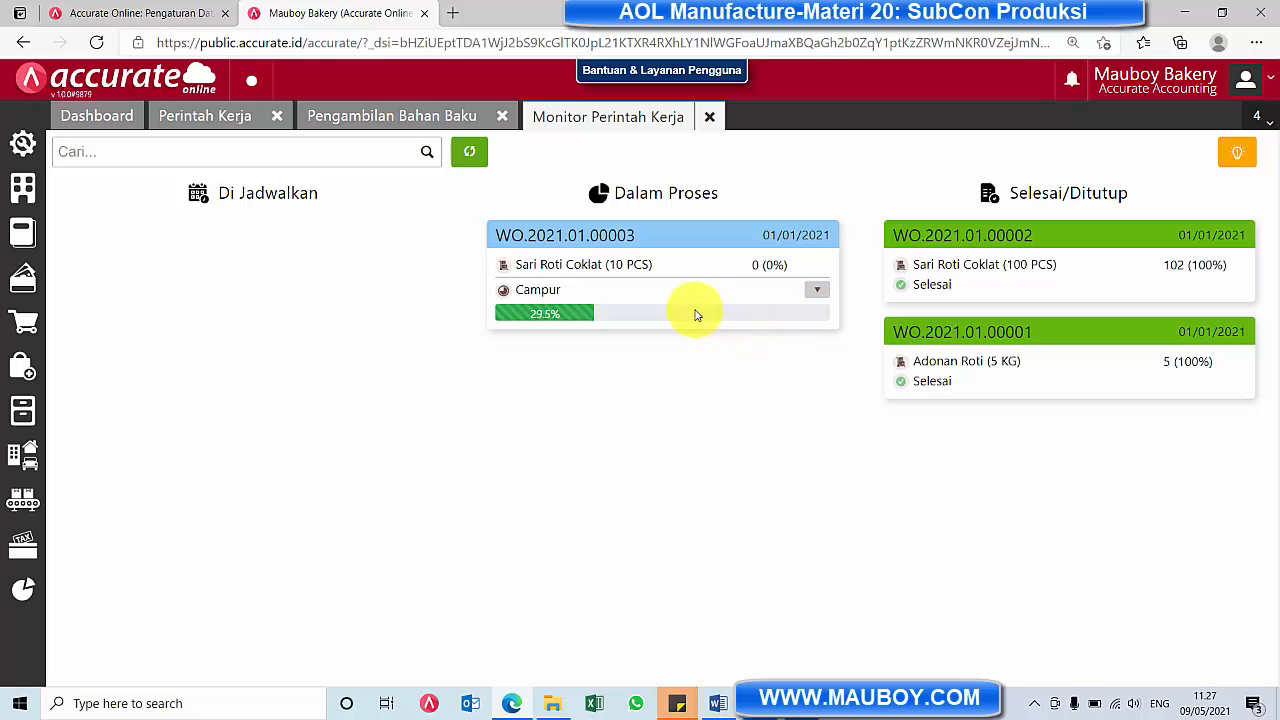
left_click(818, 292)
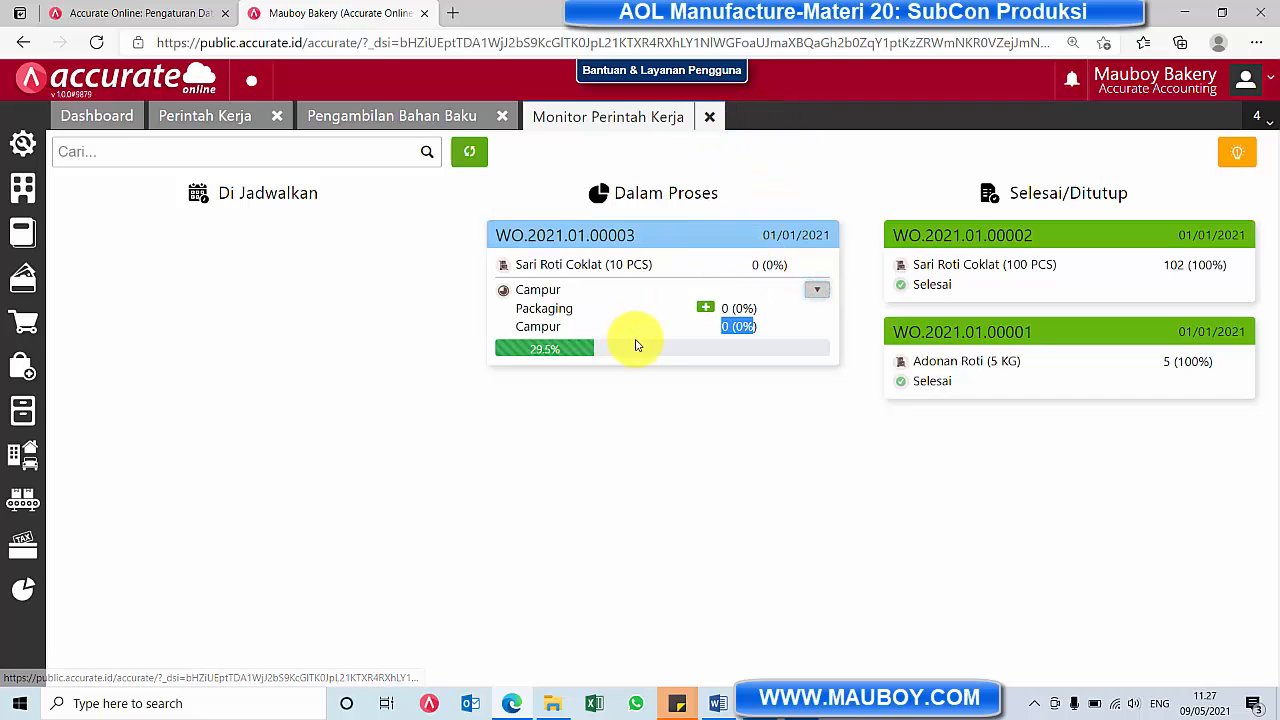
left_click(710, 119)
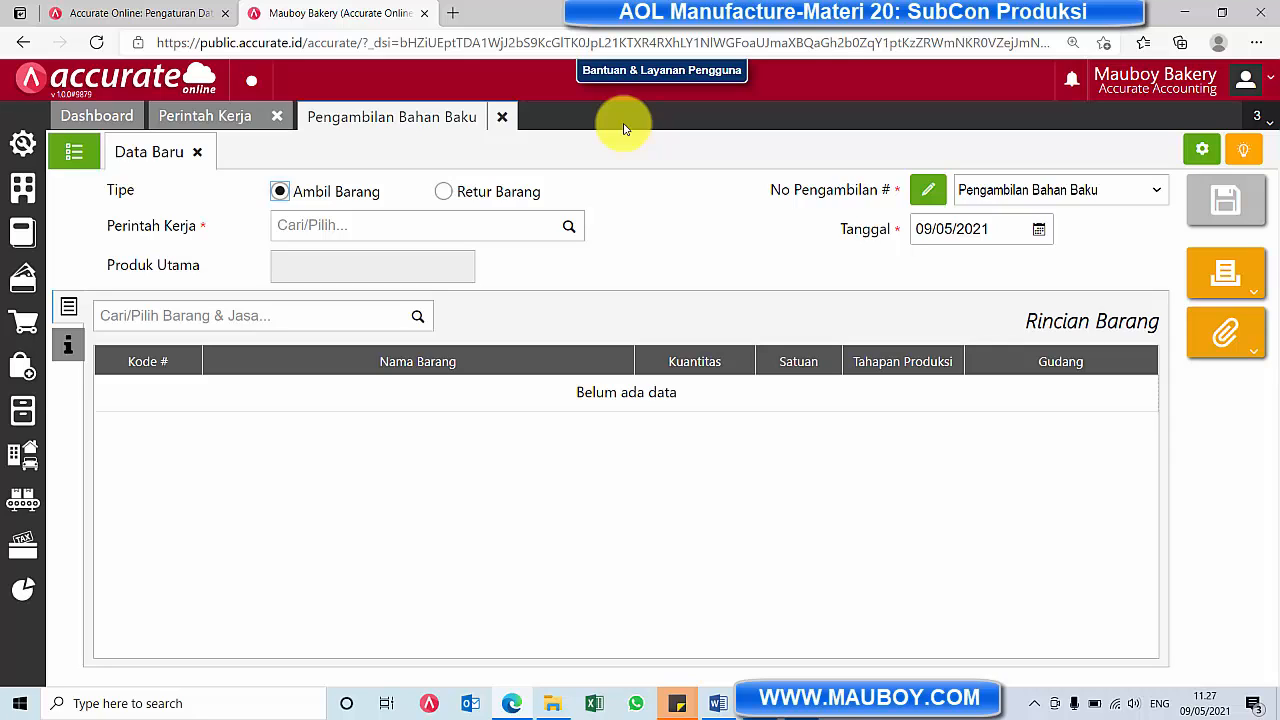
left_click(500, 118)
left_click(279, 117)
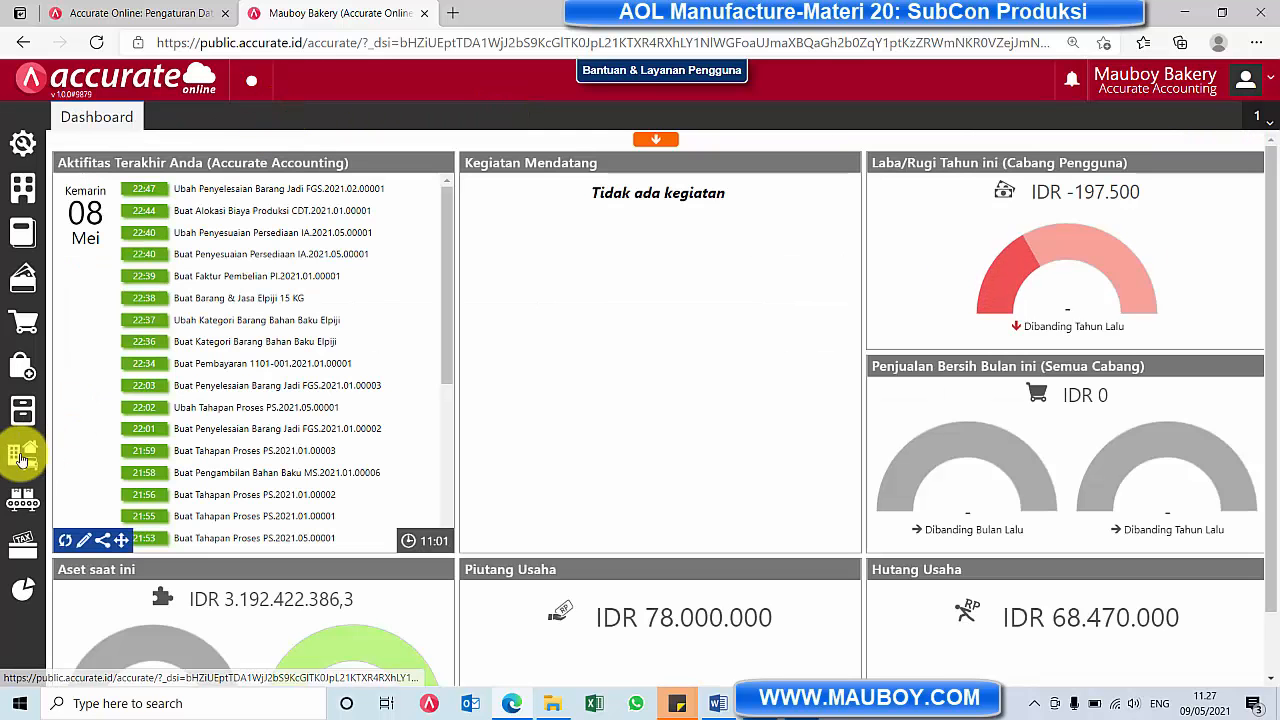
Show Pemenuhan Bahan Baku for branch Jakarta and warehouse GD.Bahan Baku
left_click(17, 503)
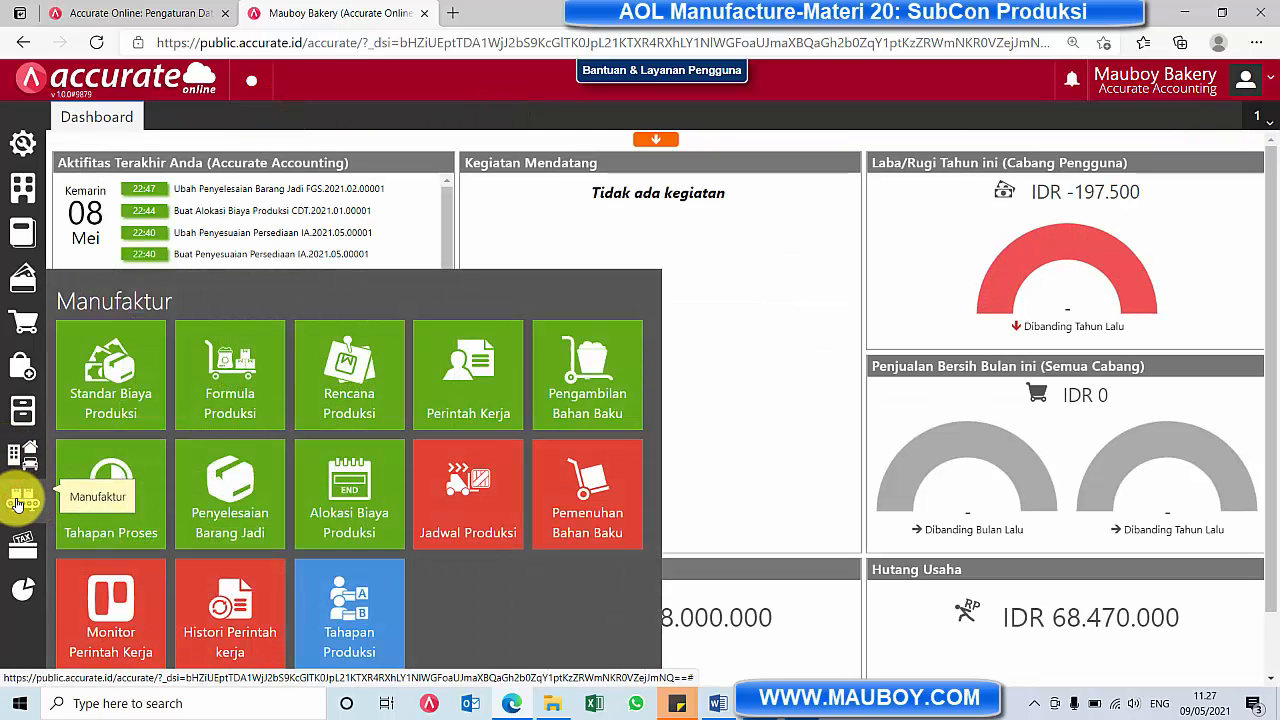
left_click(614, 500)
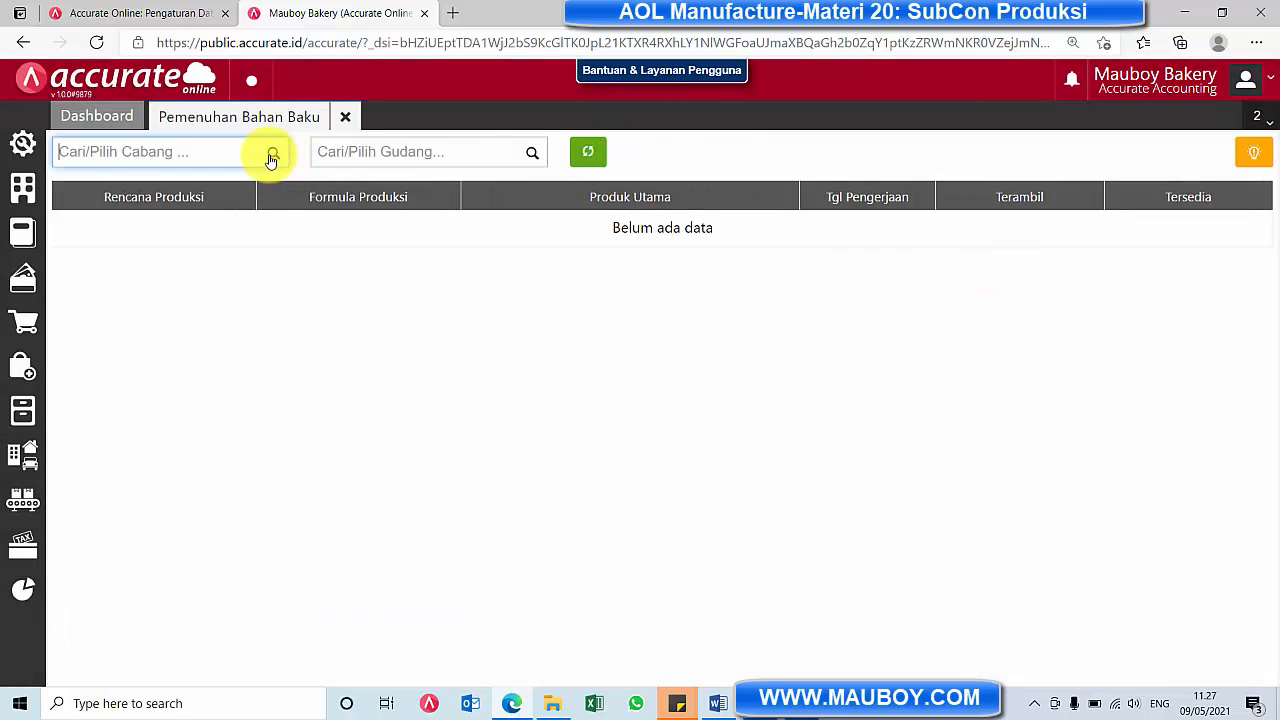
left_click(271, 158)
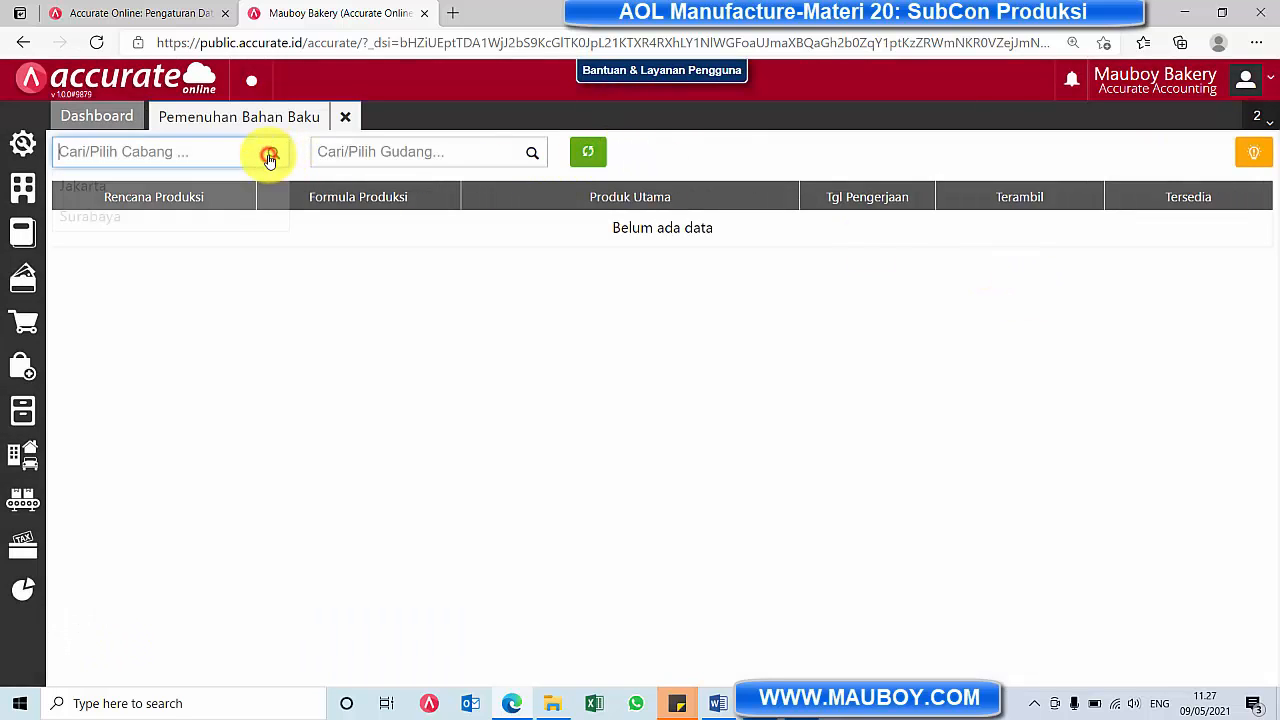
left_click(235, 192)
left_click(533, 155)
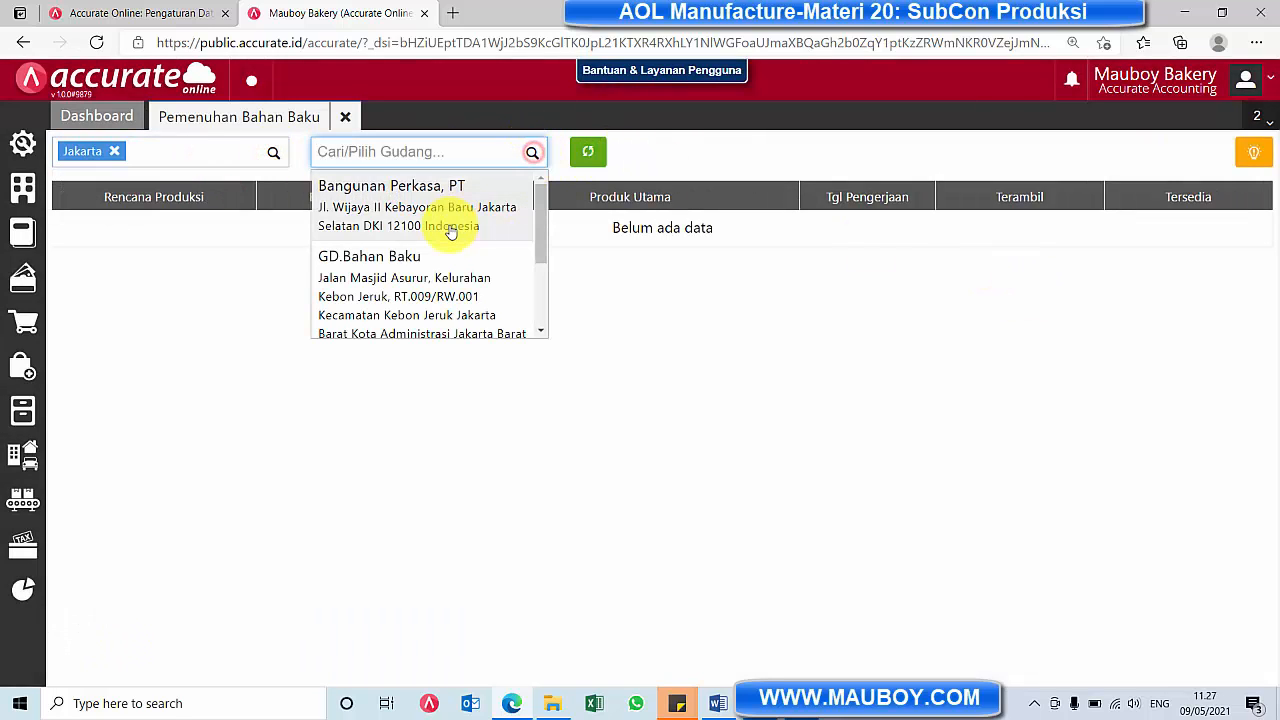
left_click(455, 286)
left_click(588, 151)
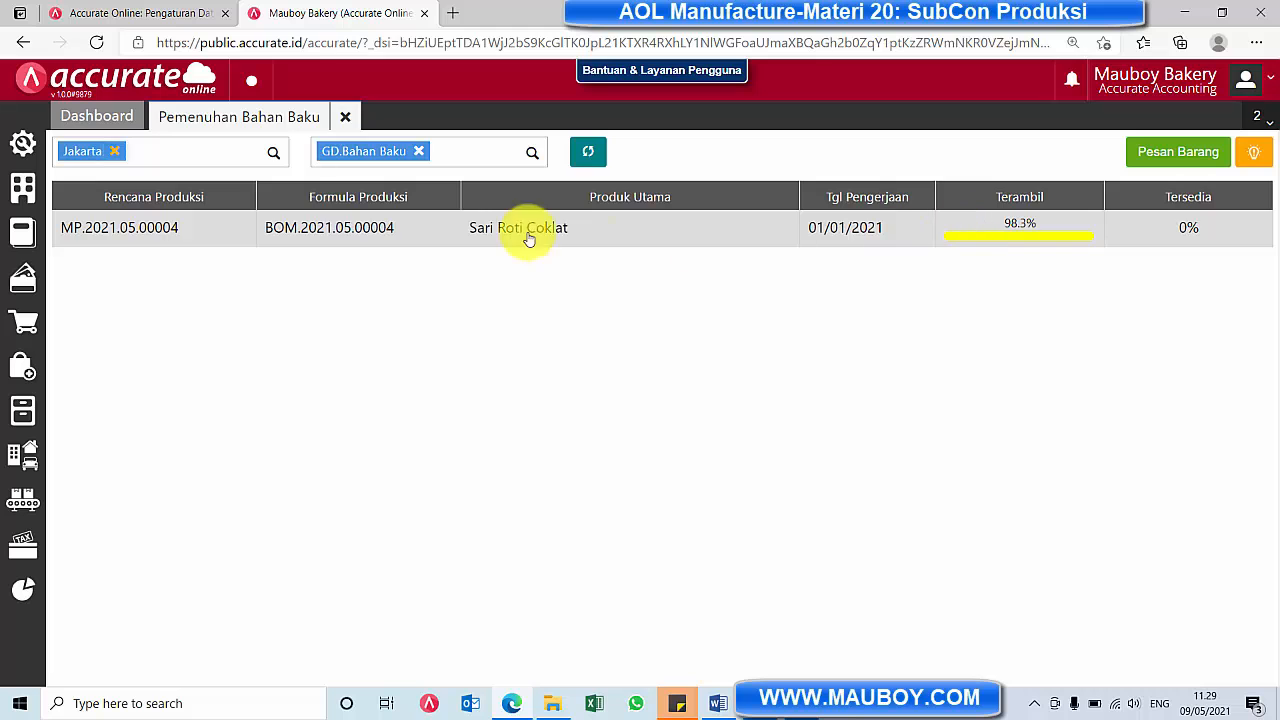
Examine the required, withdrawn and outstanding raw materials of the Sari Roti Coklat plan, and close Pemenuhan Bahan Baku
double_click(634, 229)
scroll(905, 460, "down", 2)
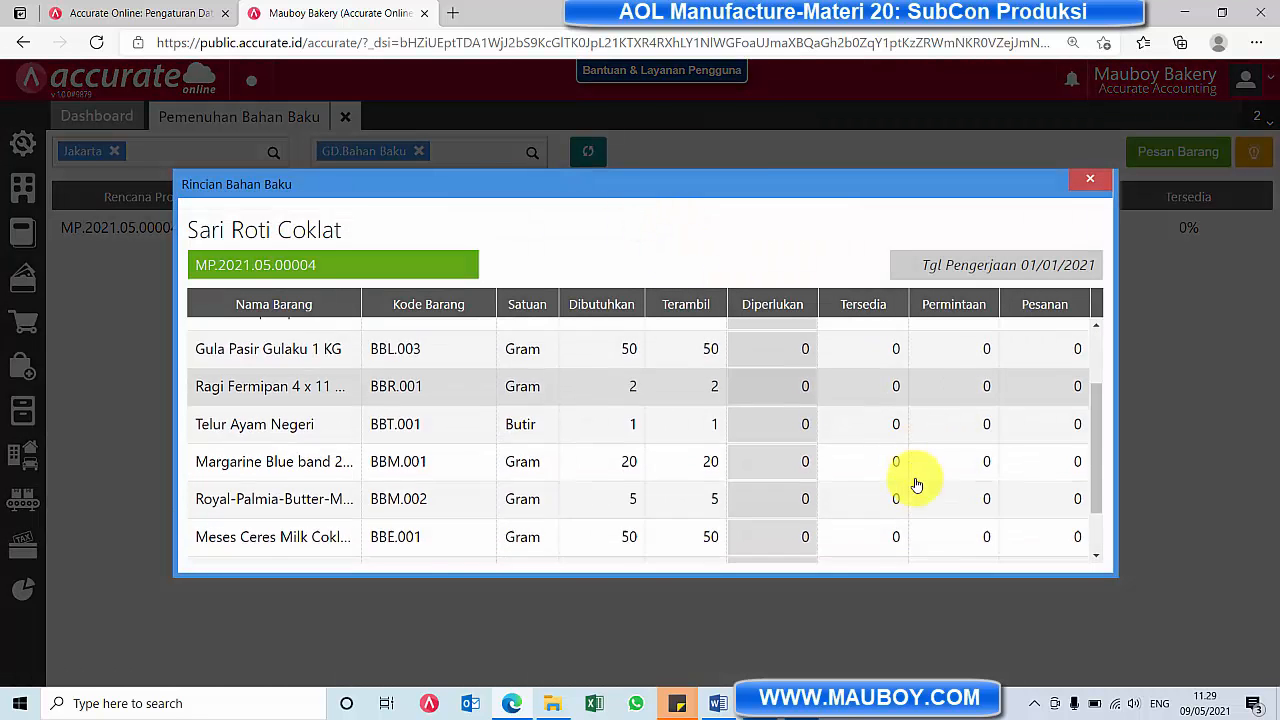
scroll(916, 485, "down", 2)
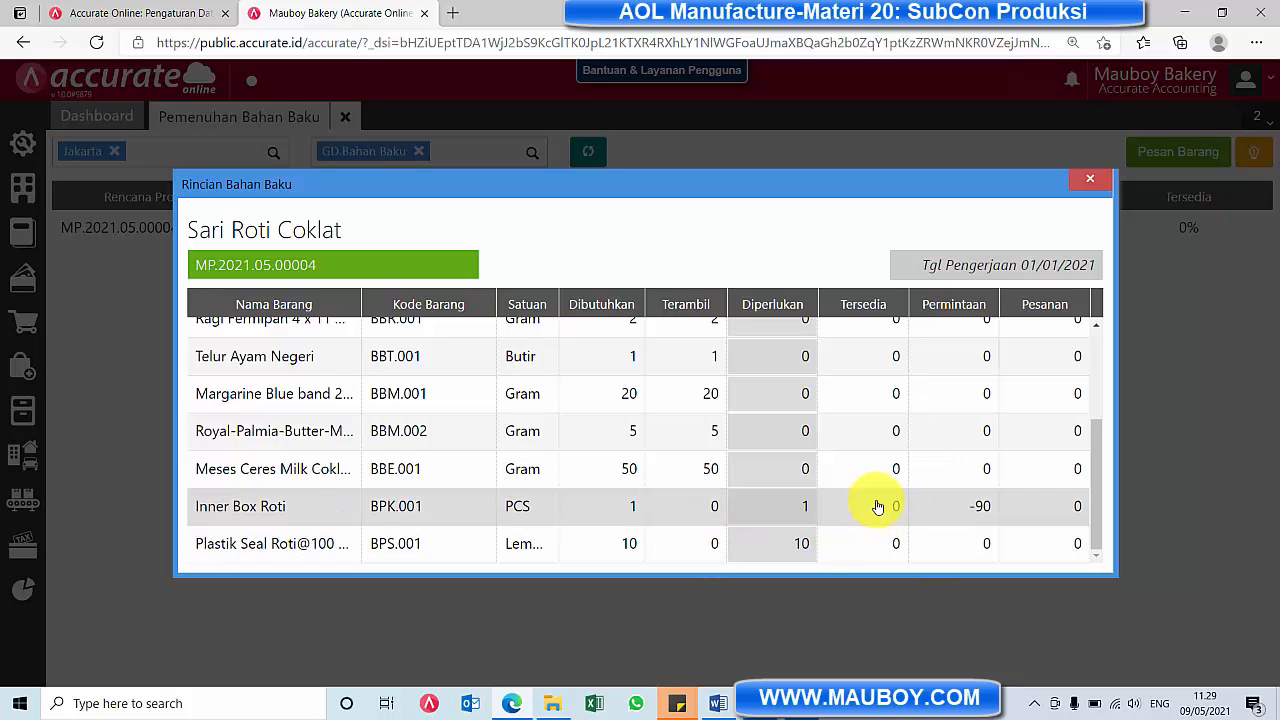
scroll(878, 506, "up", 3)
scroll(878, 504, "down", 3)
left_click(1090, 184)
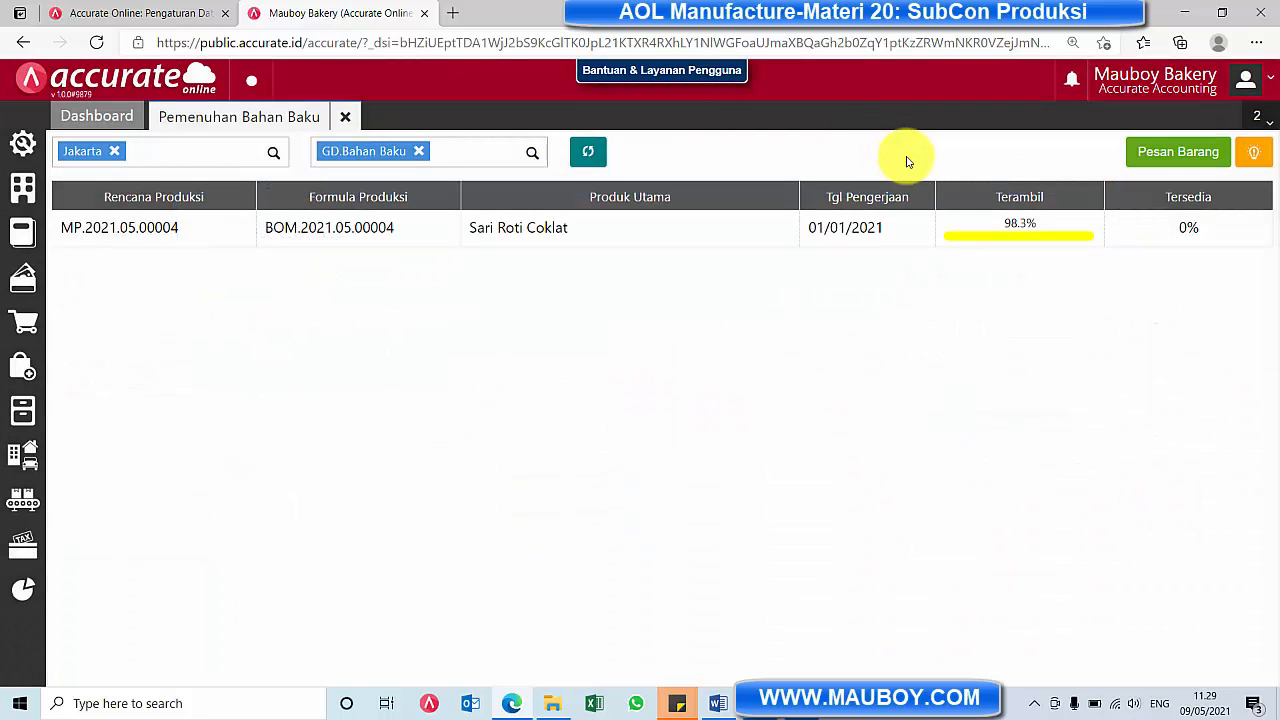
left_click(346, 119)
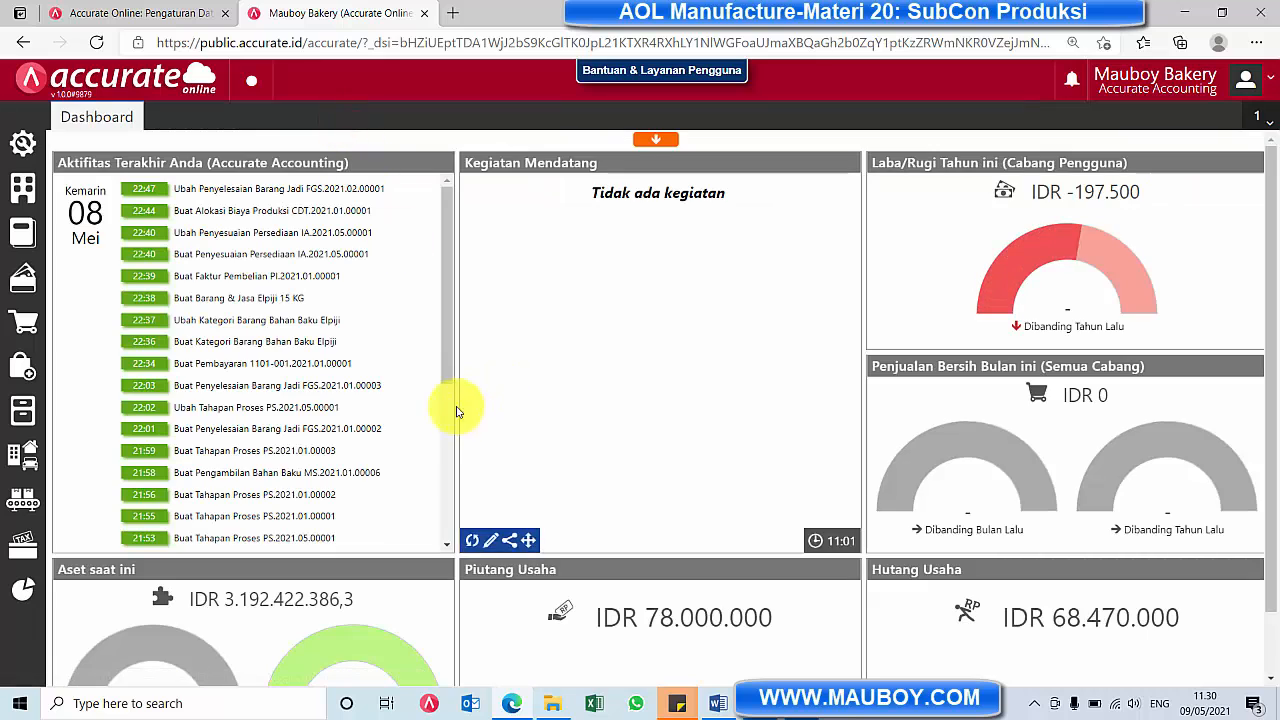
Review the items in the newest saved raw material withdrawal, and close Pengambilan Bahan Baku
left_click(12, 505)
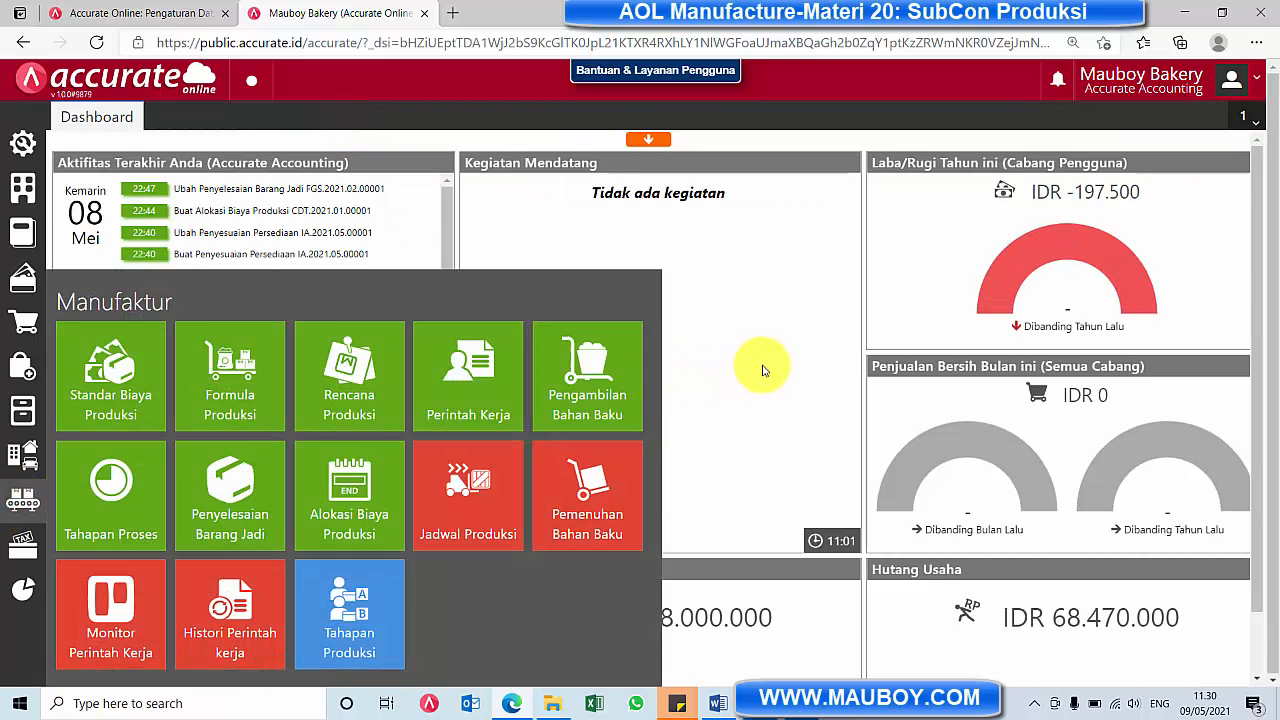
left_click(588, 378)
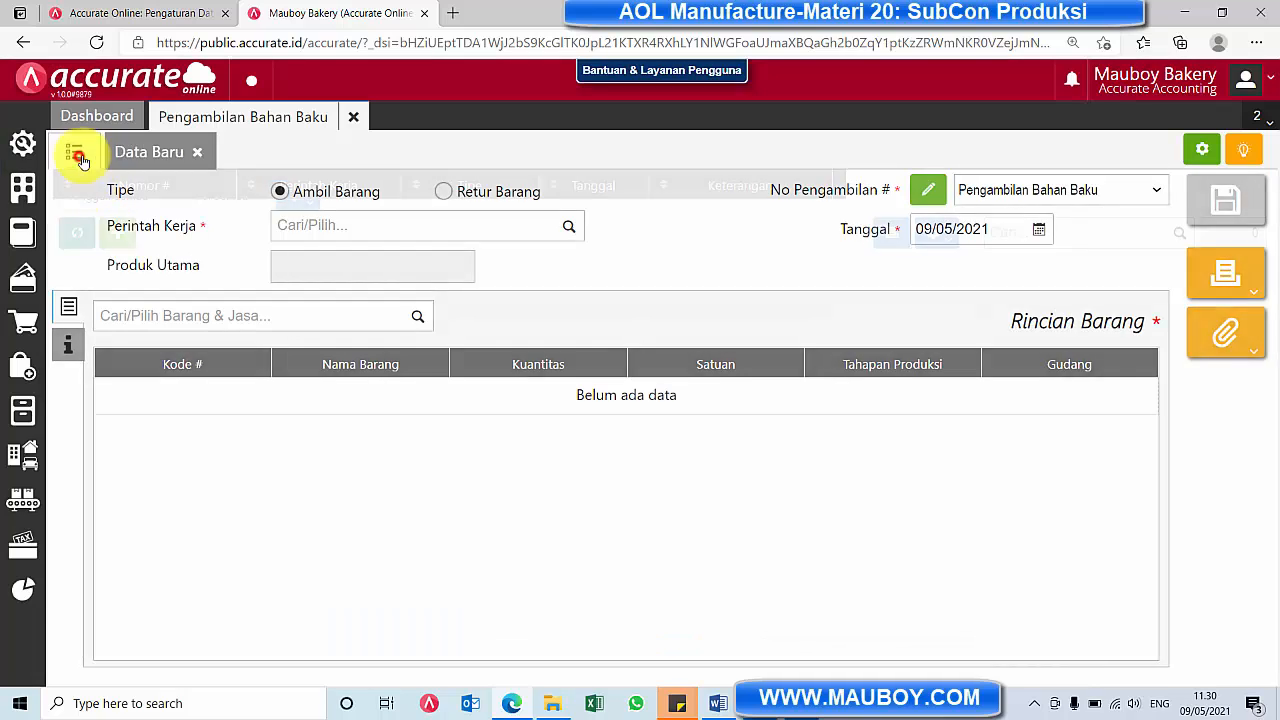
left_click(74, 151)
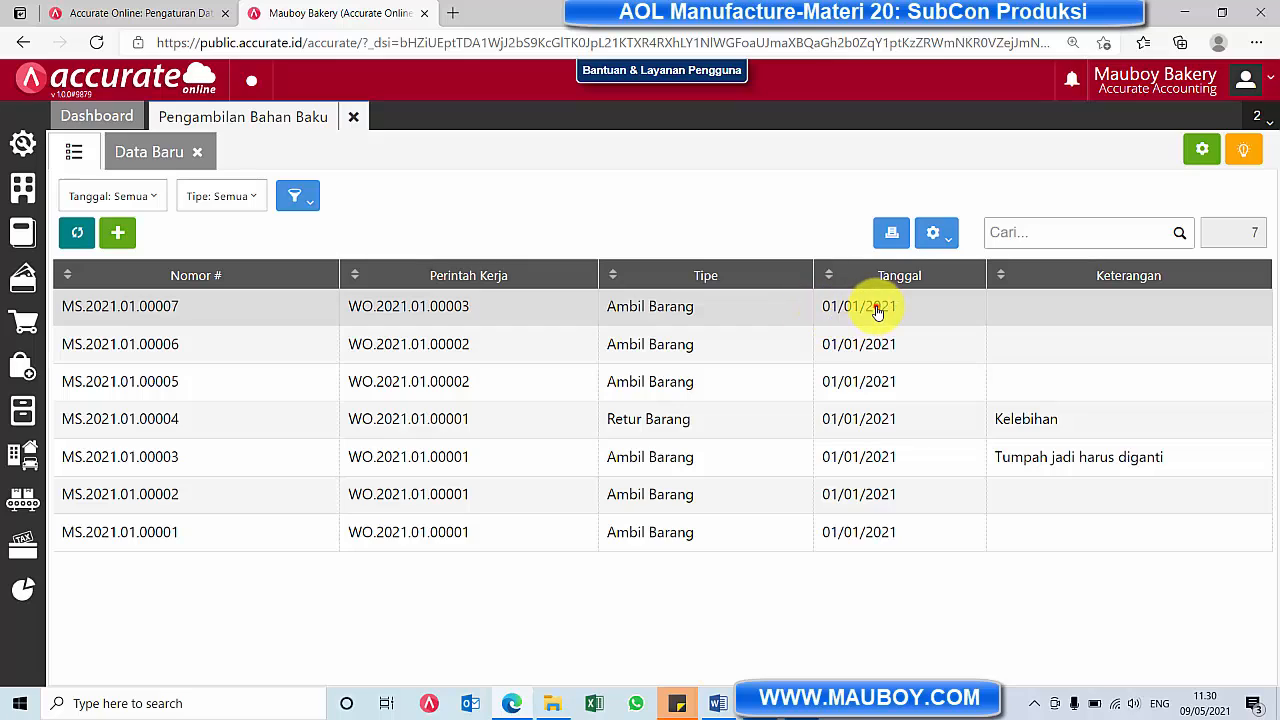
left_click(876, 312)
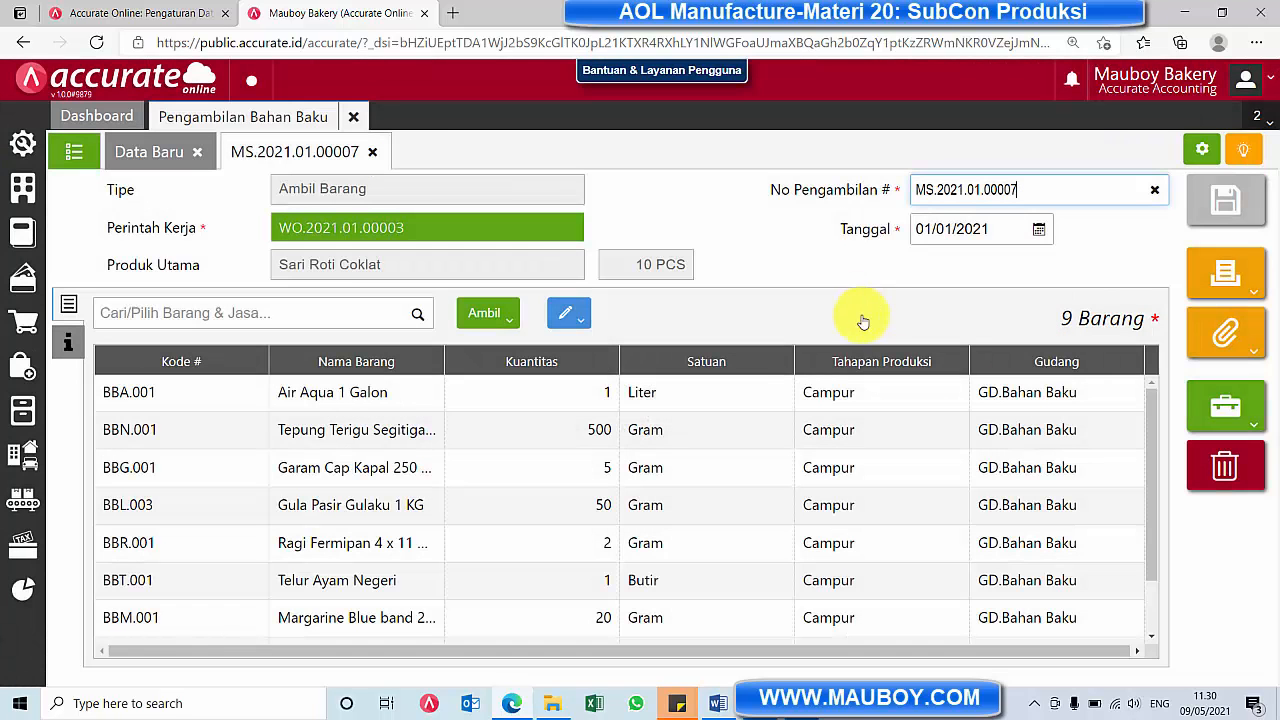
scroll(705, 460, "down", 1)
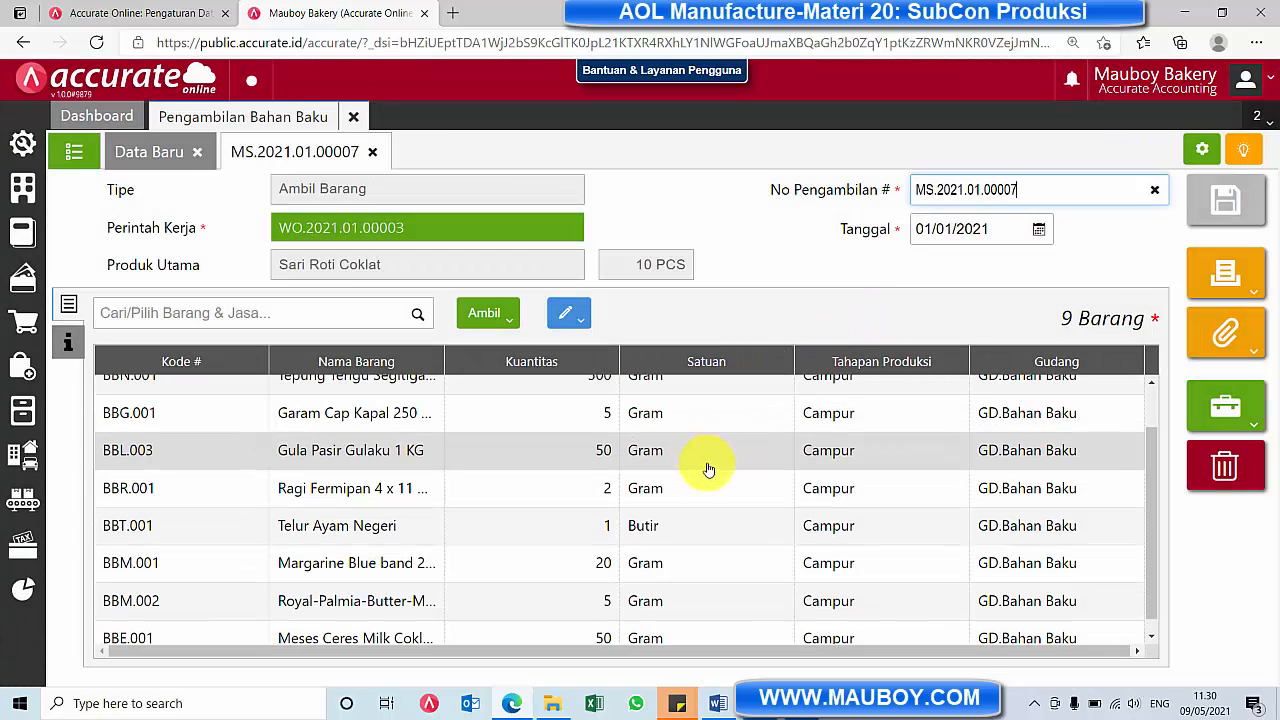
scroll(711, 473, "up", 1)
scroll(712, 472, "down", 1)
scroll(712, 472, "up", 1)
left_click(372, 152)
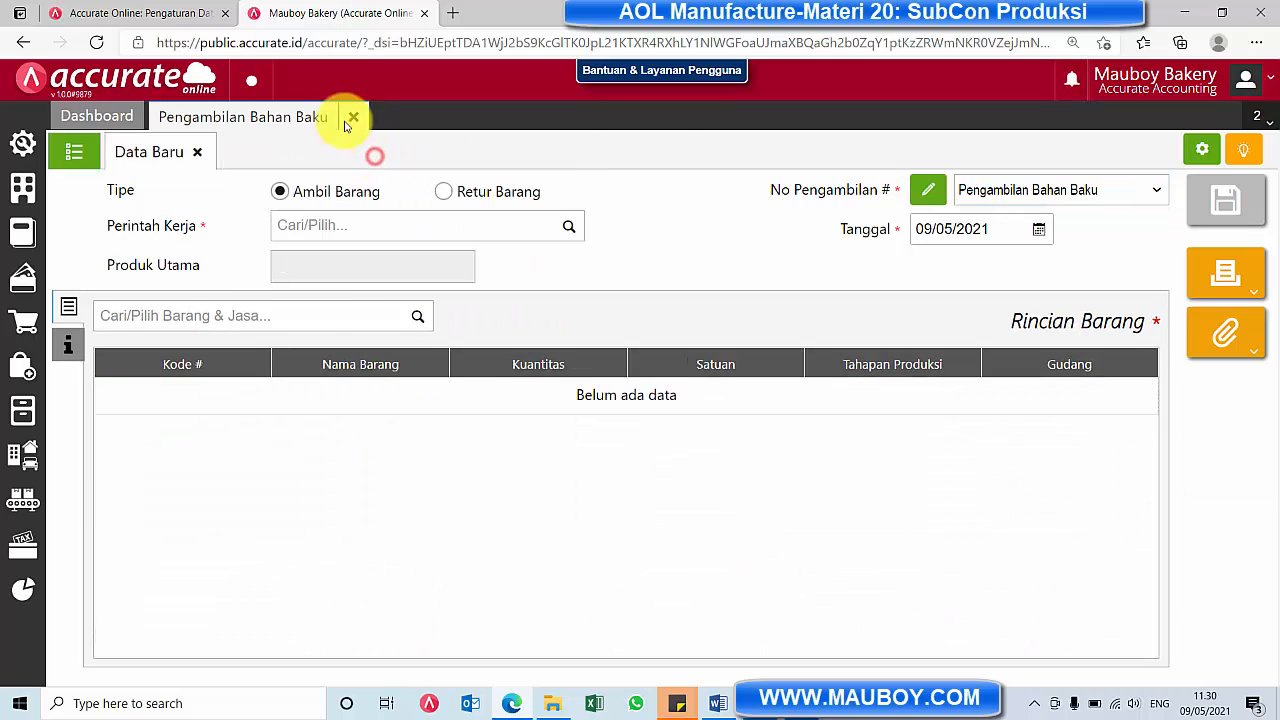
left_click(352, 119)
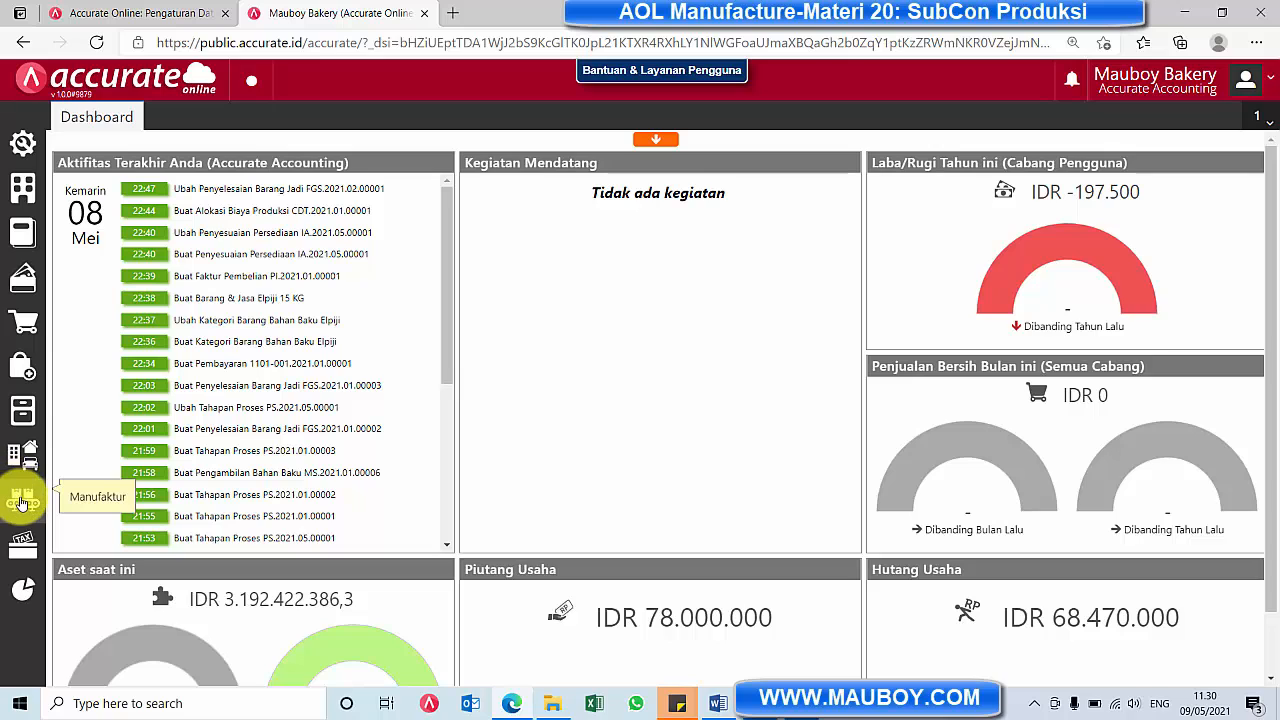
Start a new Permintaan Barang record and set its date to 01/01/2021
left_click(22, 412)
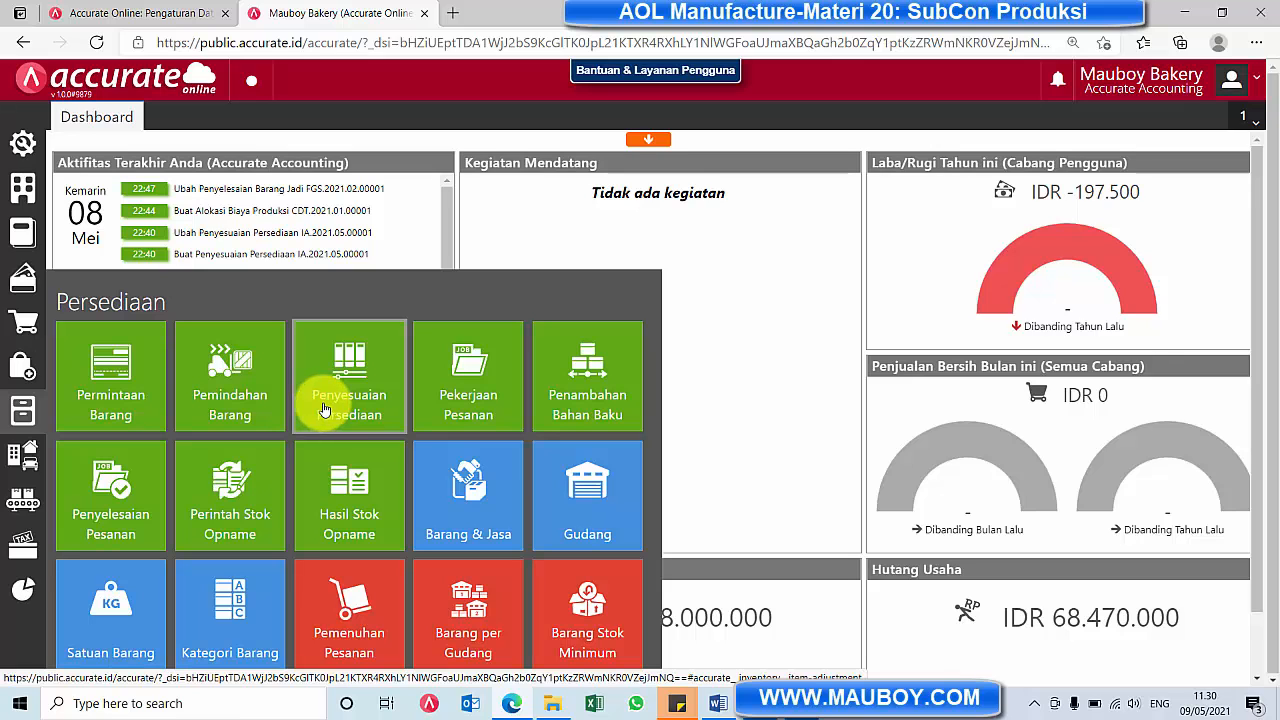
left_click(124, 372)
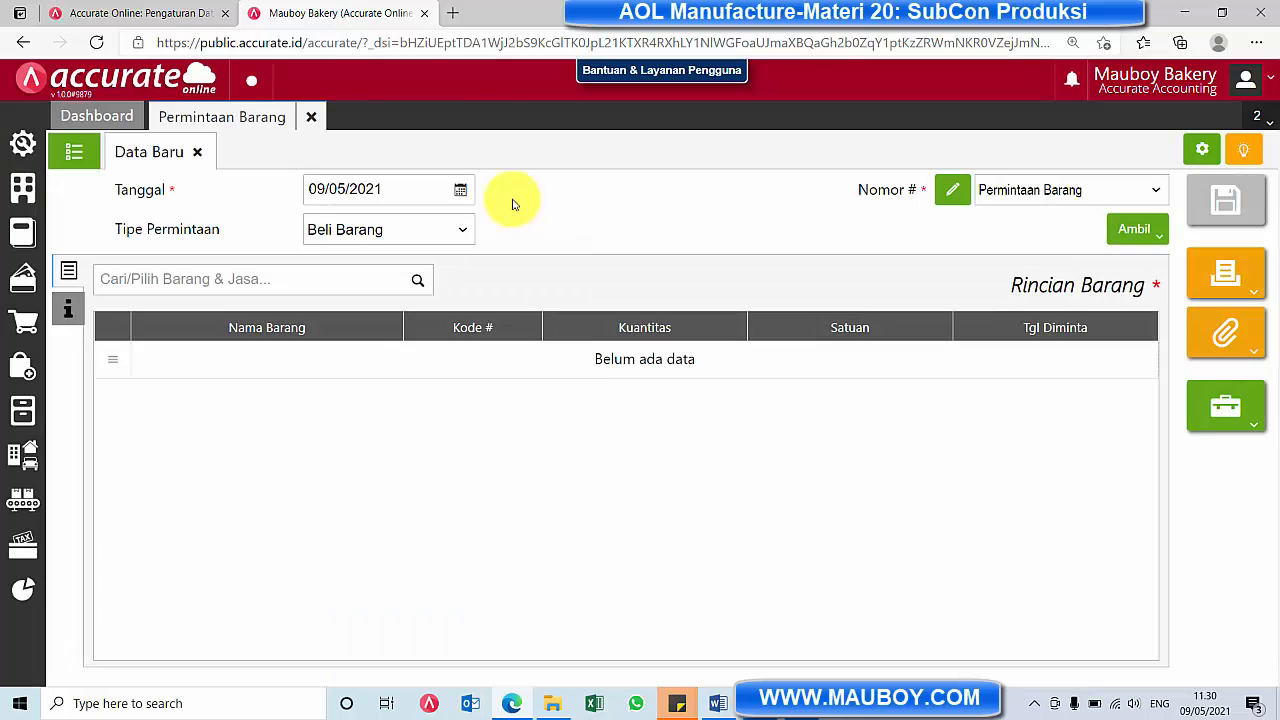
left_click(460, 190)
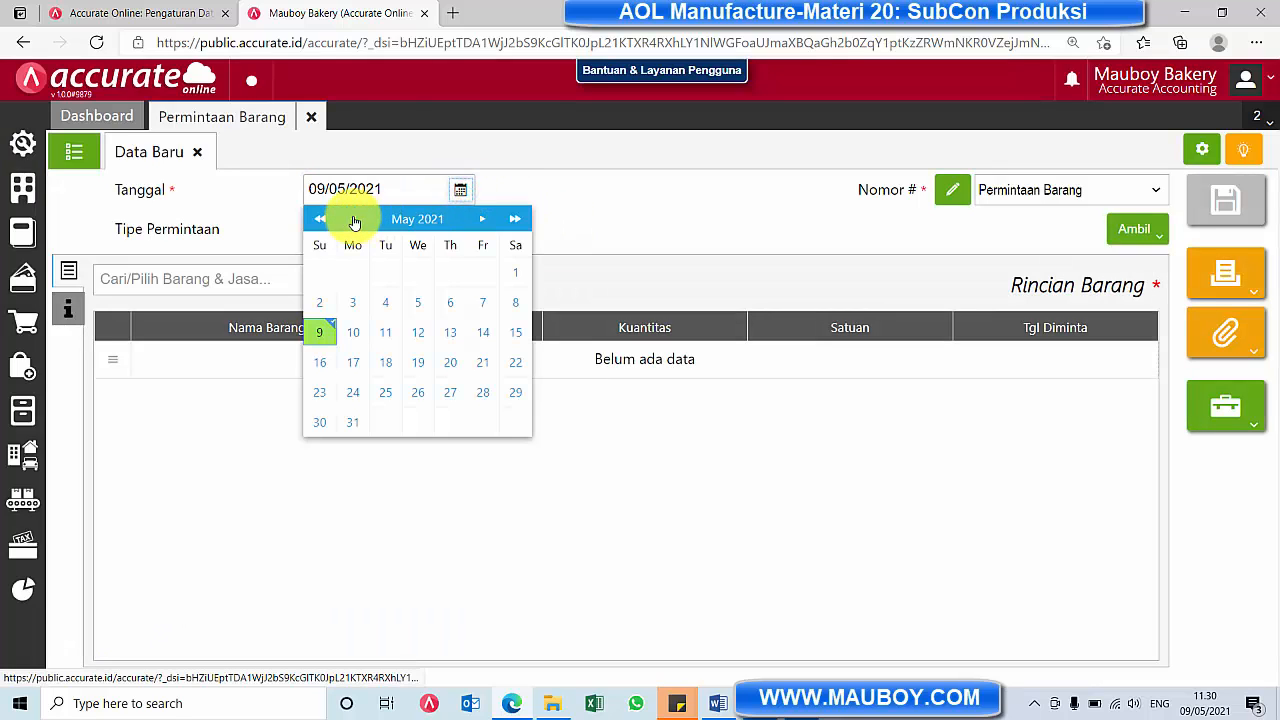
left_click(353, 219)
left_click(353, 219)
left_click(353, 219)
left_click(353, 219)
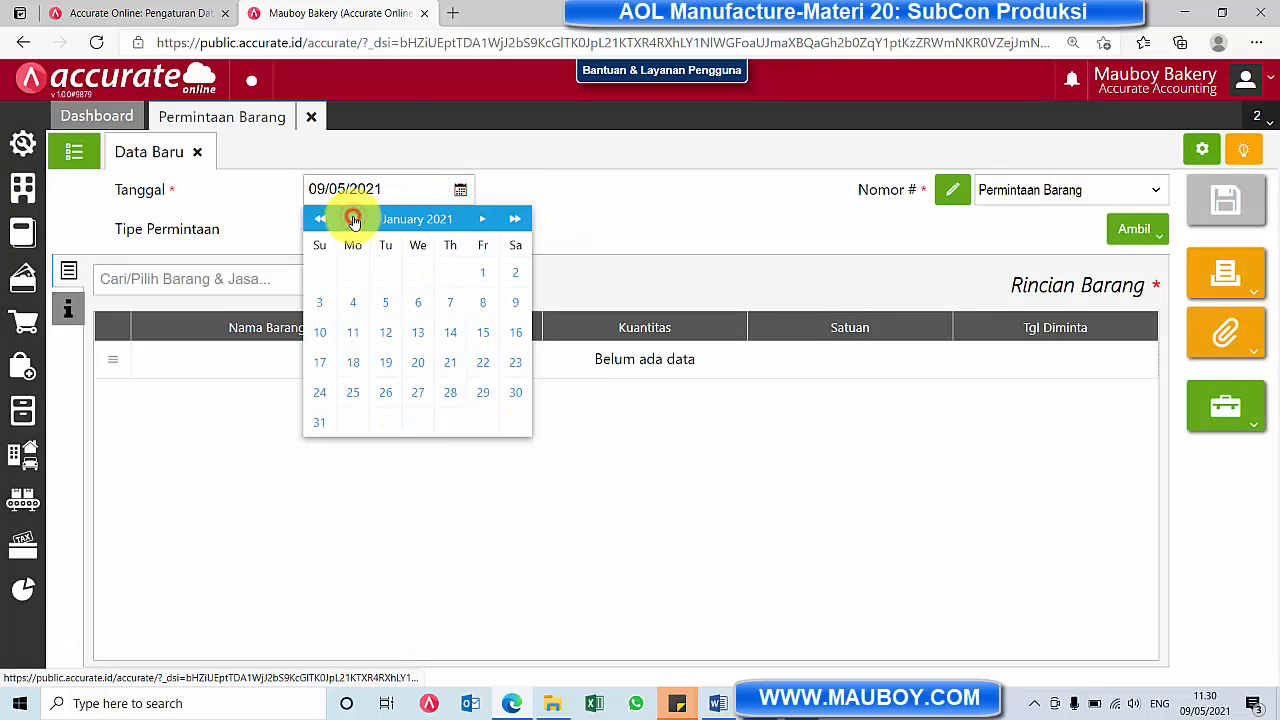
left_click(481, 276)
Try Kirim Barang as the Tipe Permintaan, and switch it back to Beli Barang
left_click(409, 238)
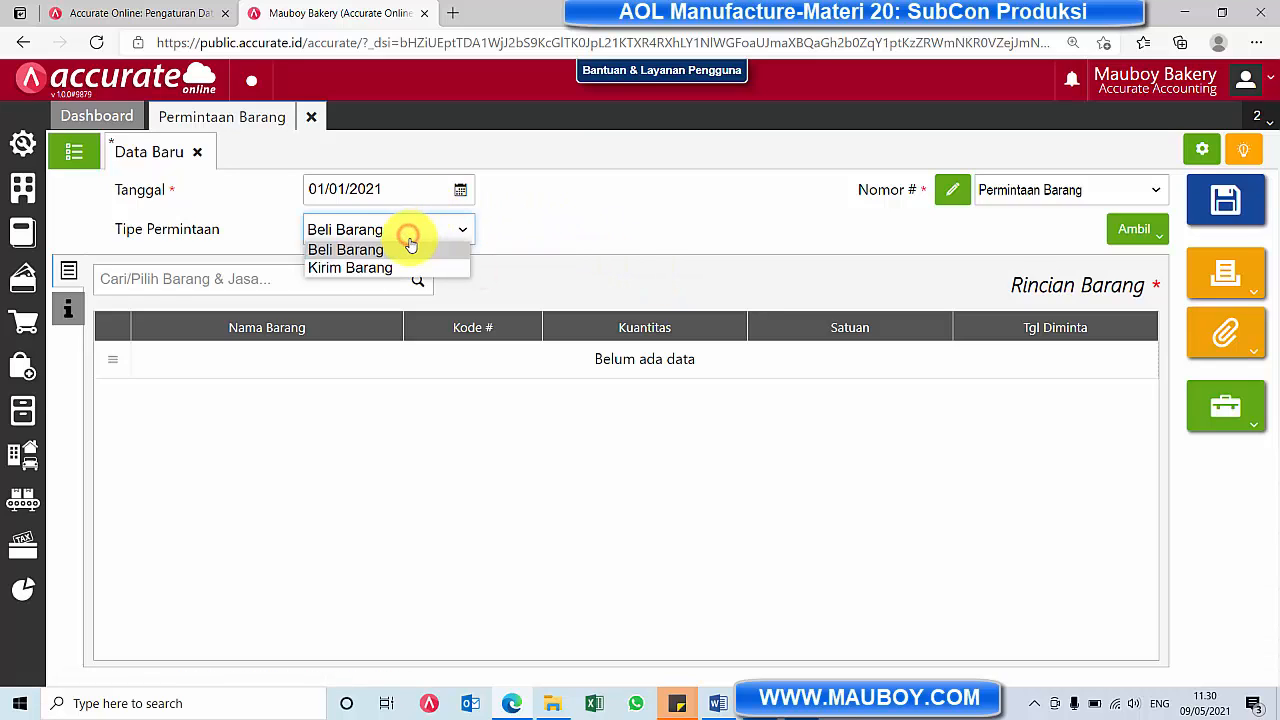
left_click(408, 268)
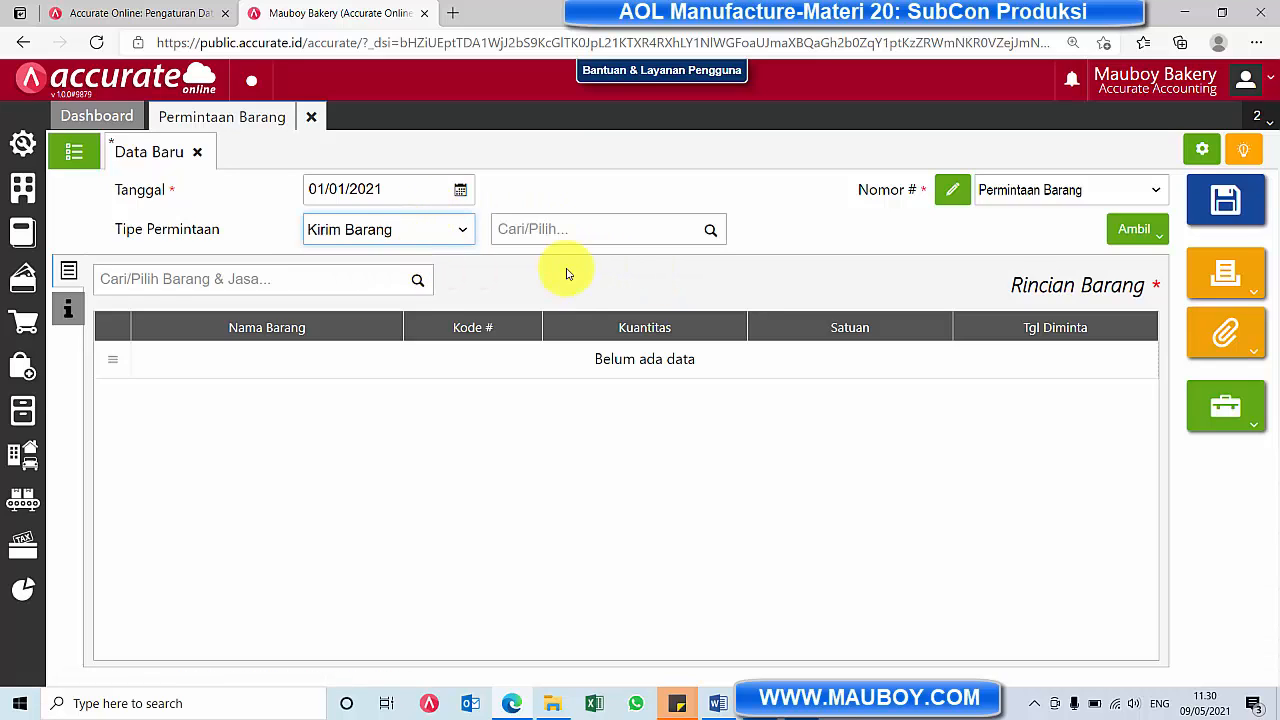
left_click(386, 235)
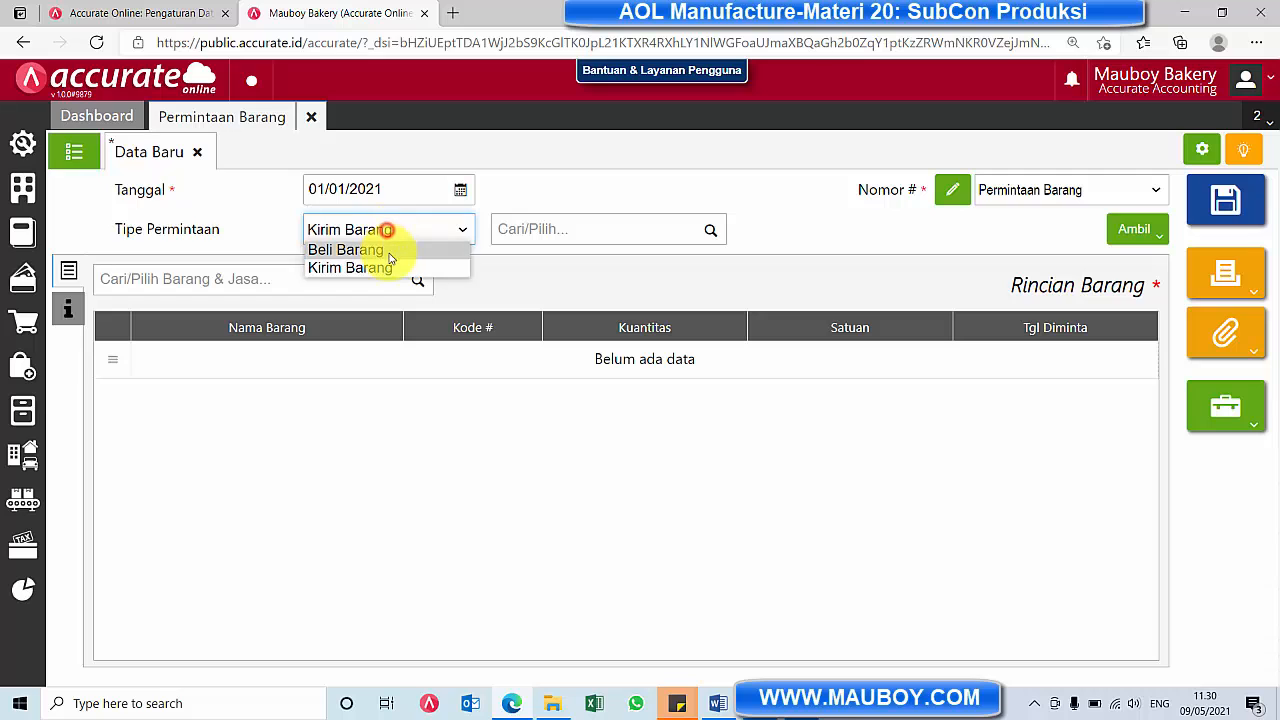
left_click(386, 251)
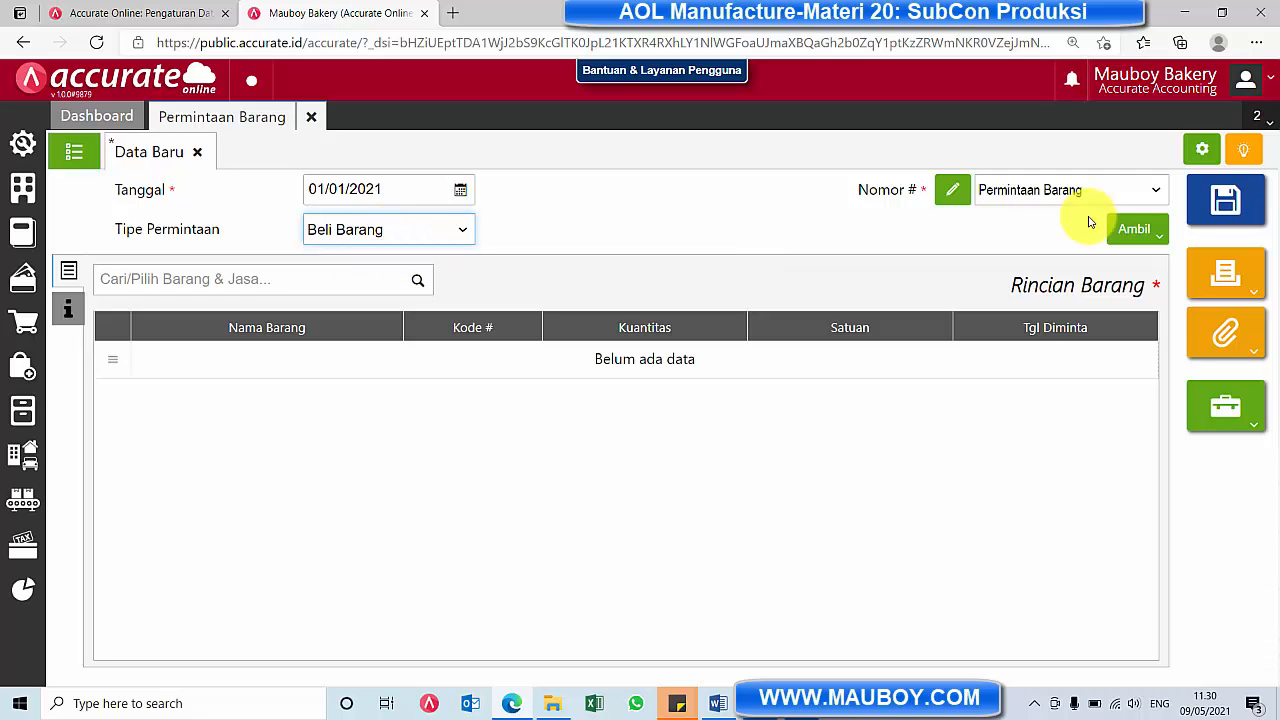
Check which production stages can be taken into the item request, and close the Tahapan selection without choosing one
left_click(1130, 228)
left_click(1066, 294)
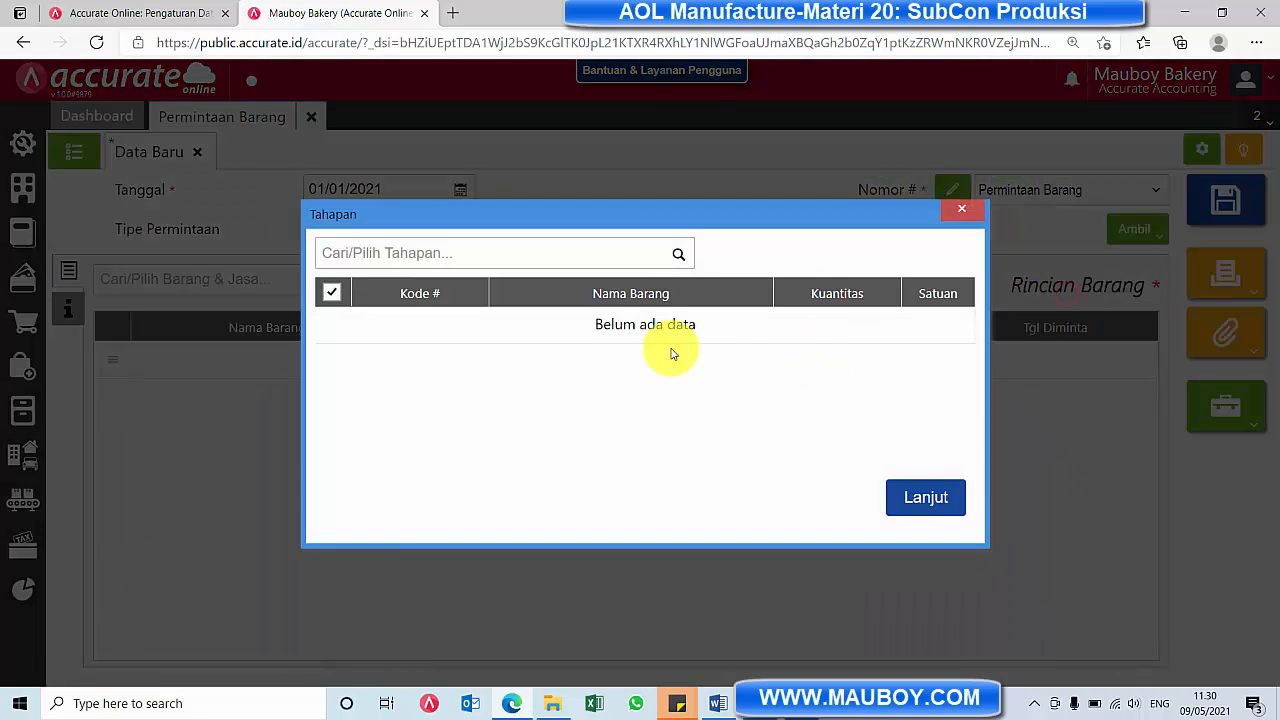
left_click(677, 258)
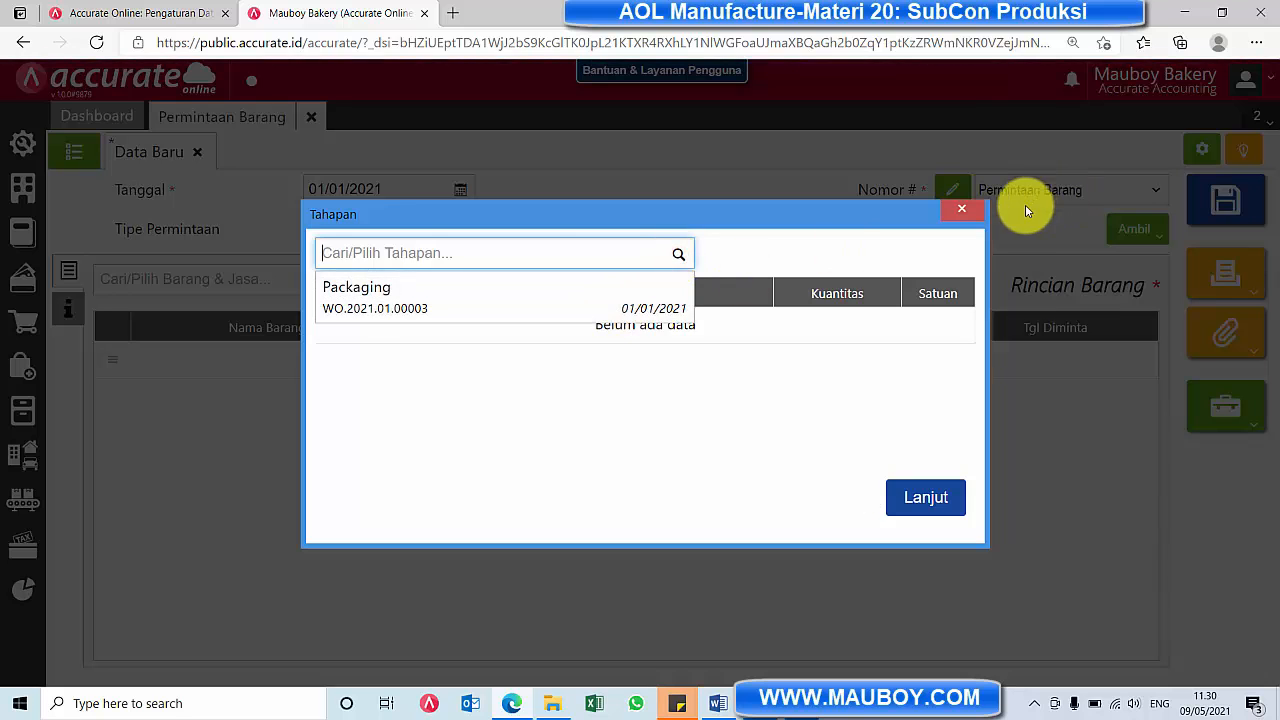
left_click(958, 213)
Set Tipe Permintaan to Beli Barang and bring in the SubCon item from the Packaging stage of the in-process work order
left_click(386, 229)
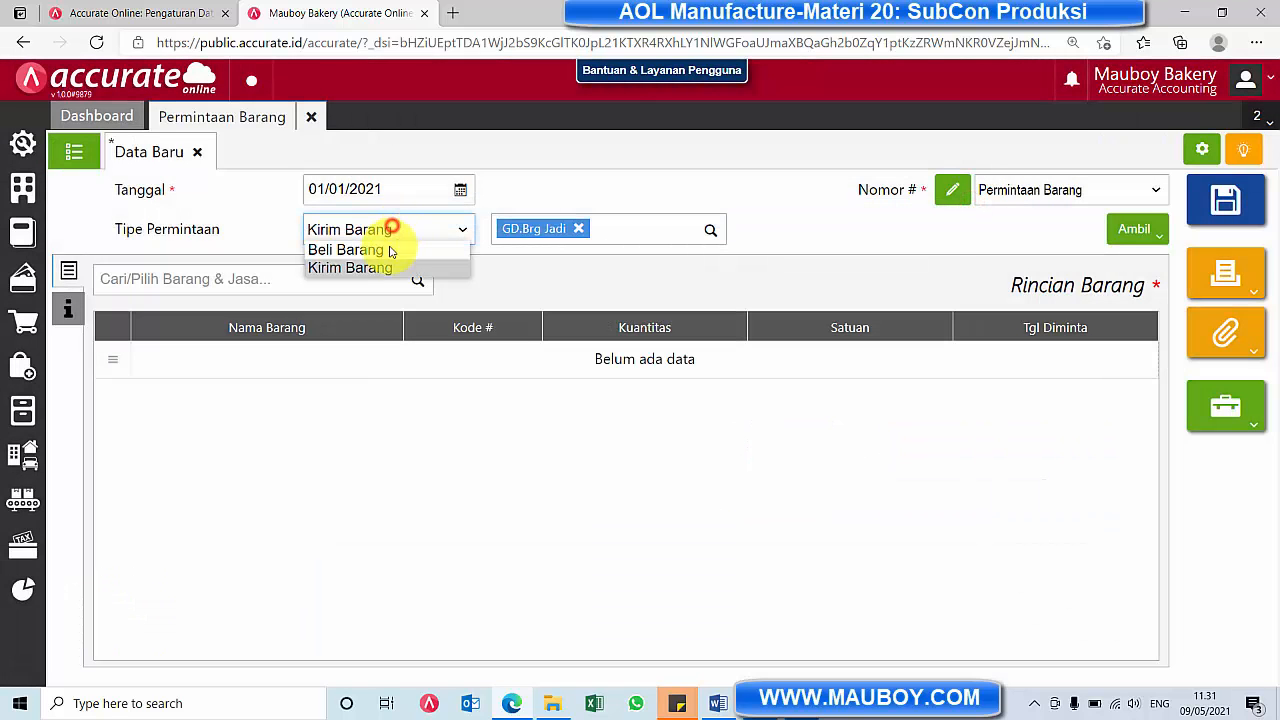
left_click(386, 246)
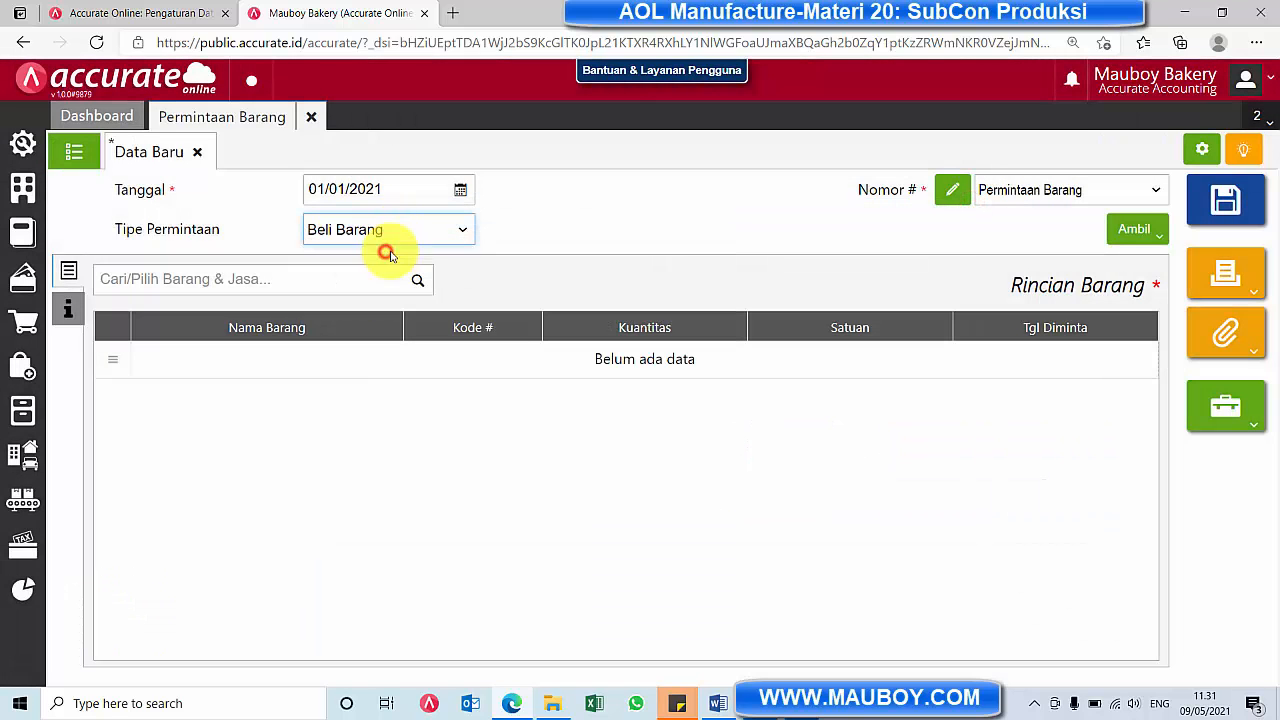
left_click(1140, 231)
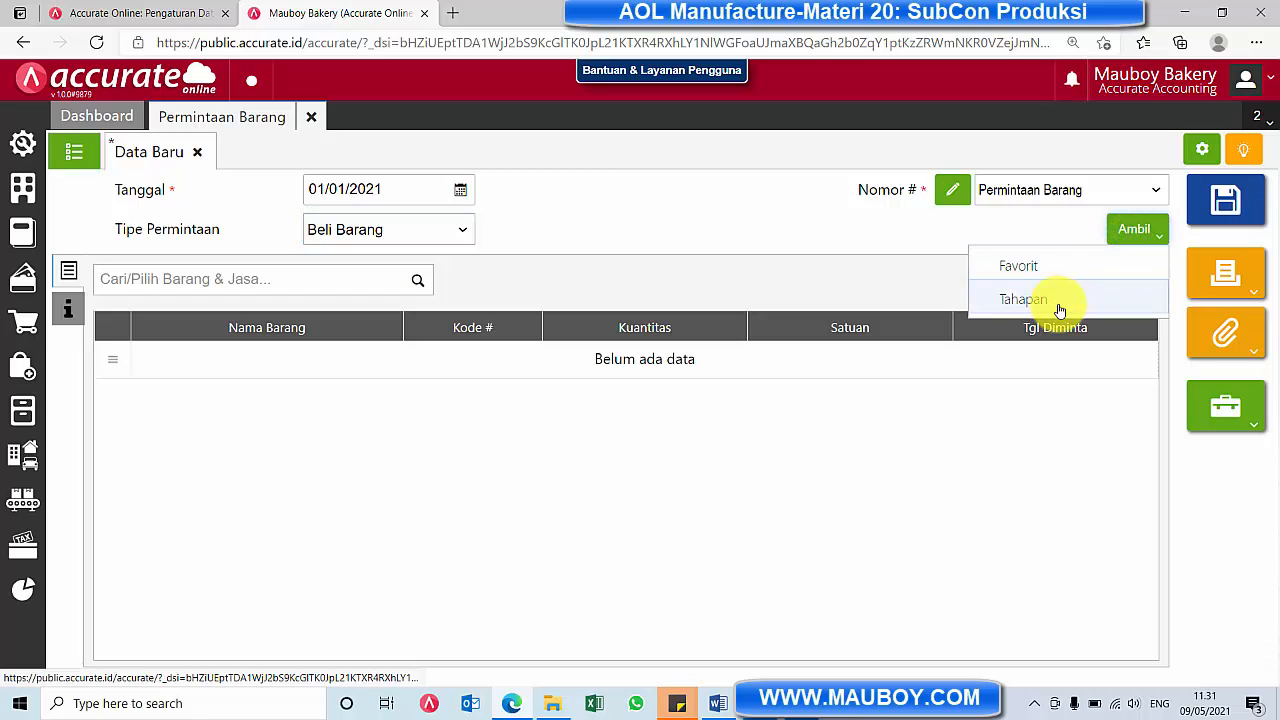
left_click(1060, 310)
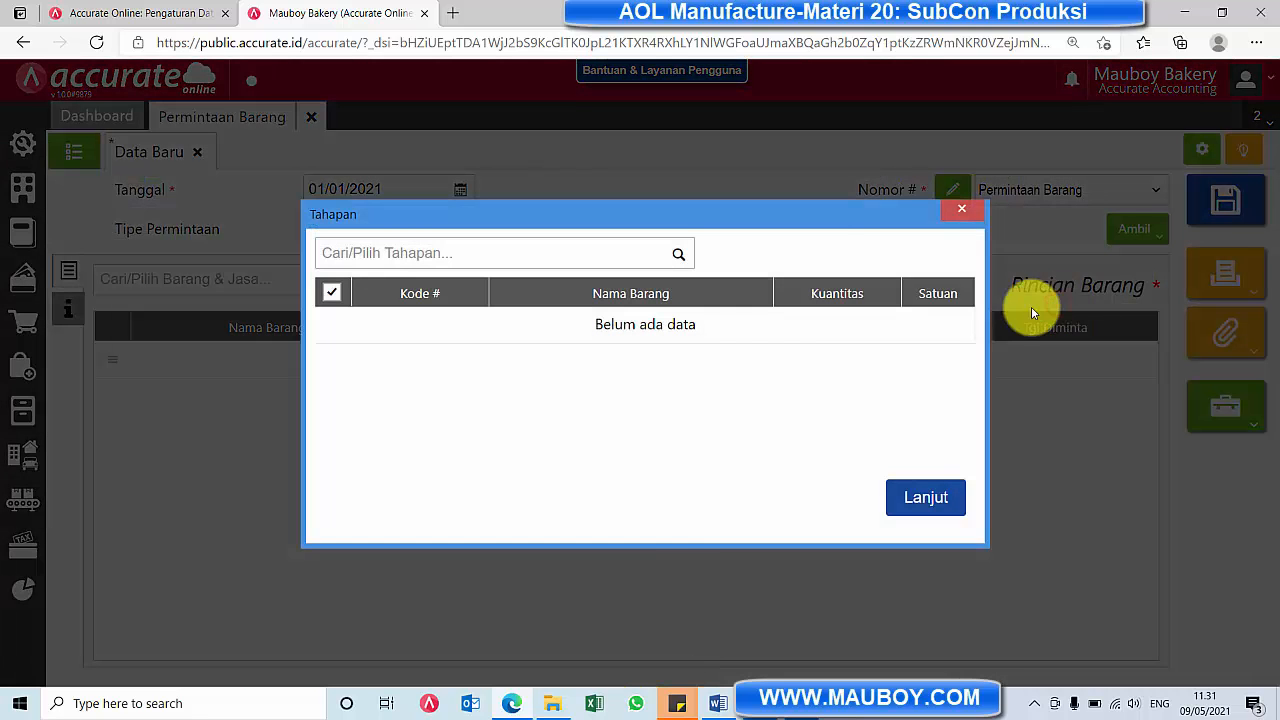
left_click(676, 257)
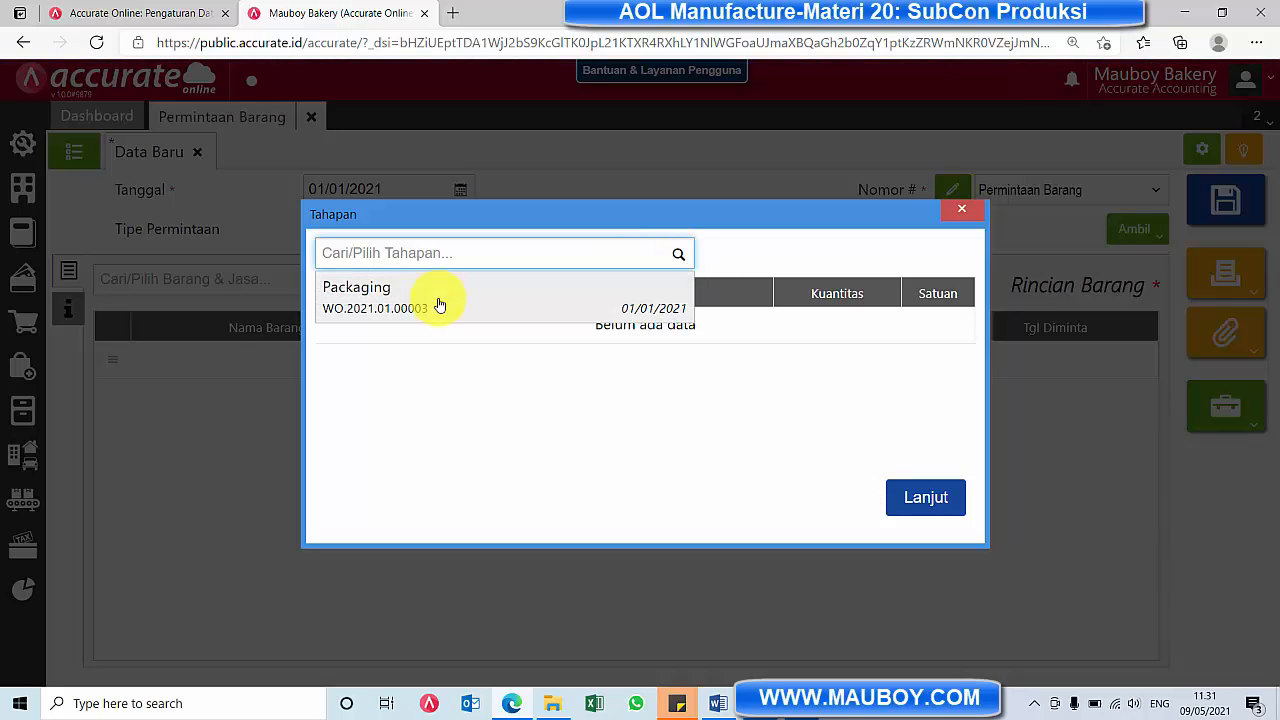
left_click(439, 304)
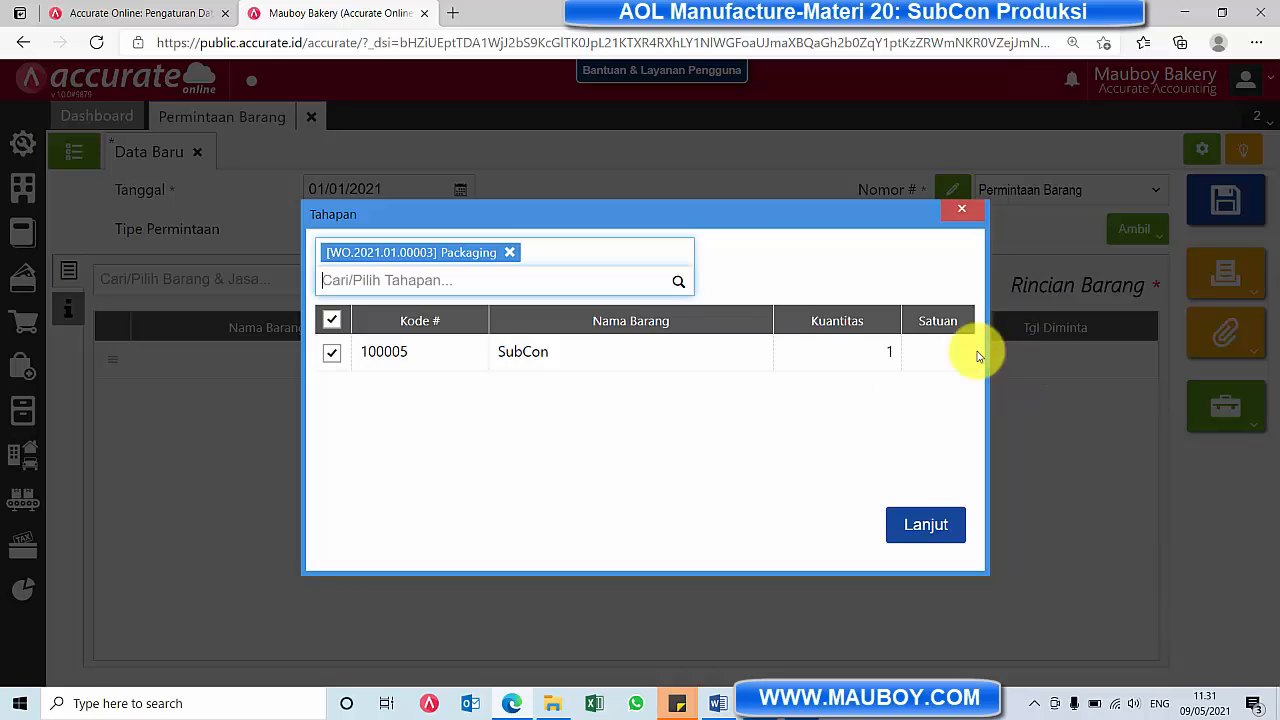
left_click(920, 522)
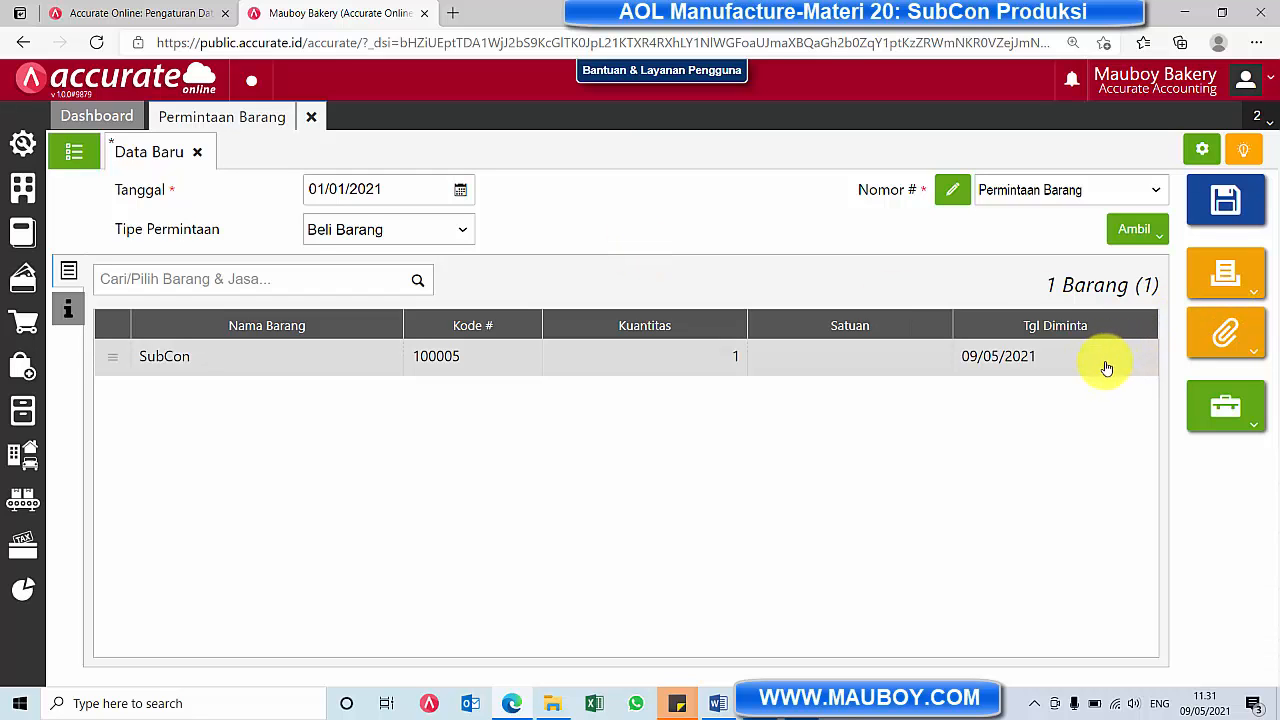
Set the SubCon item's Tgl Diminta to 01/01/2021 and save the item request
left_click(913, 366)
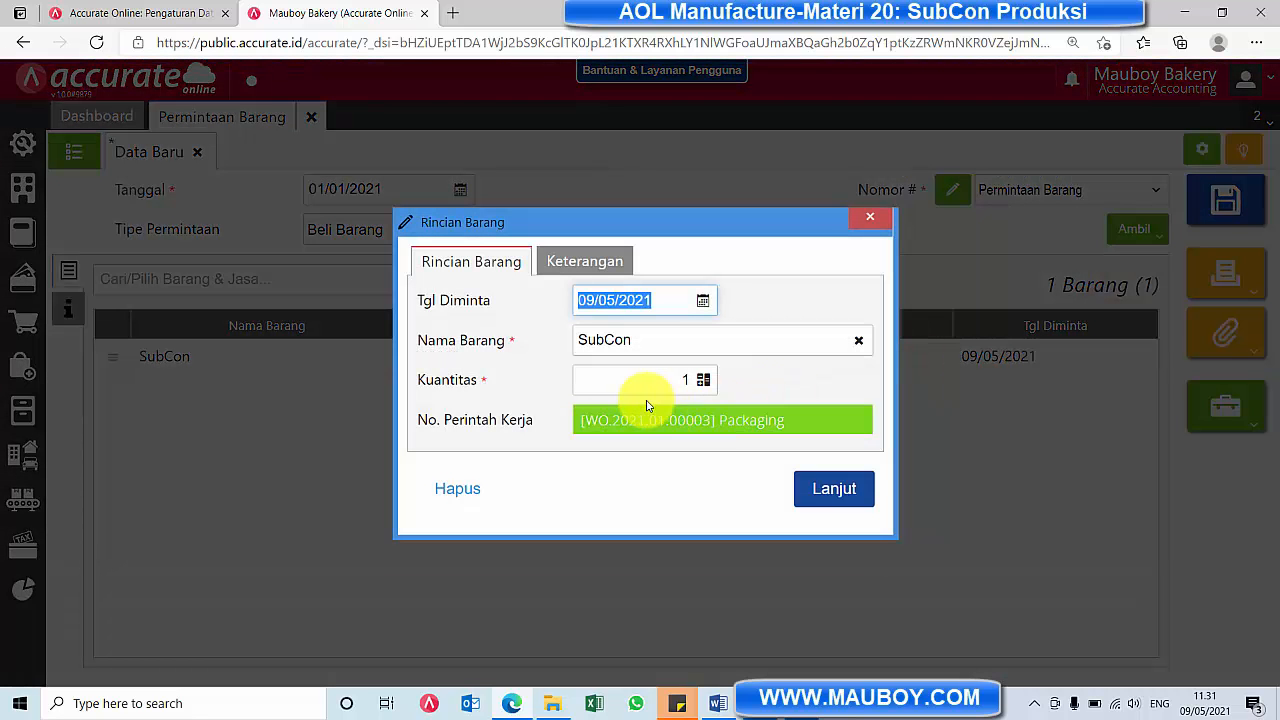
left_click(704, 306)
left_click(620, 330)
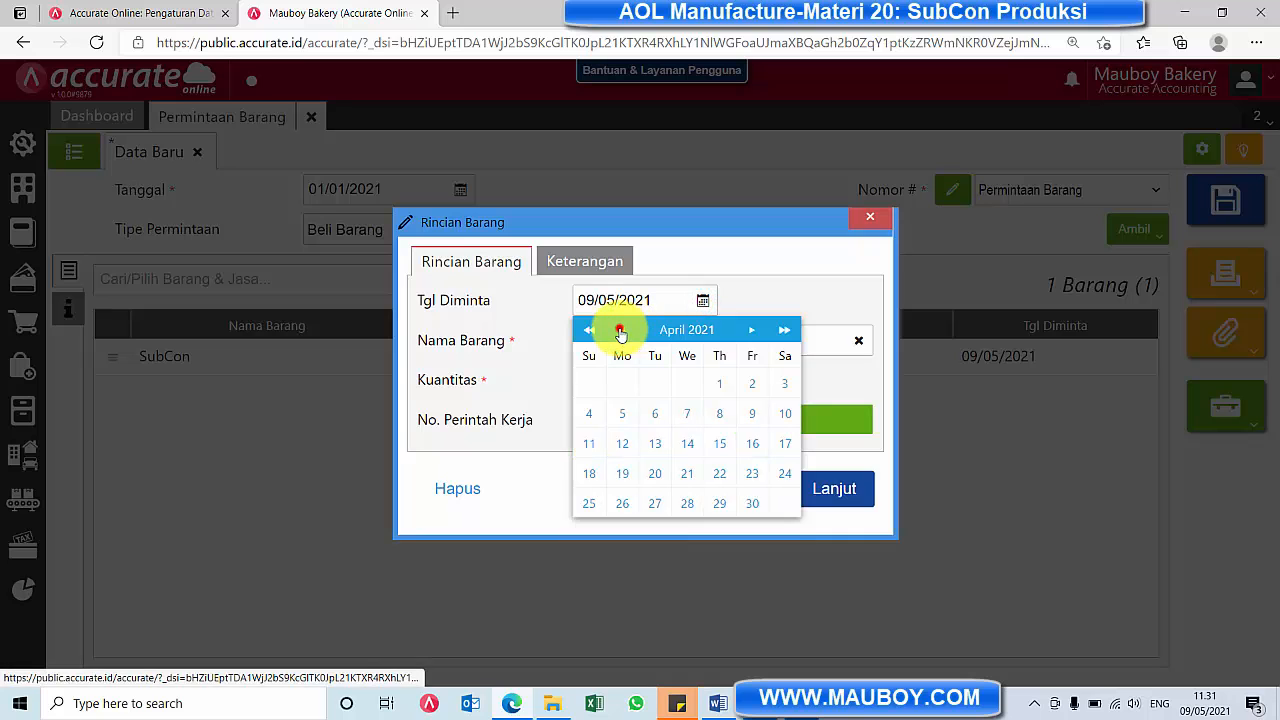
left_click(620, 330)
left_click(752, 384)
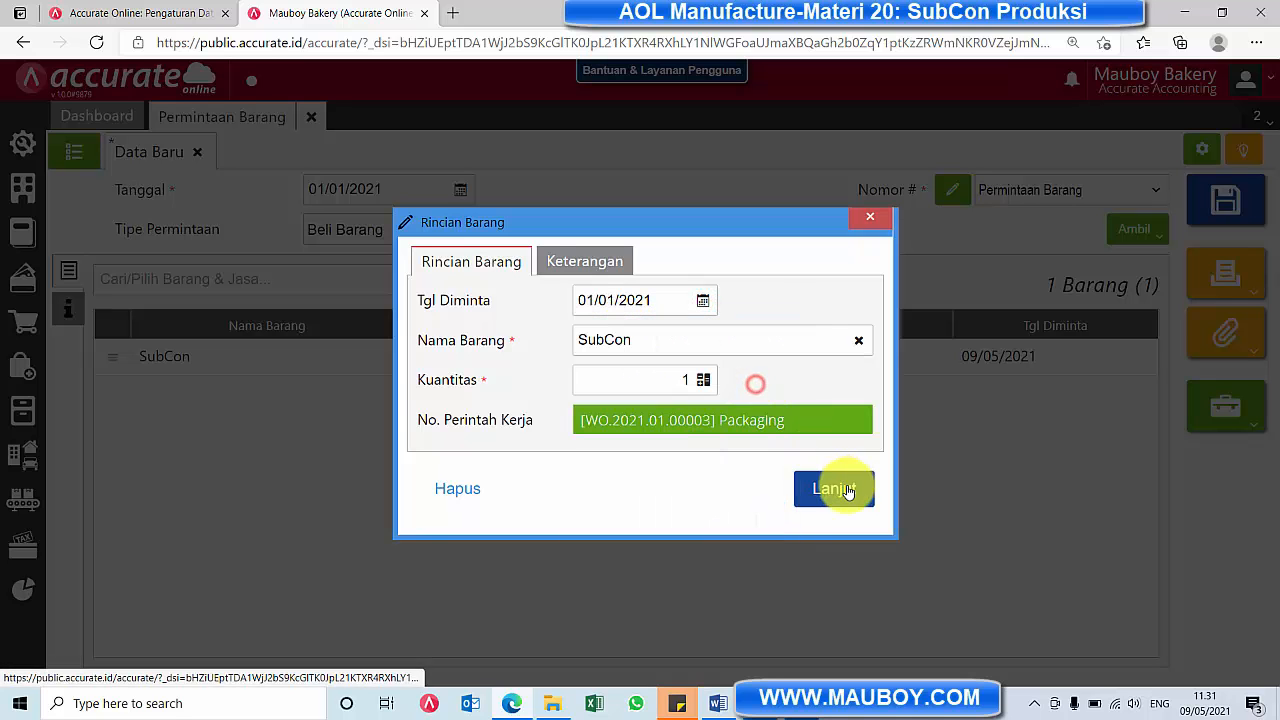
left_click(838, 488)
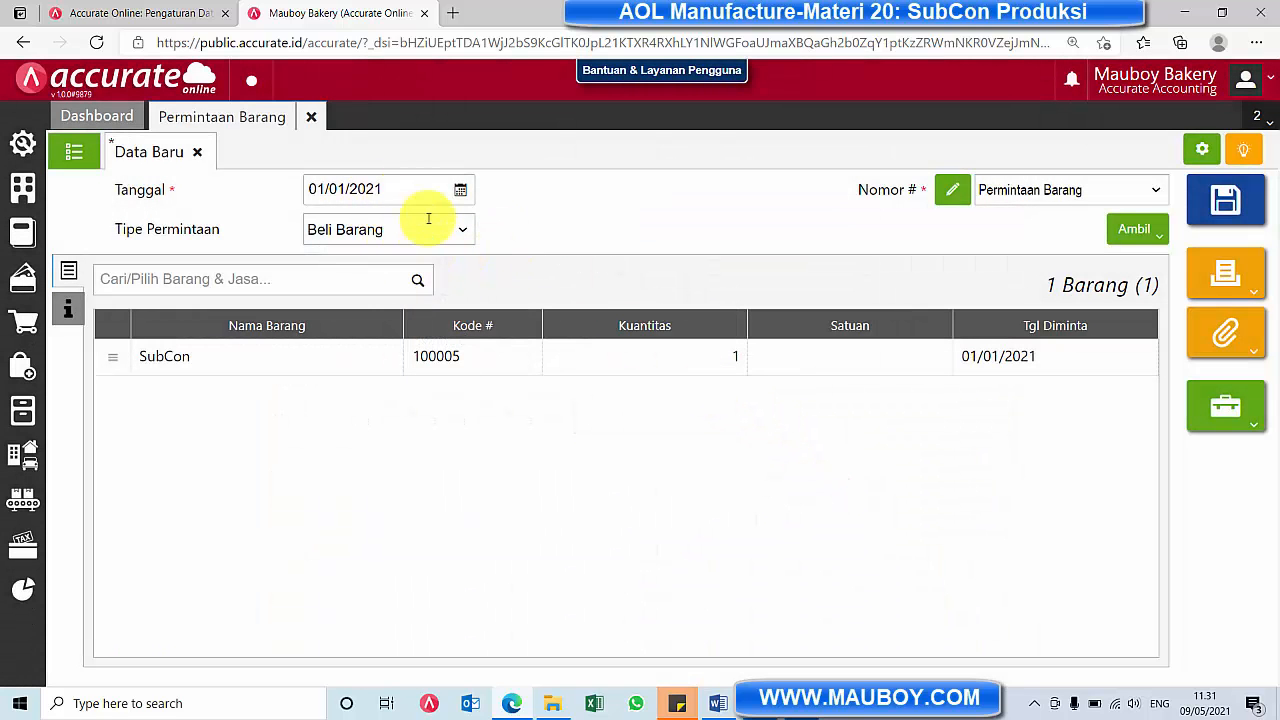
left_click(1233, 201)
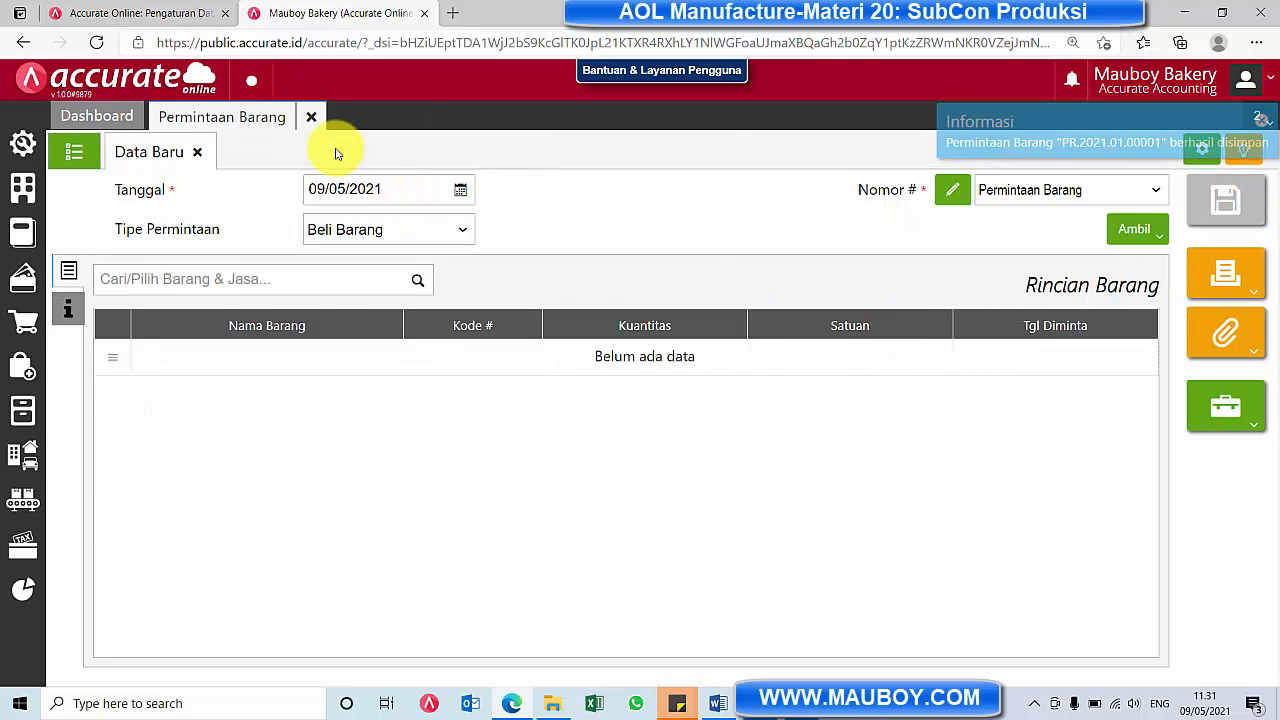
Check the item request linked to the Packaging stage of the in-process Sari Roti Coklat work order in Monitor Perintah Kerja
left_click(24, 503)
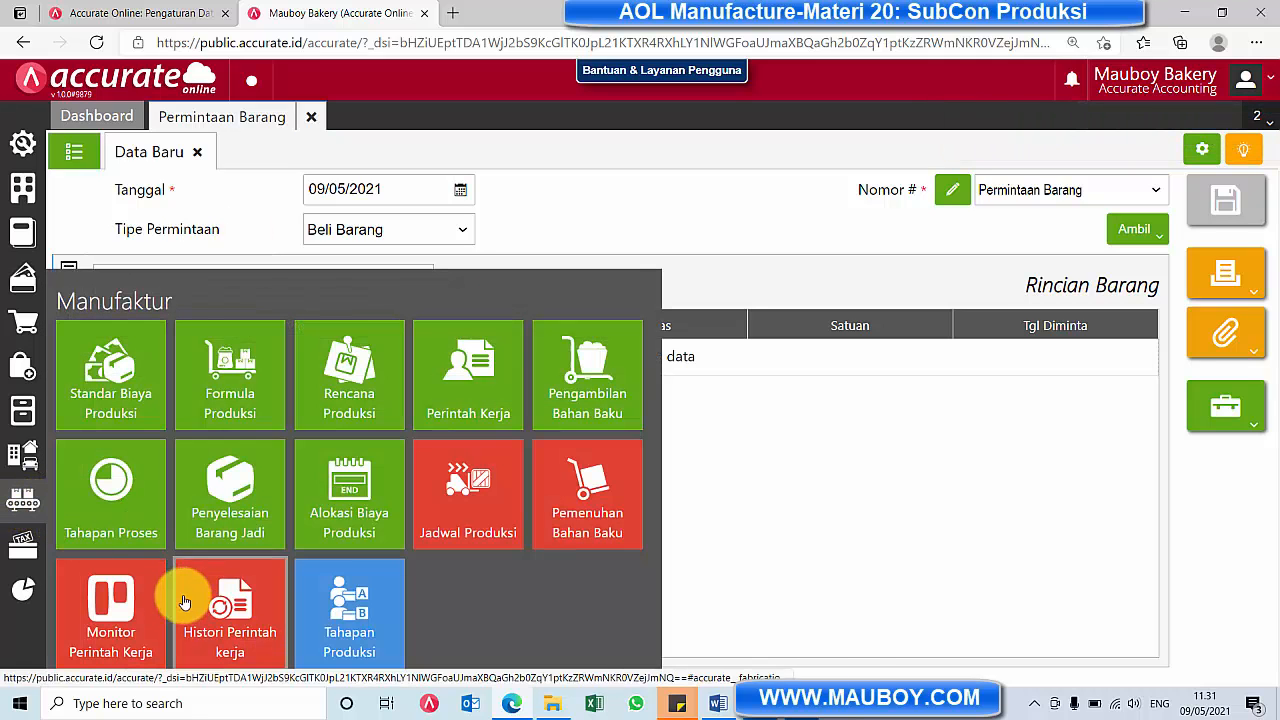
left_click(135, 623)
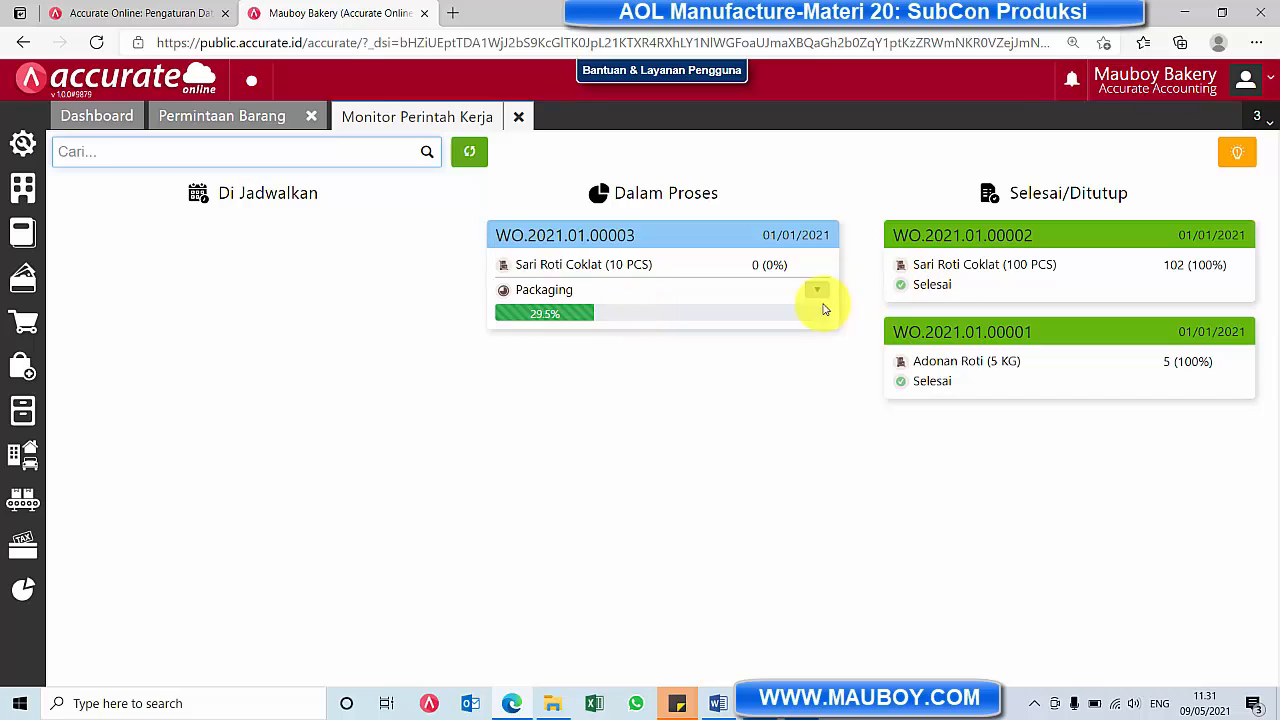
left_click(816, 290)
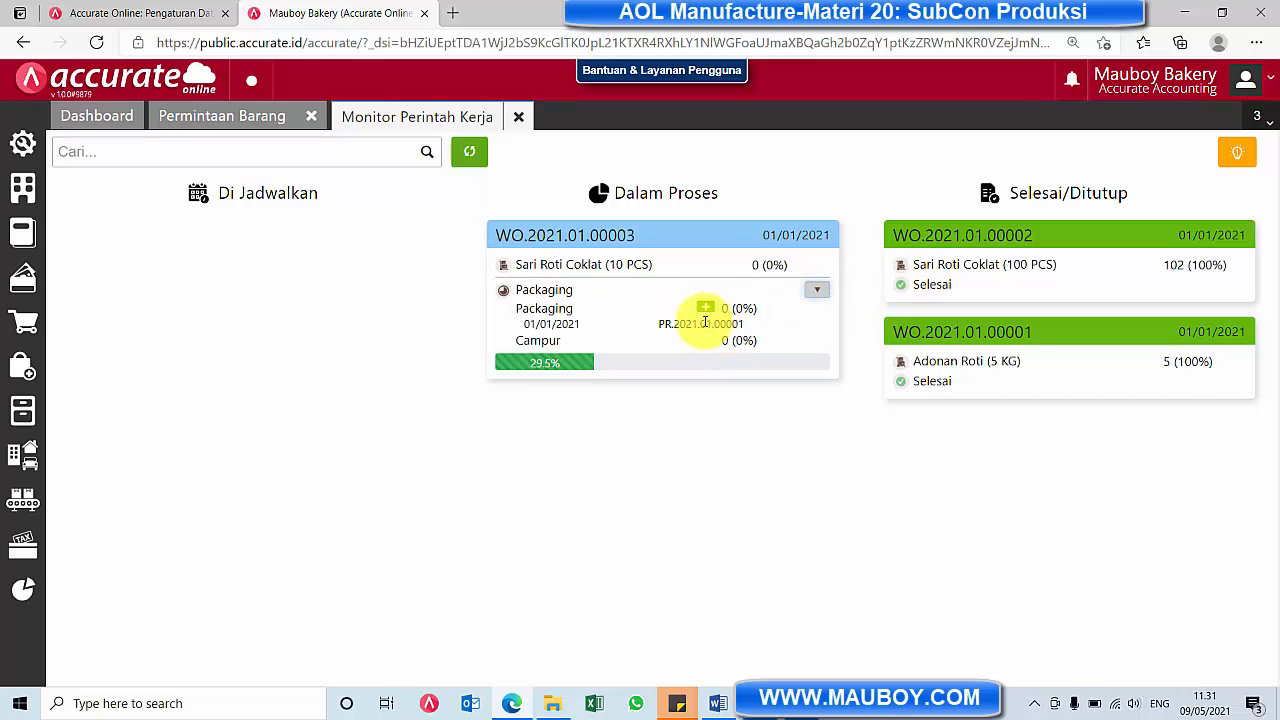
left_click_drag(672, 323, 741, 327)
left_click(812, 288)
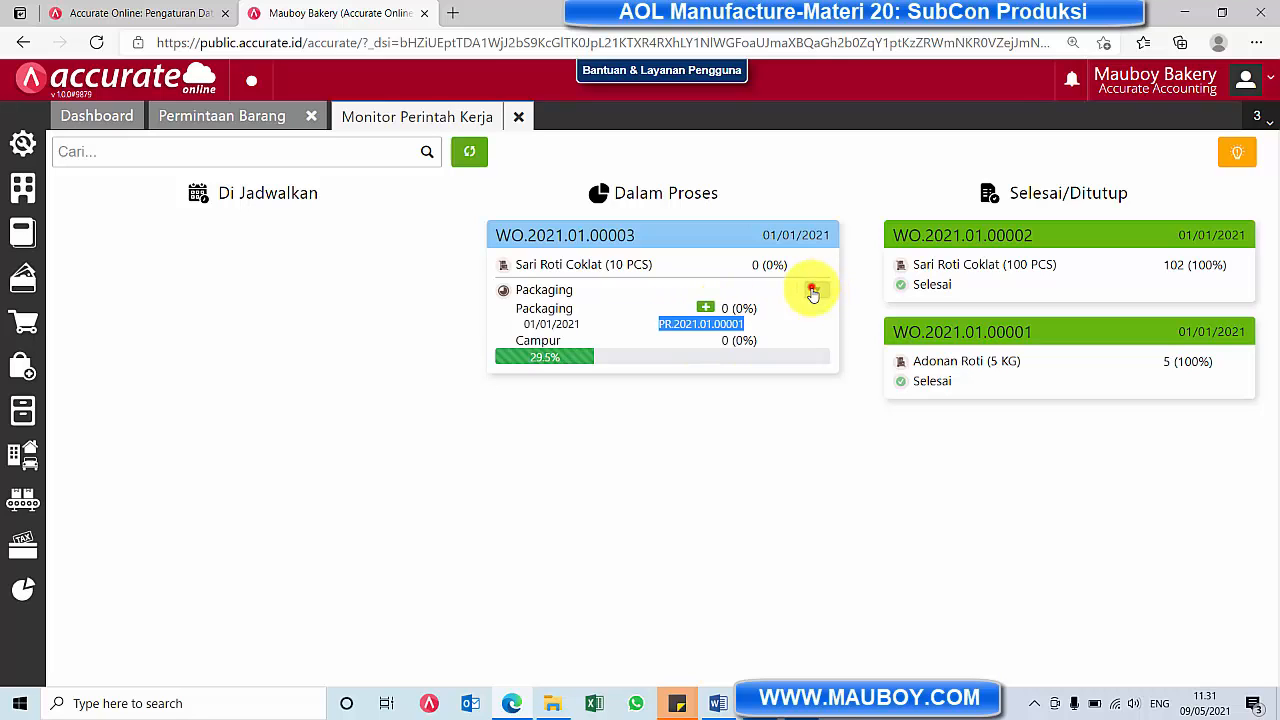
View a blank item request from the Packaging stage, close the blank forms, and recheck the stage details in Monitor Perintah Kerja
left_click(706, 310)
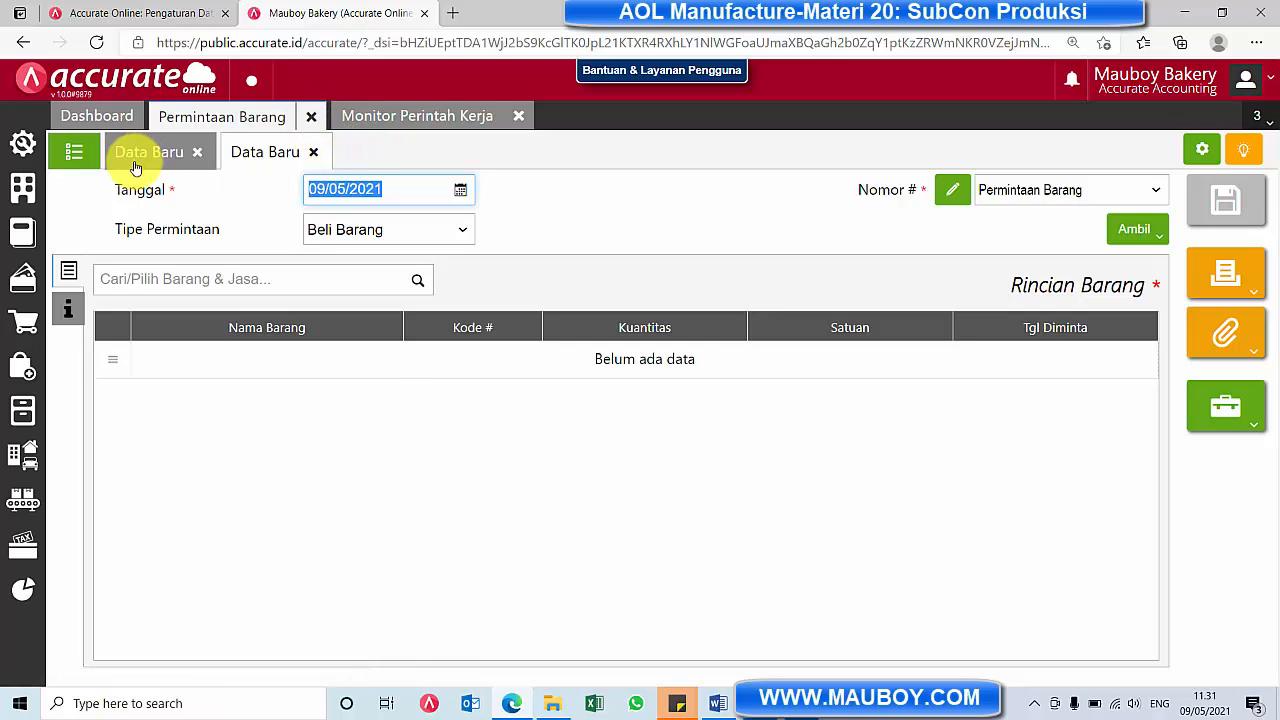
left_click(68, 307)
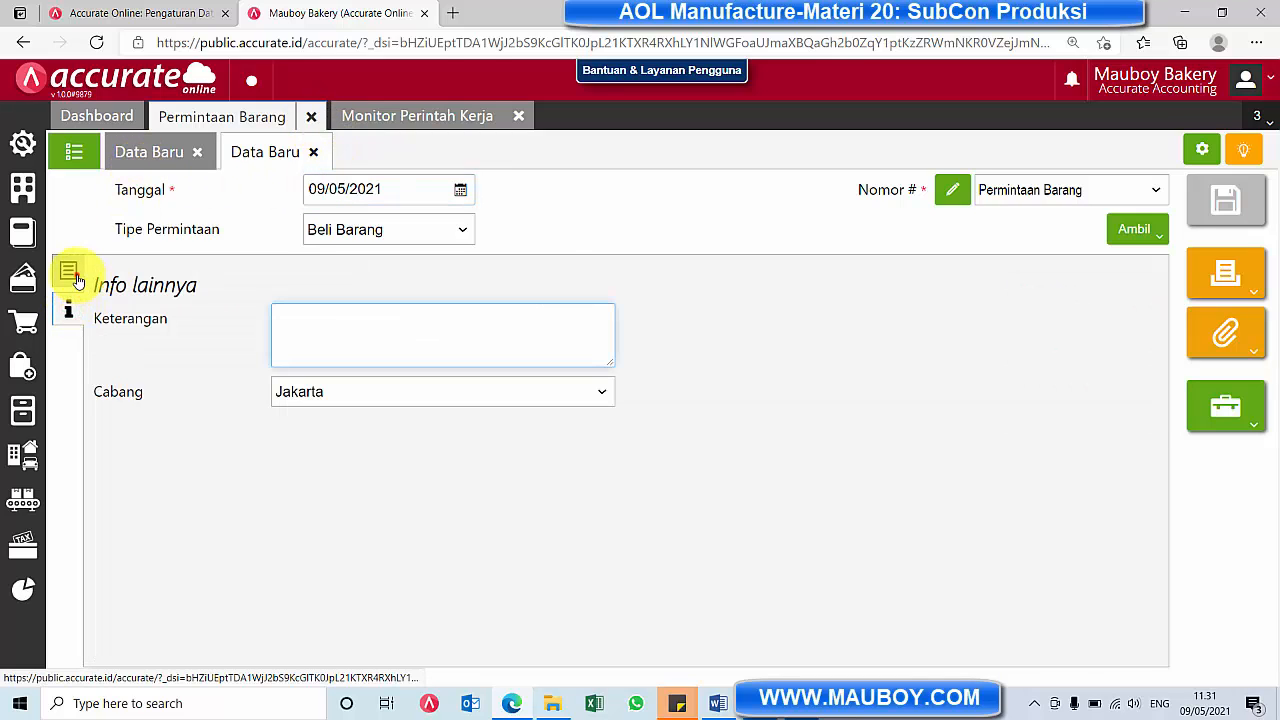
left_click(75, 276)
left_click(313, 151)
left_click(198, 151)
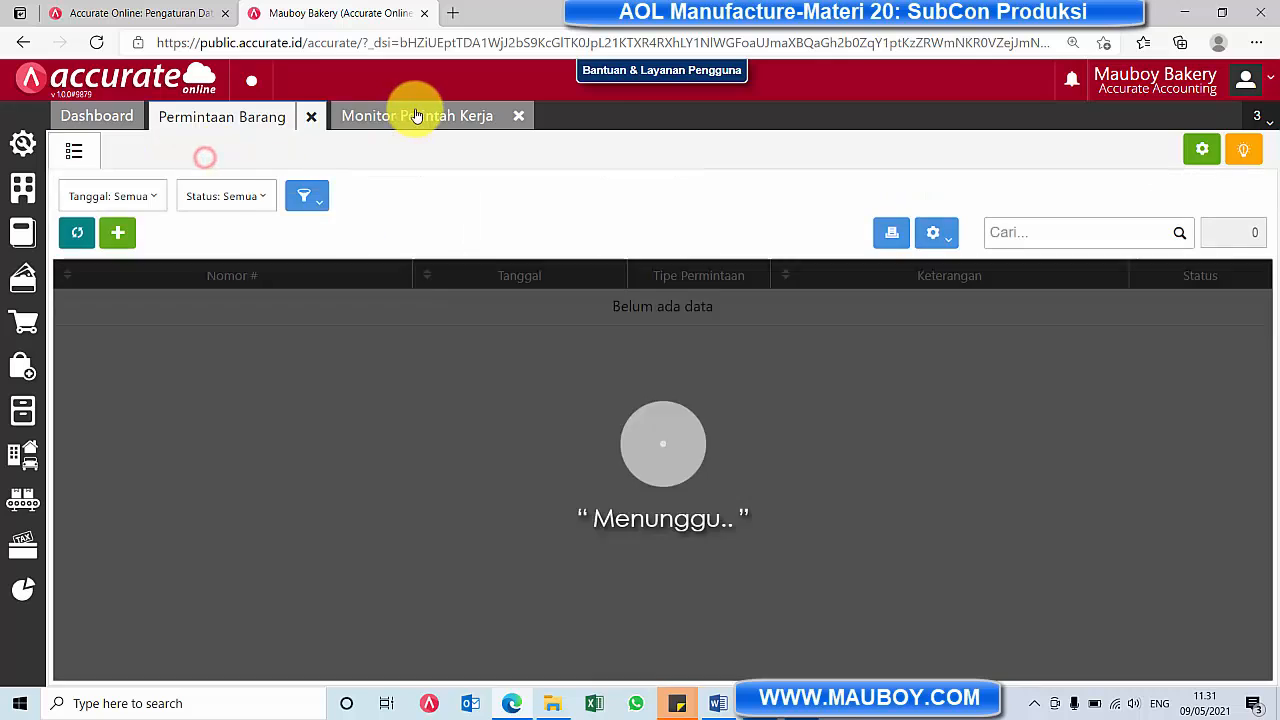
left_click(417, 116)
left_click(820, 290)
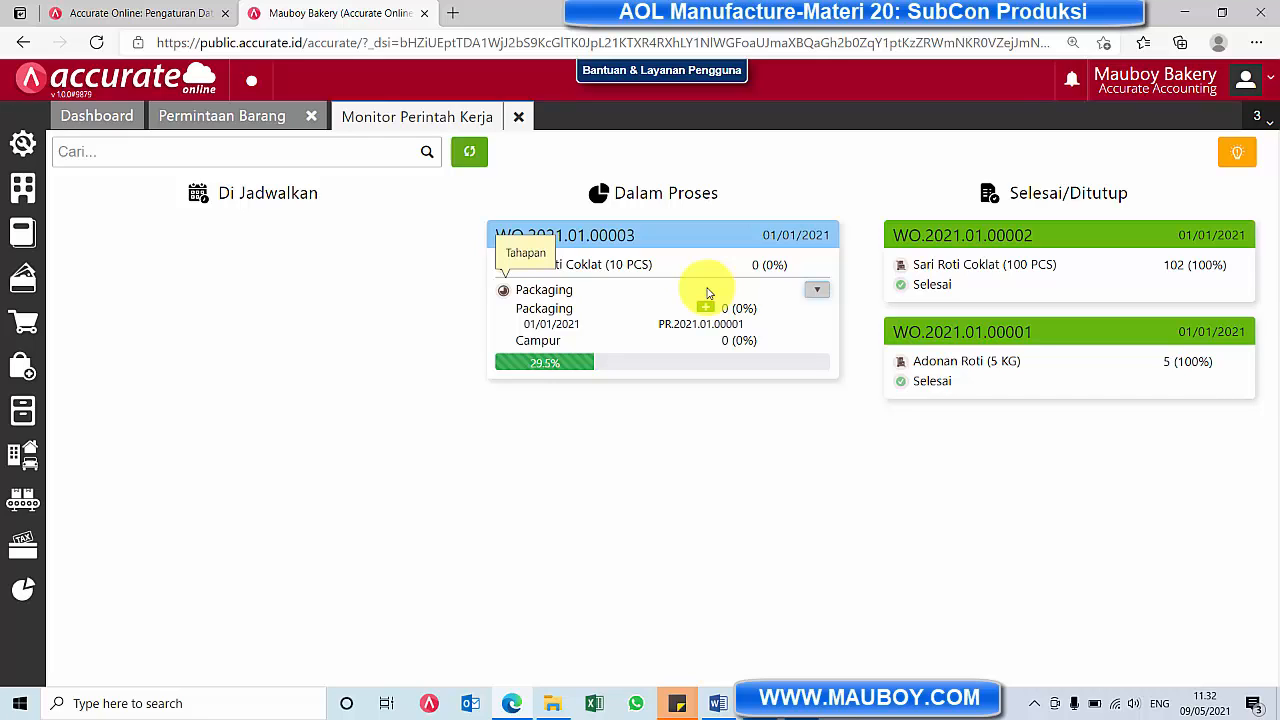
Review the starting Packaging record for 10 PCS in Tahapan Proses and its linked item request, and close Permintaan Barang
left_click(23, 500)
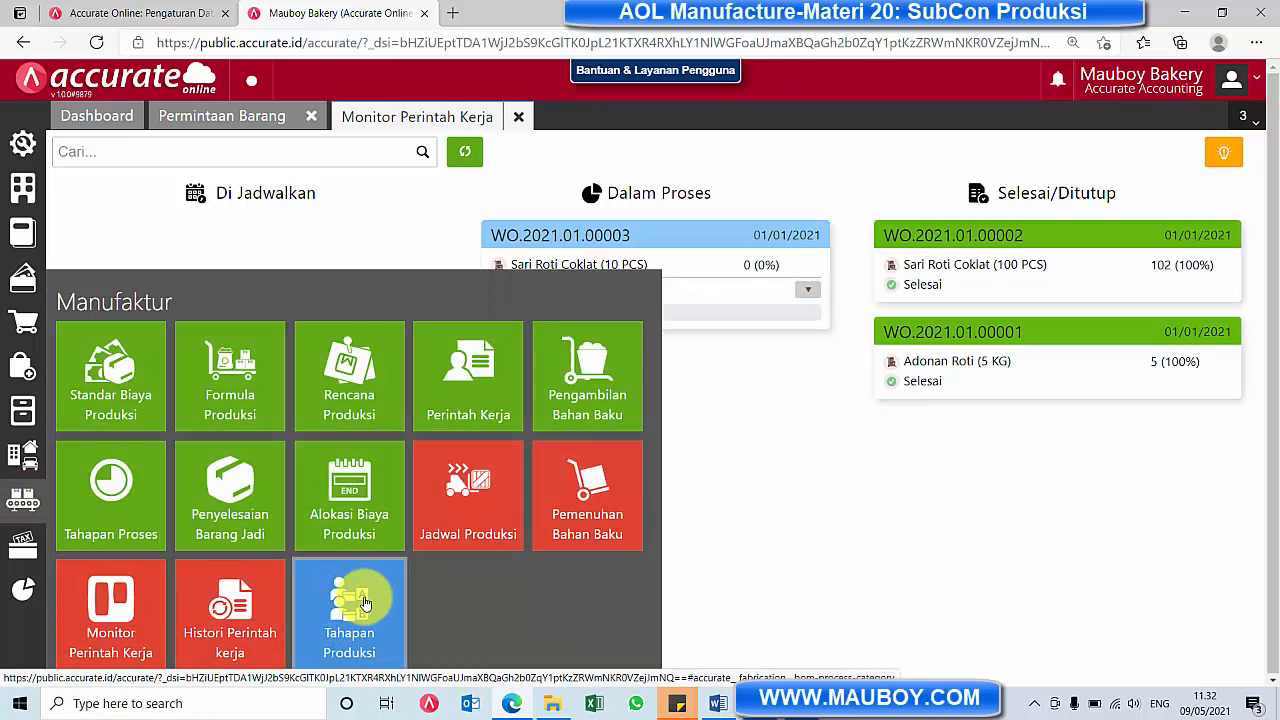
left_click(111, 487)
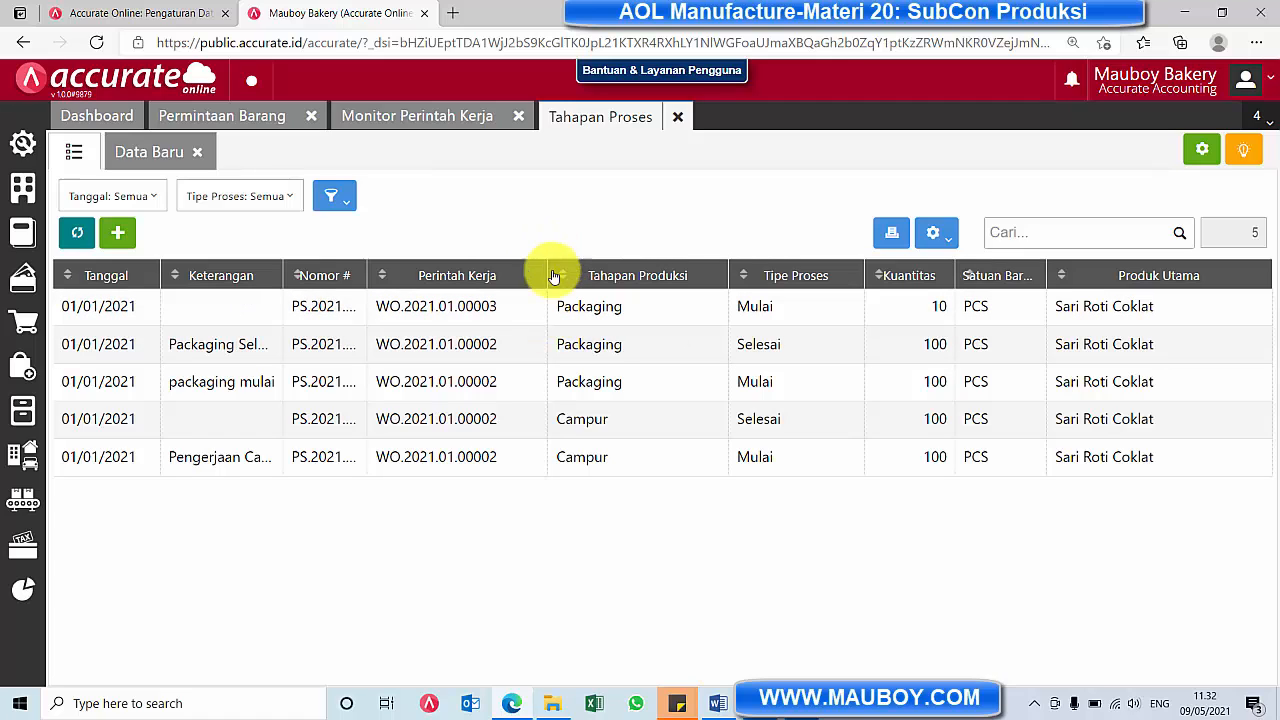
left_click(632, 310)
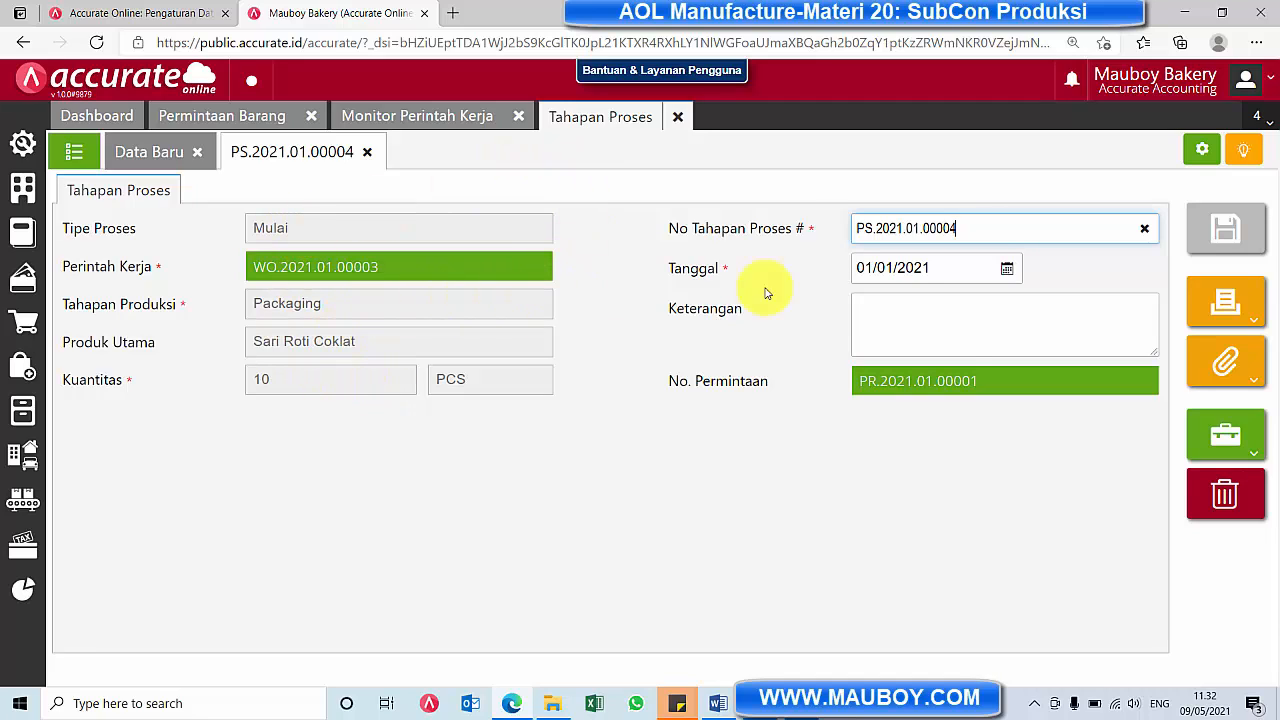
left_click(937, 384)
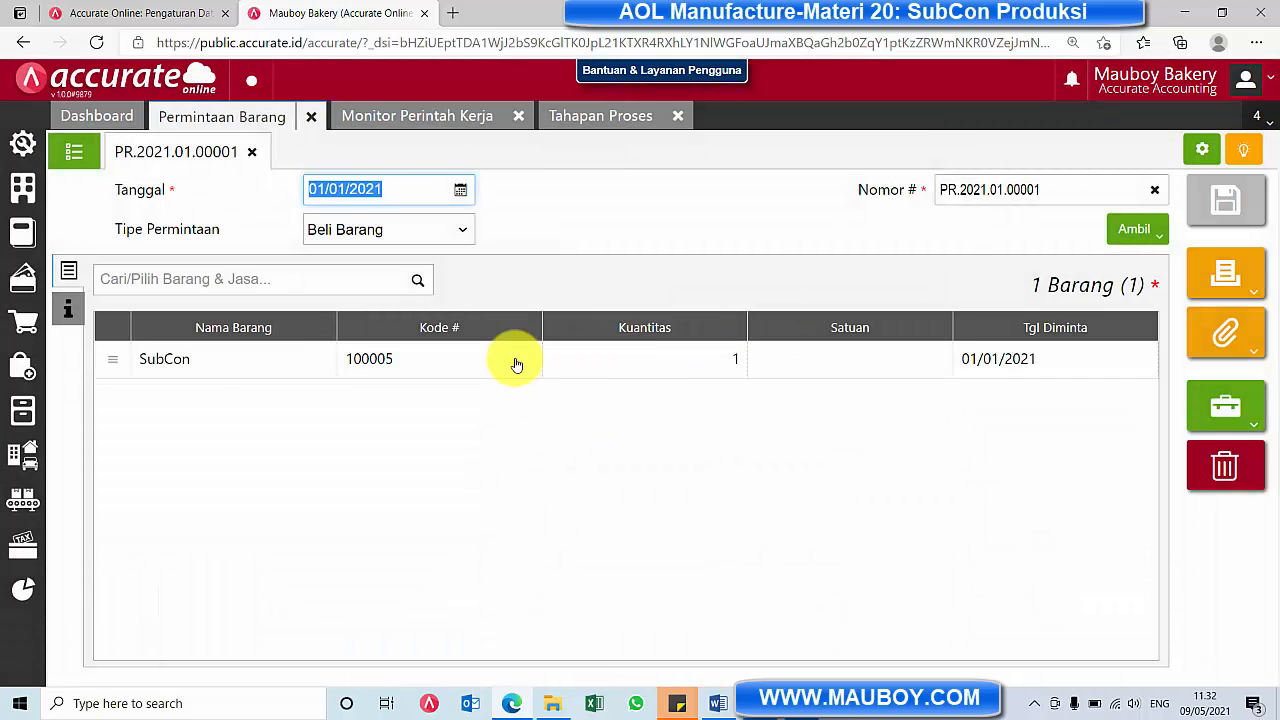
left_click(311, 118)
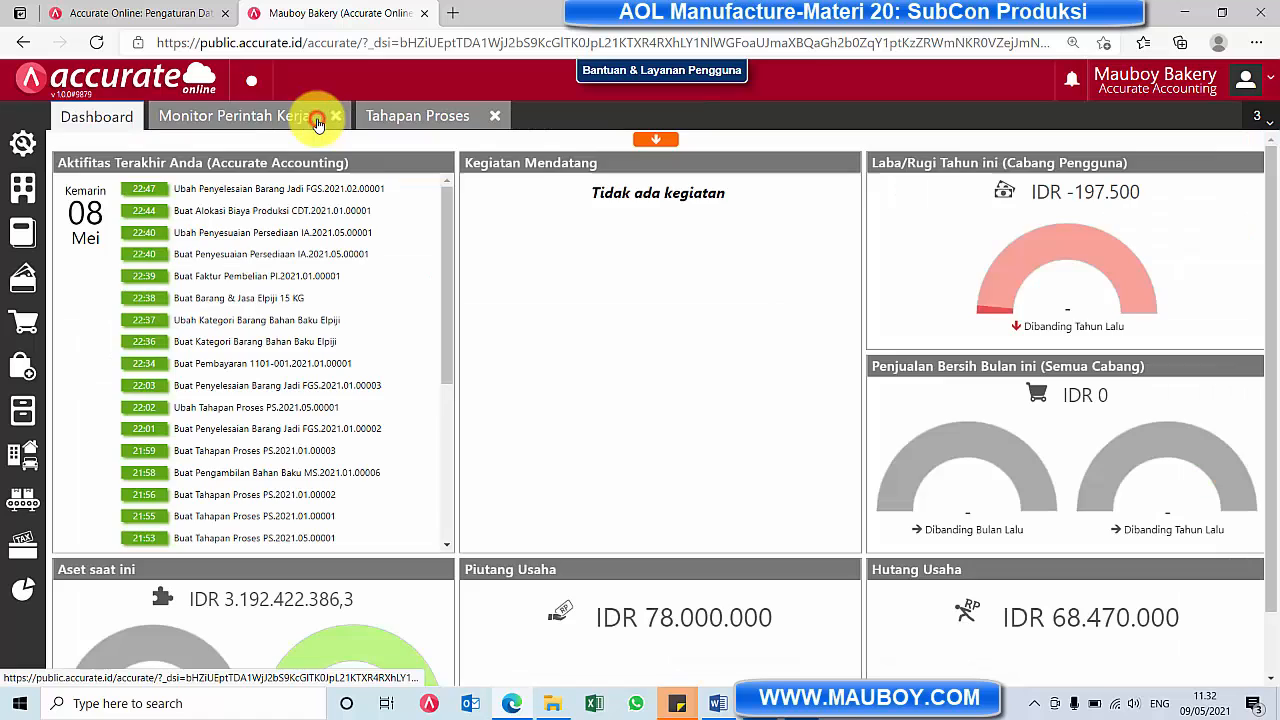
Recheck the Packaging stage's linked item request in Monitor Perintah Kerja and its Tahapan Proses record, and close both forms
left_click(290, 117)
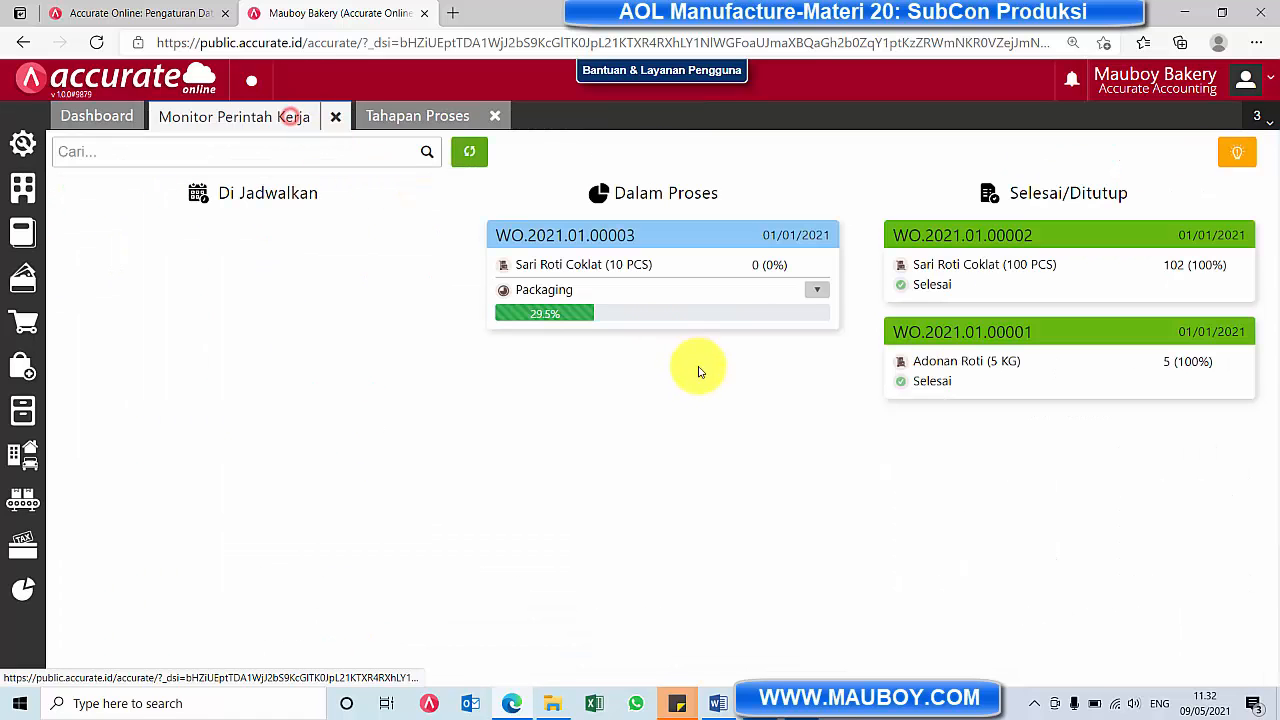
left_click(819, 291)
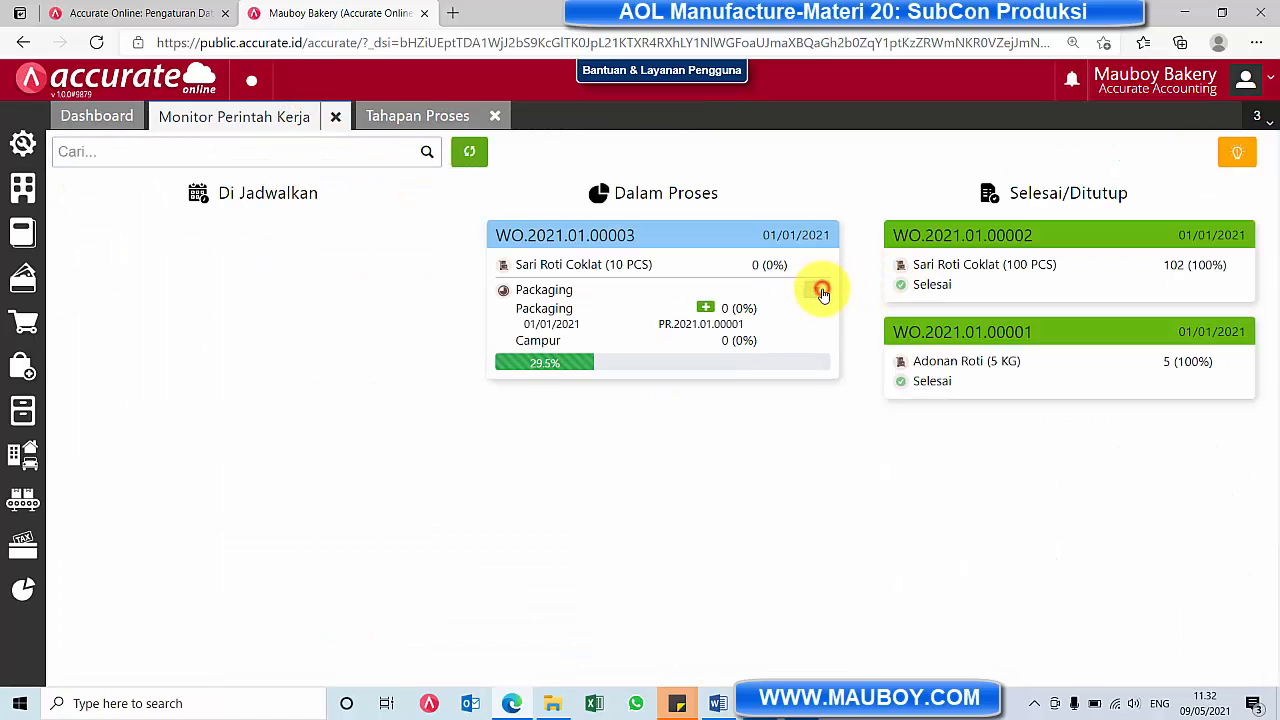
left_click(440, 116)
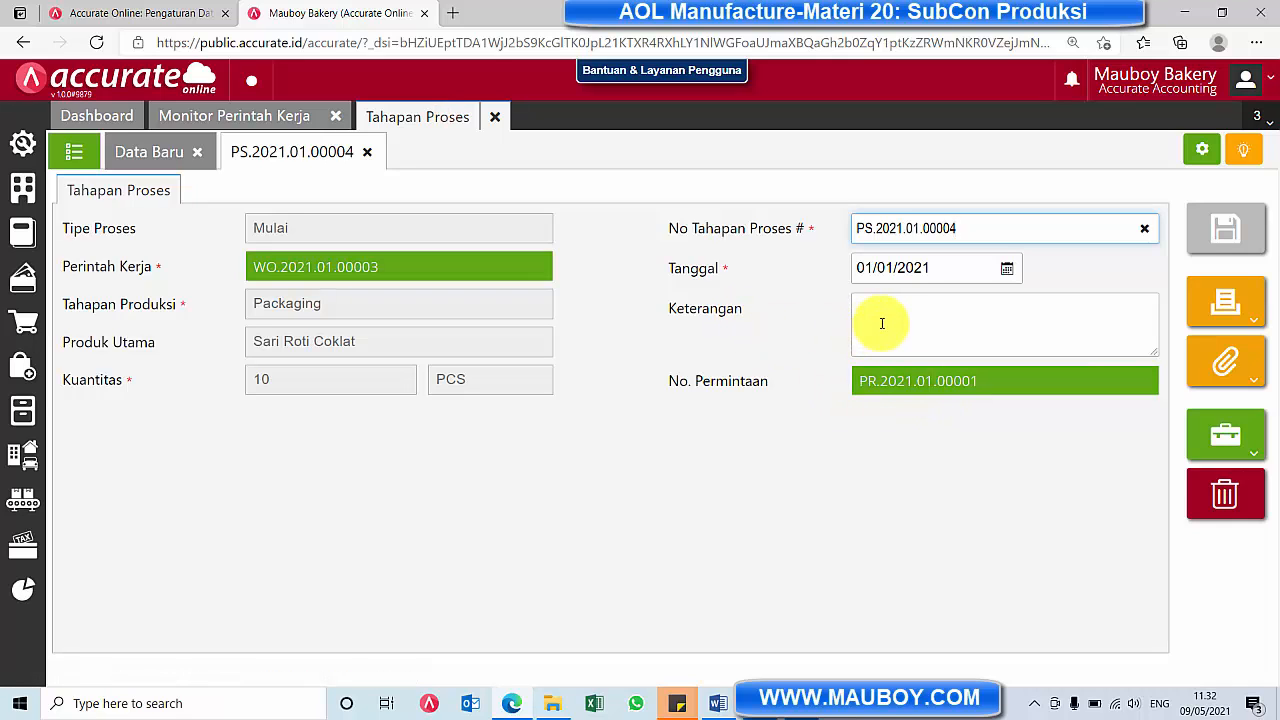
left_click(490, 118)
left_click(338, 119)
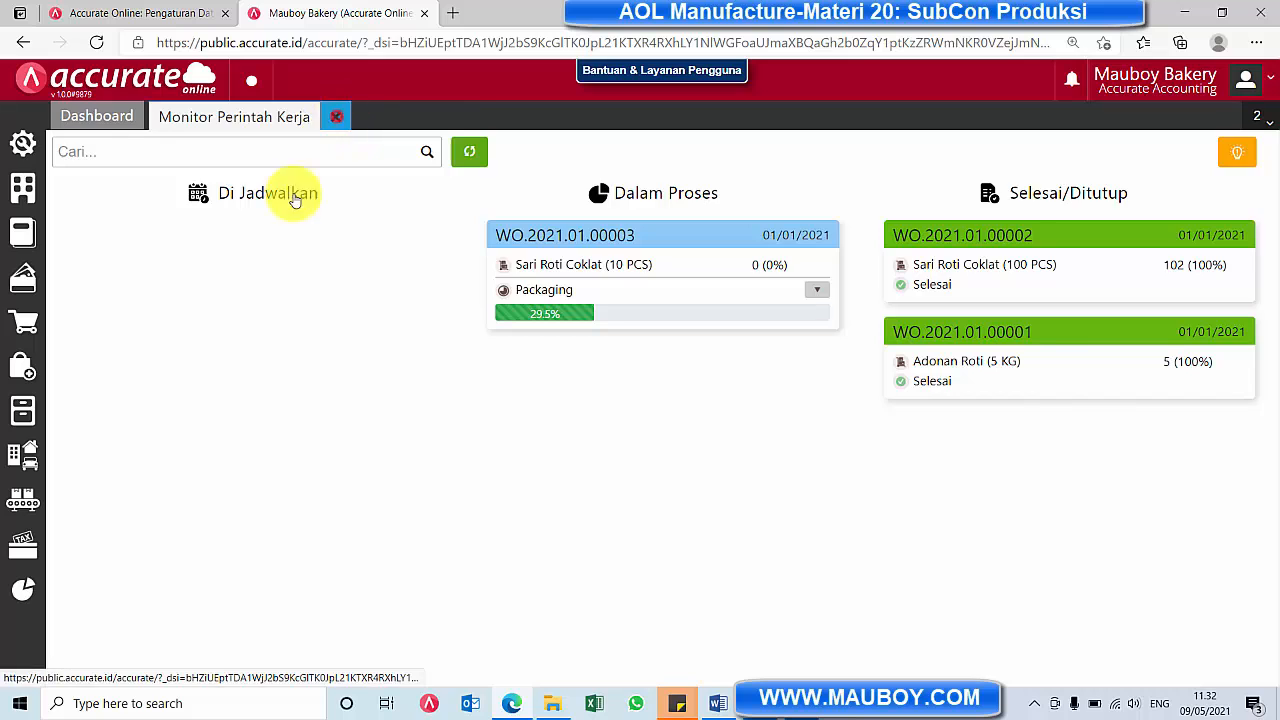
Start a new Pesanan Pembelian with Aneka Furniture, PT as the supplier and check the list of existing purchase orders
left_click(22, 412)
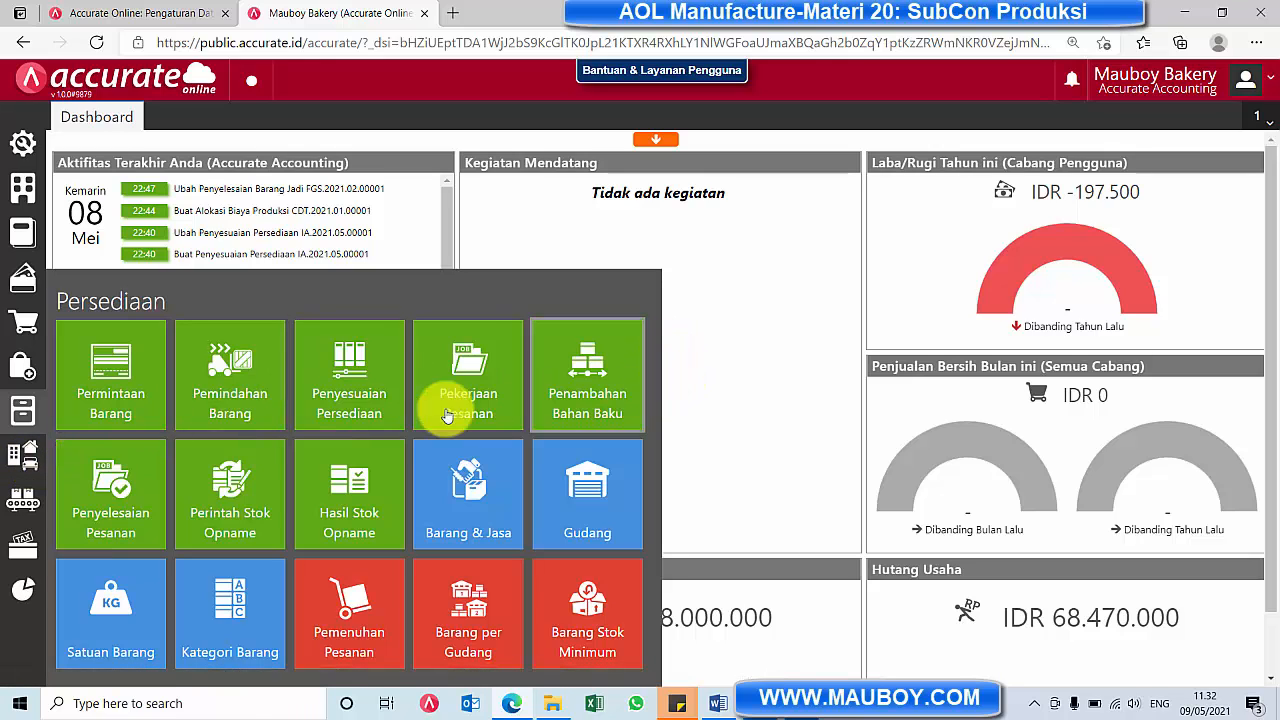
left_click(24, 366)
left_click(128, 390)
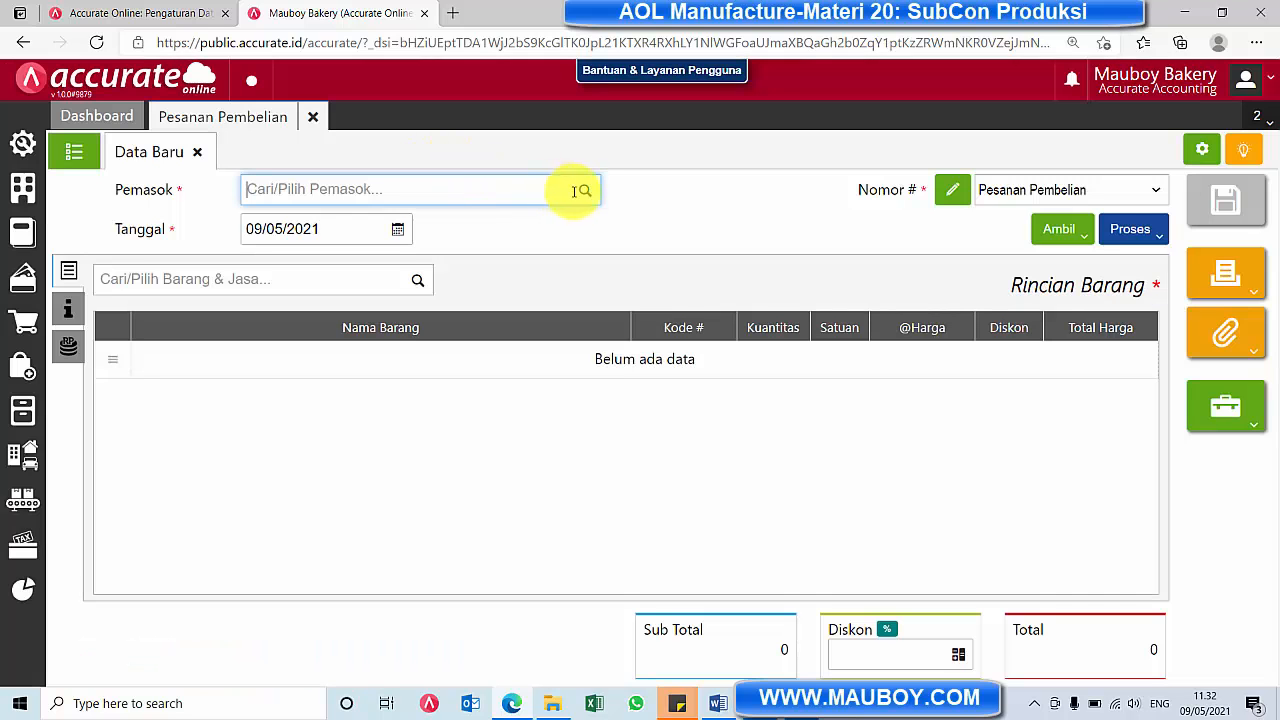
left_click(585, 190)
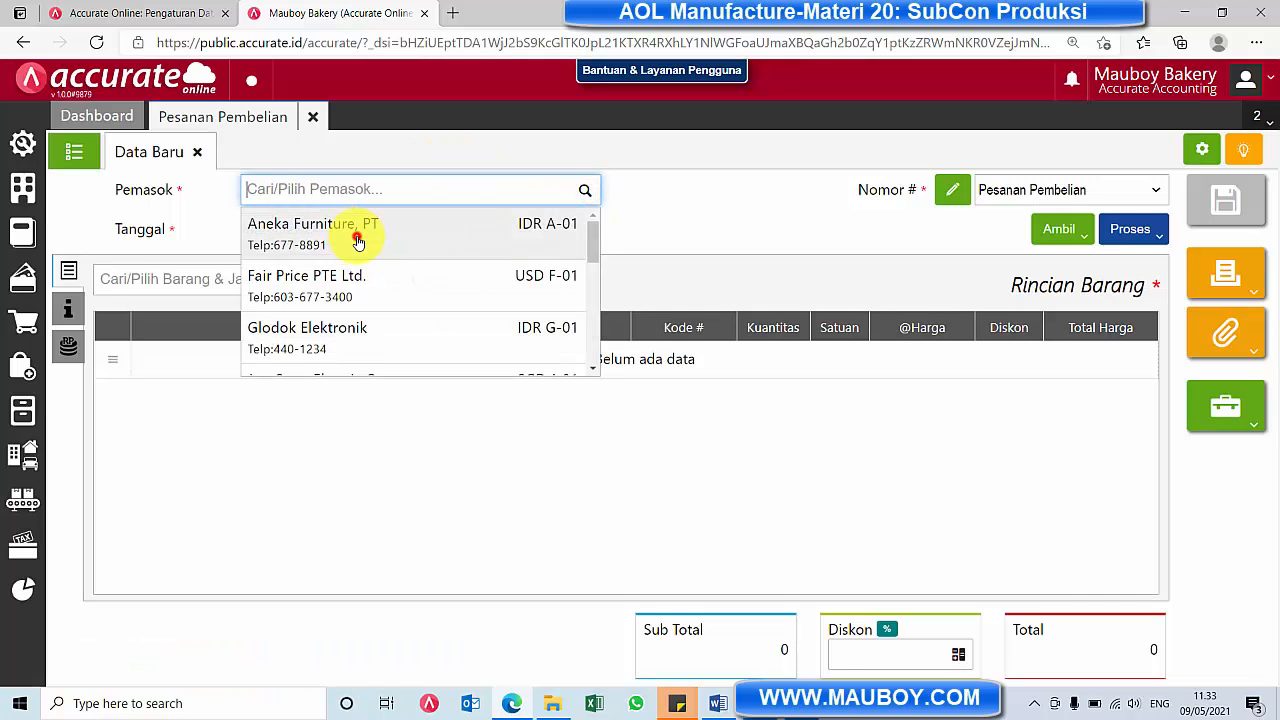
left_click(358, 235)
left_click(74, 151)
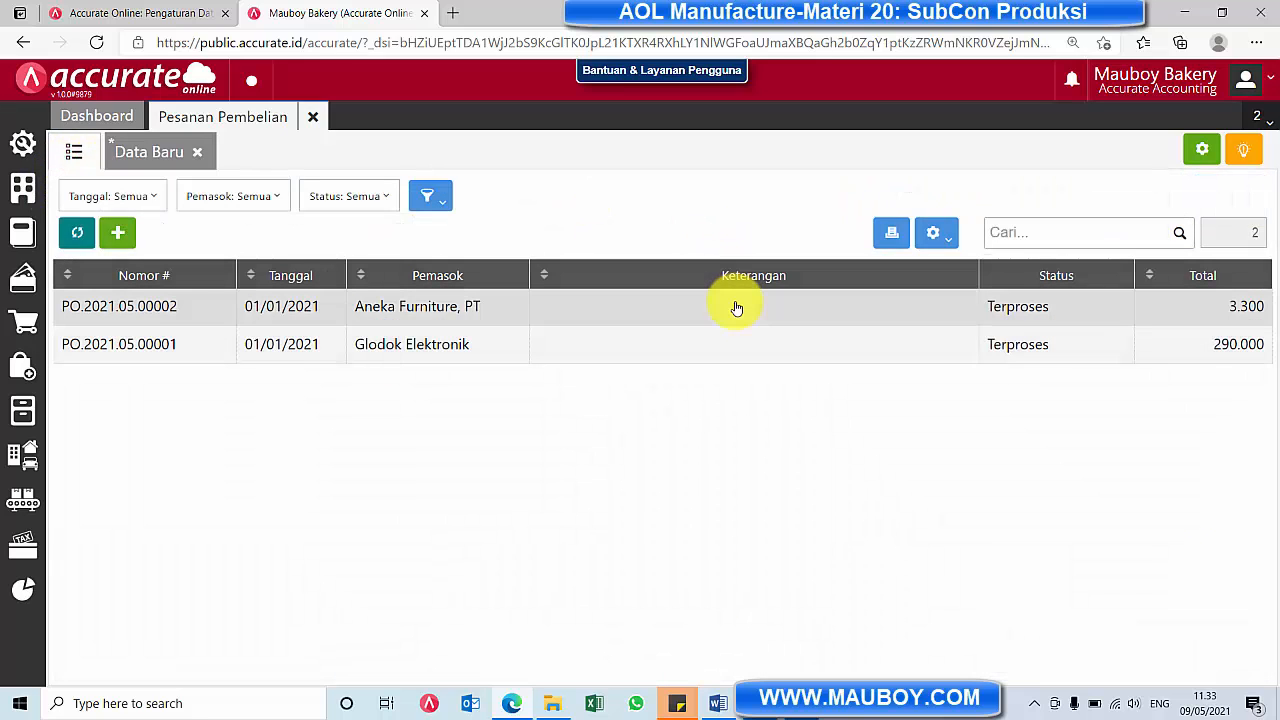
left_click(178, 160)
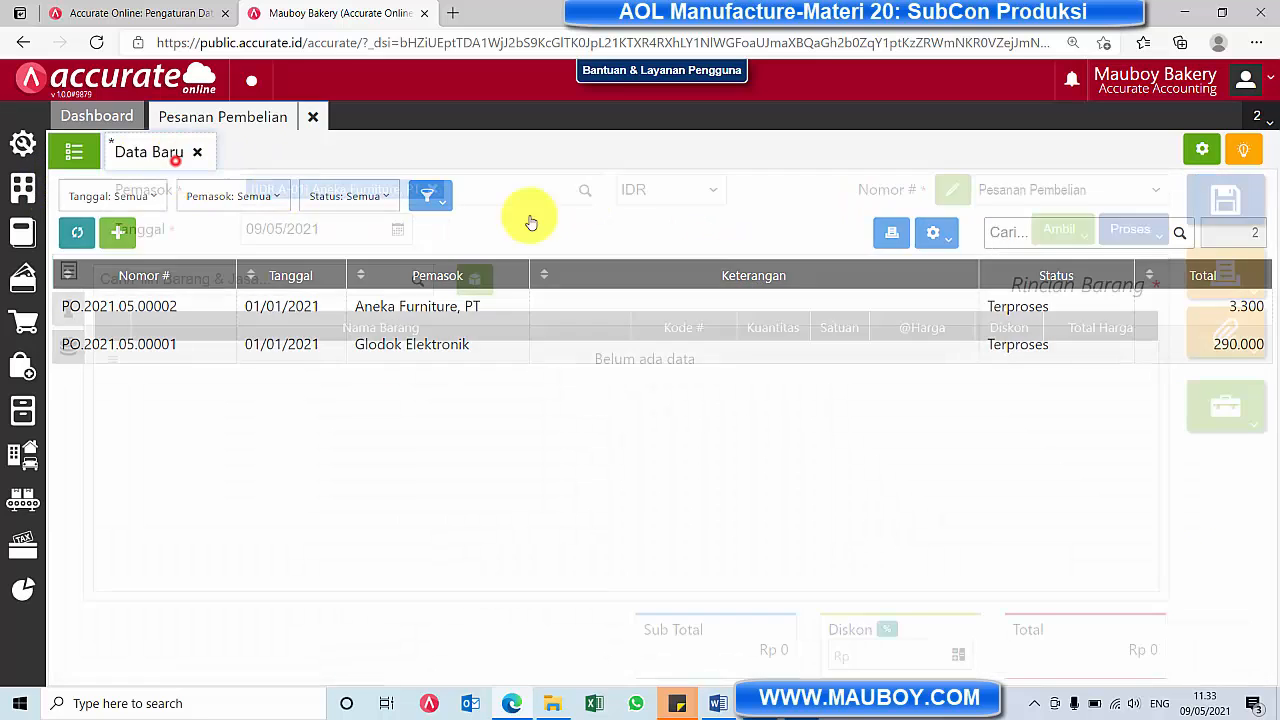
Copy the SubCon item from the saved Permintaan Barang into the new purchase order
left_click(1059, 229)
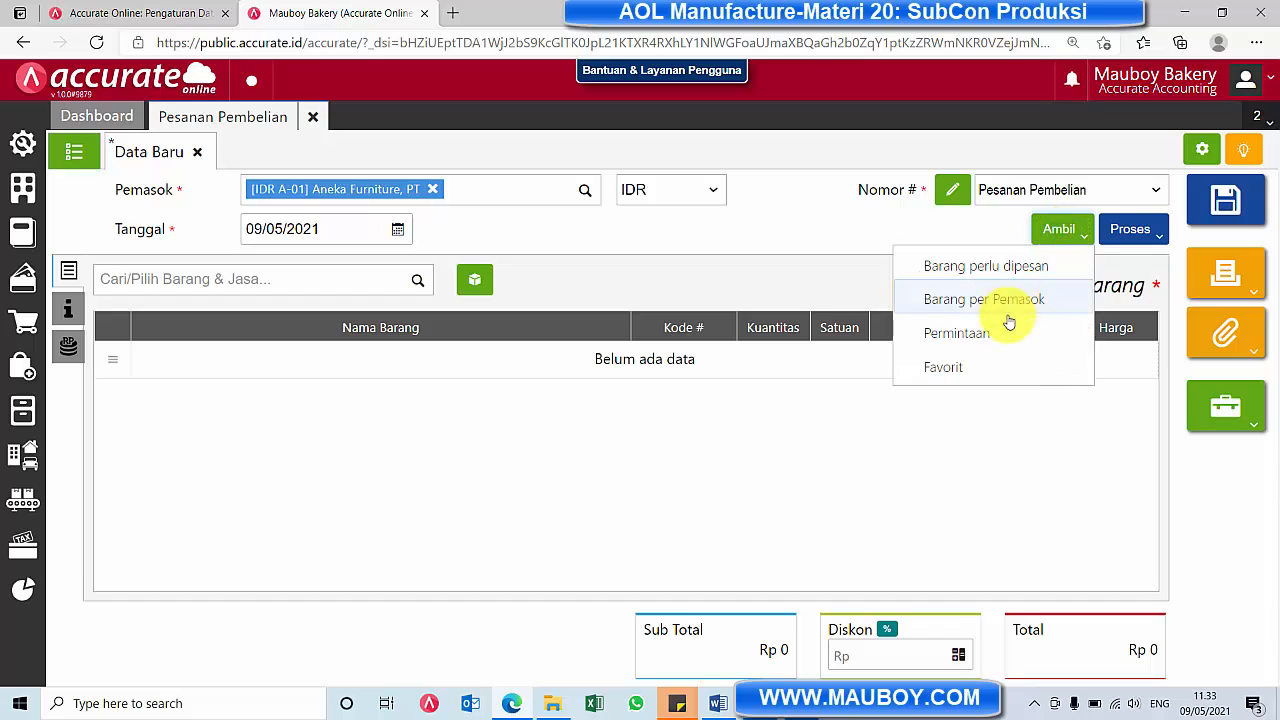
left_click(995, 337)
left_click(693, 232)
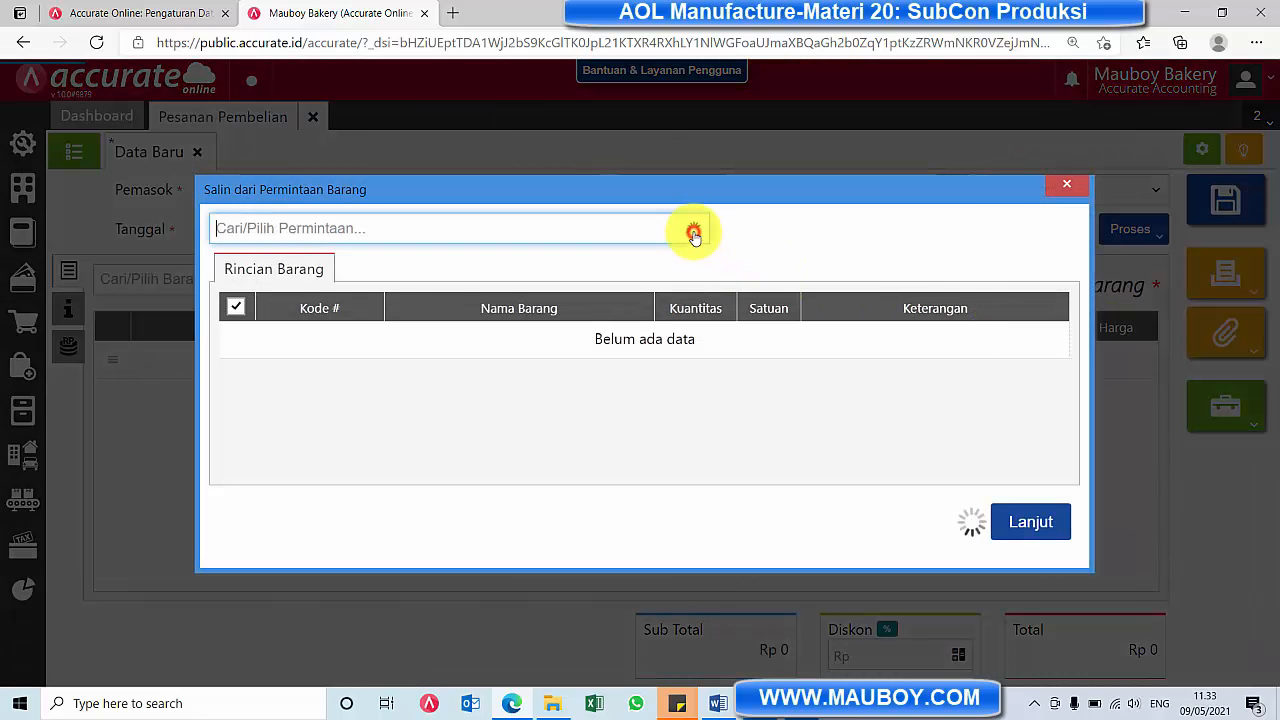
left_click(408, 284)
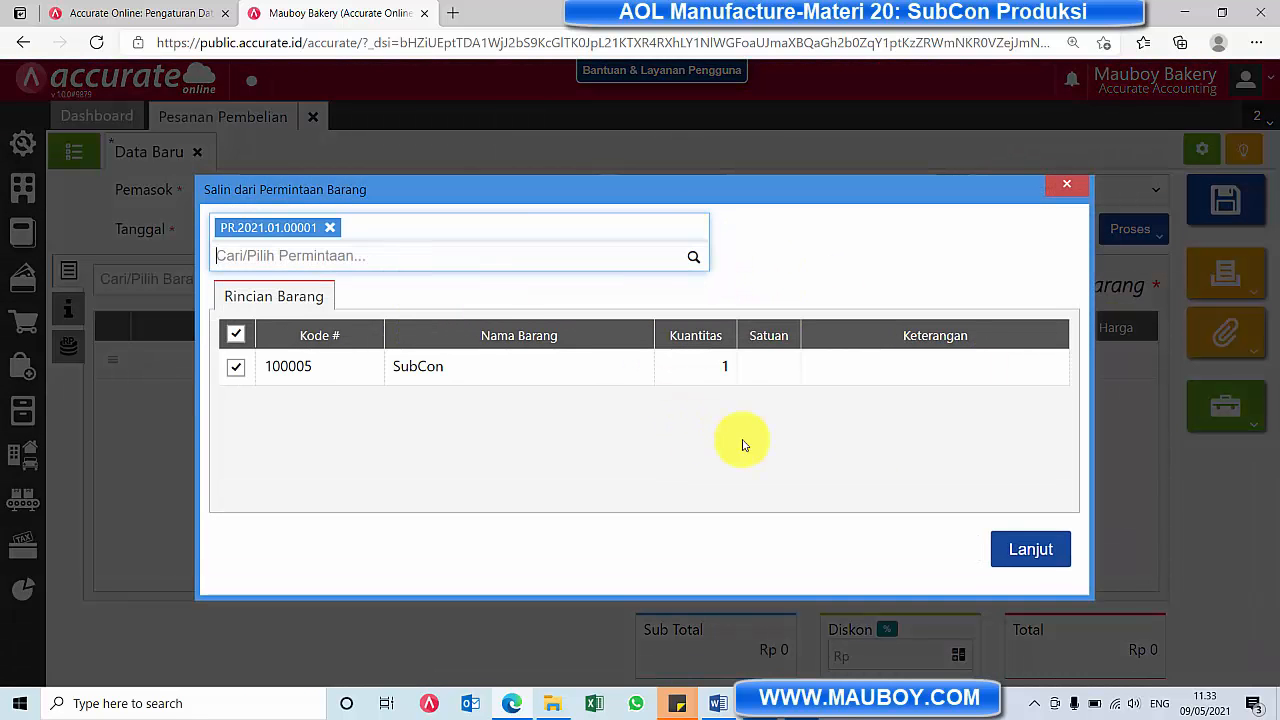
left_click(1030, 525)
Set the purchase order's Tanggal to 01/01/2021, review its Info lainnya, and save it
left_click(400, 240)
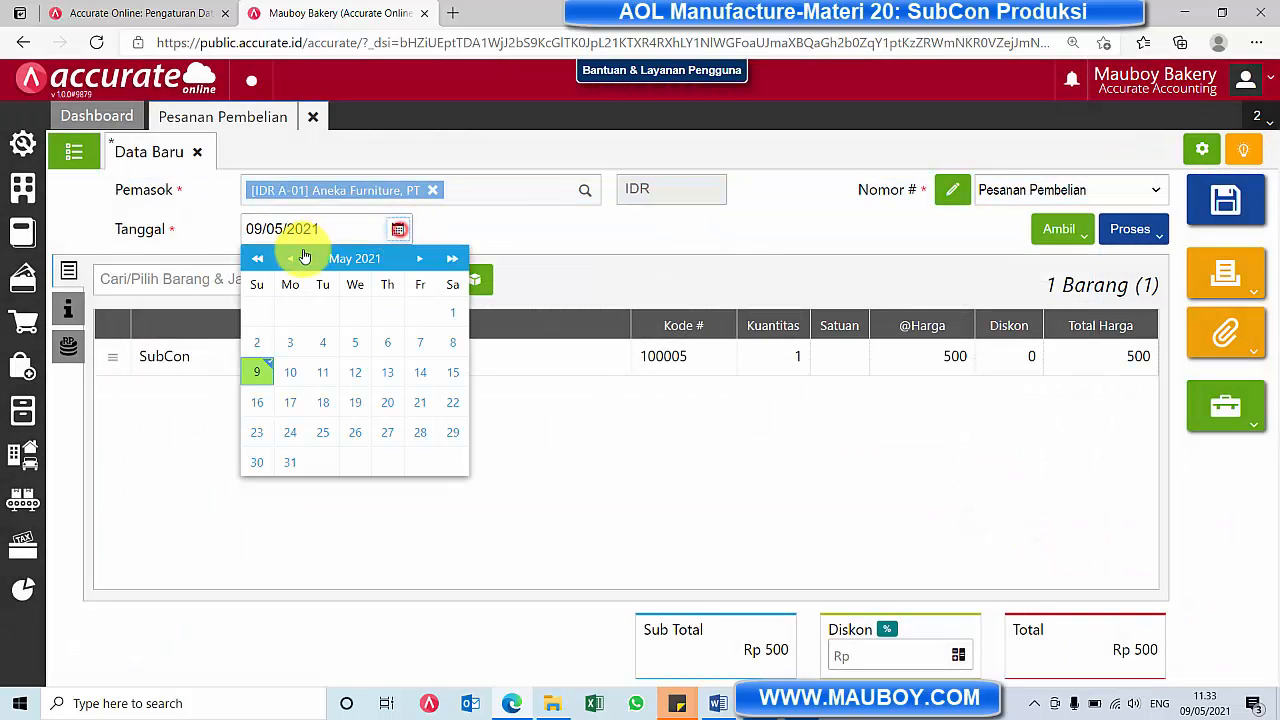
left_click(295, 259)
left_click(295, 259)
left_click(295, 259)
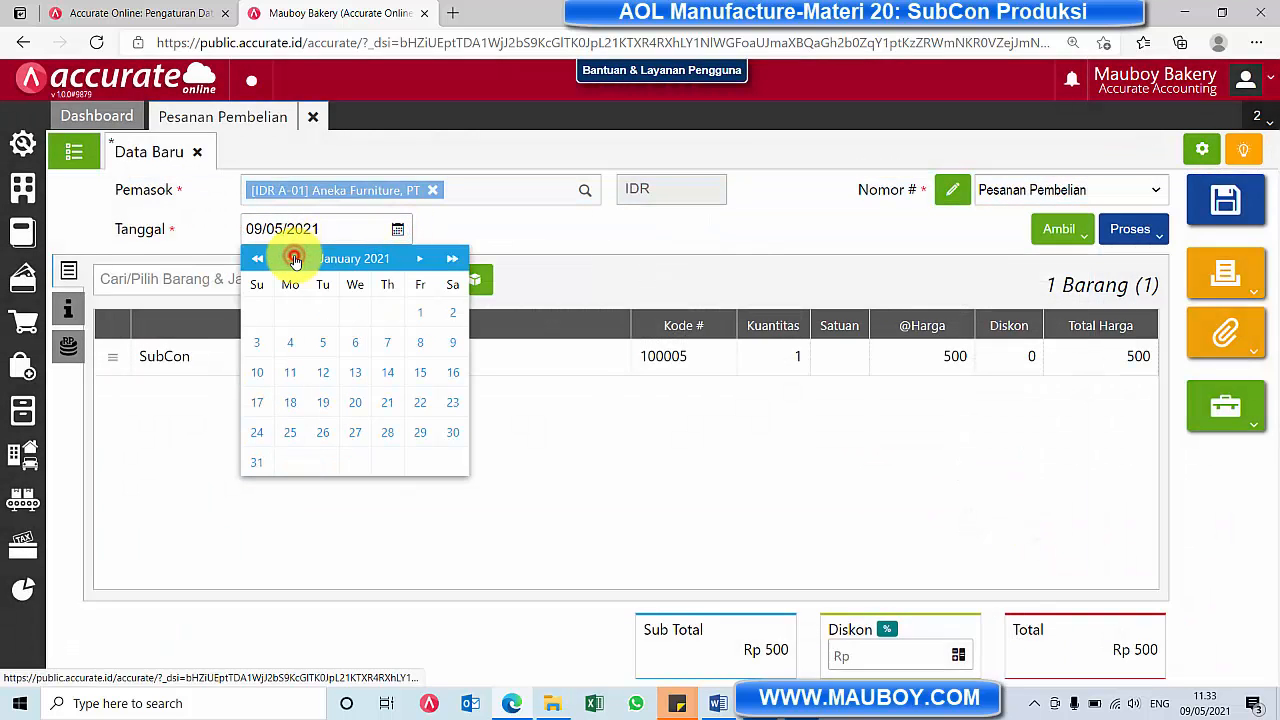
left_click(419, 312)
left_click(66, 316)
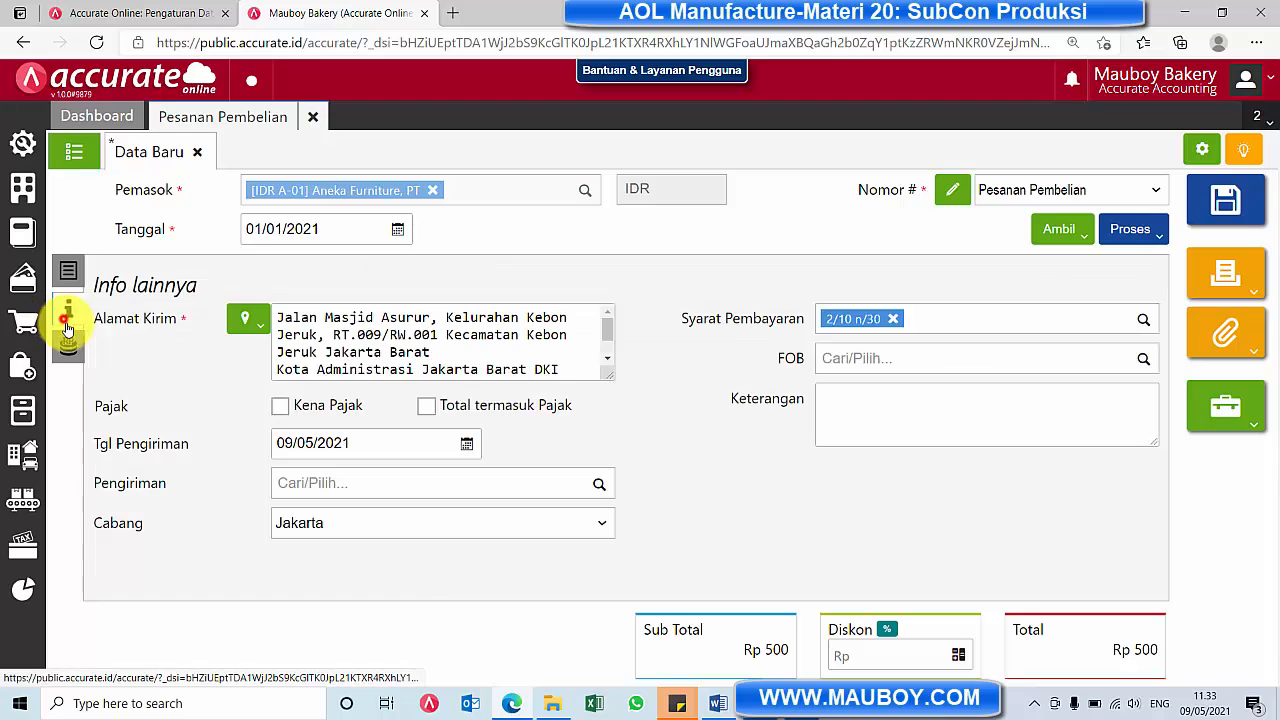
left_click(1225, 201)
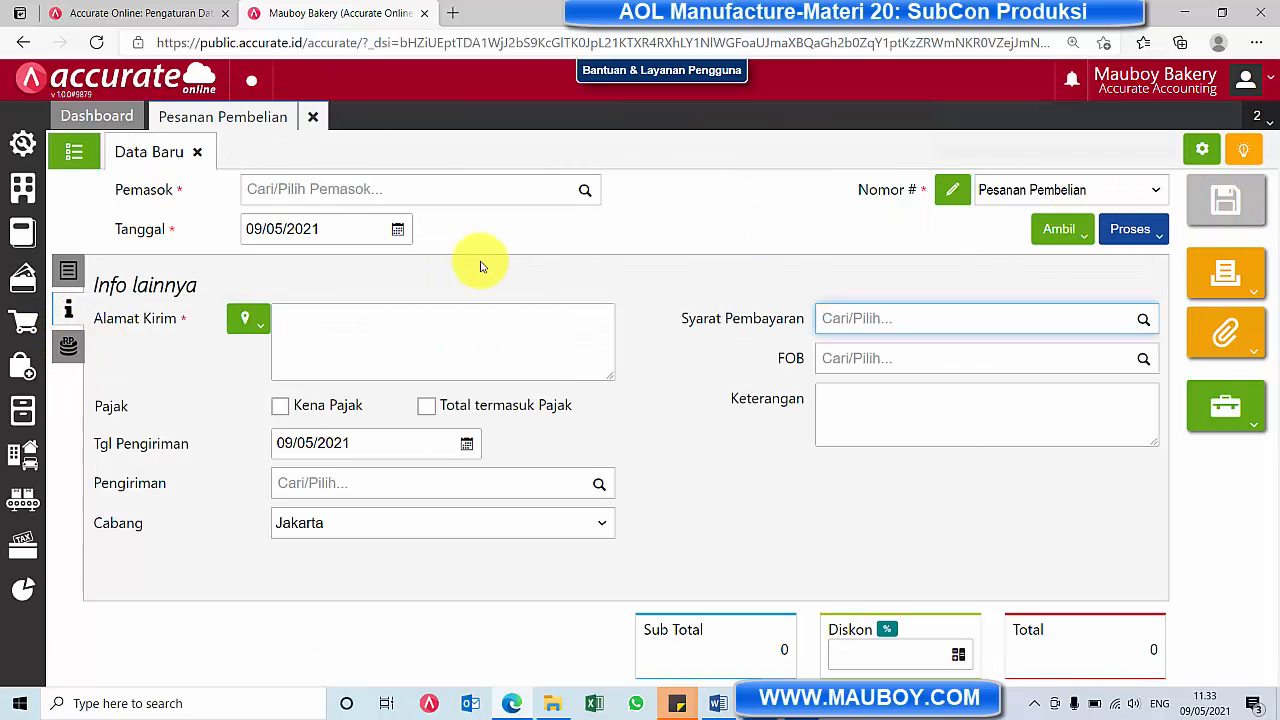
Check the purchase order linked to the Packaging stage in Monitor Perintah Kerja, and close the monitor and the blank purchase order
left_click(25, 500)
left_click(126, 612)
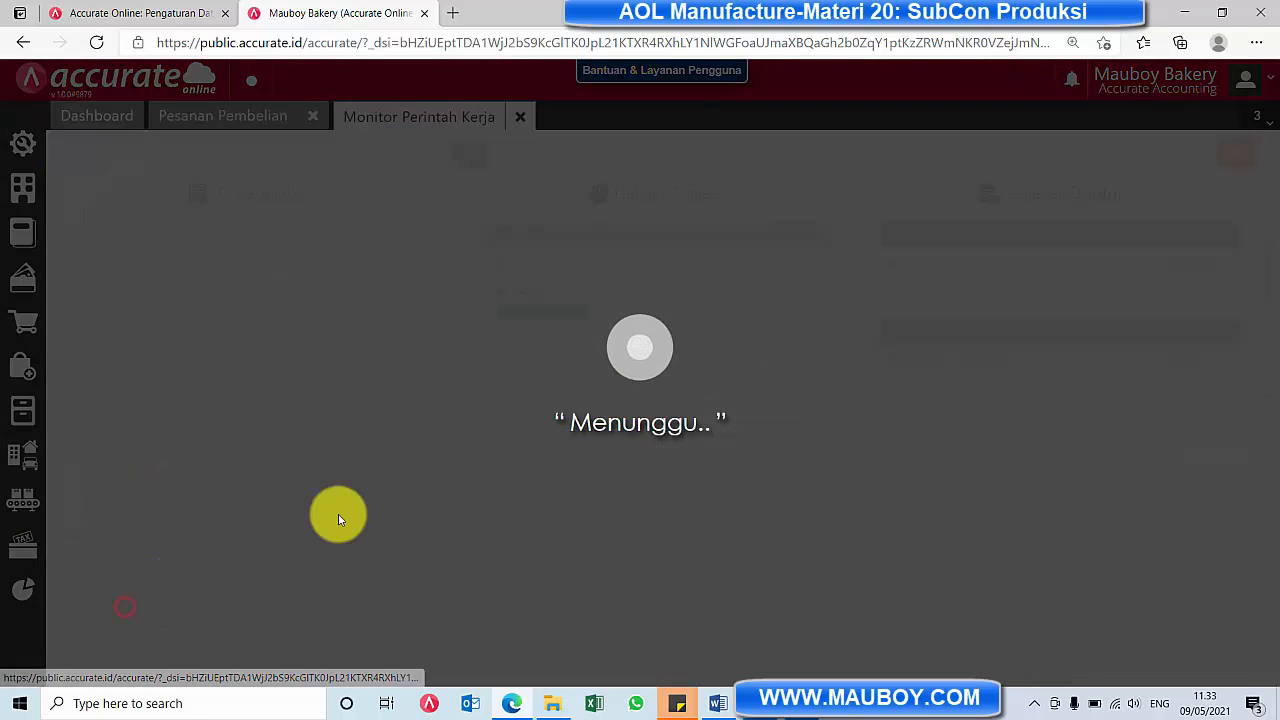
left_click(820, 290)
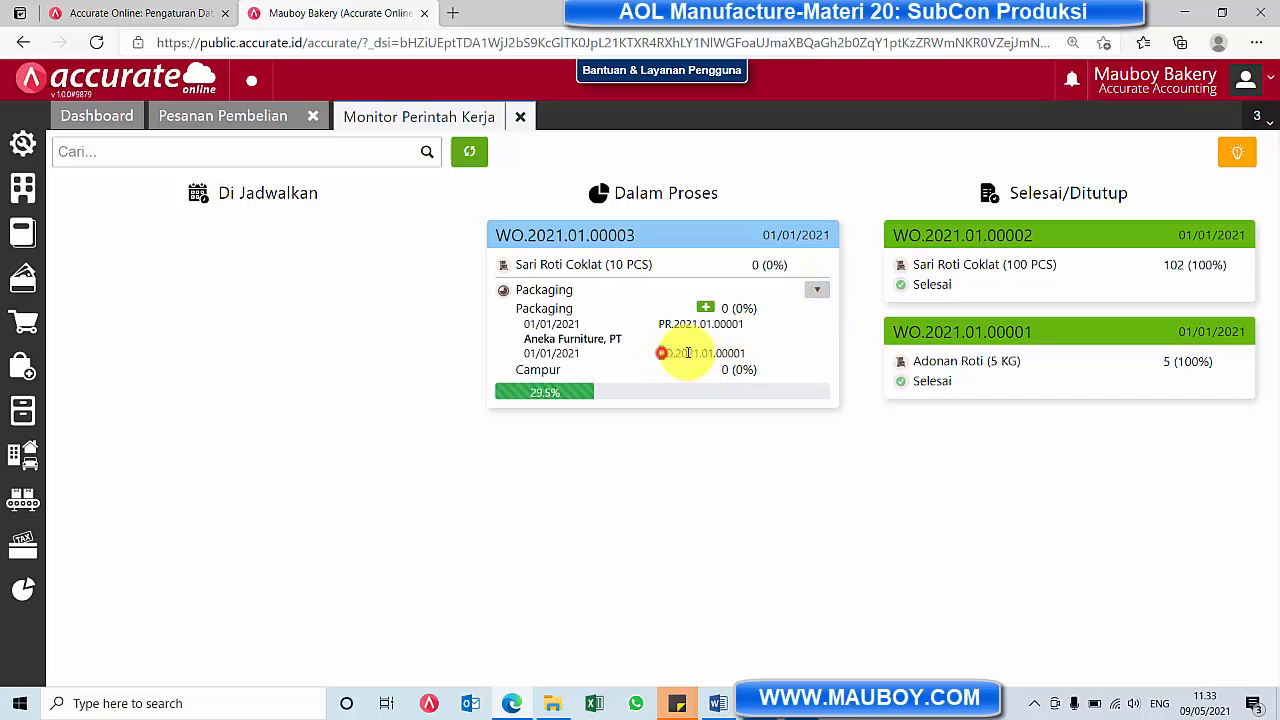
left_click_drag(661, 353, 749, 356)
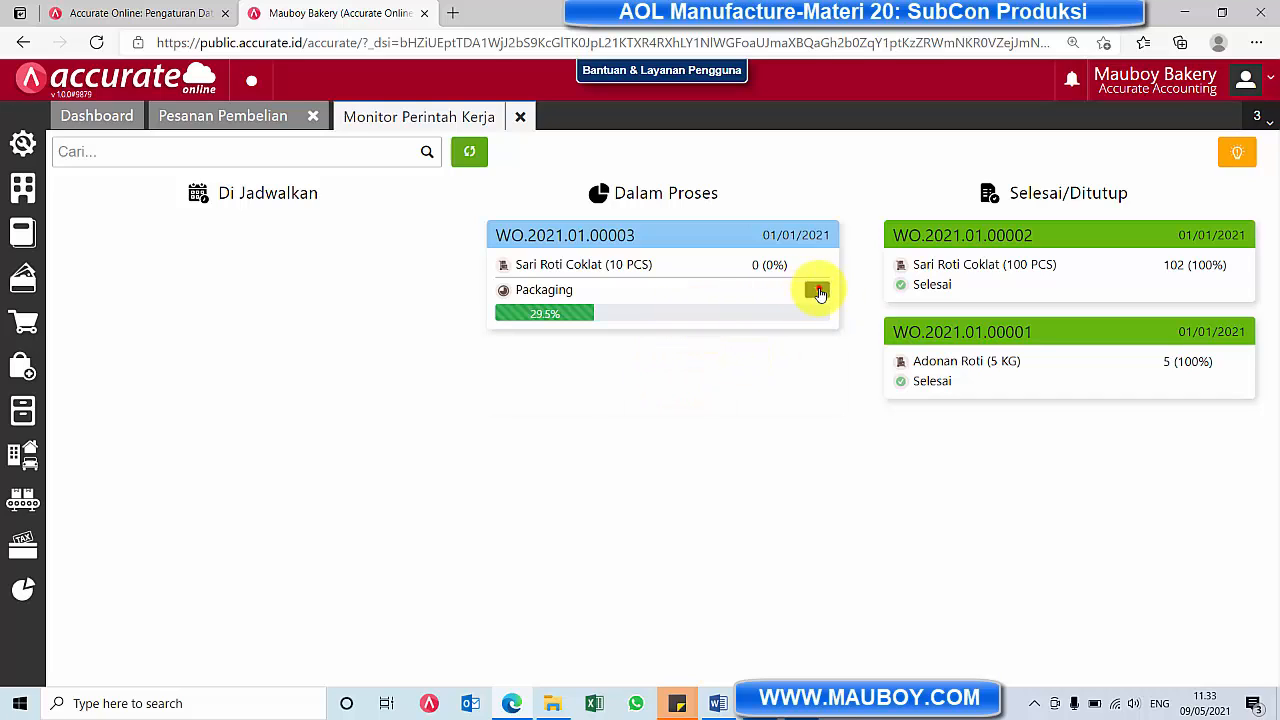
left_click(820, 290)
left_click(670, 353)
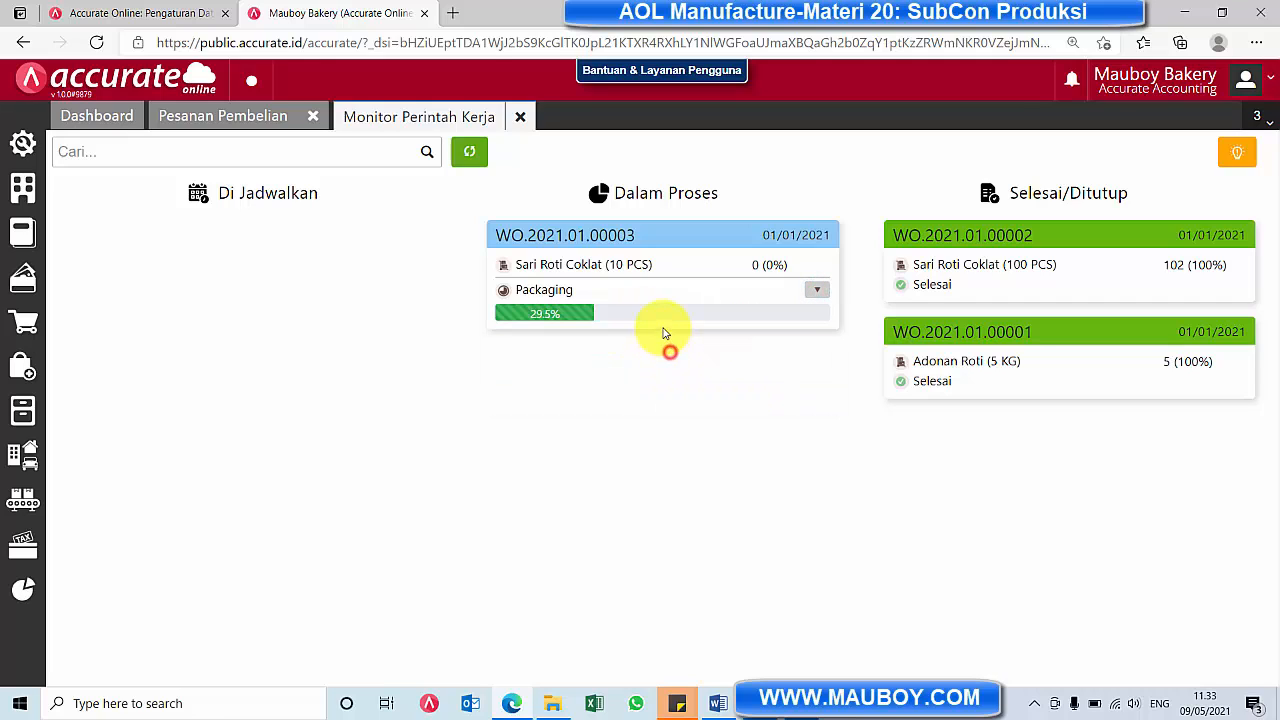
left_click(818, 290)
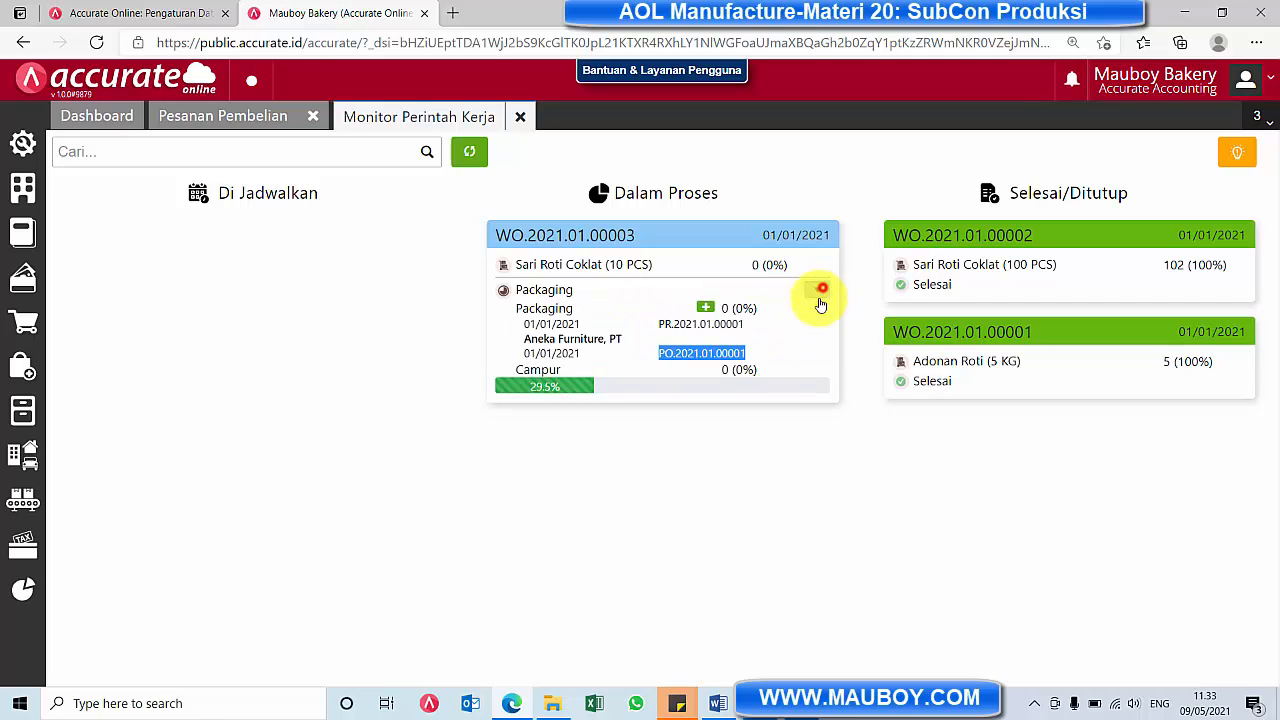
left_click(517, 118)
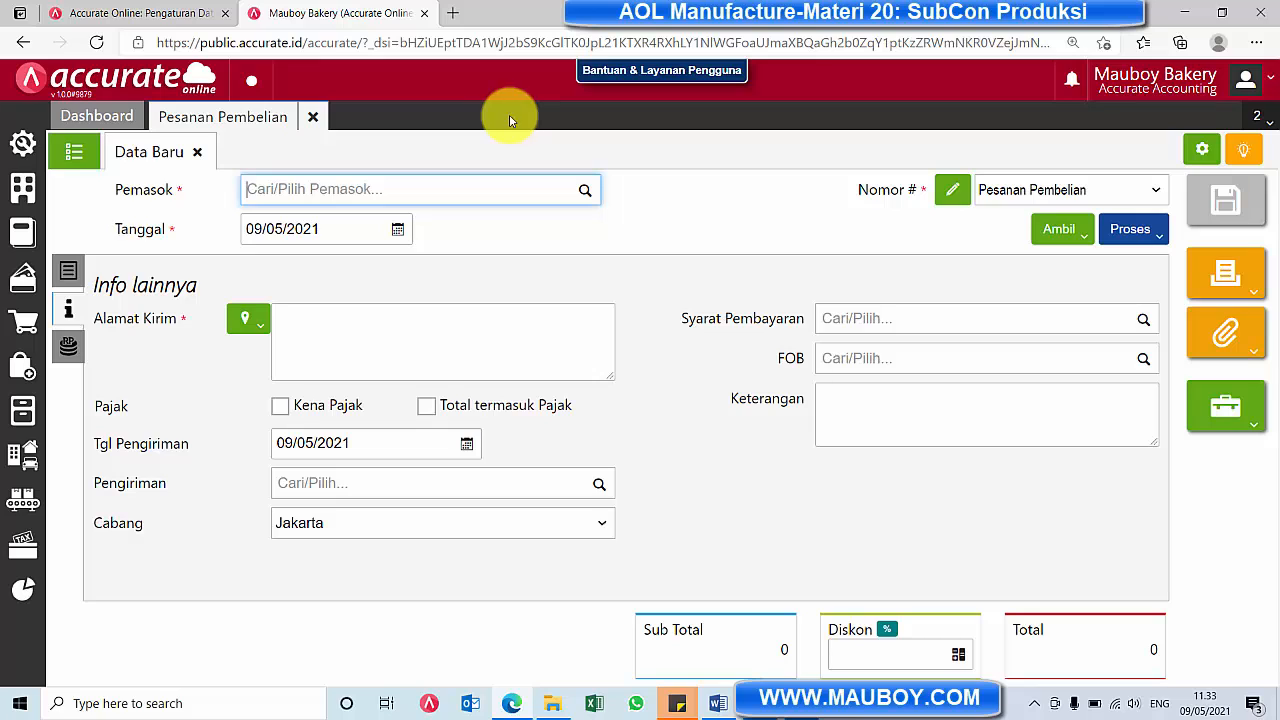
left_click(320, 119)
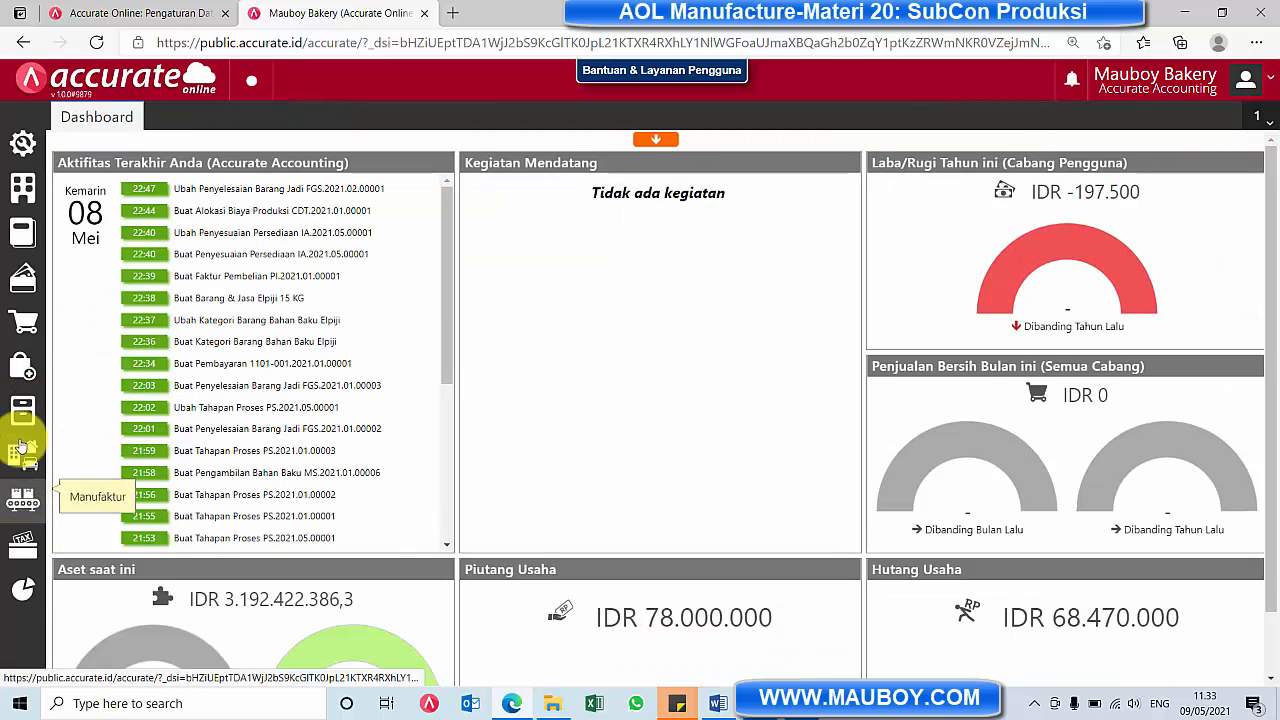
Start a new Penerimaan Barang from Aneka Furniture, PT dated 01/01/2021 and fill in its No Terima
left_click(24, 372)
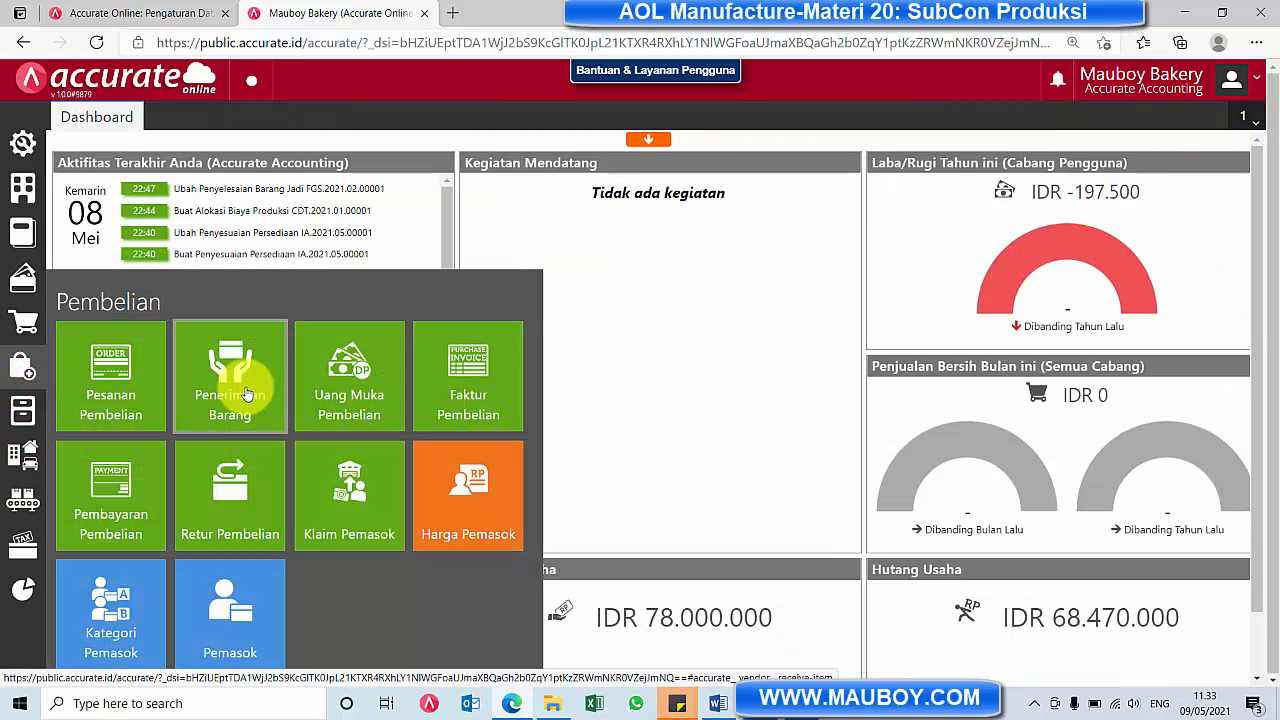
left_click(245, 385)
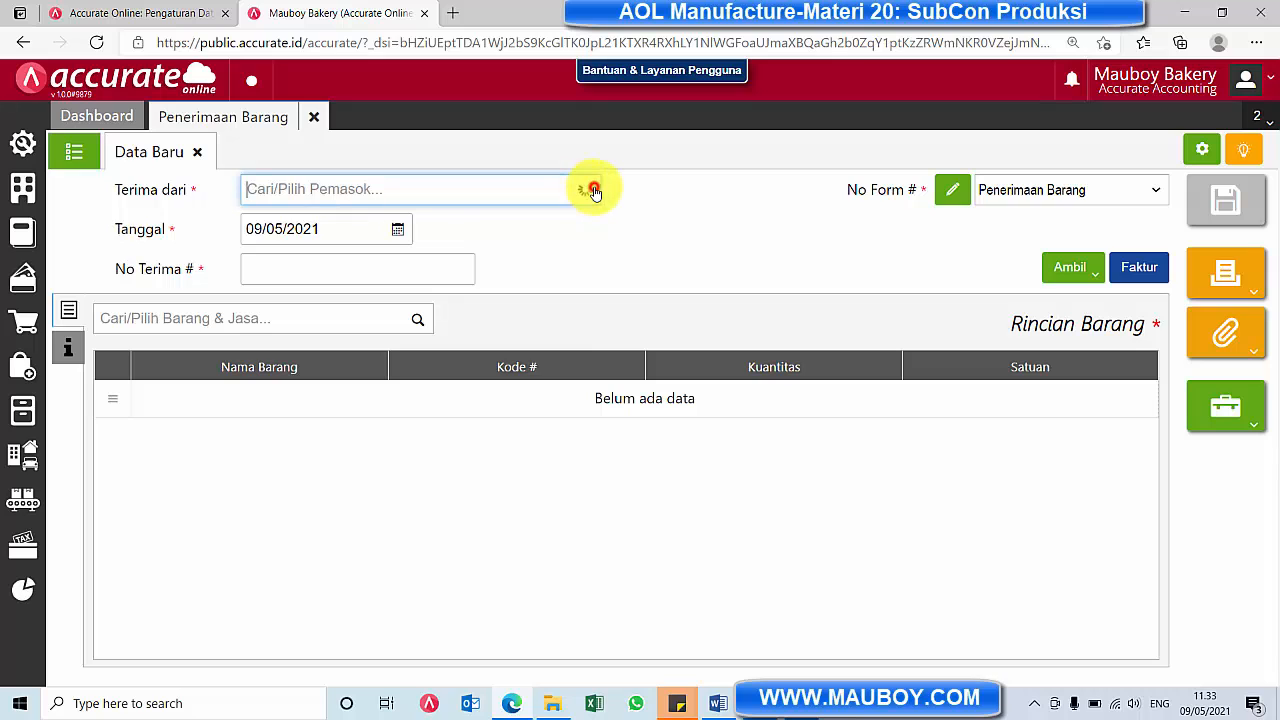
left_click(586, 189)
left_click(524, 228)
left_click(397, 229)
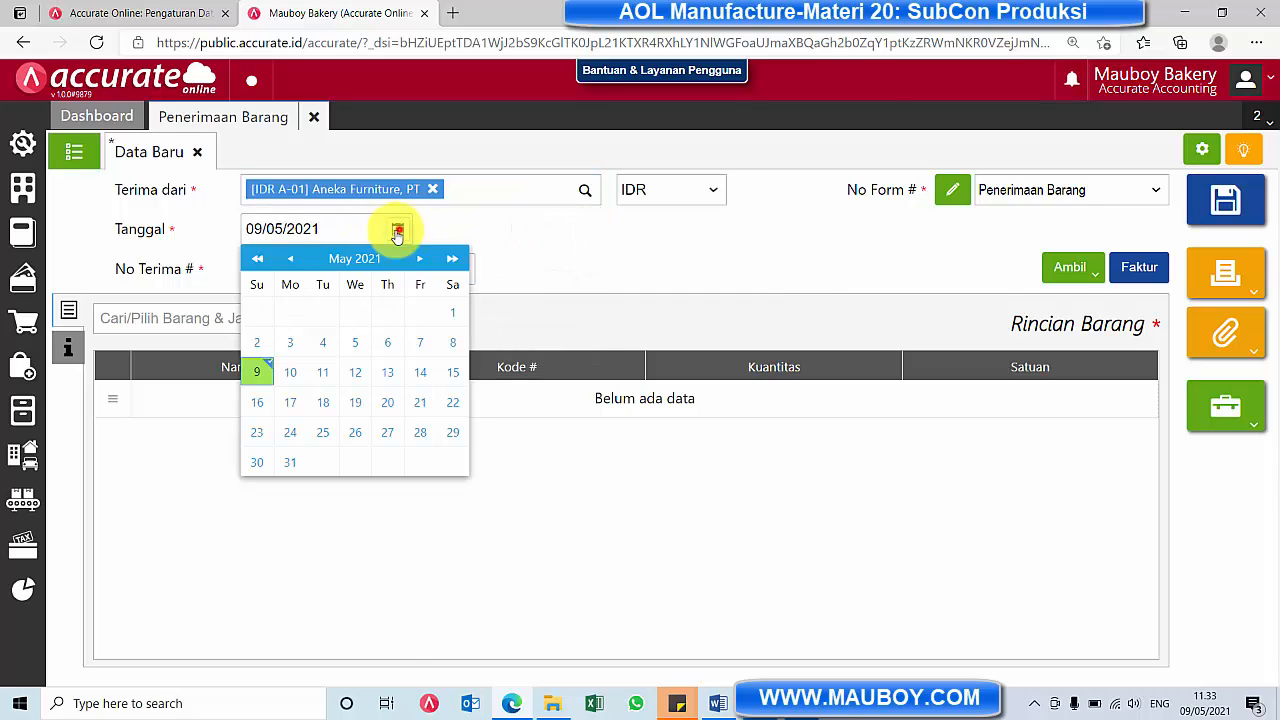
left_click(289, 258)
left_click(289, 258)
left_click(289, 258)
left_click(289, 258)
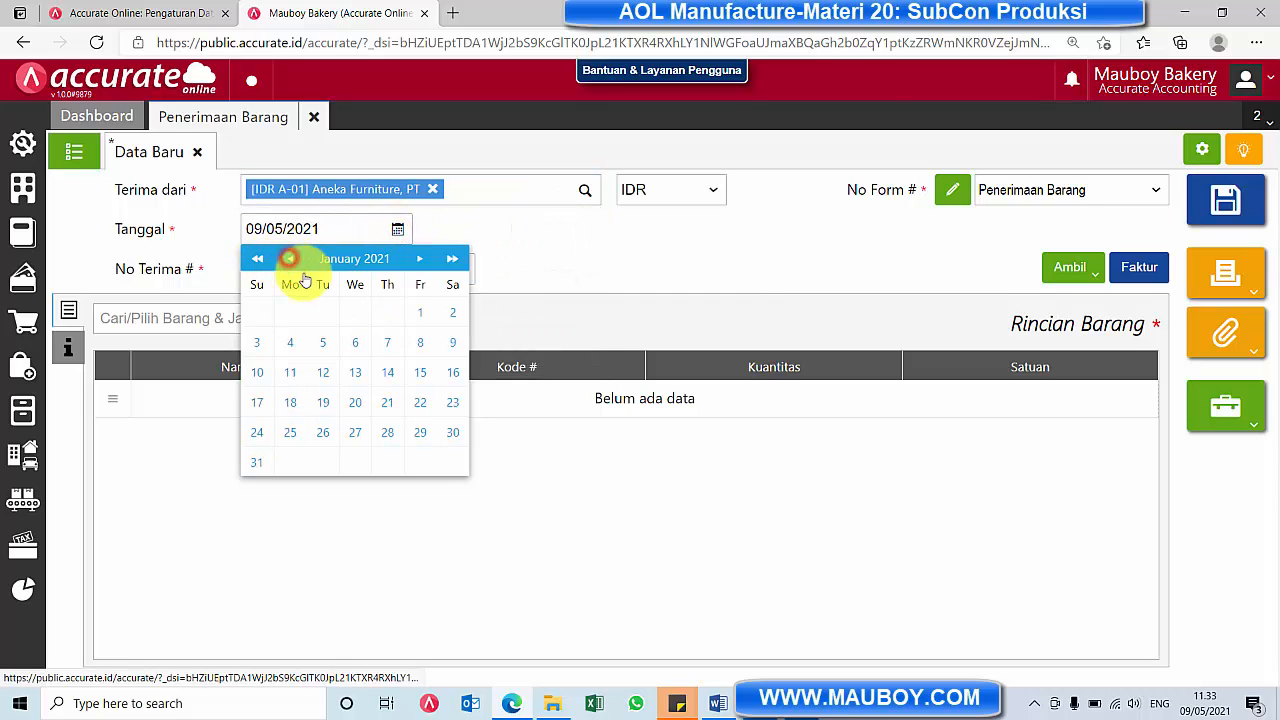
left_click(420, 312)
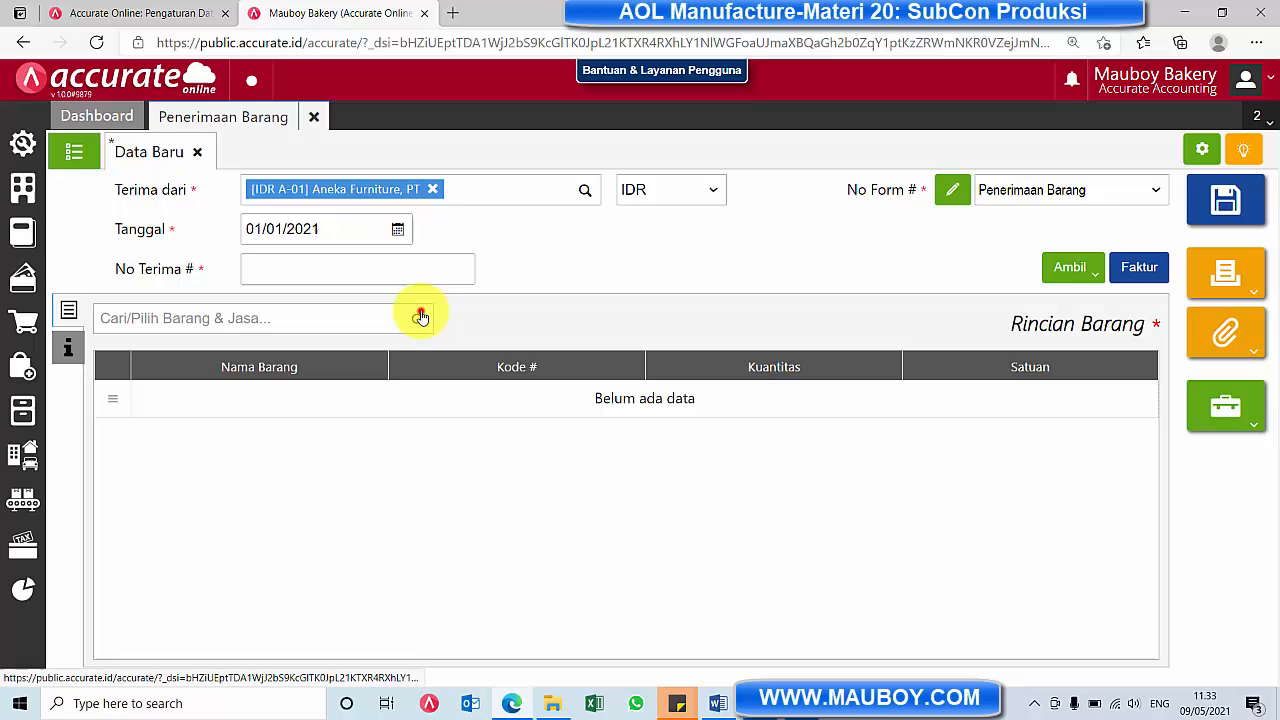
left_click(333, 271)
type("53254235")
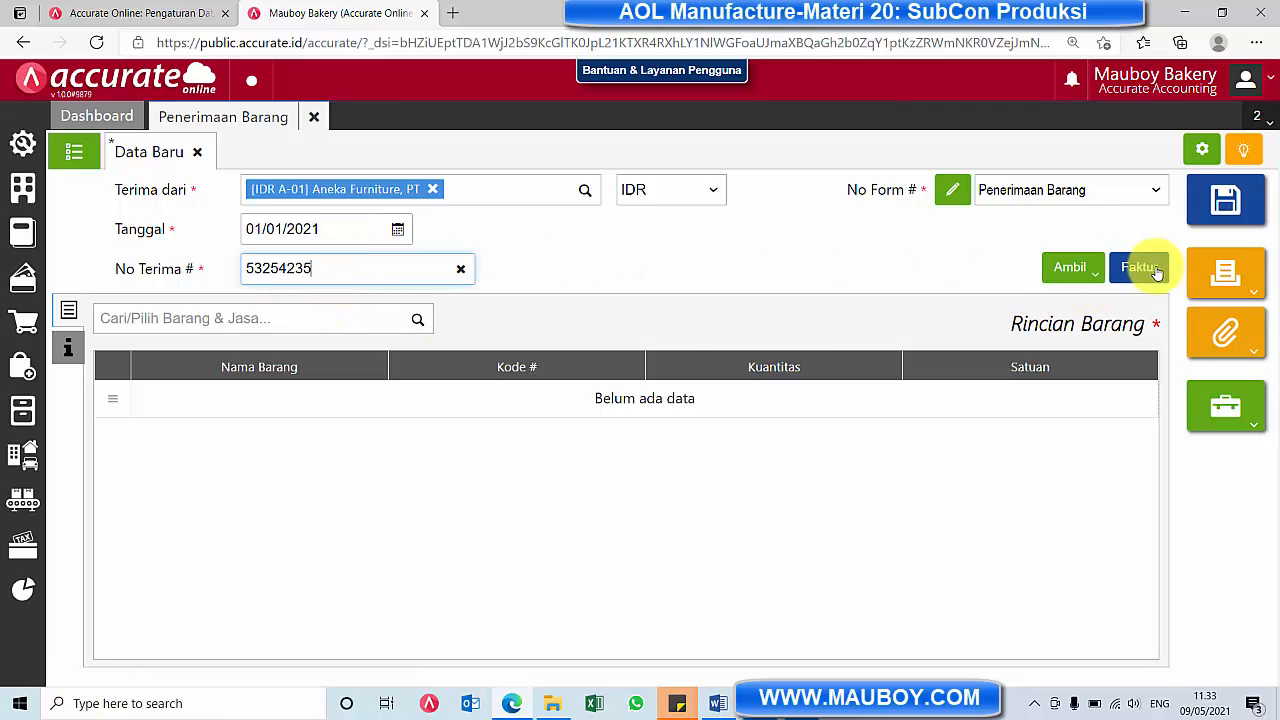
Copy the SubCon item from the supplier's Pesanan Pembelian into the goods receipt and save it
left_click(1068, 267)
left_click(985, 310)
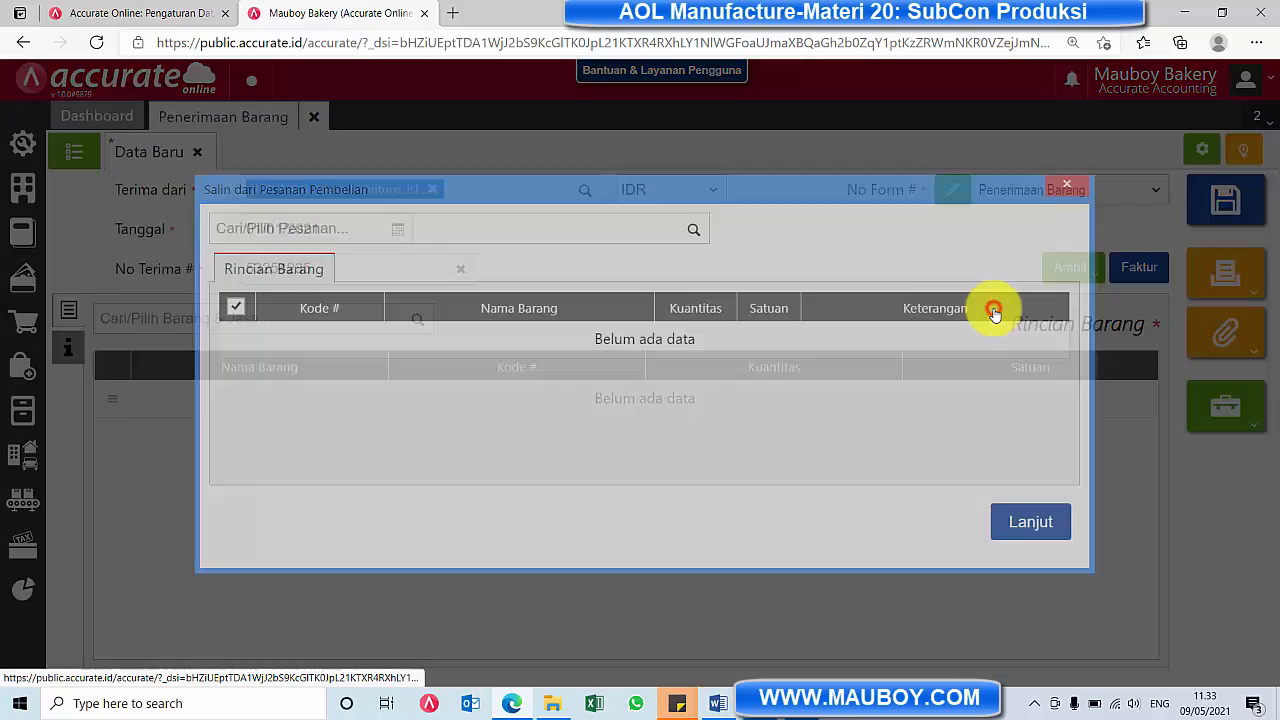
left_click(695, 233)
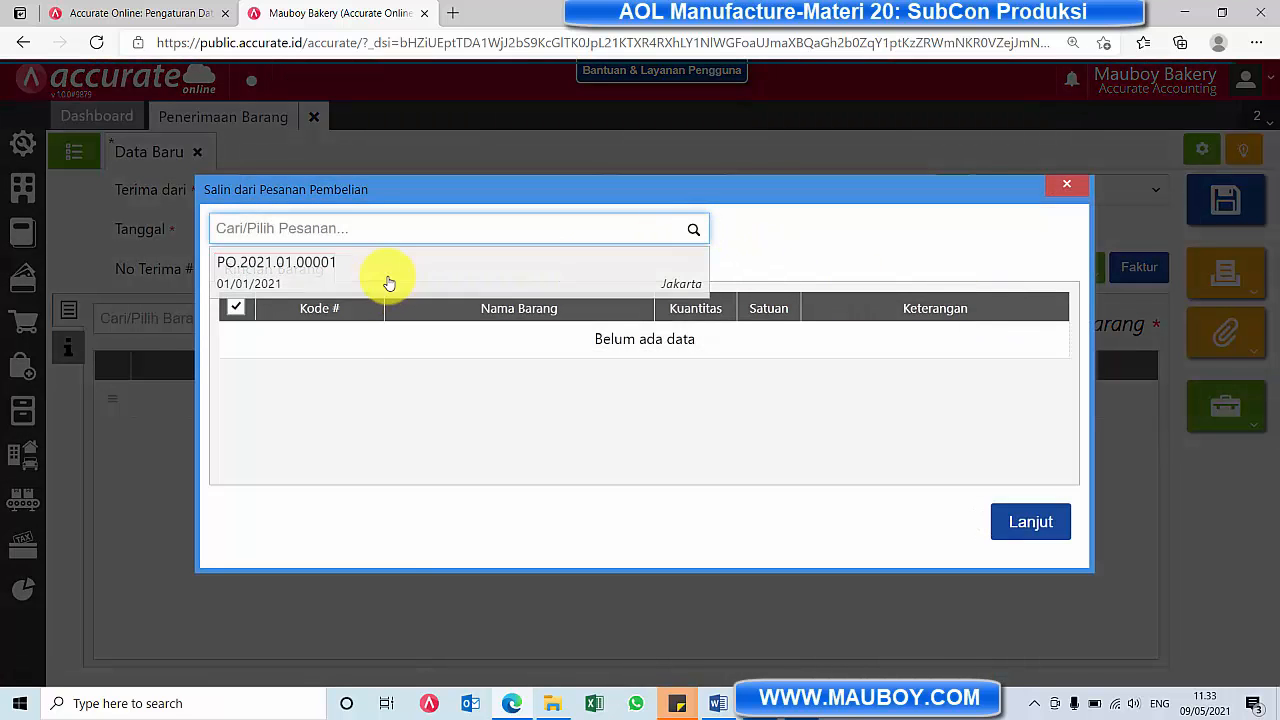
left_click(386, 277)
left_click(1030, 549)
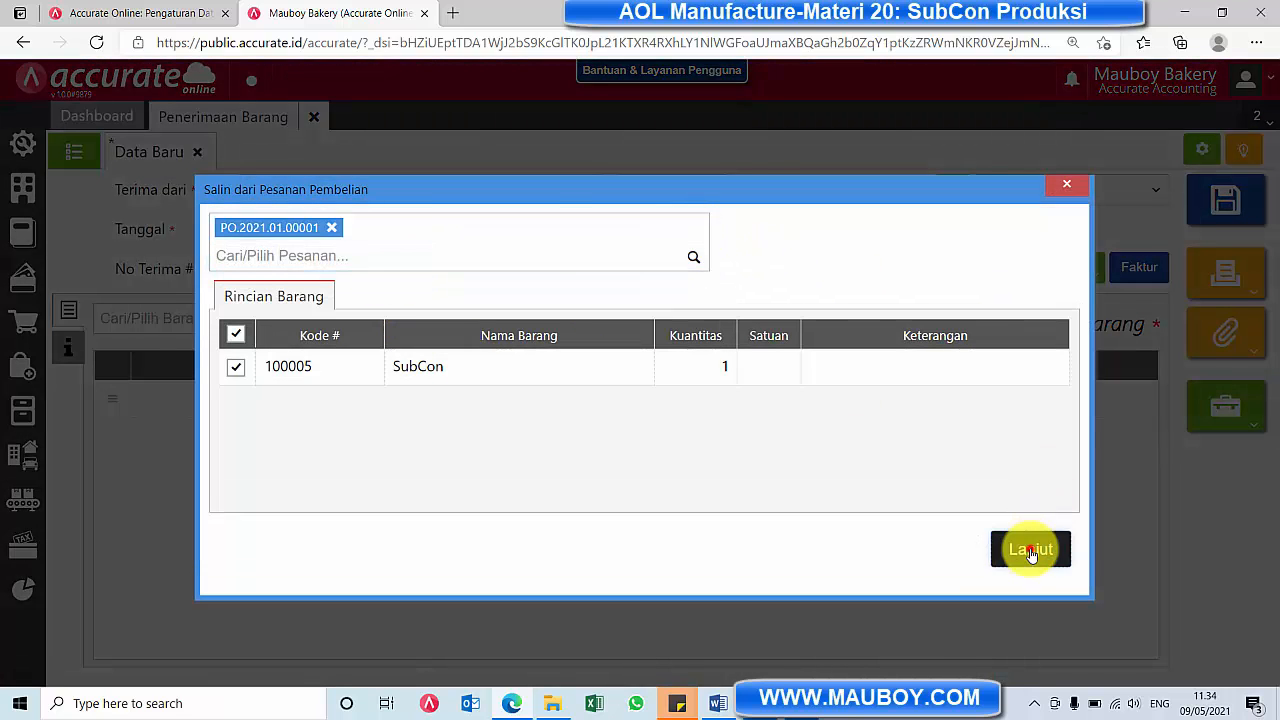
left_click(1226, 210)
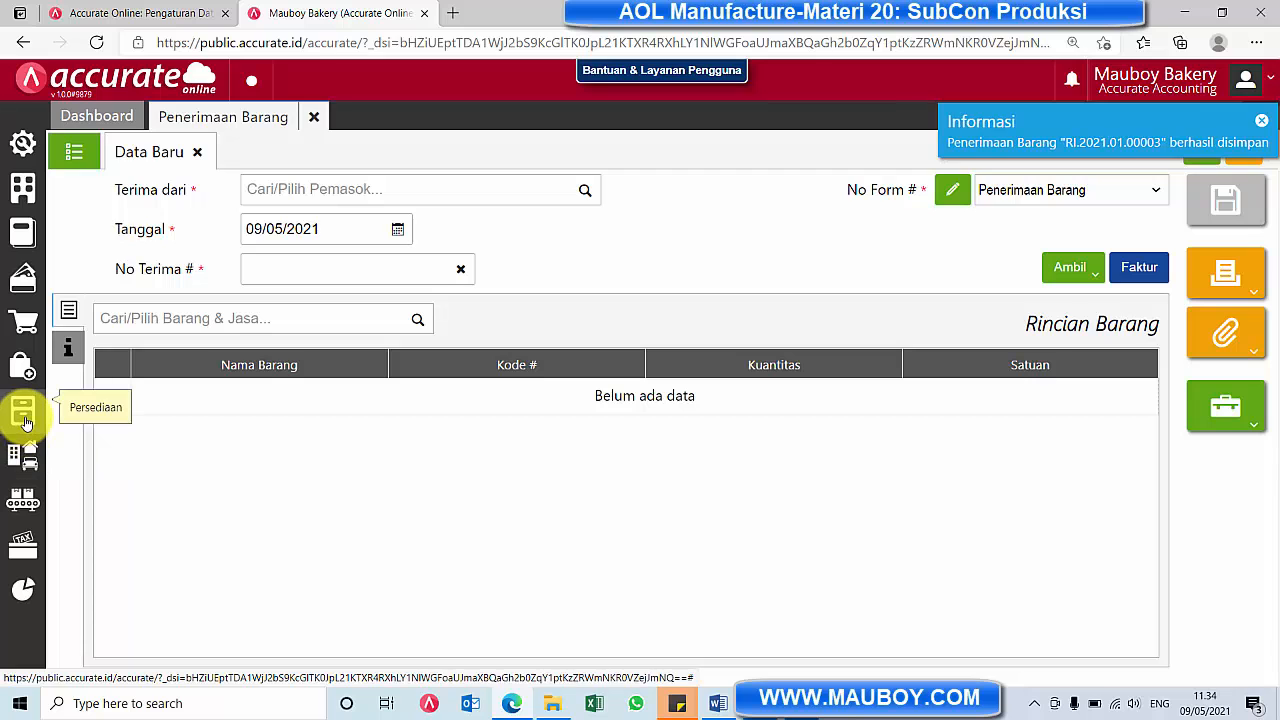
Check the goods receipt linked to the Packaging stage of the in-process work order in Monitor Perintah Kerja, and close the monitor
left_click(23, 502)
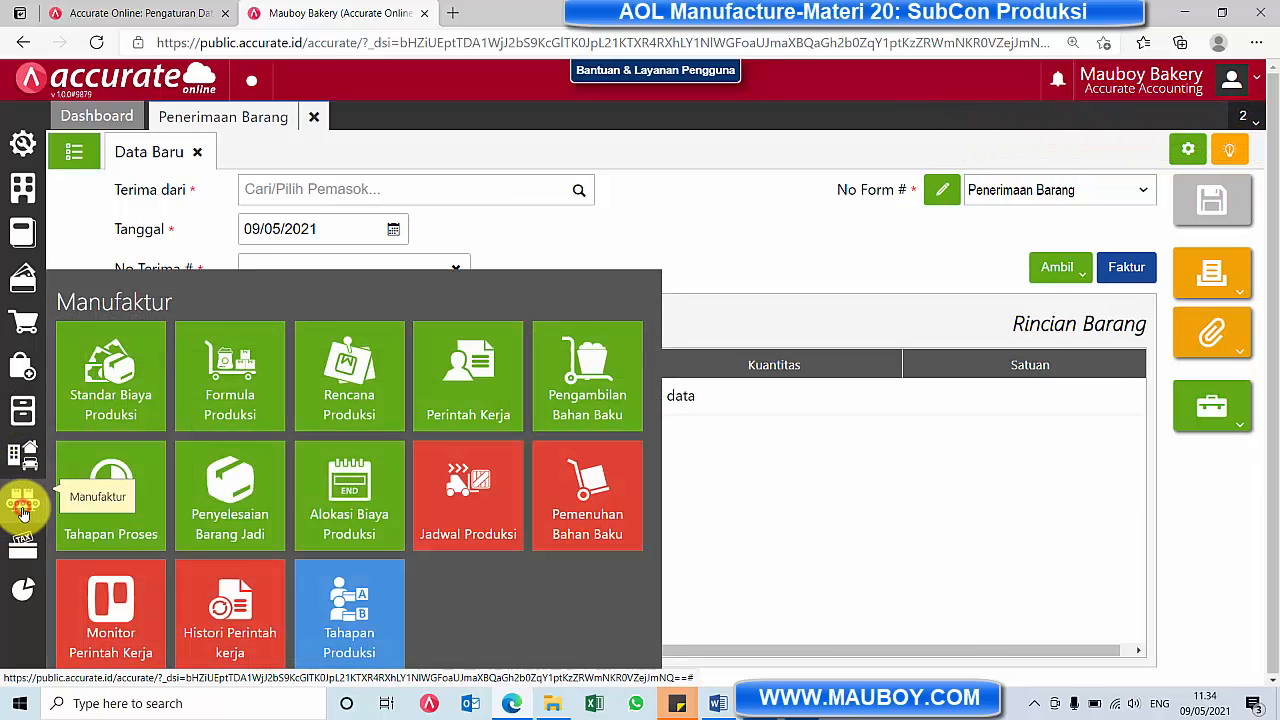
left_click(132, 612)
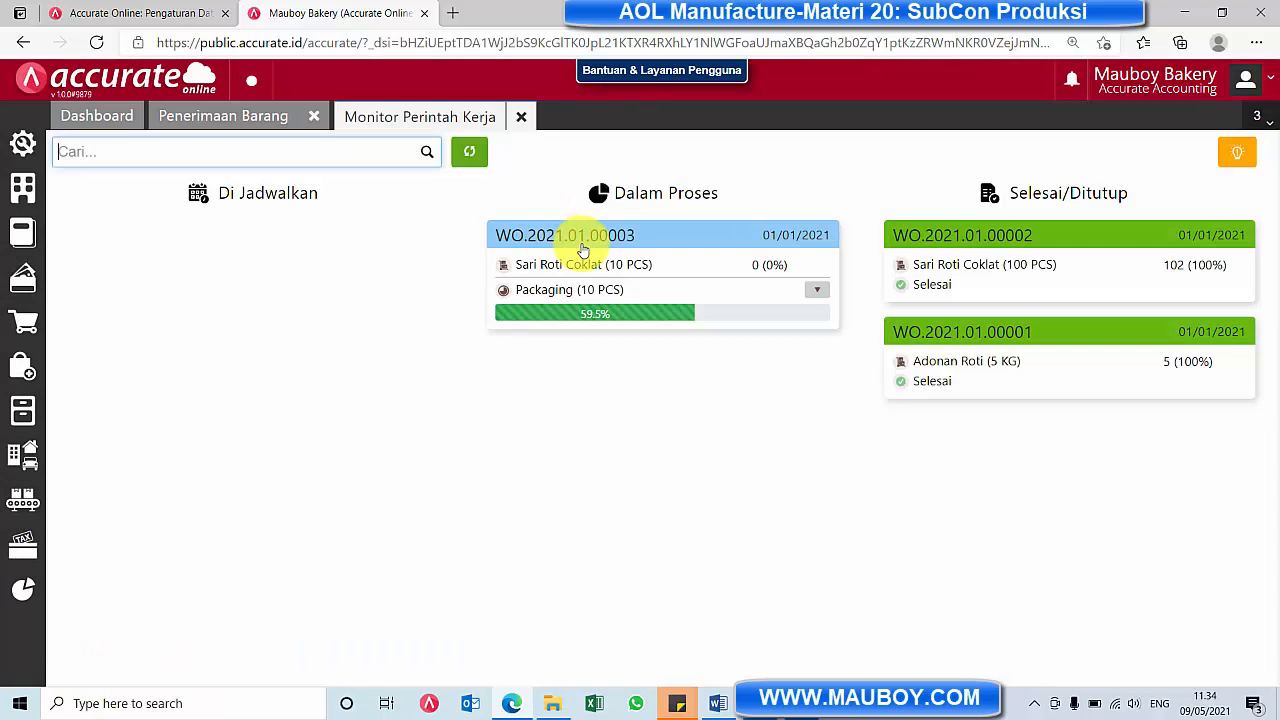
left_click(815, 289)
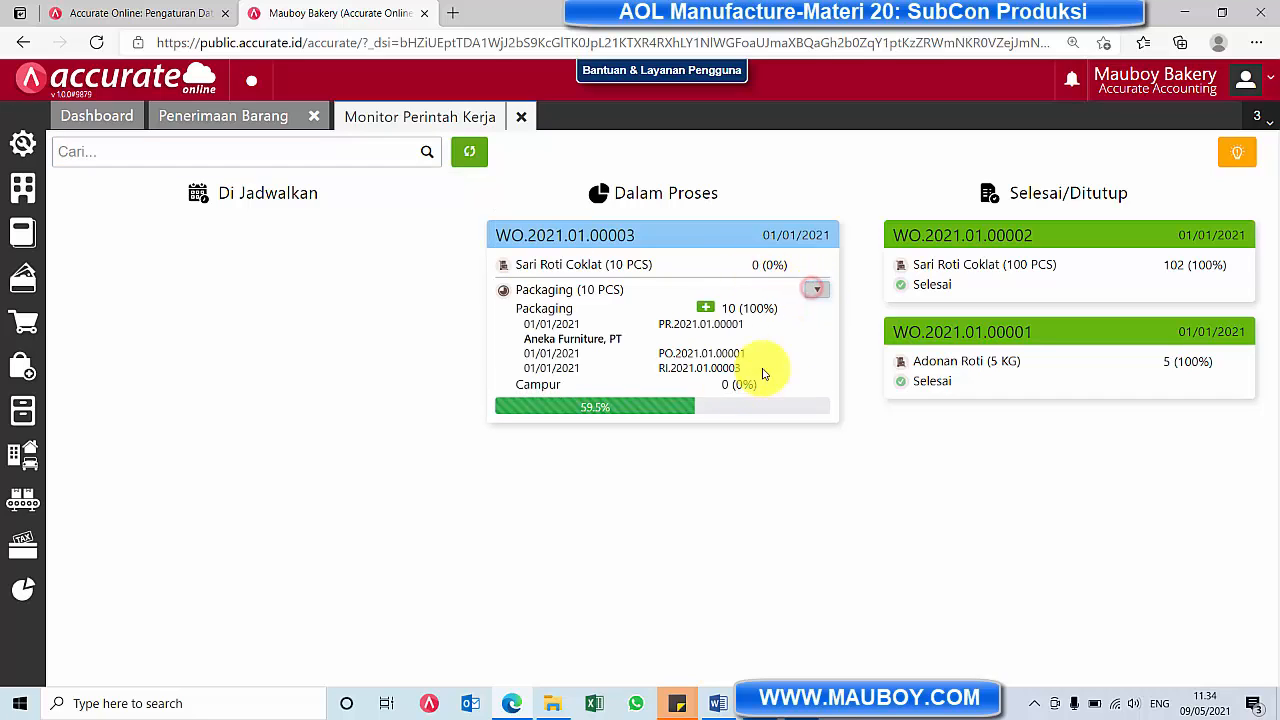
left_click_drag(661, 369, 743, 369)
left_click(817, 291)
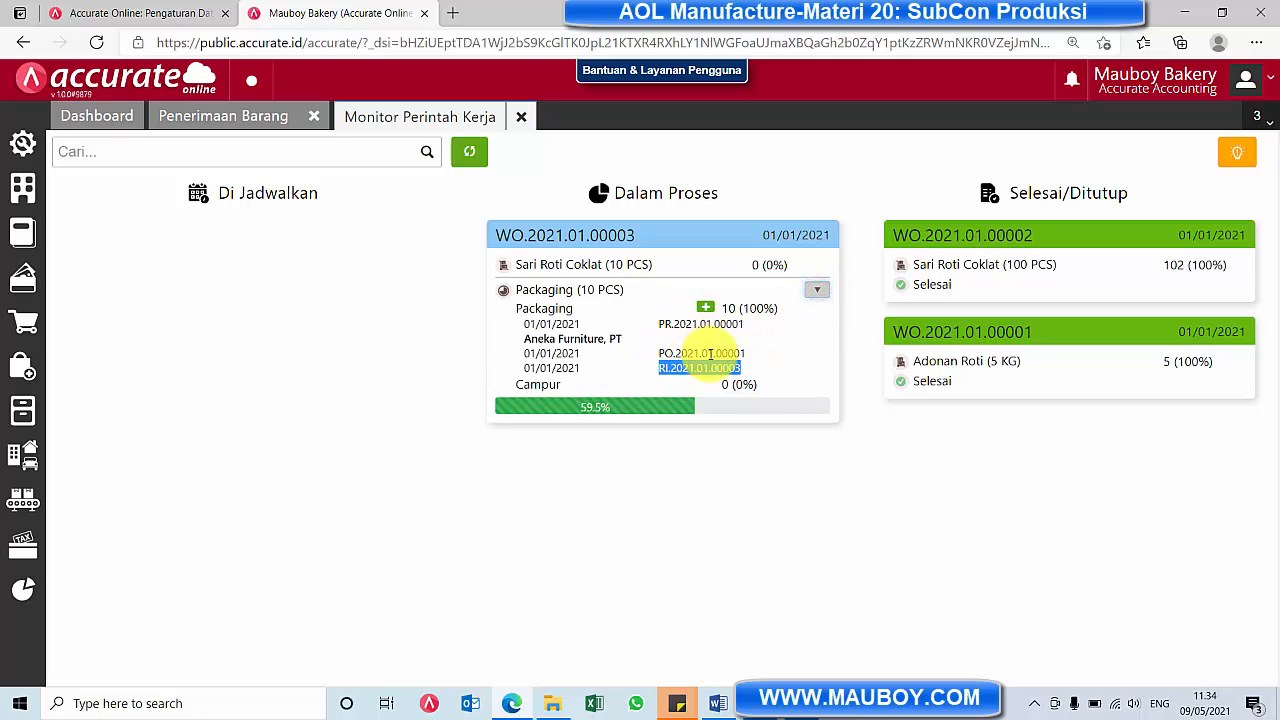
left_click(525, 119)
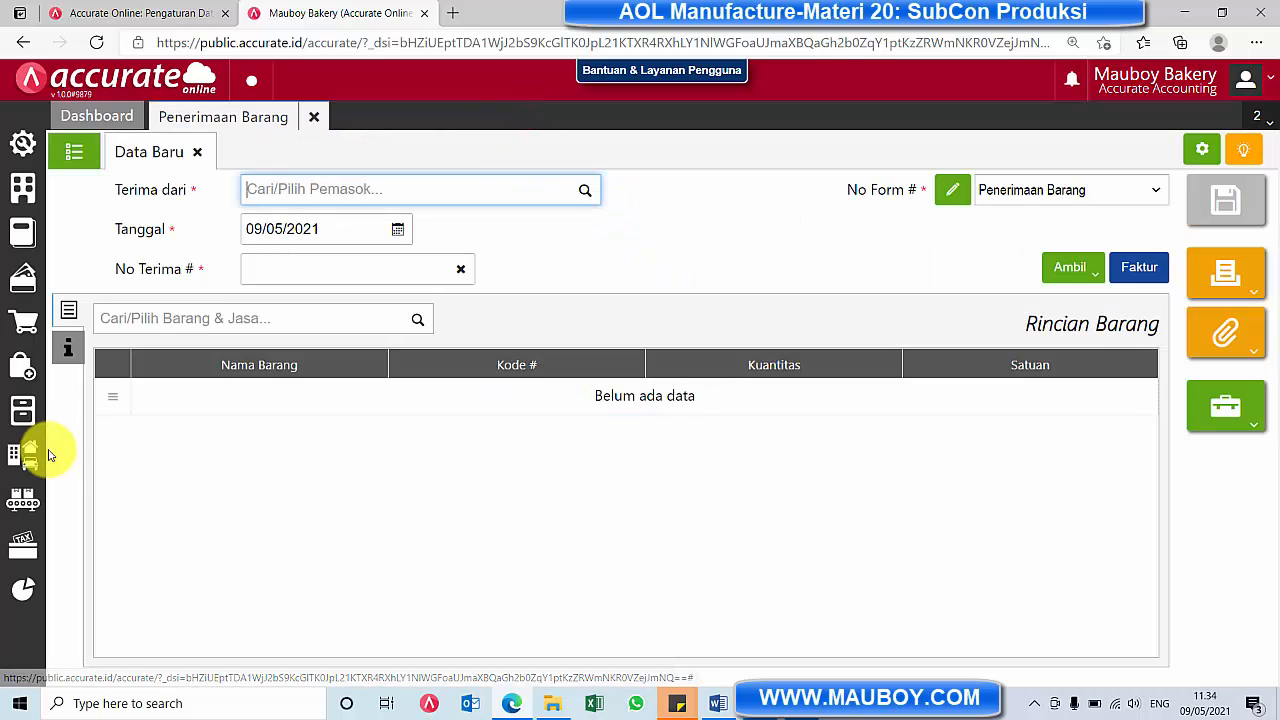
Open the latest Aneka Furniture, PT goods receipt, examine its Rincian Jurnal, and close the receipt and Penerimaan Barang
left_click(76, 153)
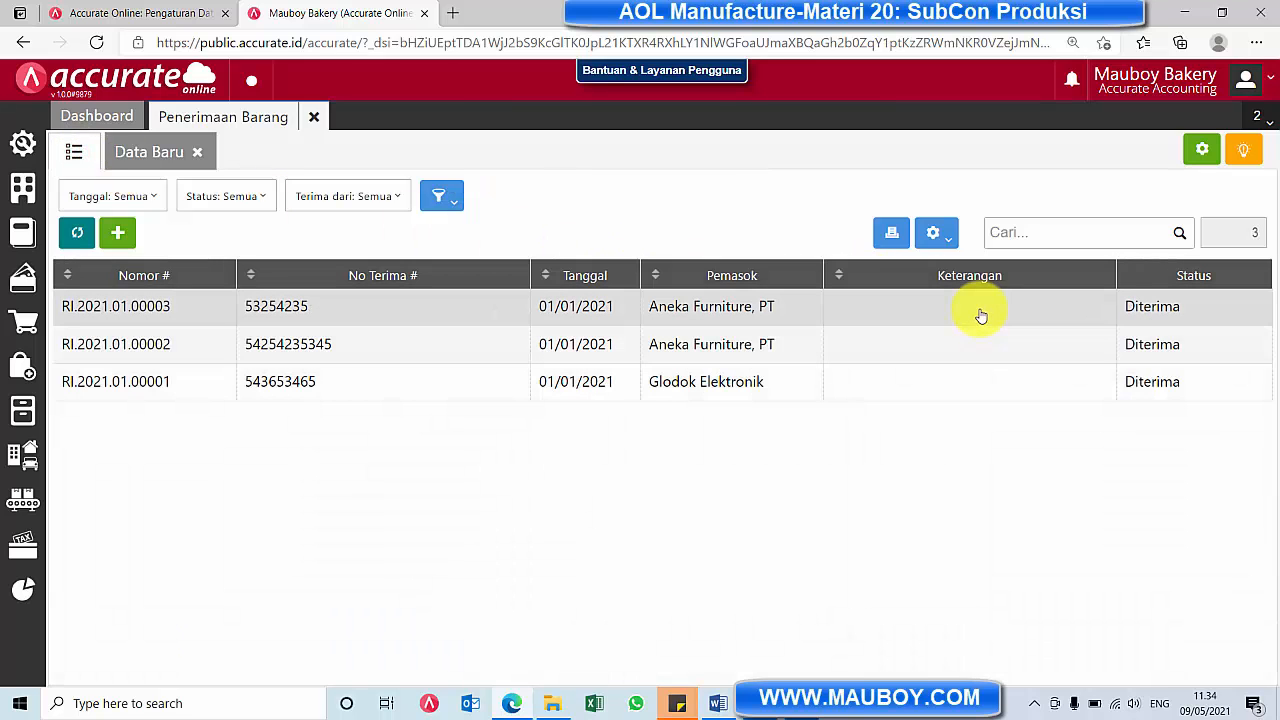
left_click(981, 311)
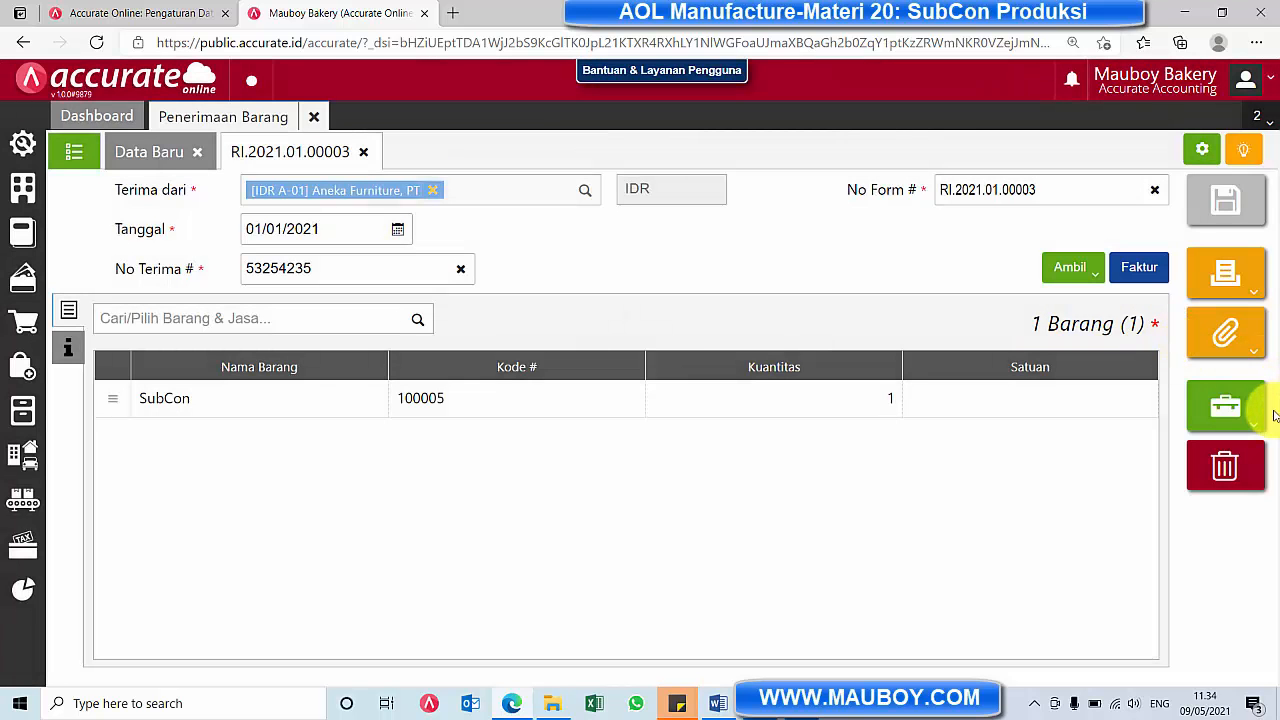
mouse_move(1236, 424)
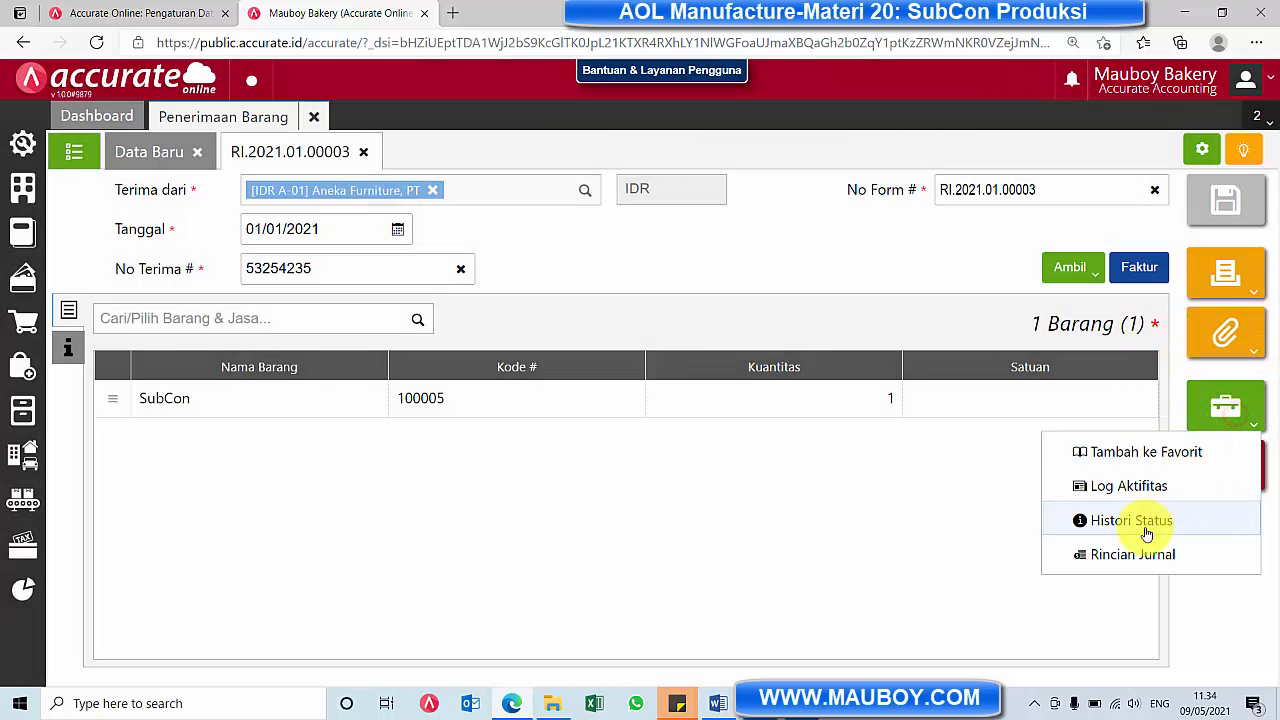
left_click(1141, 551)
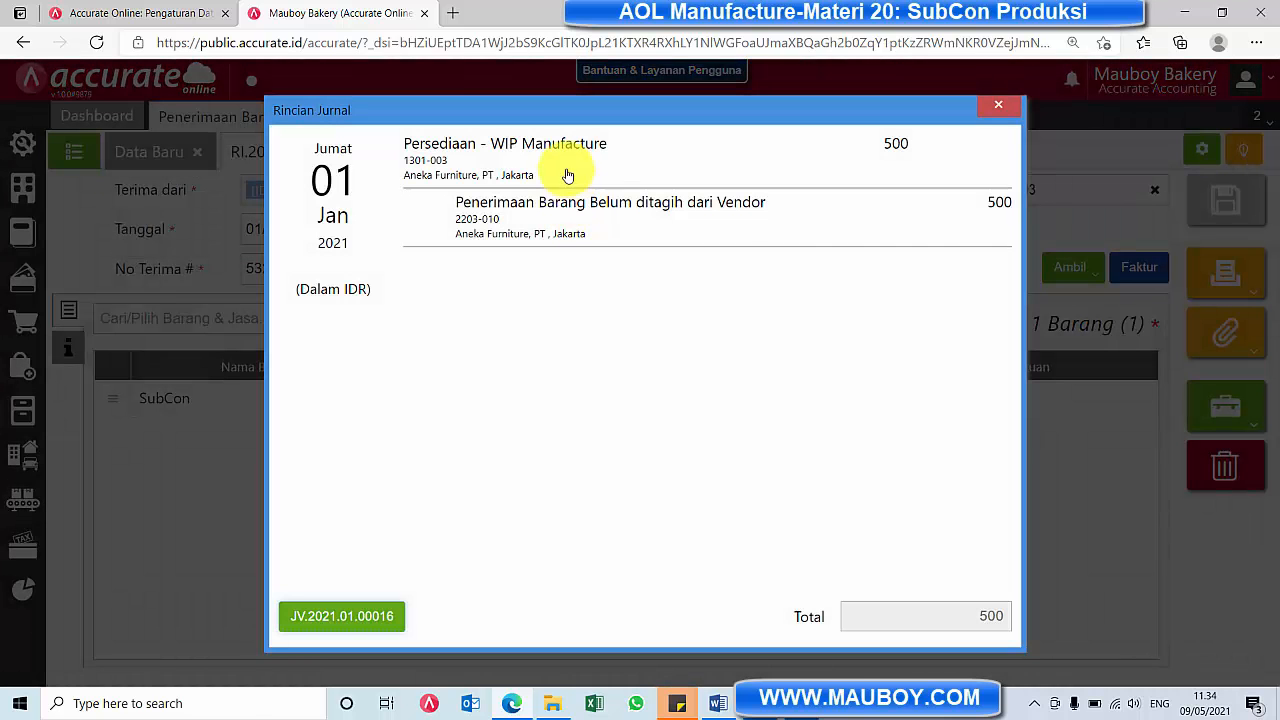
left_click_drag(619, 149, 473, 155)
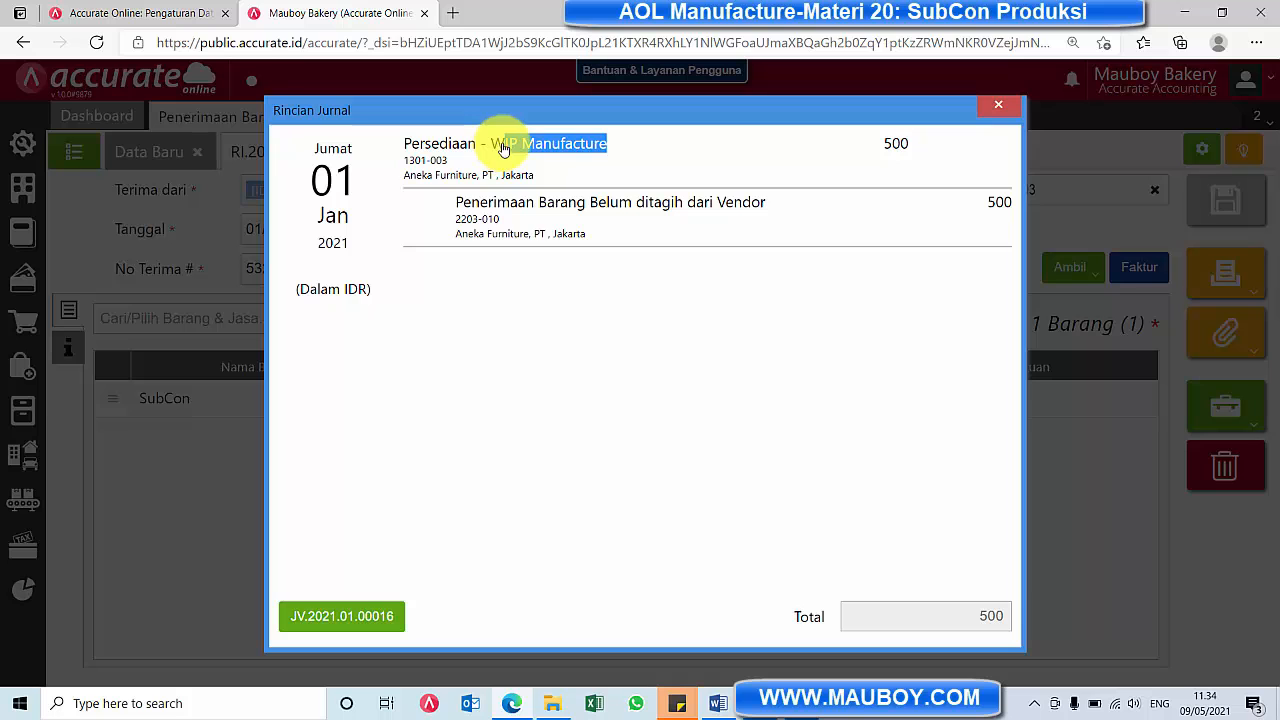
left_click(1000, 105)
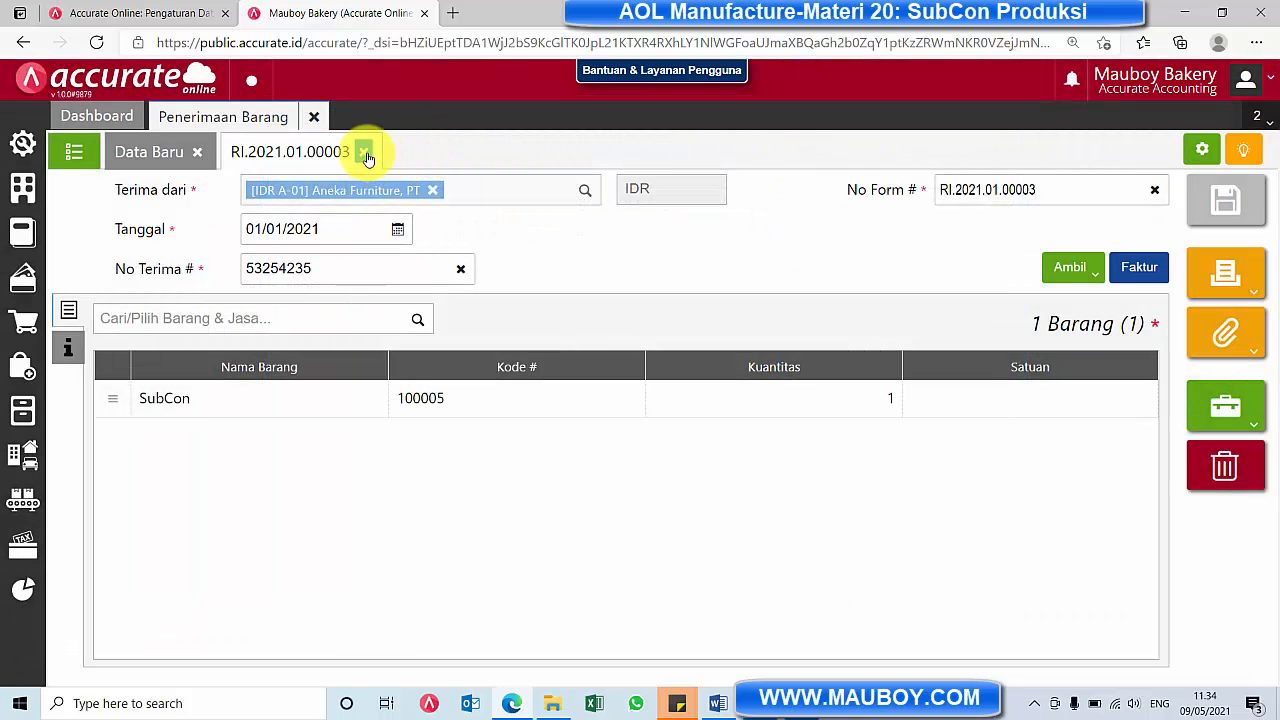
left_click(312, 116)
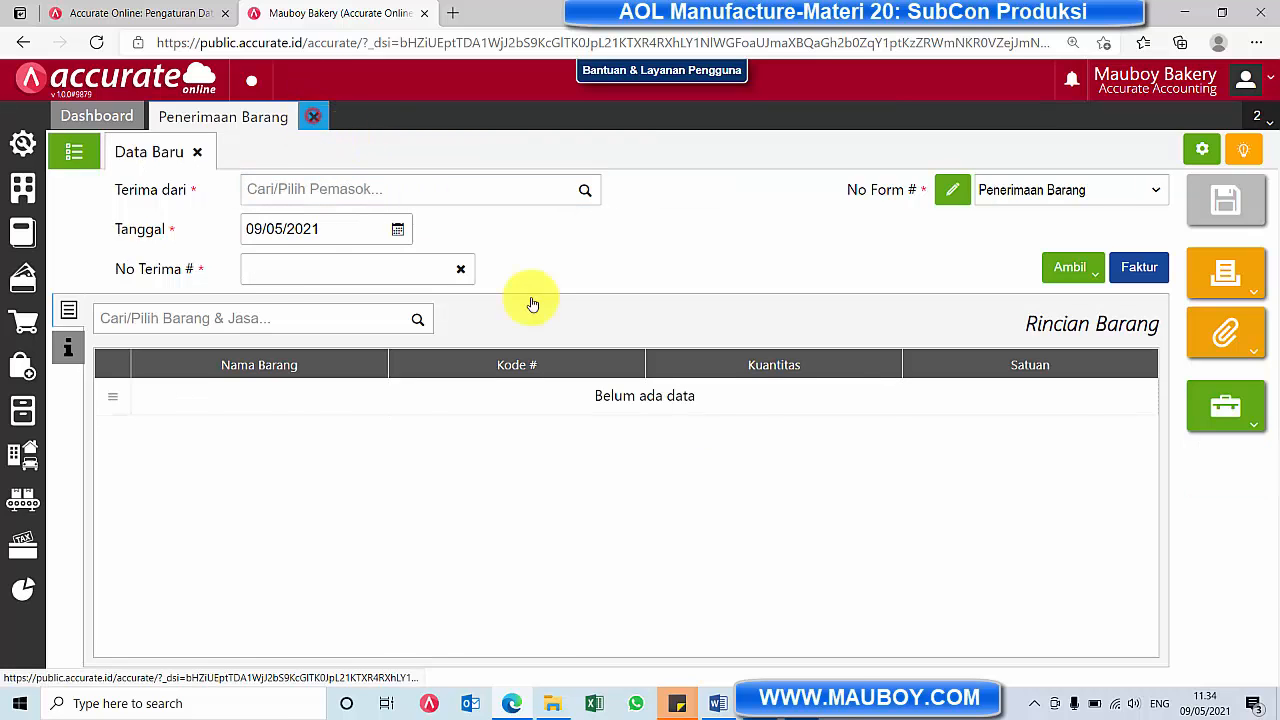
Open the in-process Perintah Kerja for 10 PCS of Sari Roti Coklat and show the Sub-kon documents of its Packaging stage
left_click(22, 495)
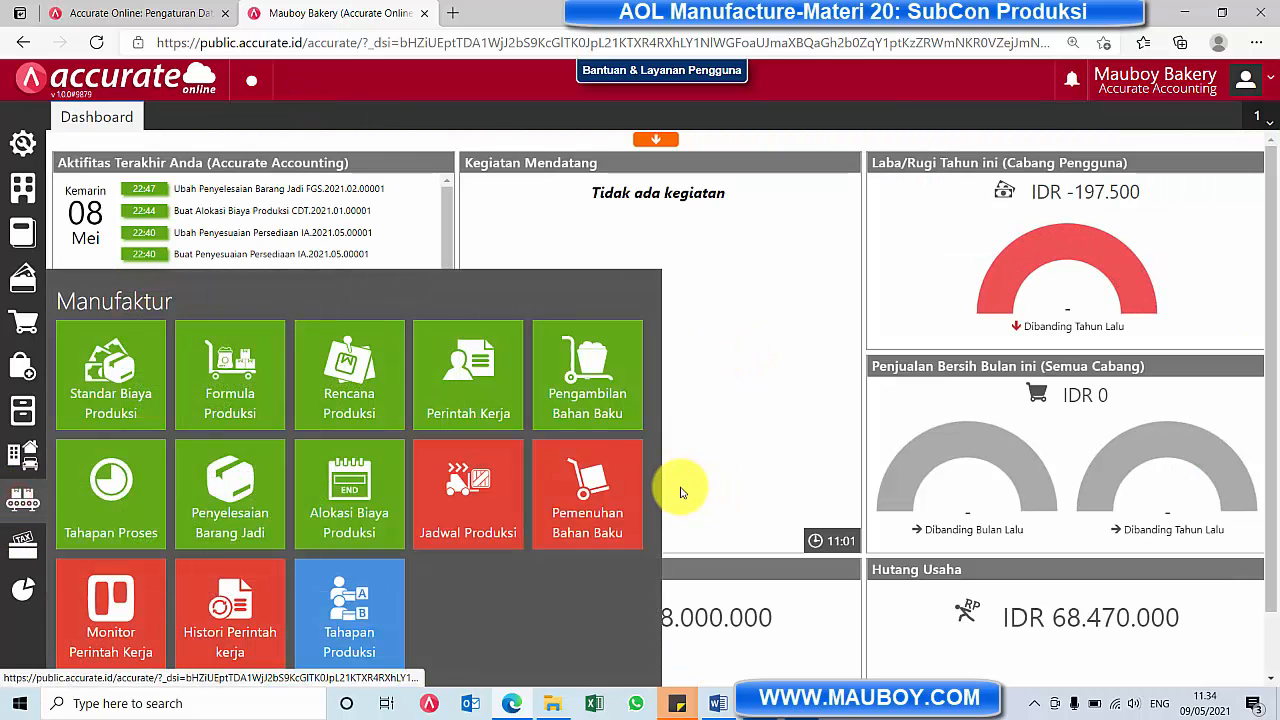
left_click(484, 398)
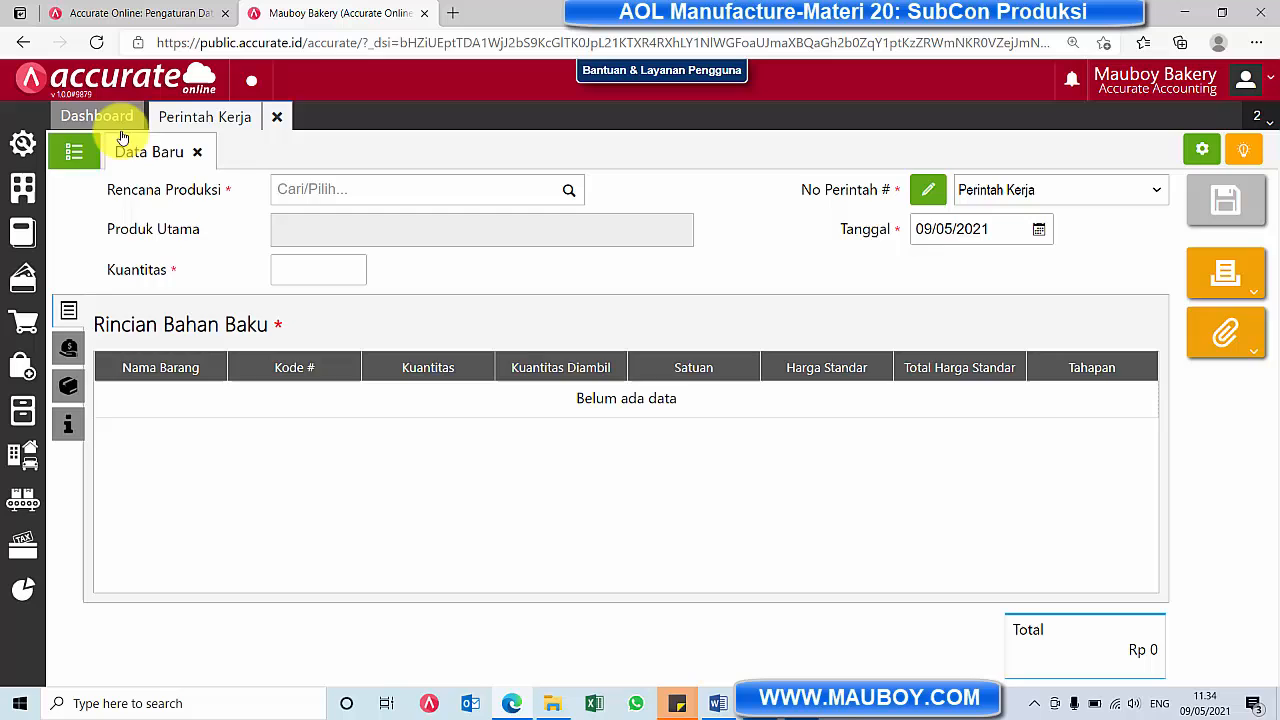
left_click(75, 151)
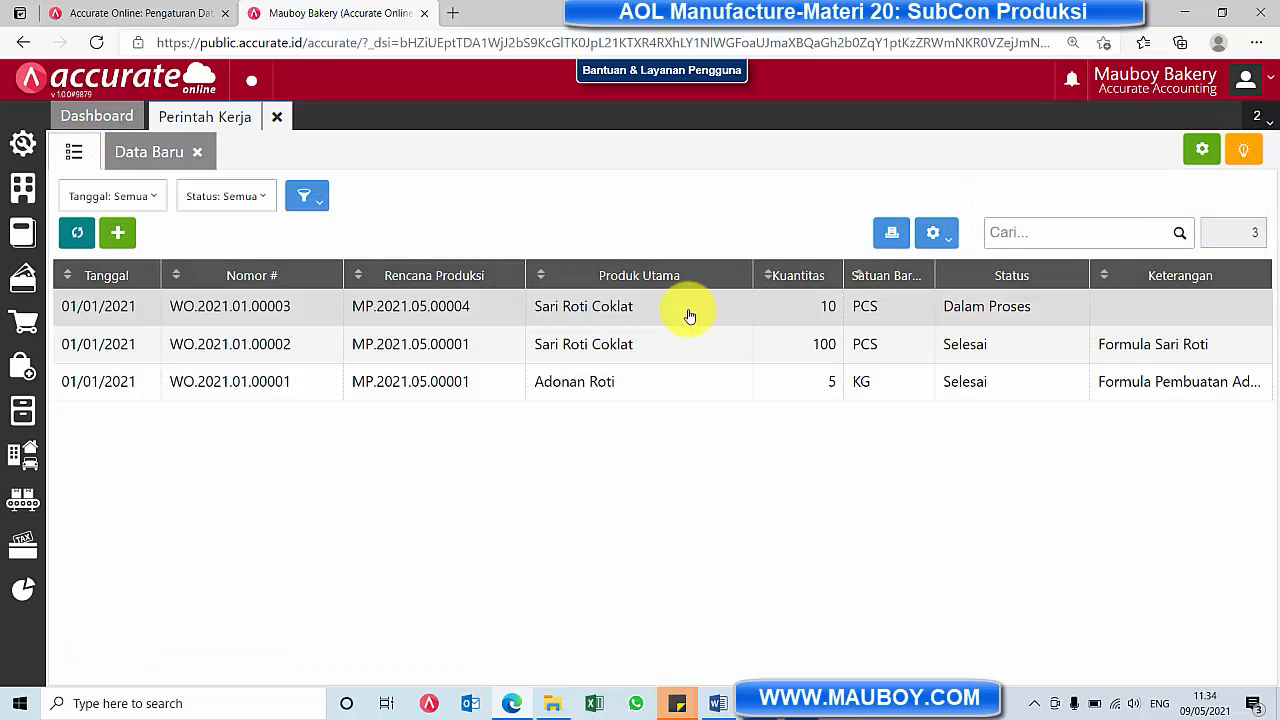
left_click(692, 308)
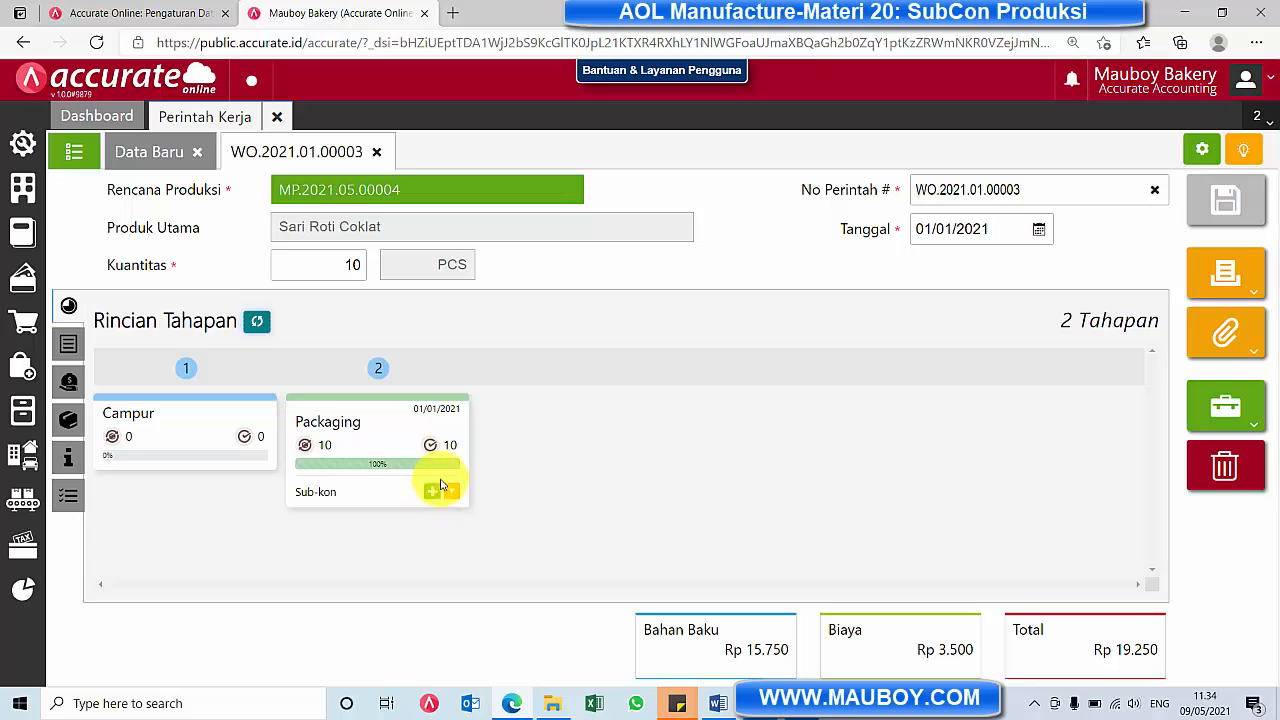
left_click(433, 493)
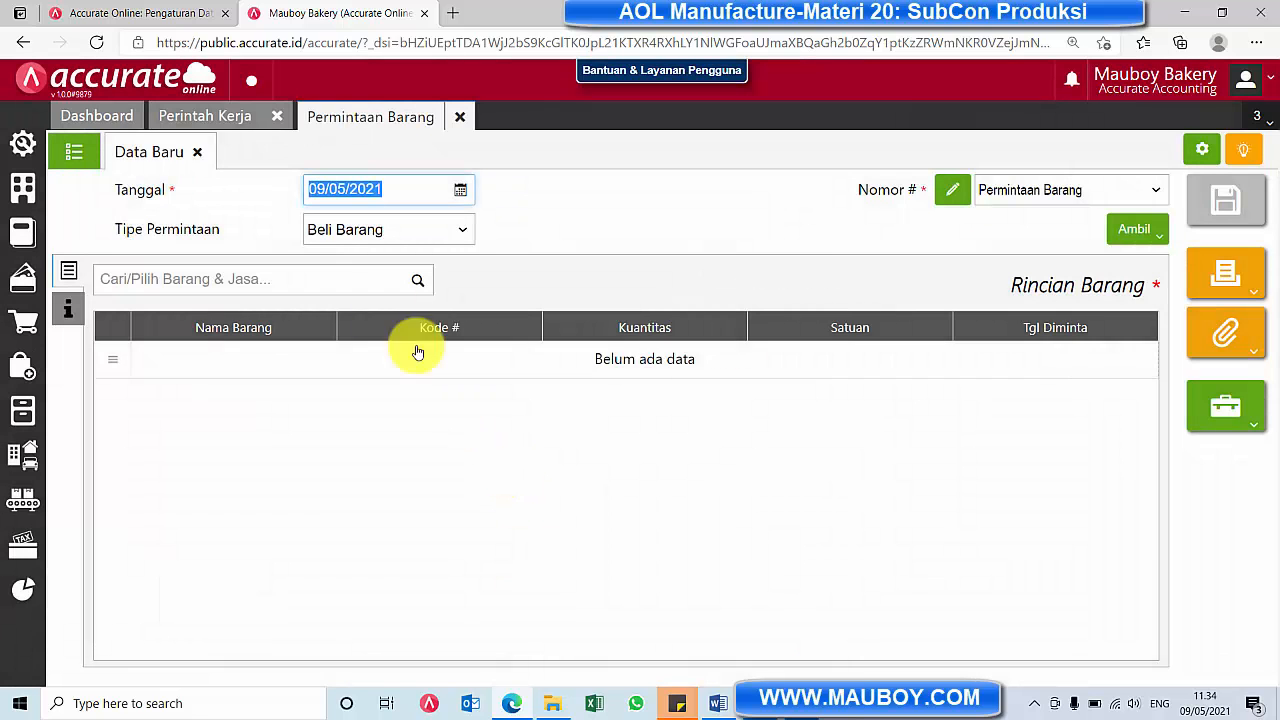
left_click(456, 117)
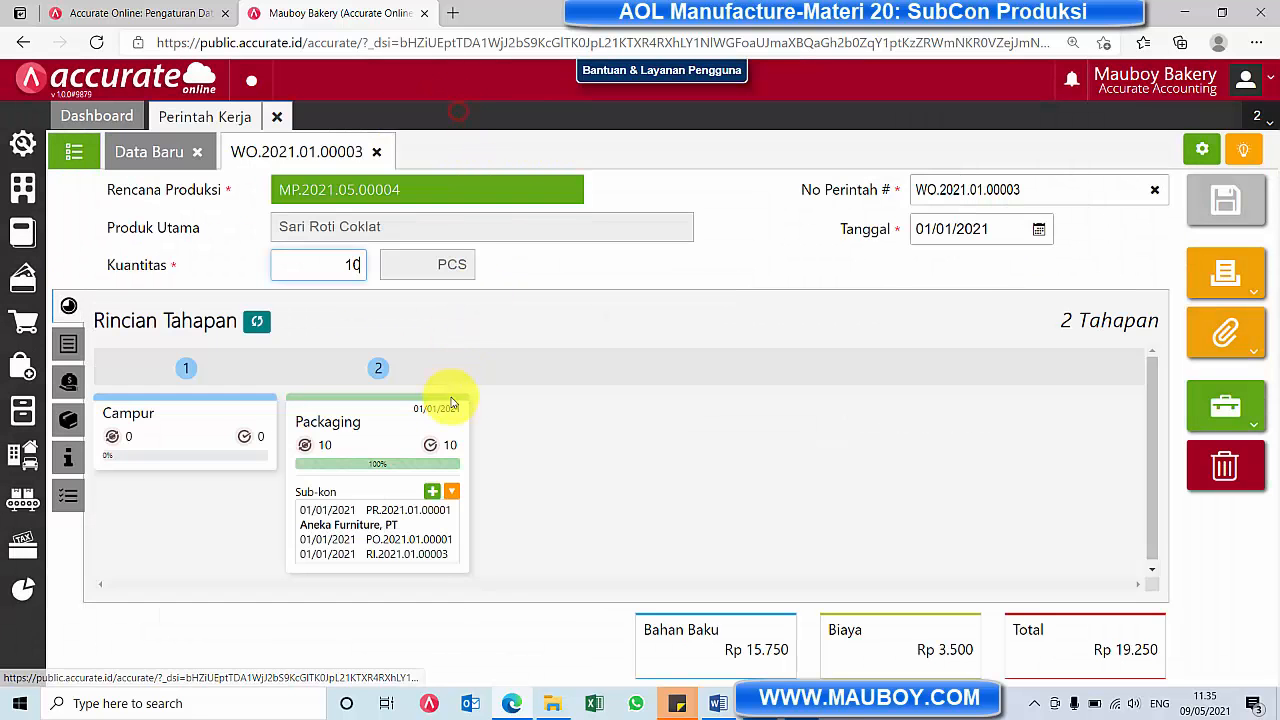
left_click(455, 495)
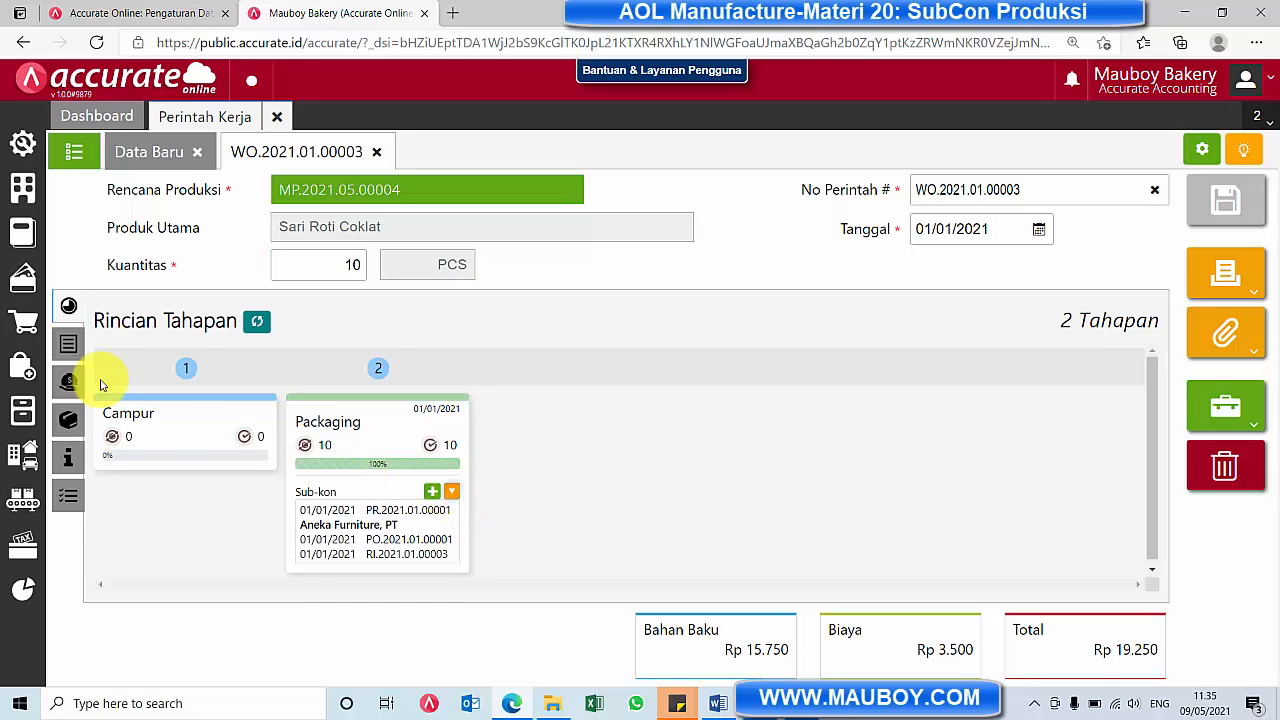
Examine the work order's Rincian Biaya, widening the Kts Subkon Diambil column to read its full heading
left_click(68, 343)
left_click(69, 381)
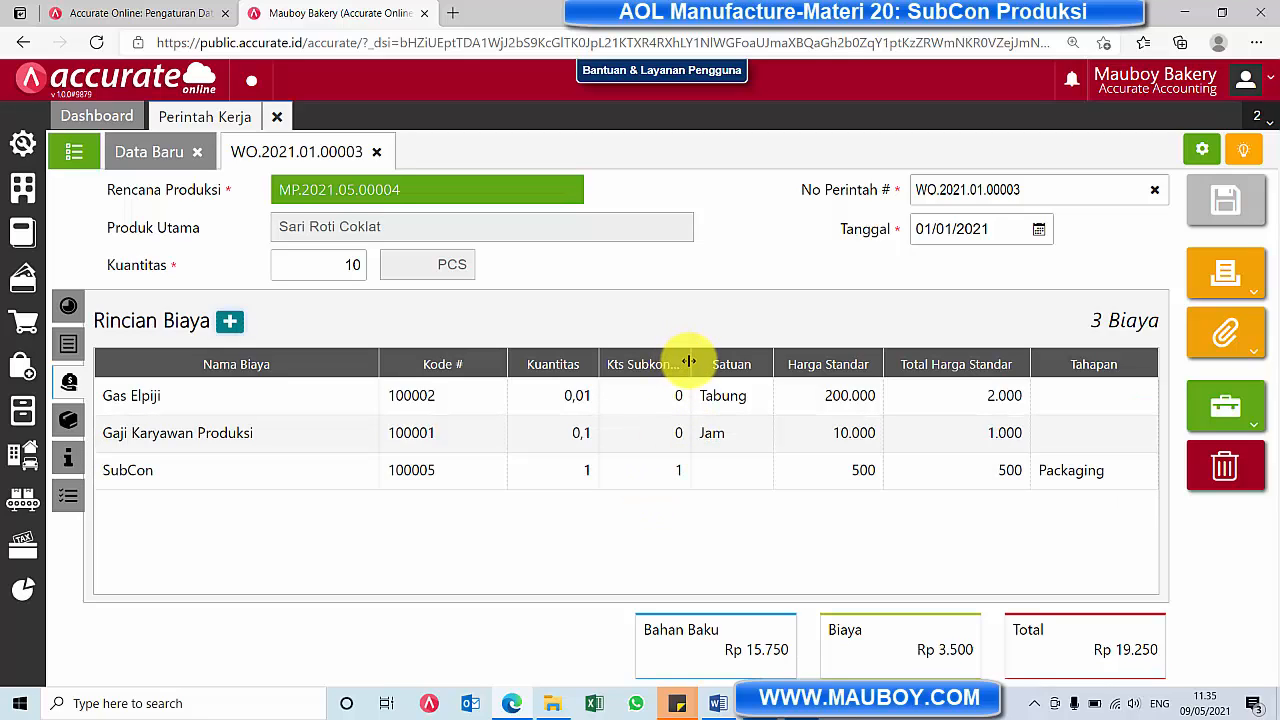
left_click_drag(688, 361, 741, 360)
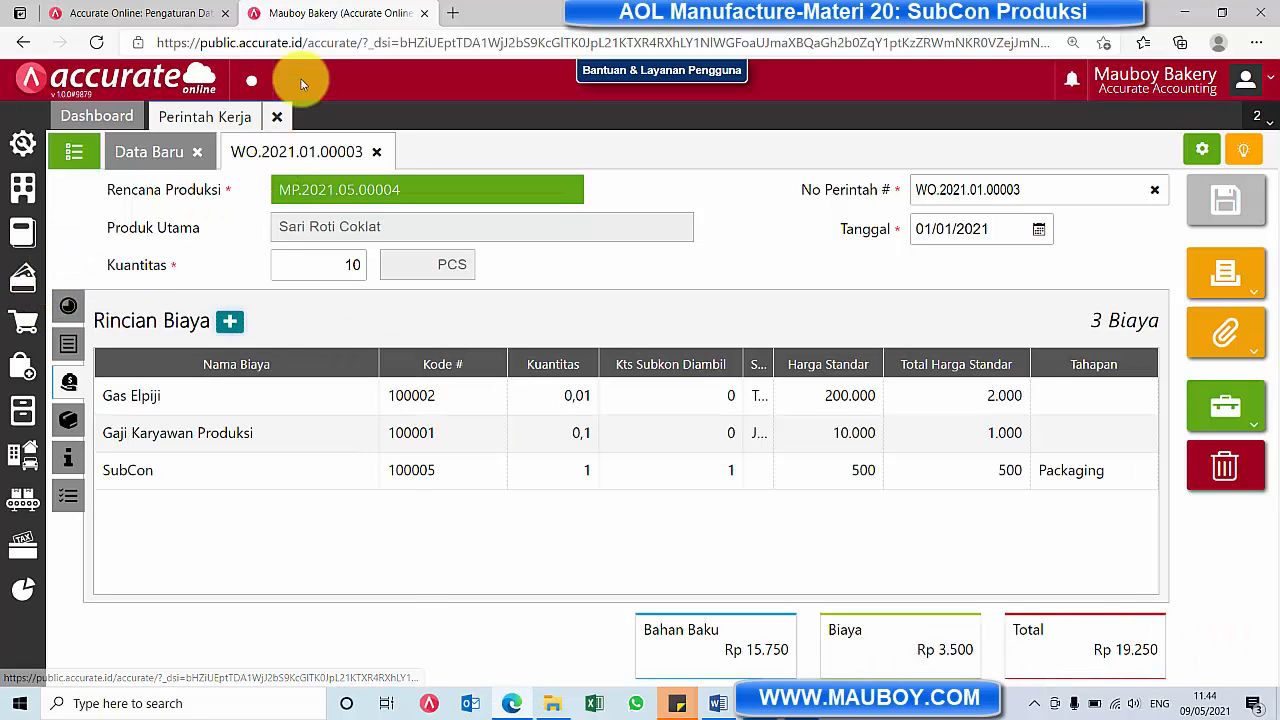
Review the Kuantitas Diambil of the raw materials in the work order's Rincian Bahan Baku
left_click(70, 345)
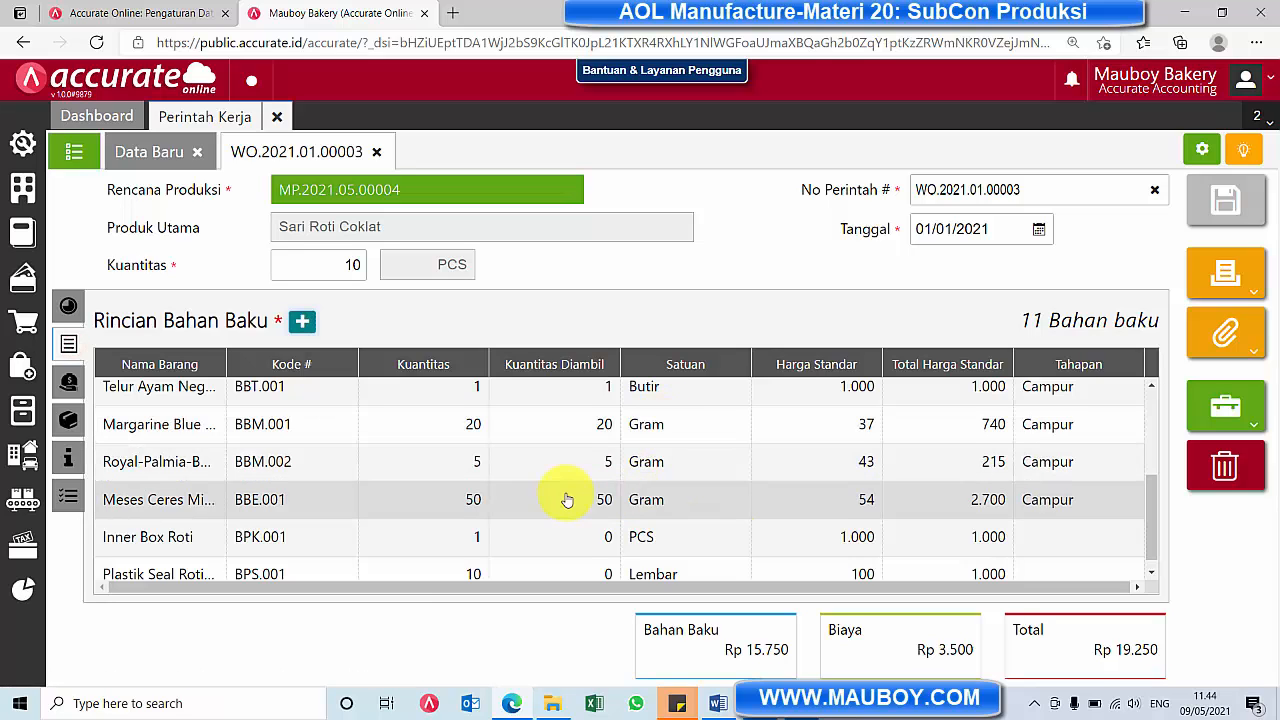
scroll(566, 497, "up", 3)
scroll(580, 403, "down", 3)
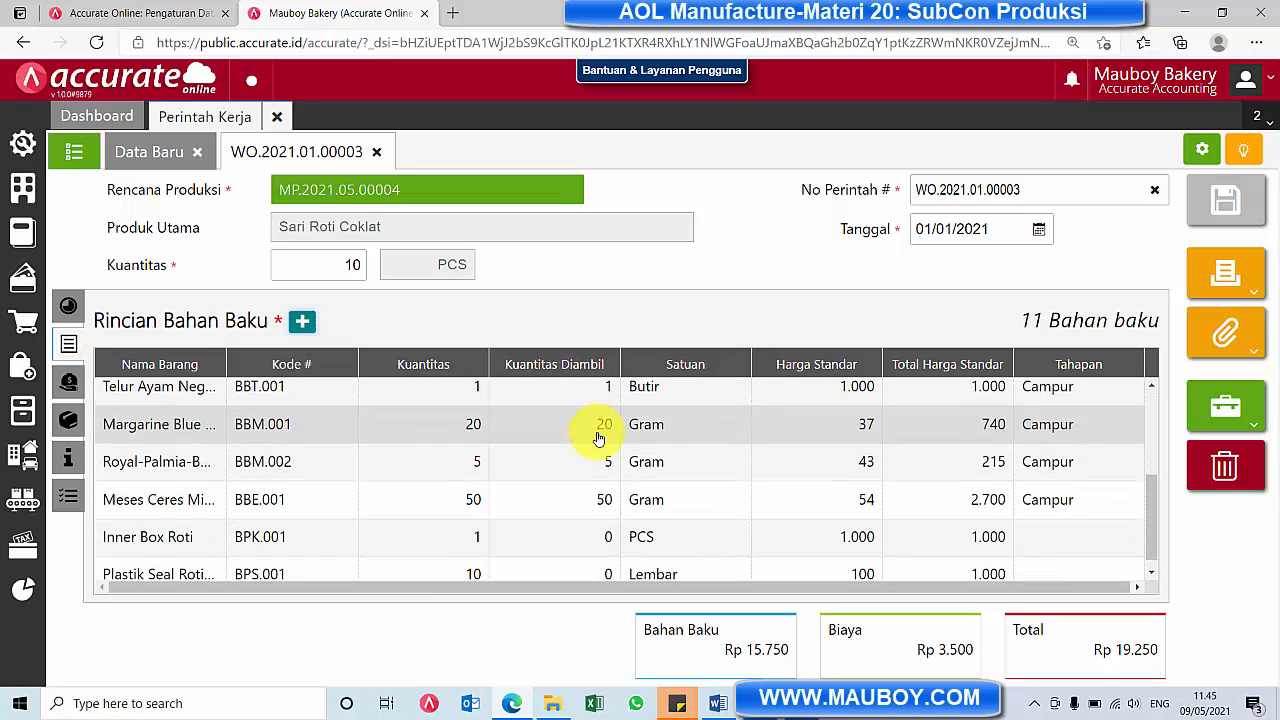
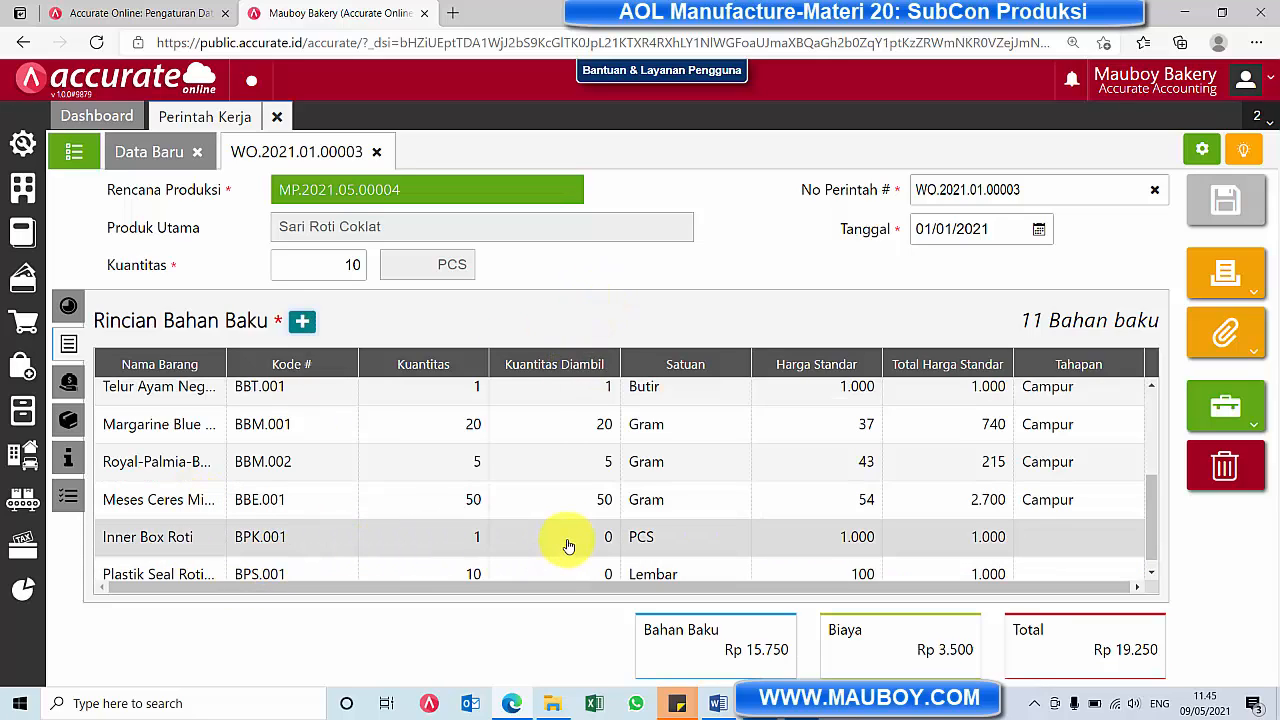
Start a new Pengambilan Bahan Baku dated 01/01/2021 for the work order of 10 PCS of Sari Roti Coklat
scroll(745, 478, "up", 3)
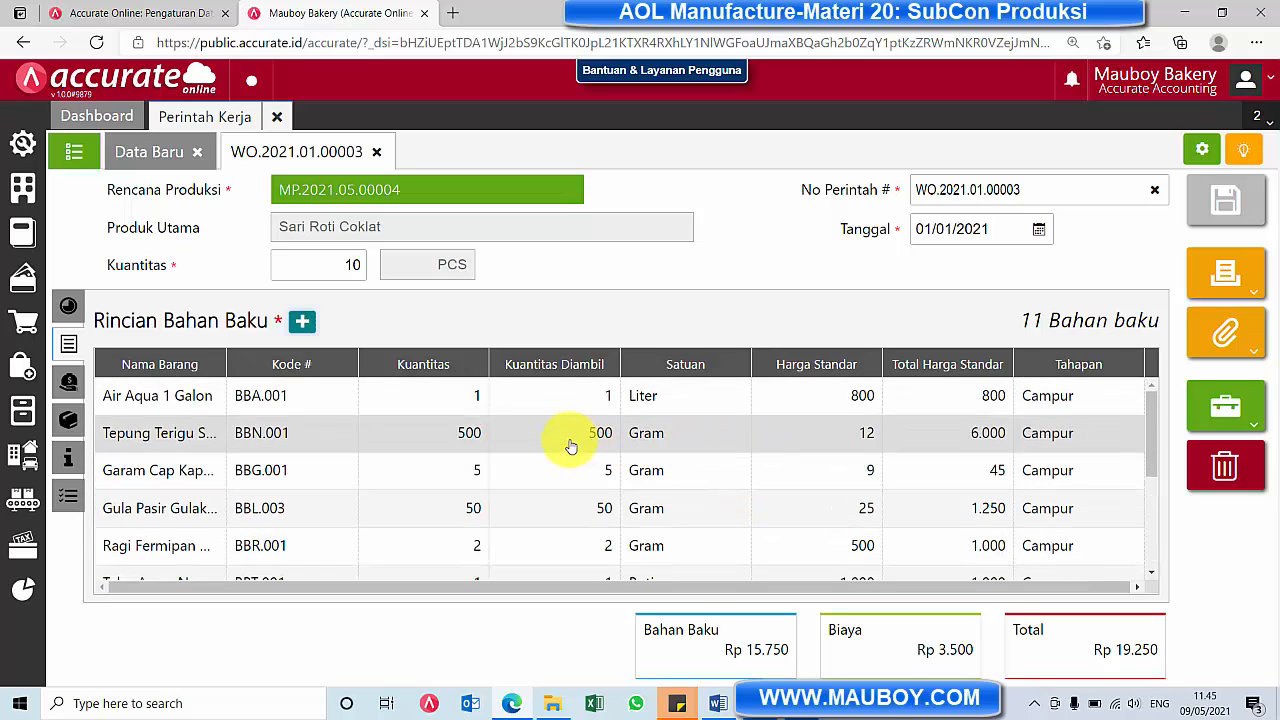
scroll(577, 441, "down", 3)
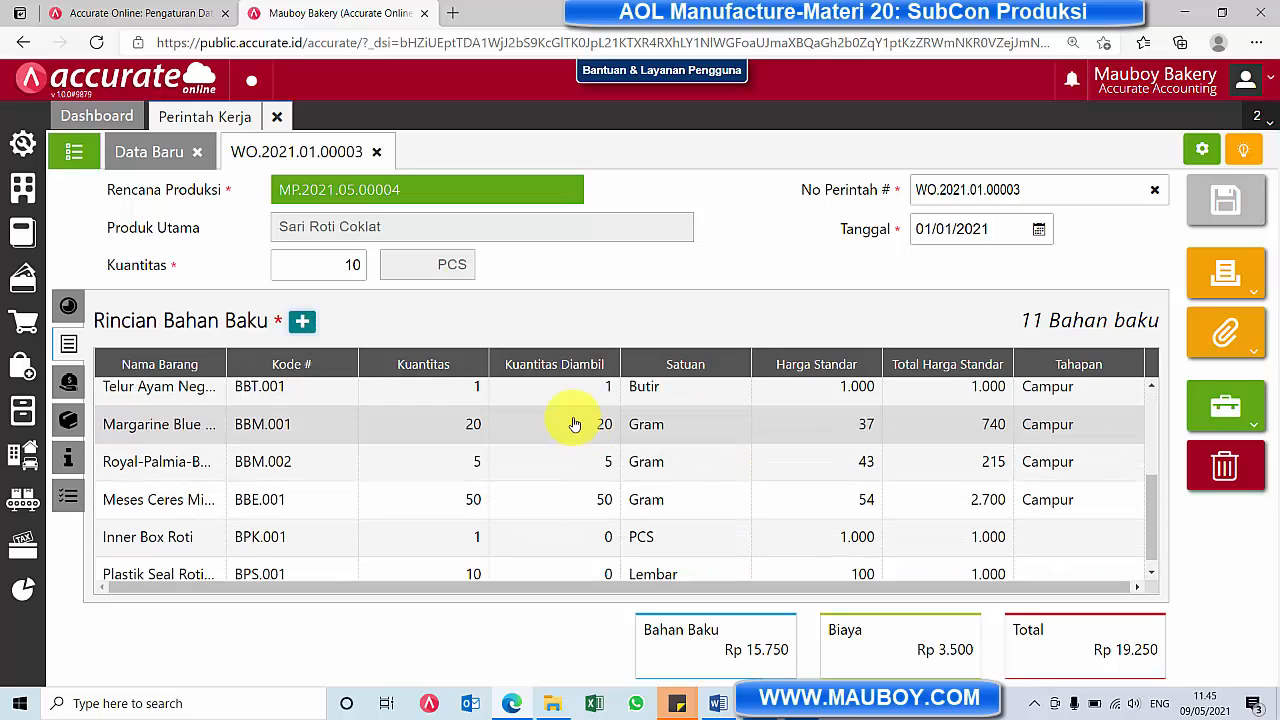
left_click(23, 498)
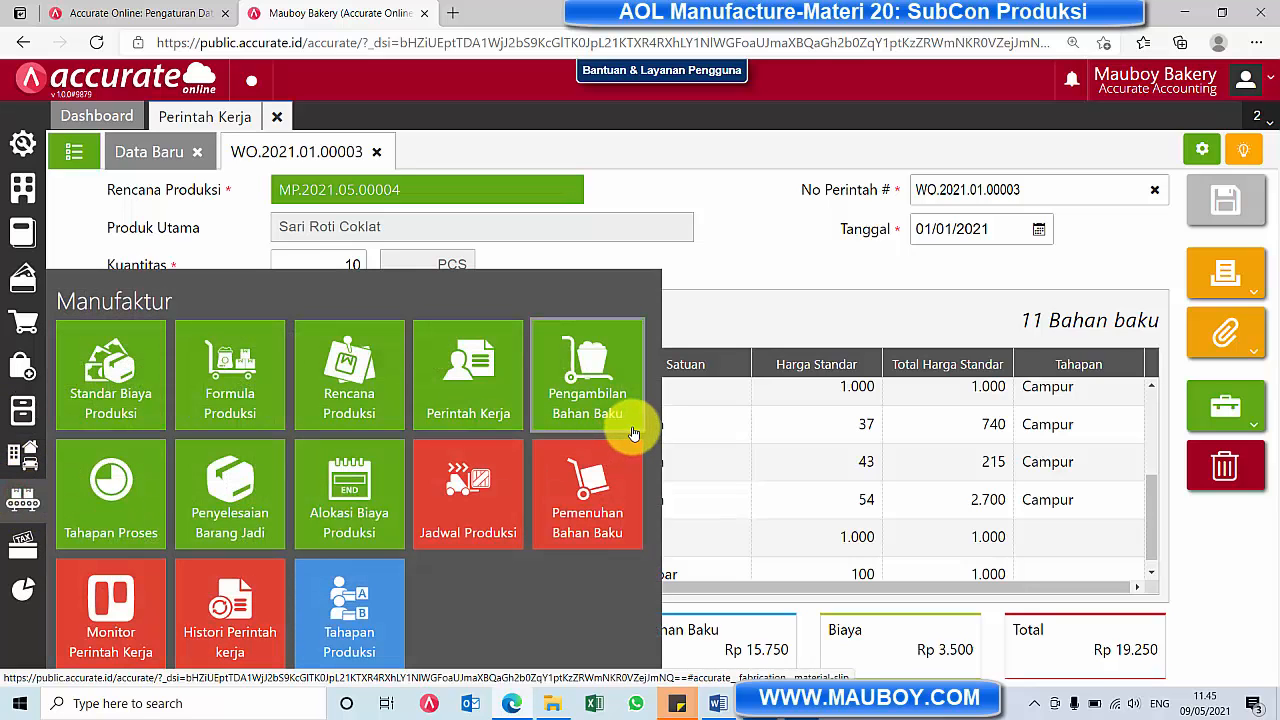
left_click(600, 400)
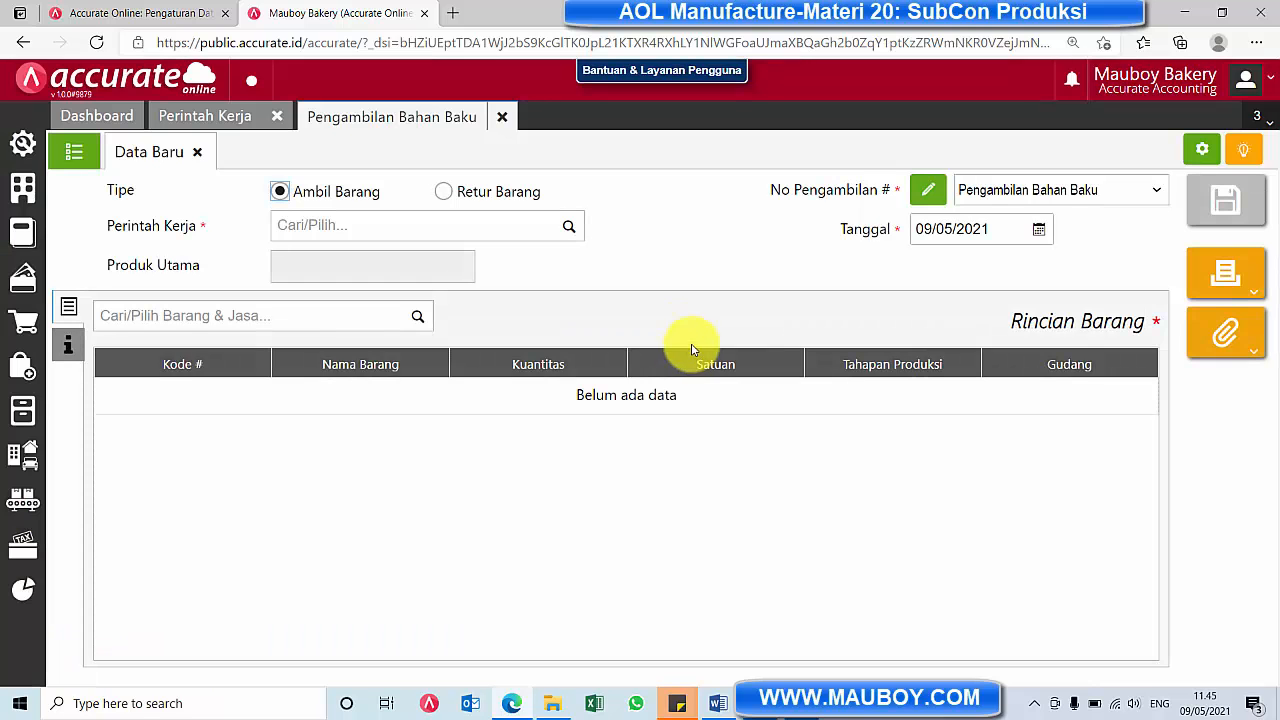
left_click(1039, 229)
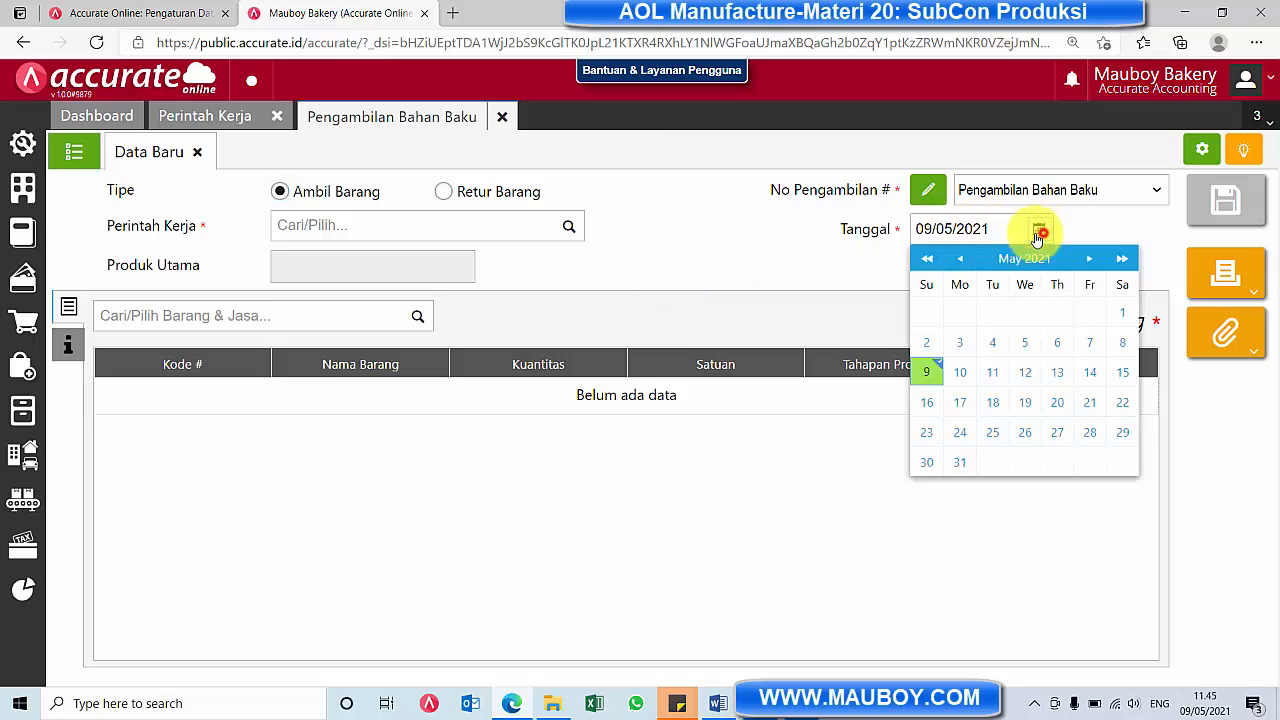
left_click(958, 260)
left_click(962, 262)
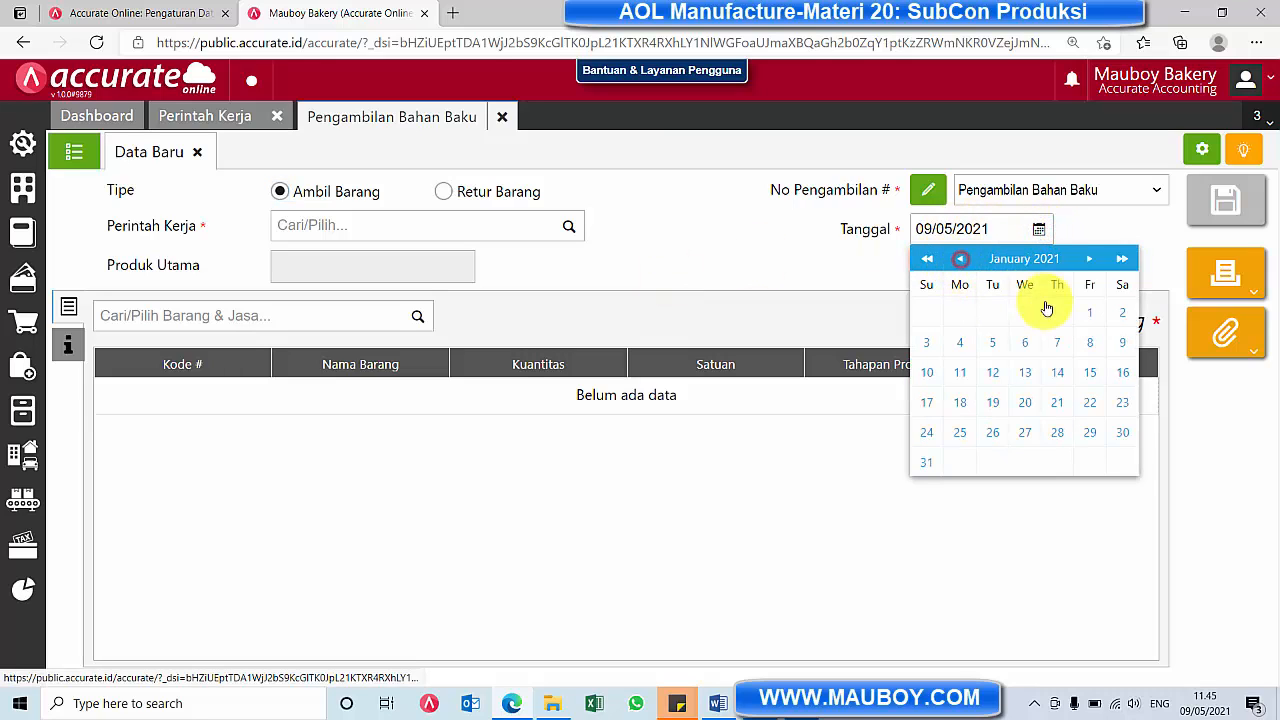
left_click(1090, 312)
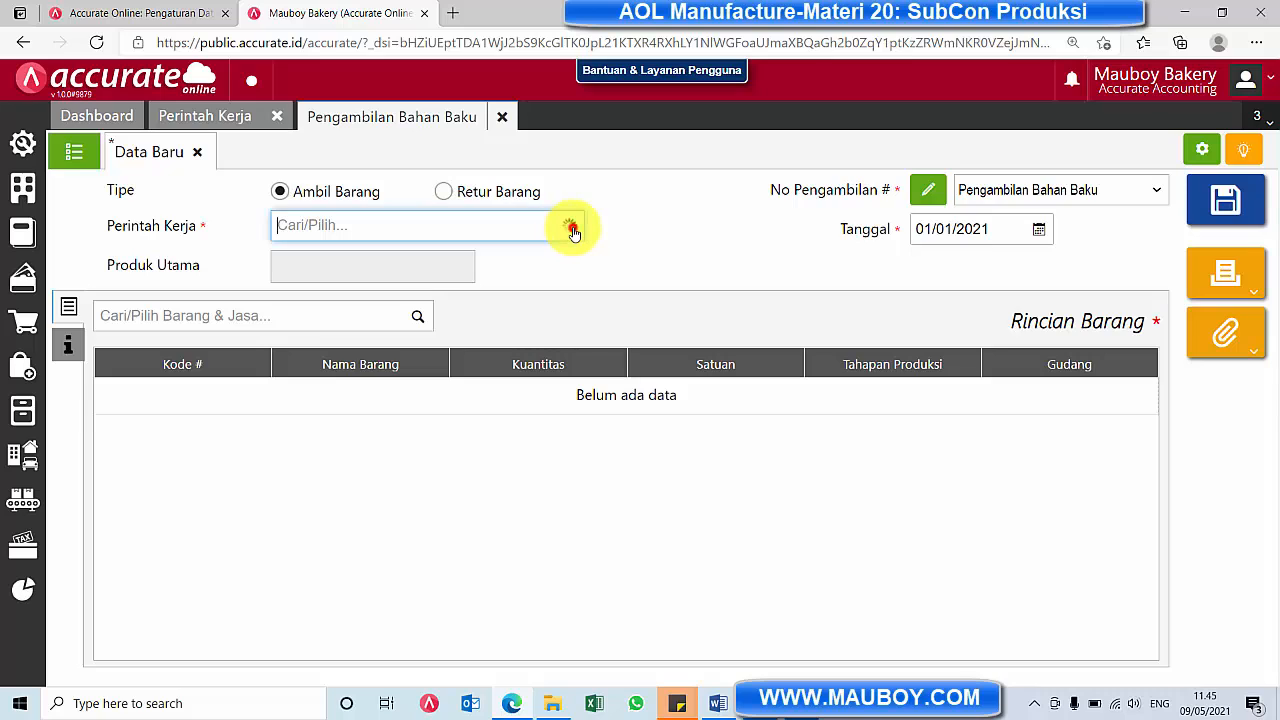
left_click(538, 262)
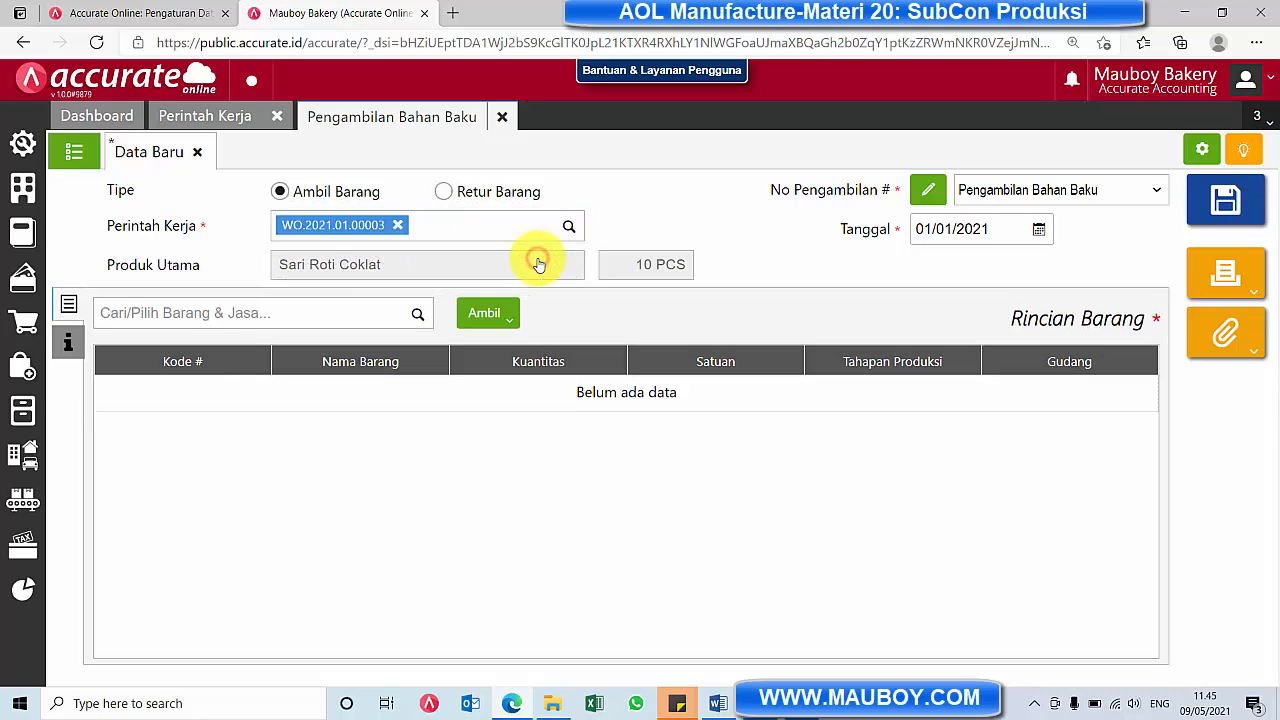
left_click(499, 318)
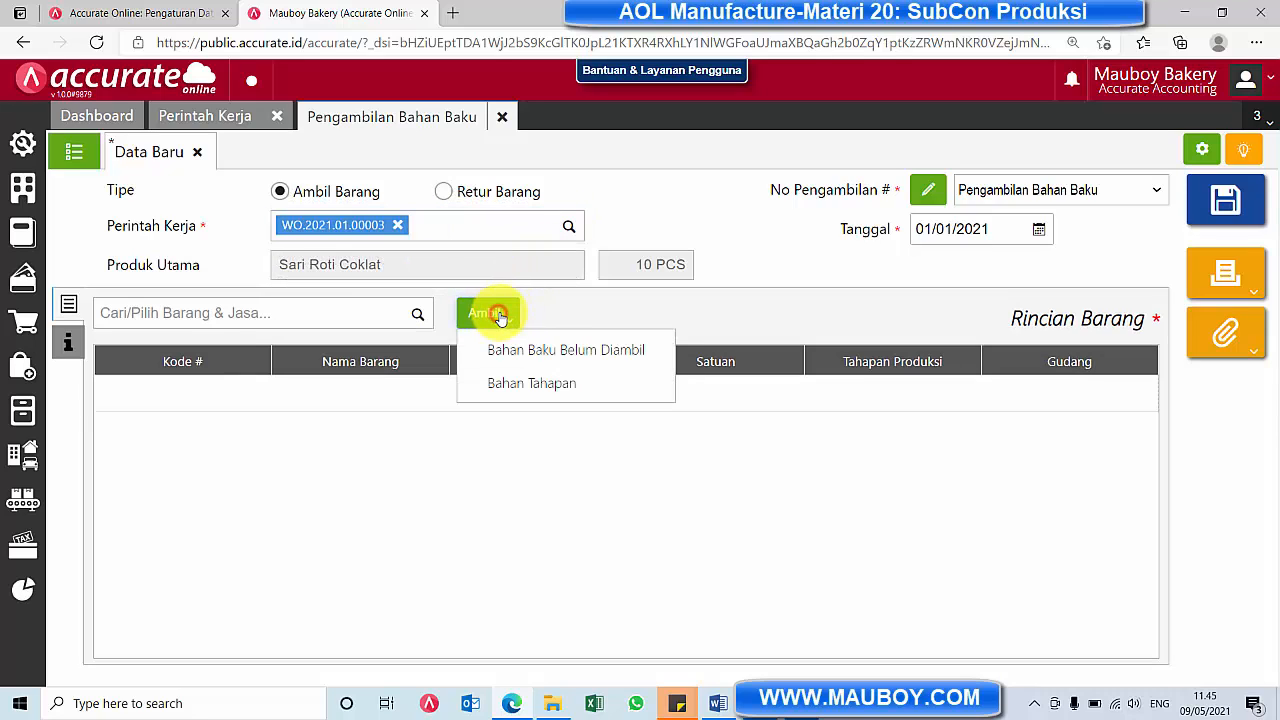
left_click(530, 387)
left_click(680, 254)
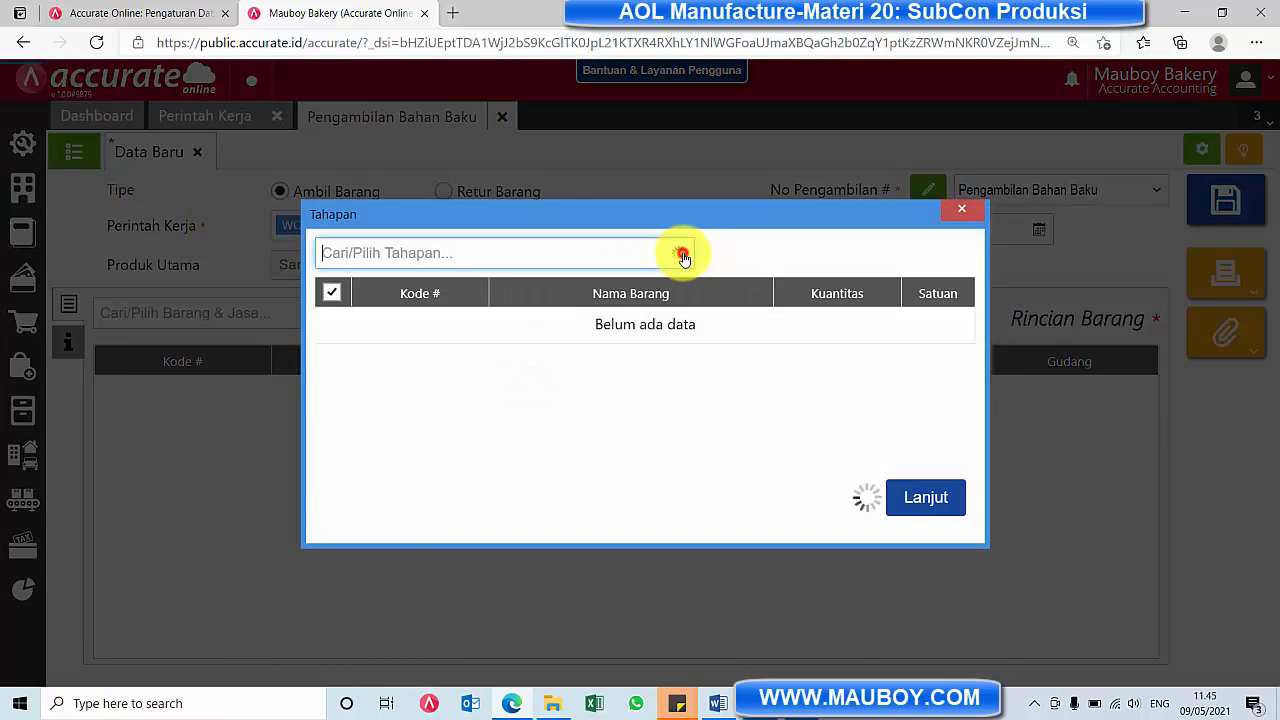
left_click(654, 282)
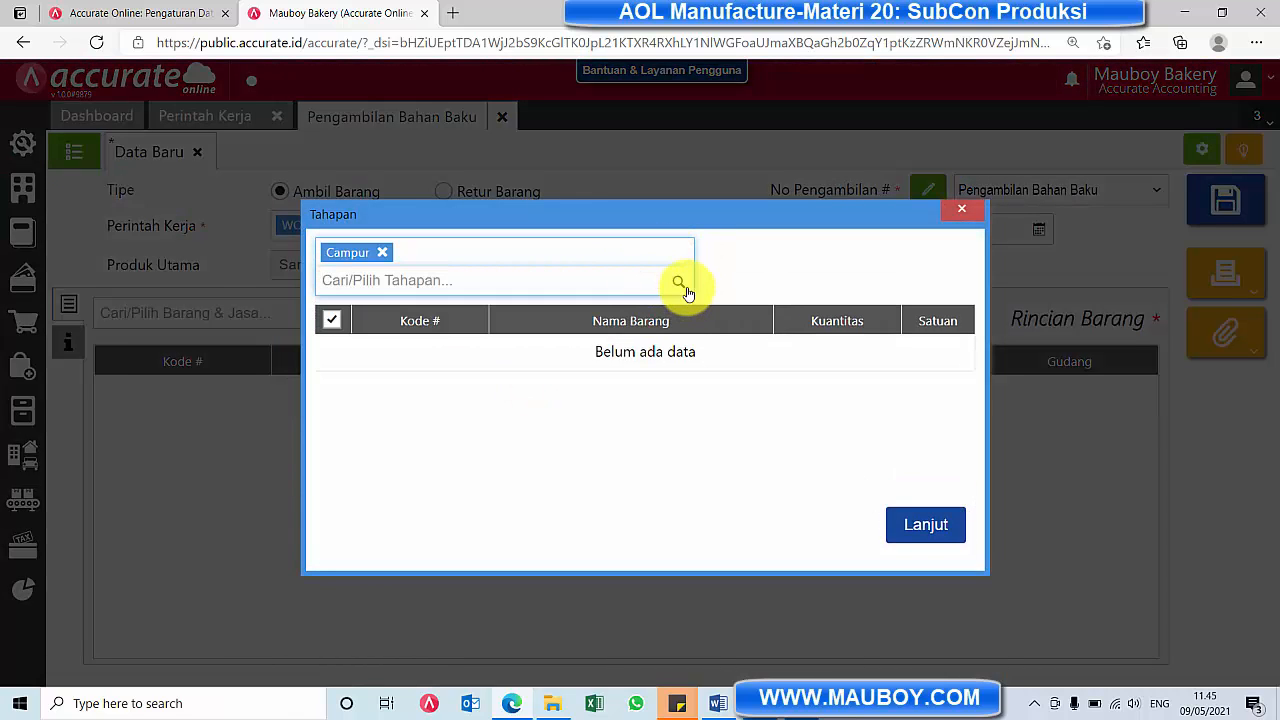
left_click(679, 287)
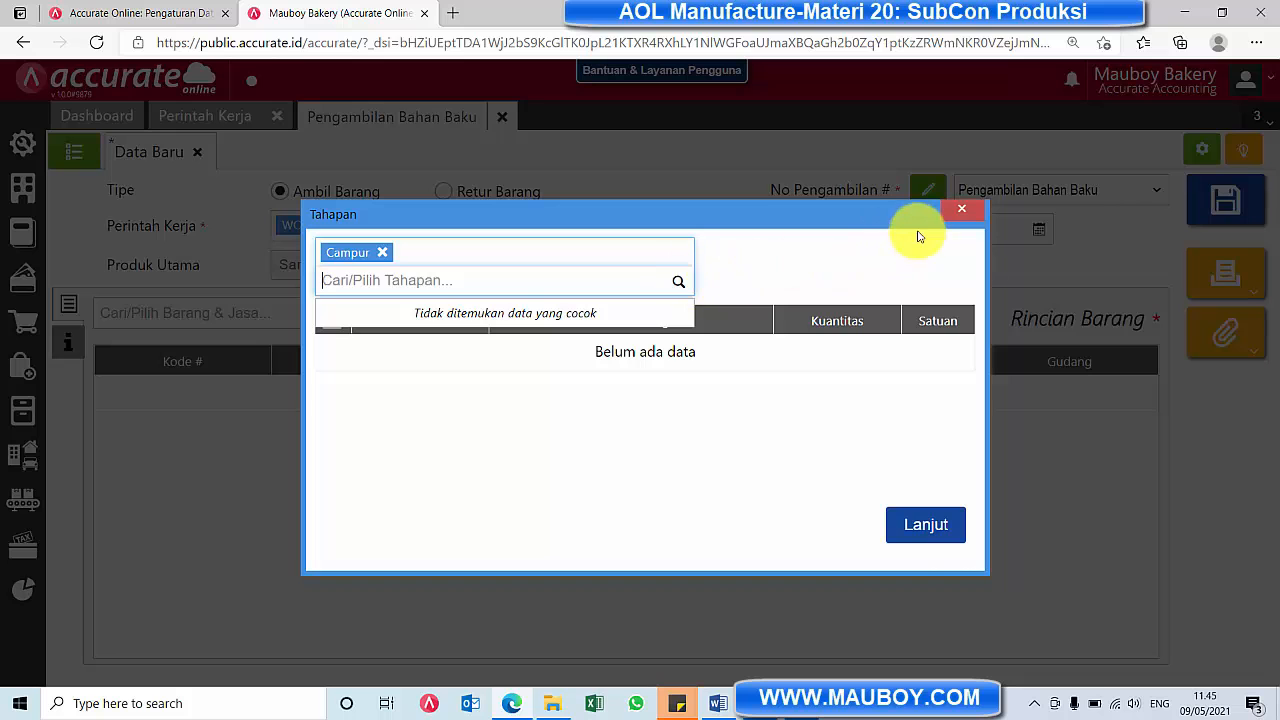
left_click(958, 214)
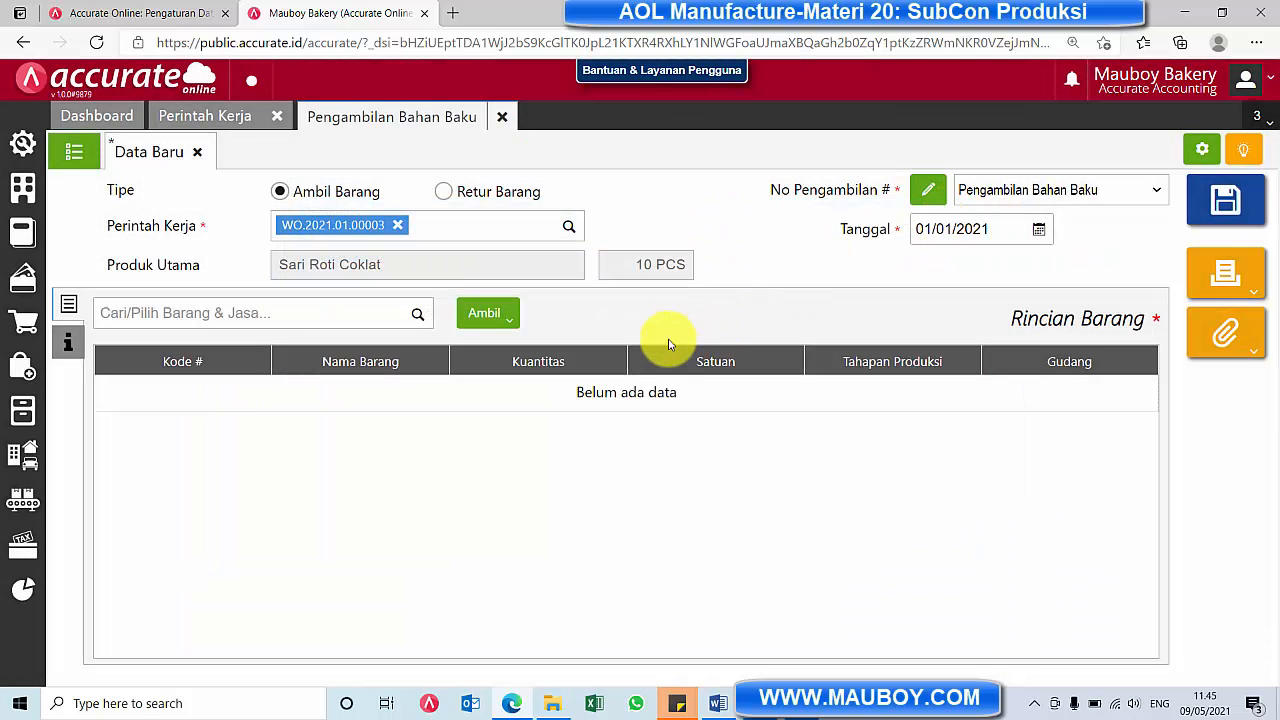
Add the Bahan Baku Belum Diambil items Inner Box Roti and Plastik Seal Roti@100 Lbr/Pack to the withdrawal
left_click(491, 324)
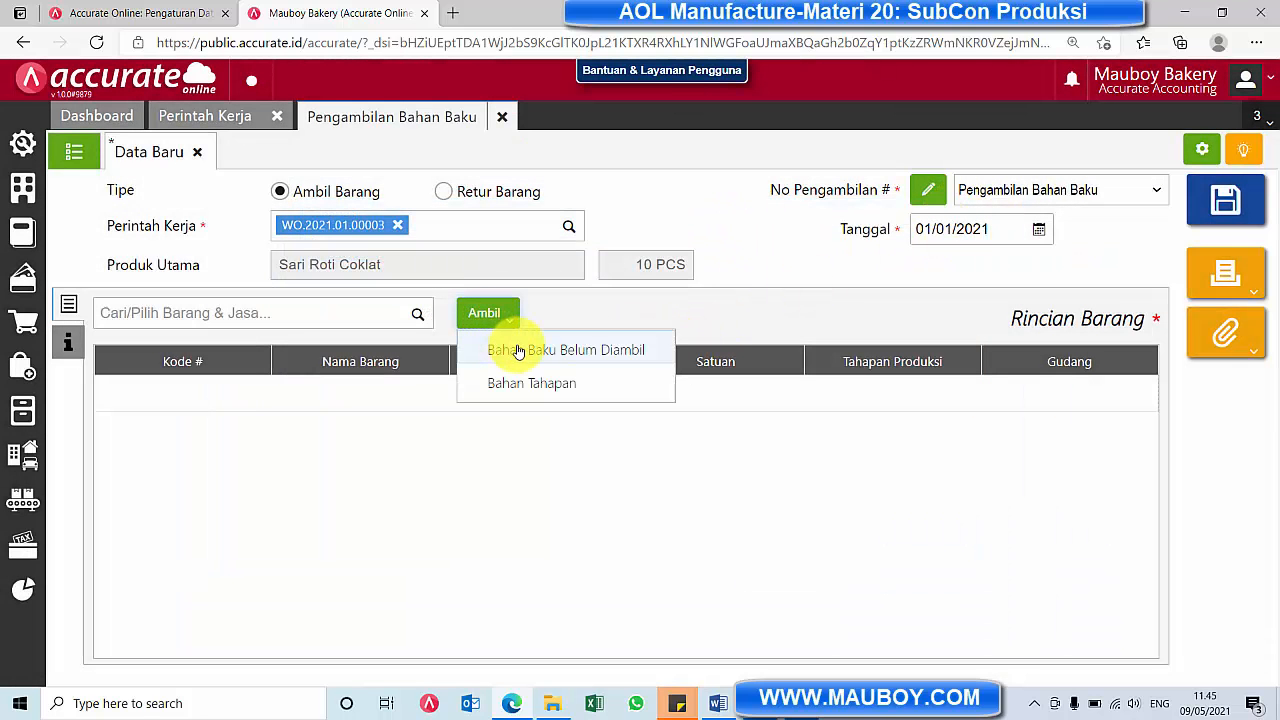
left_click(518, 350)
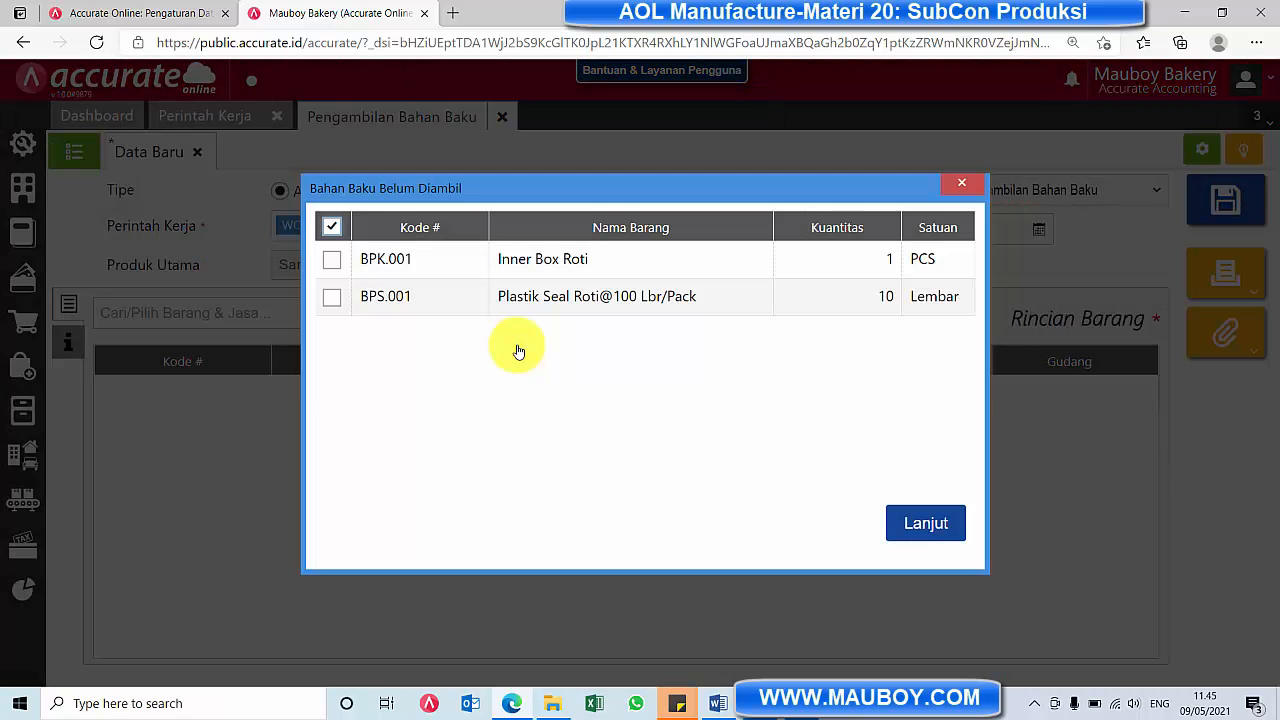
left_click(339, 261)
left_click(331, 297)
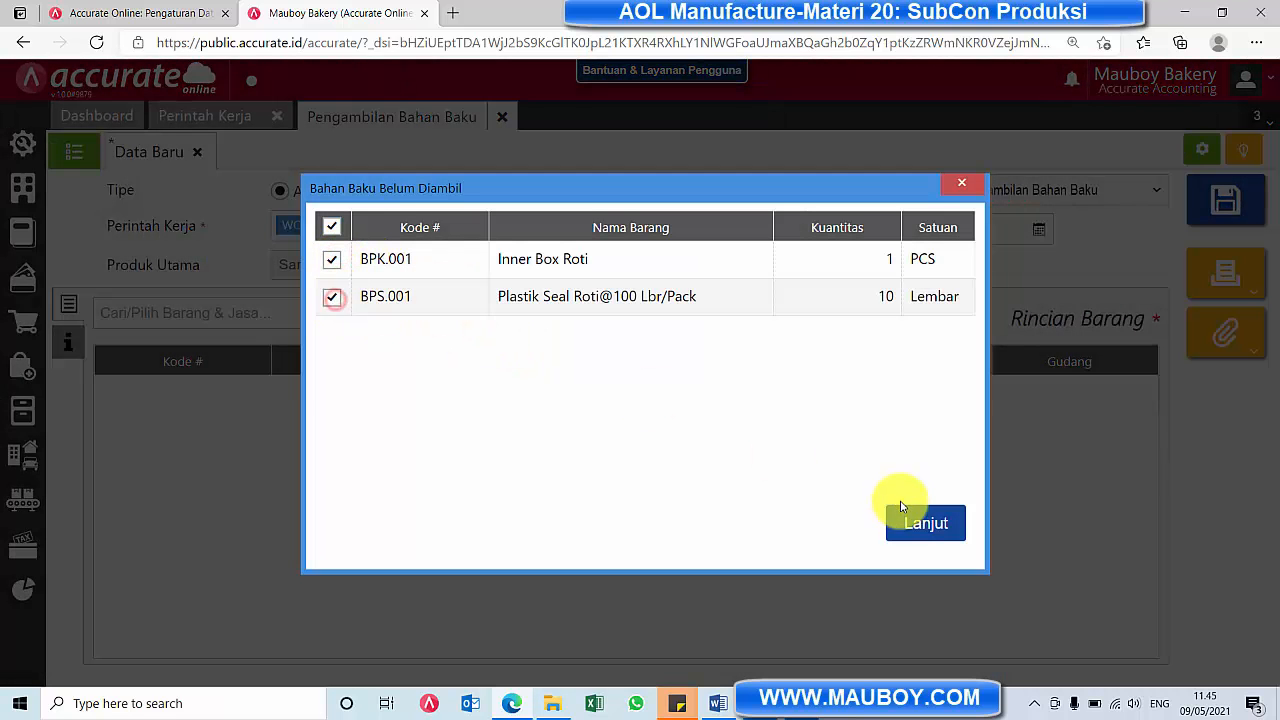
left_click(923, 522)
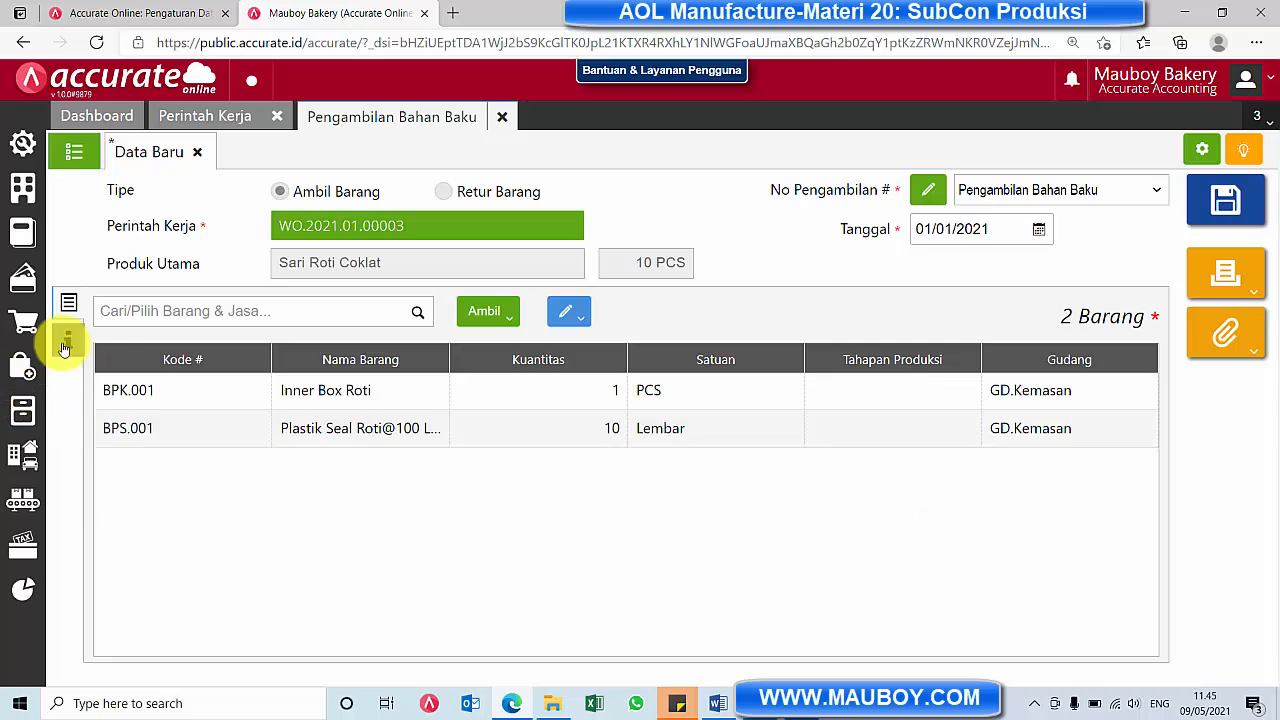
Enter "dikirim ke pihak Subcon" as the Keterangan, save the material withdrawal, and show the list of withdrawals
left_click(66, 341)
left_click(514, 401)
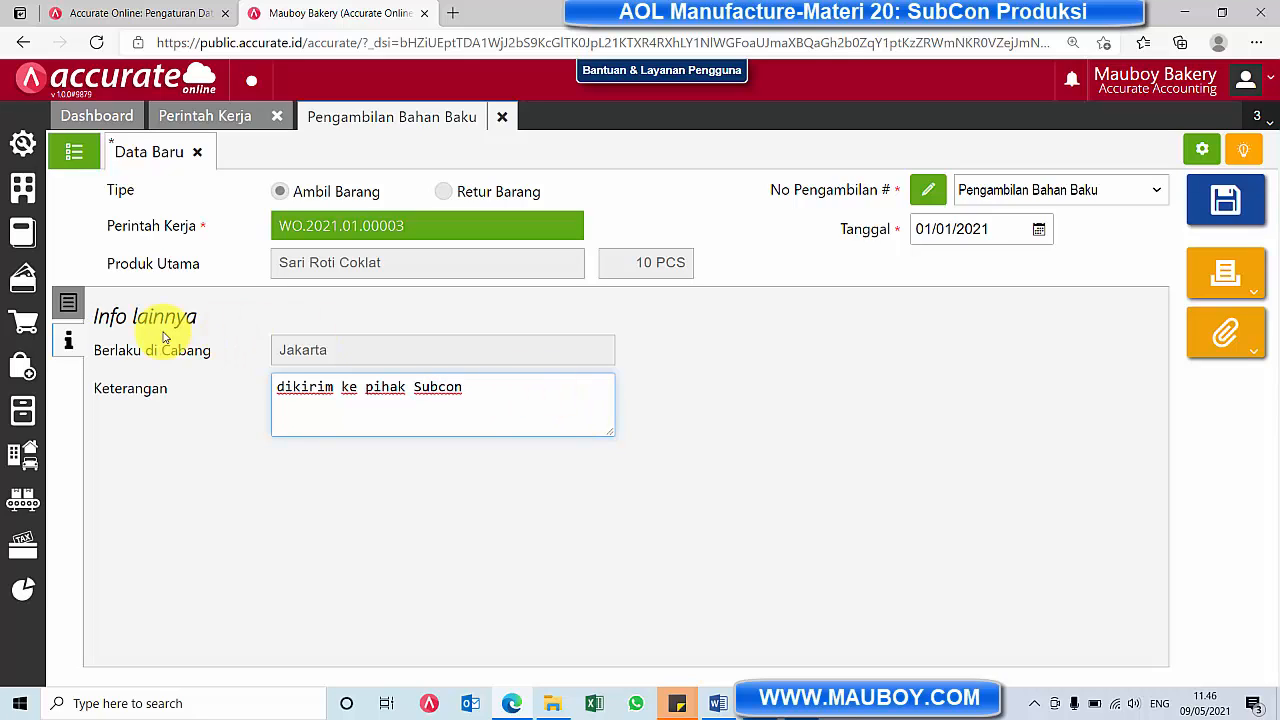
left_click(67, 312)
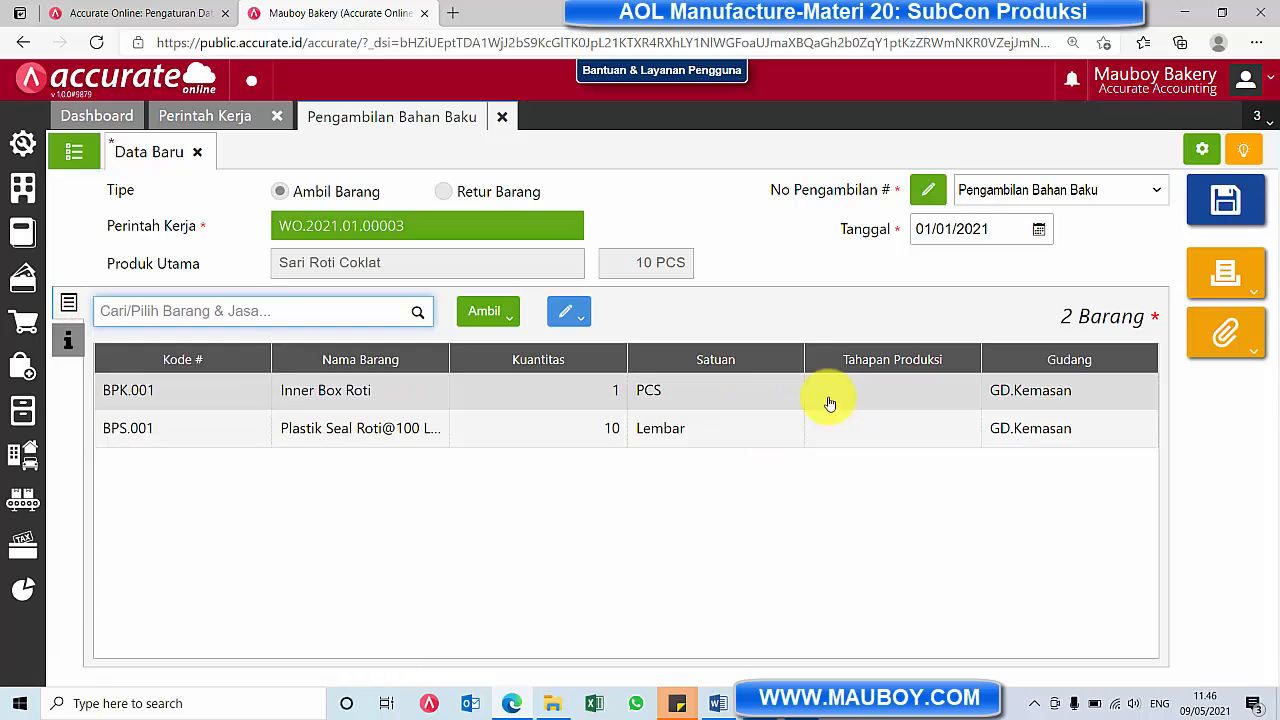
left_click(1224, 203)
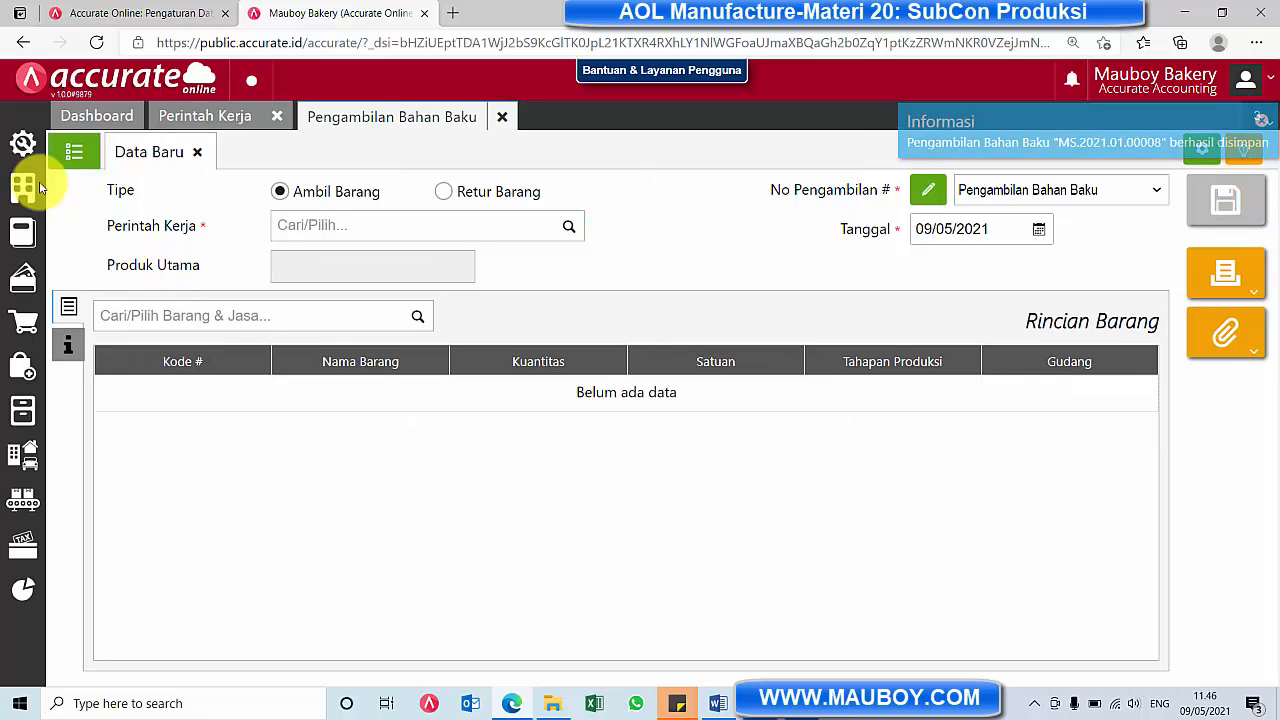
left_click(73, 155)
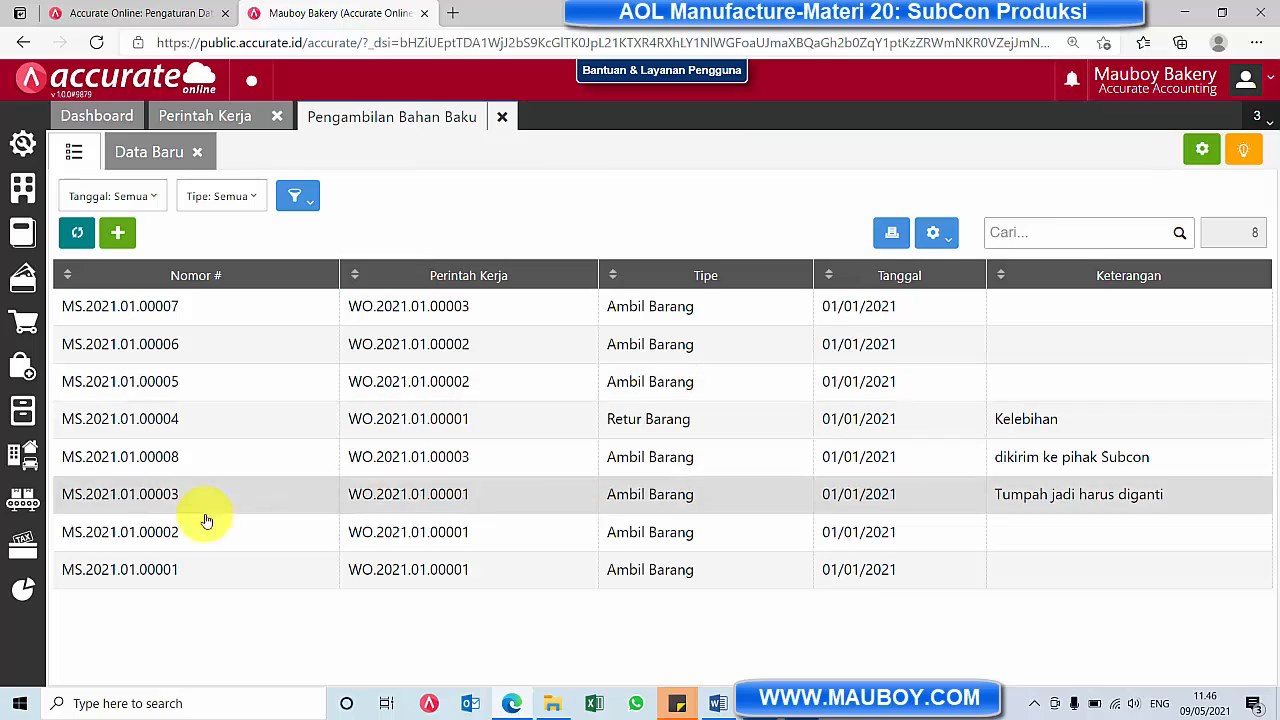
Examine the Packaging details of the in-process Sari Roti Coklat order in Monitor Perintah Kerja and close the monitor
left_click(25, 530)
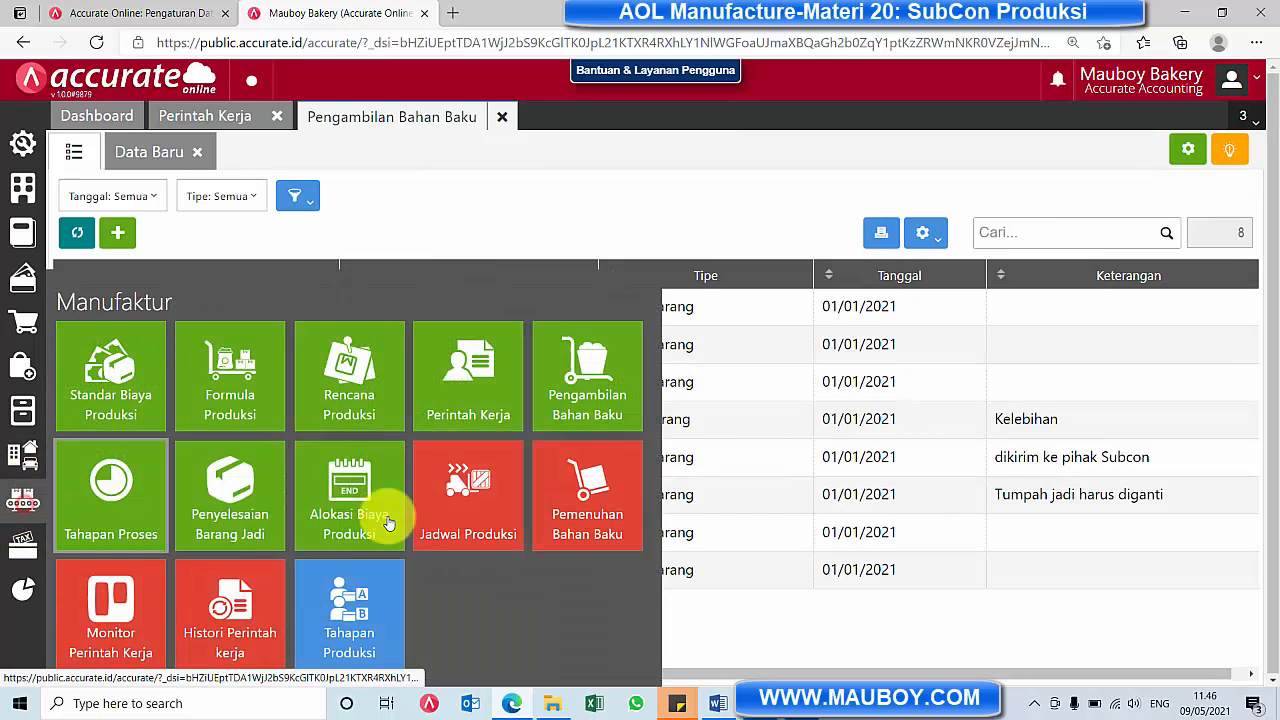
left_click(143, 606)
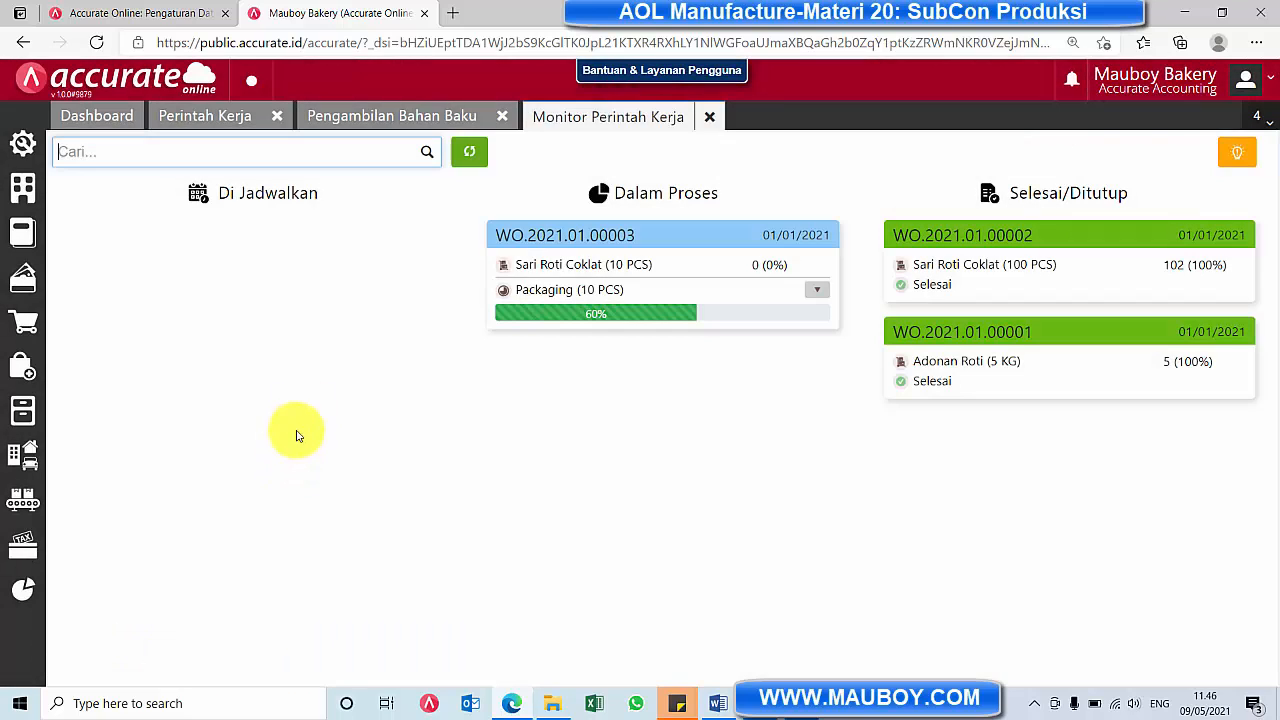
left_click(818, 291)
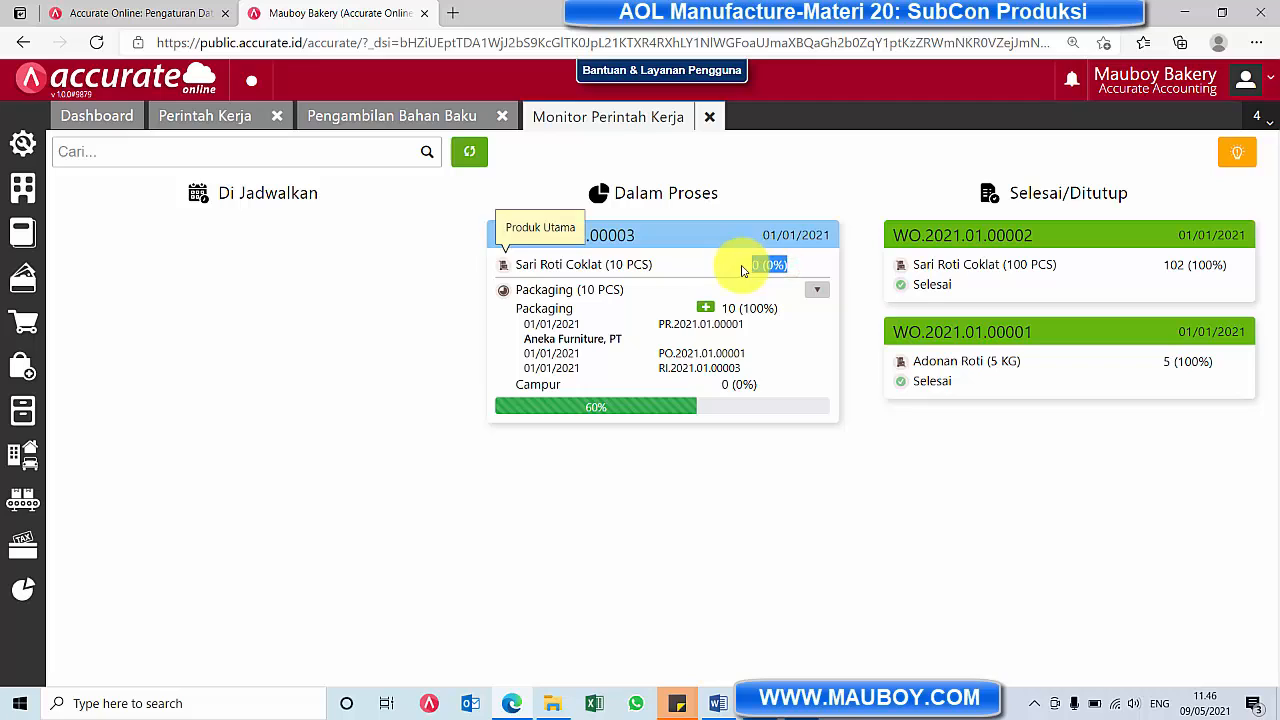
left_click(812, 291)
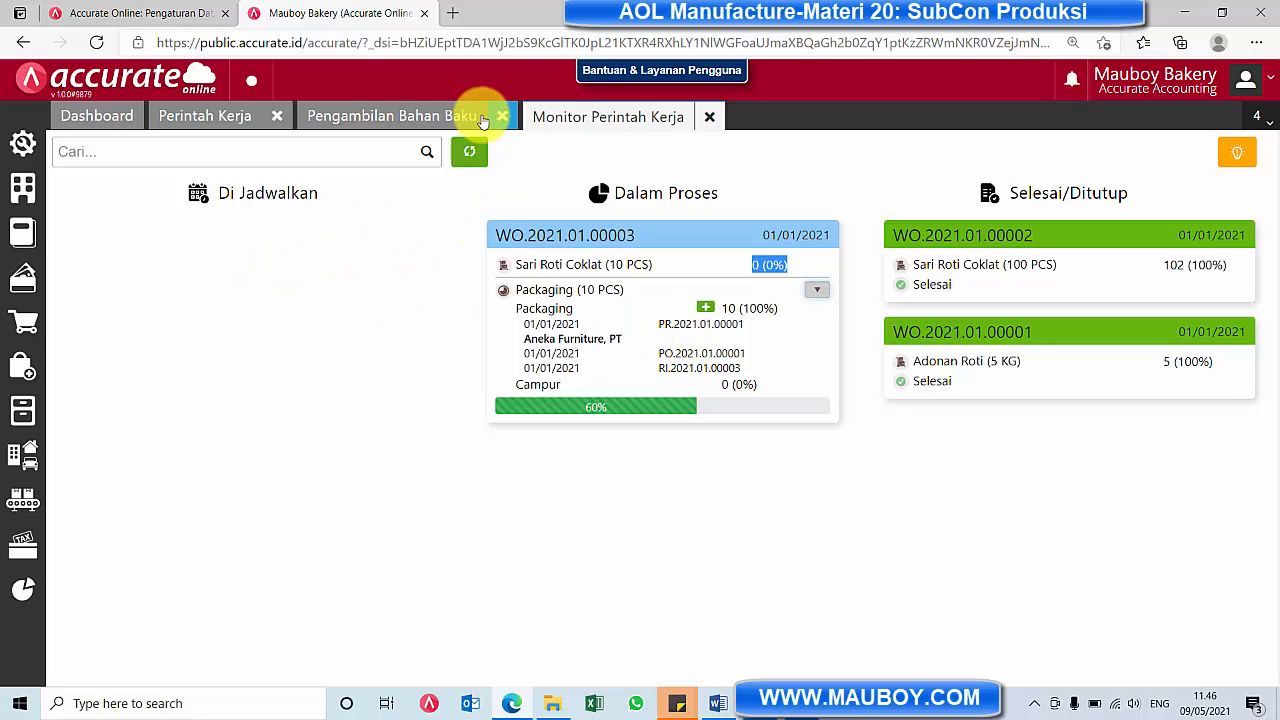
left_click(706, 116)
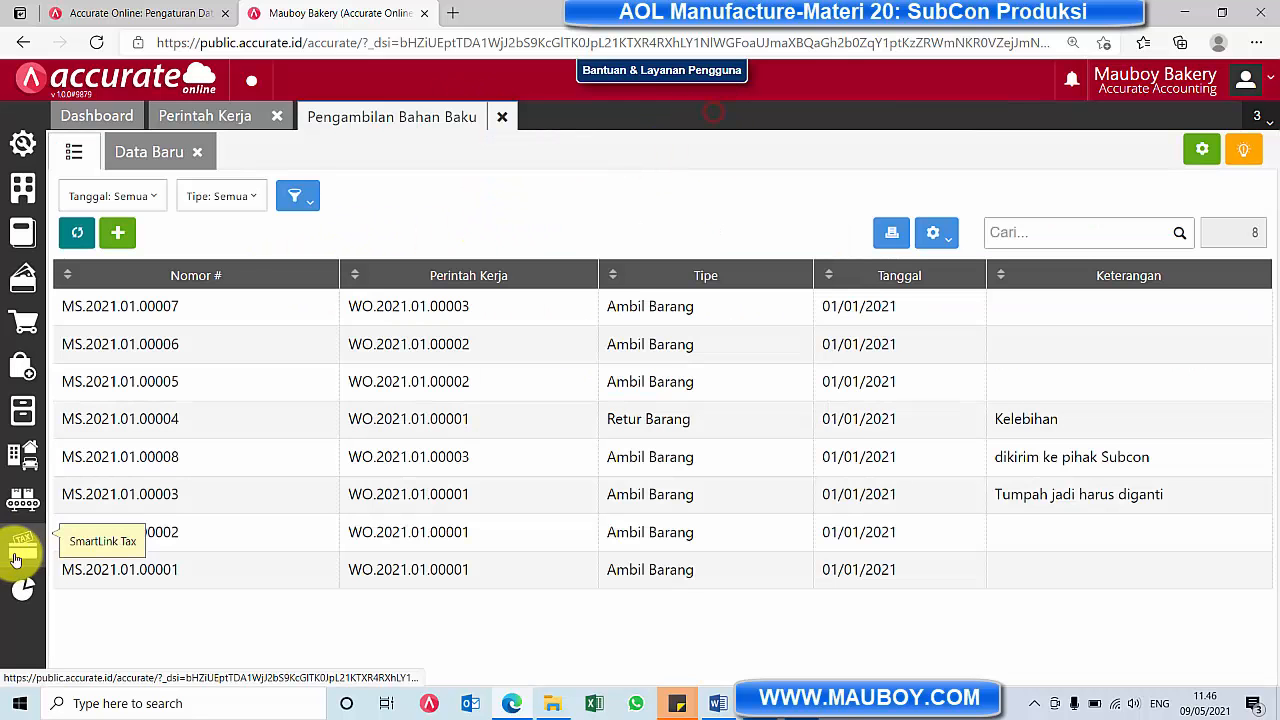
Review the timeline of the 10 PCS Sari Roti Coklat order in Histori Perintah Kerja, closing it and Pengambilan Bahan Baku
left_click(23, 500)
left_click(237, 634)
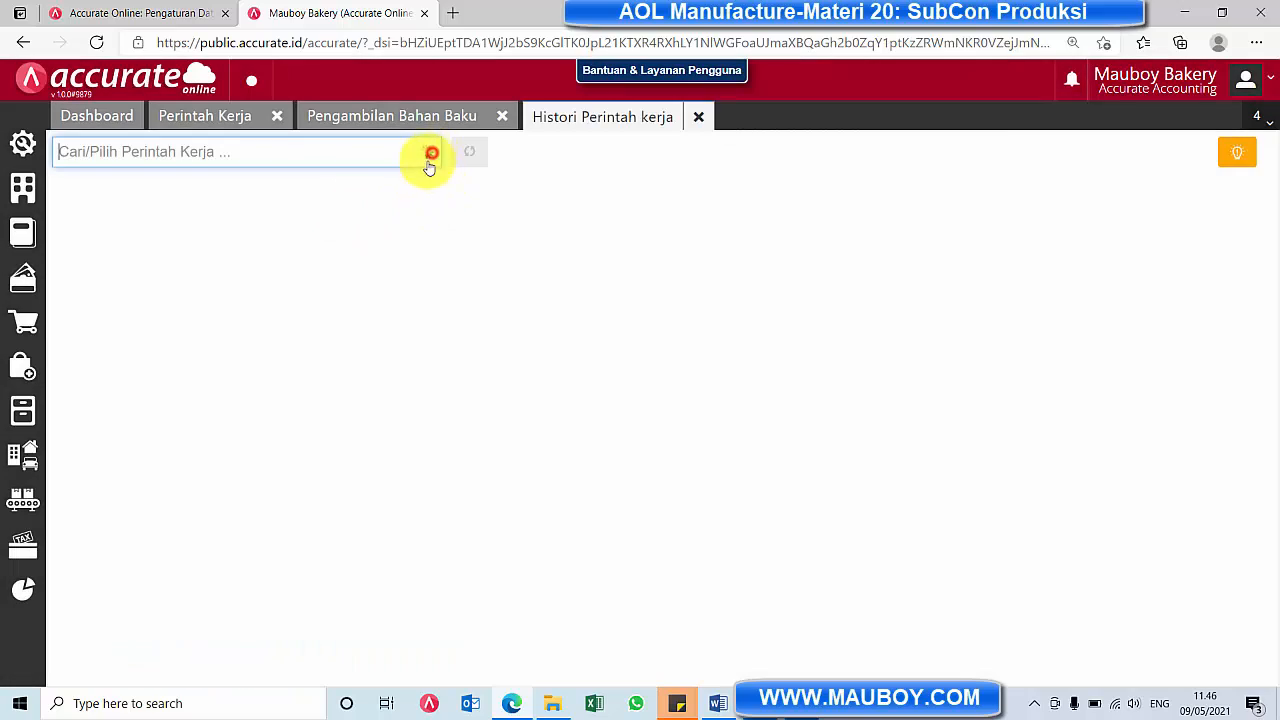
left_click(429, 158)
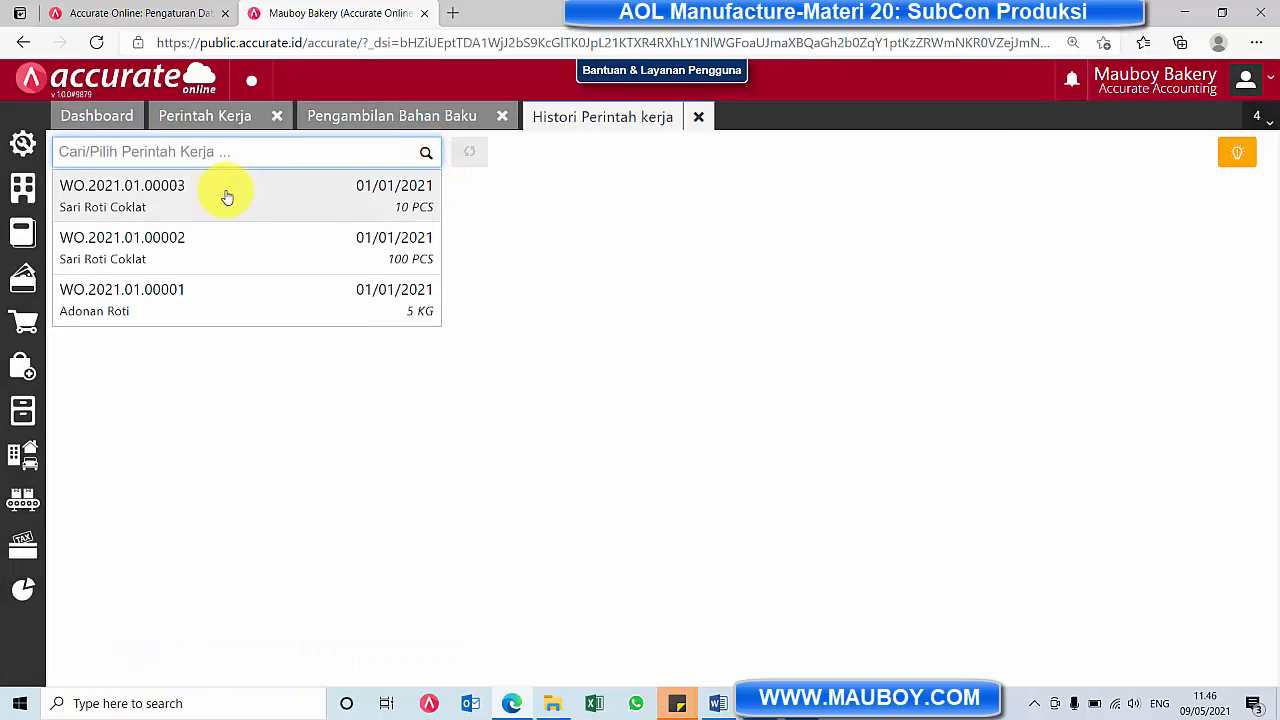
left_click(224, 199)
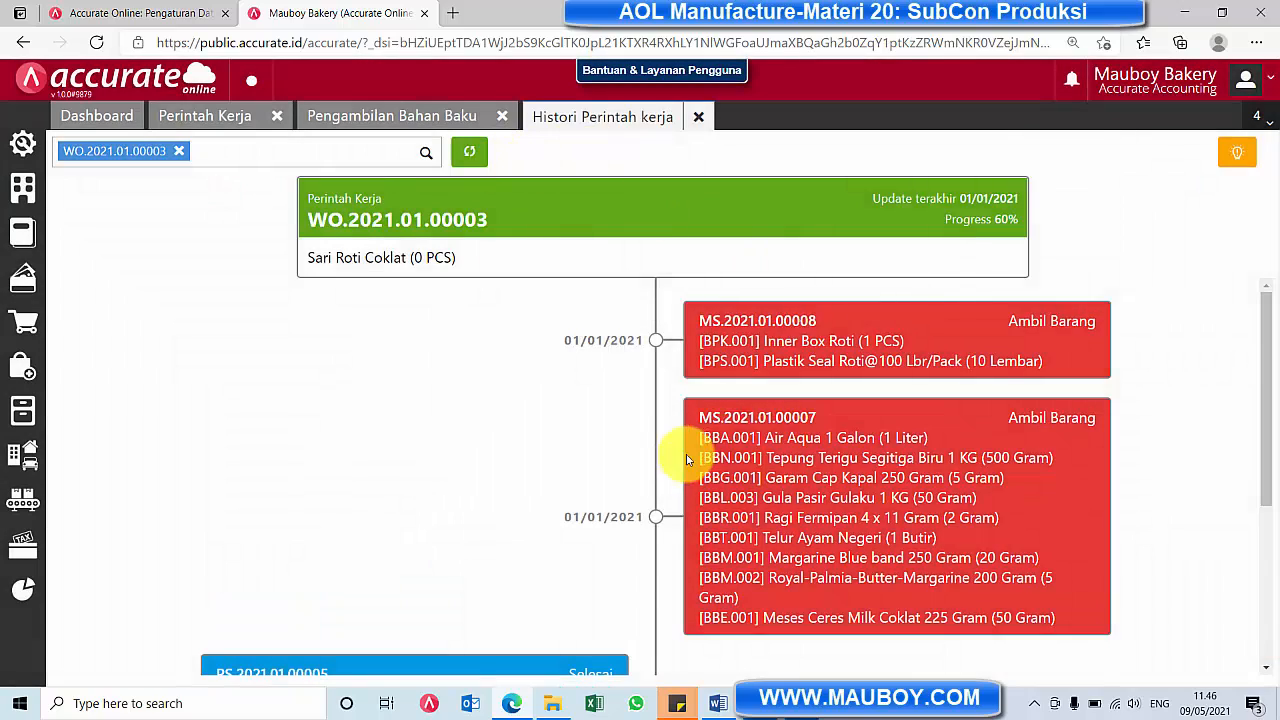
scroll(686, 449, "down", 3)
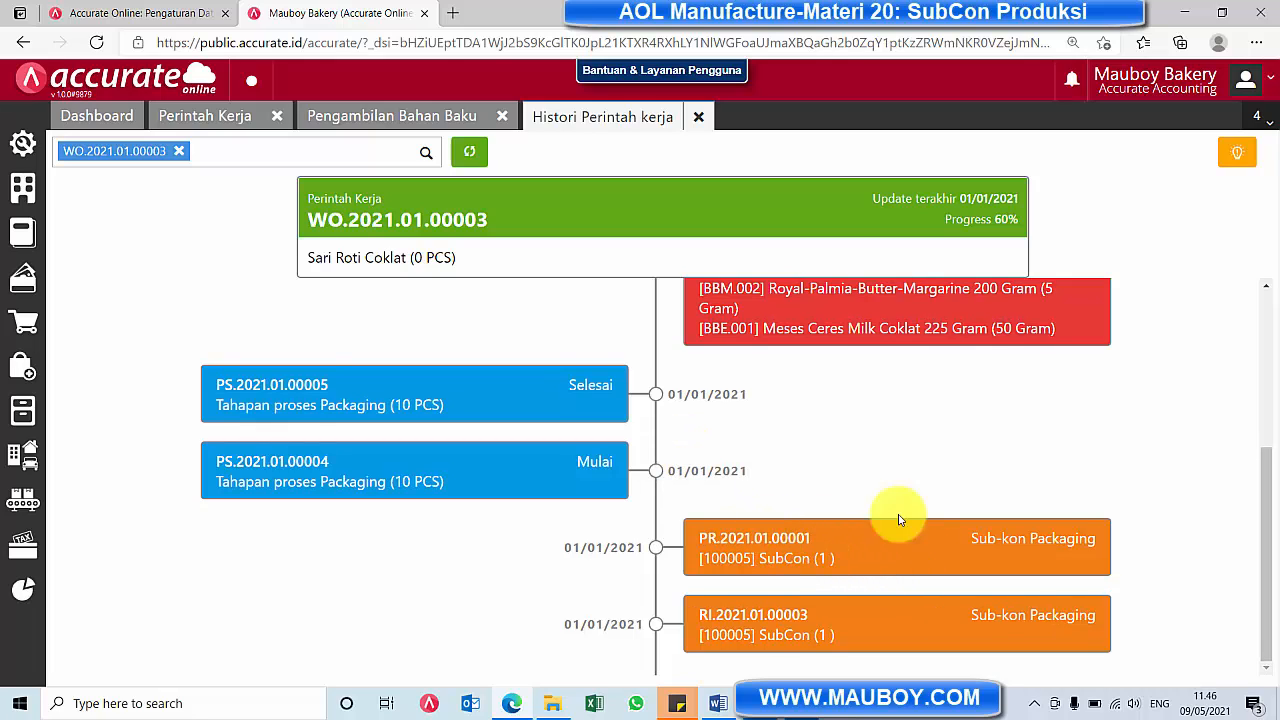
scroll(669, 515, "up", 3)
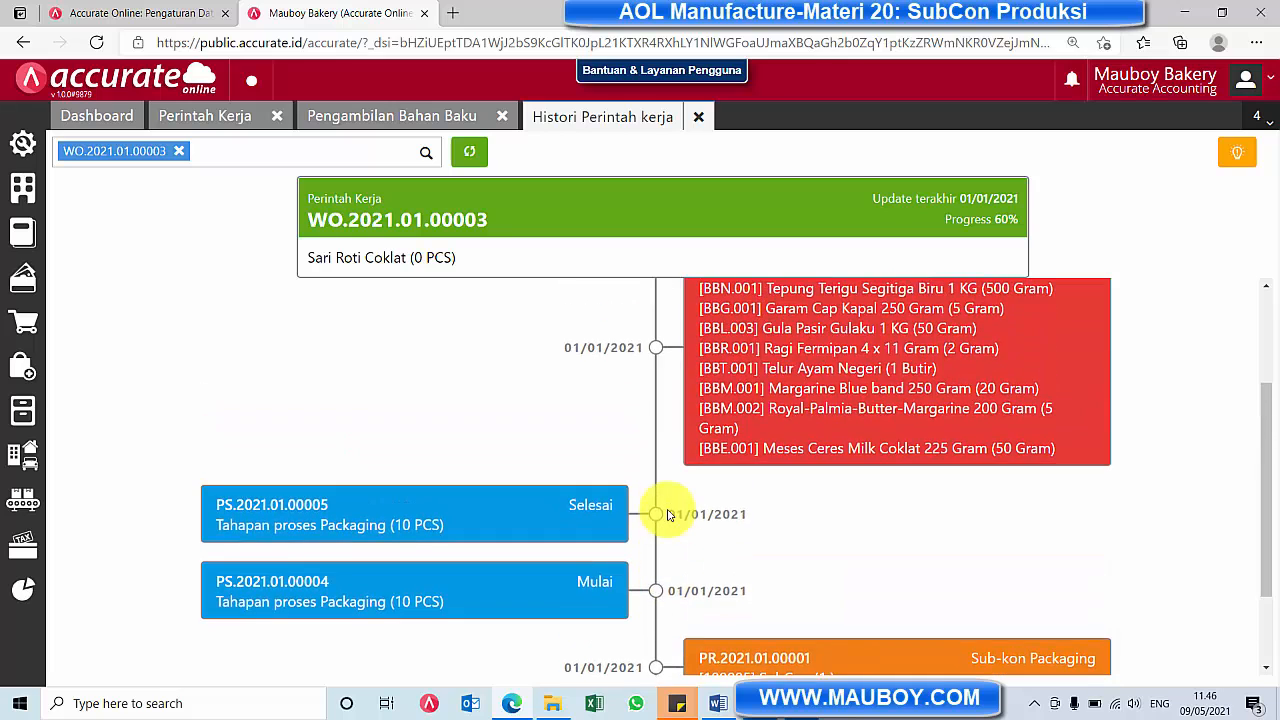
scroll(669, 515, "down", 3)
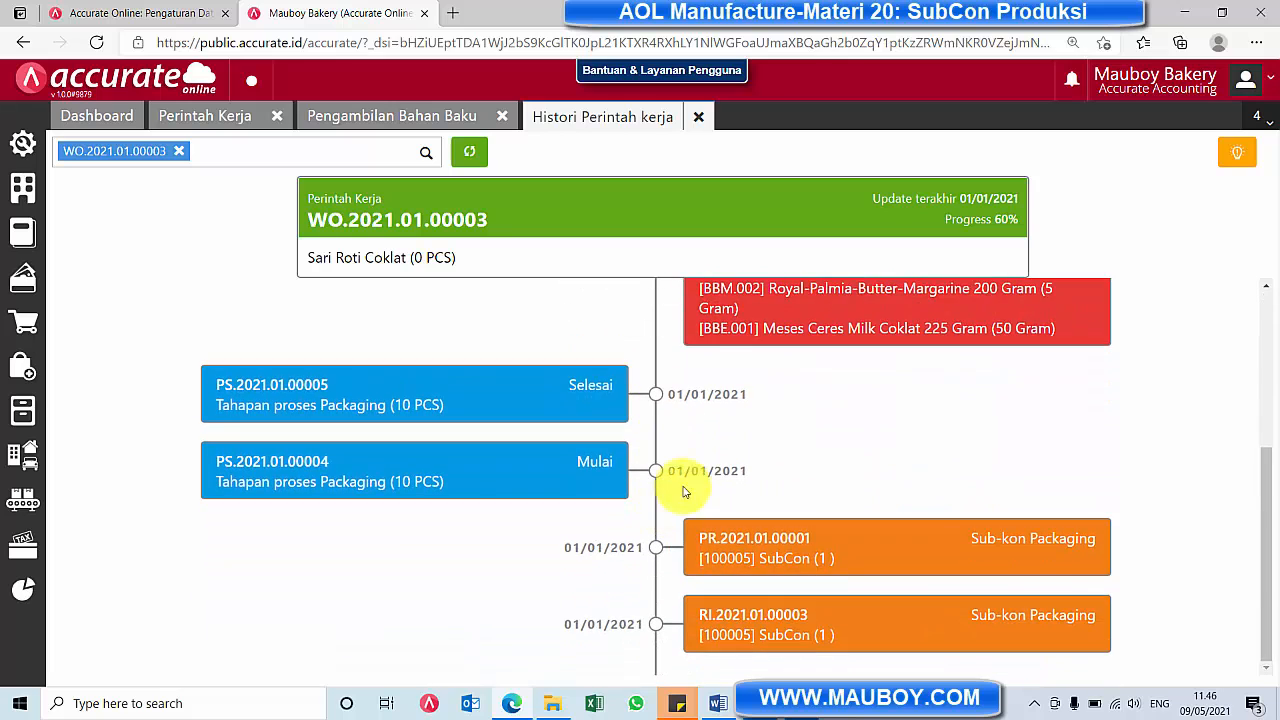
left_click(698, 116)
left_click(501, 117)
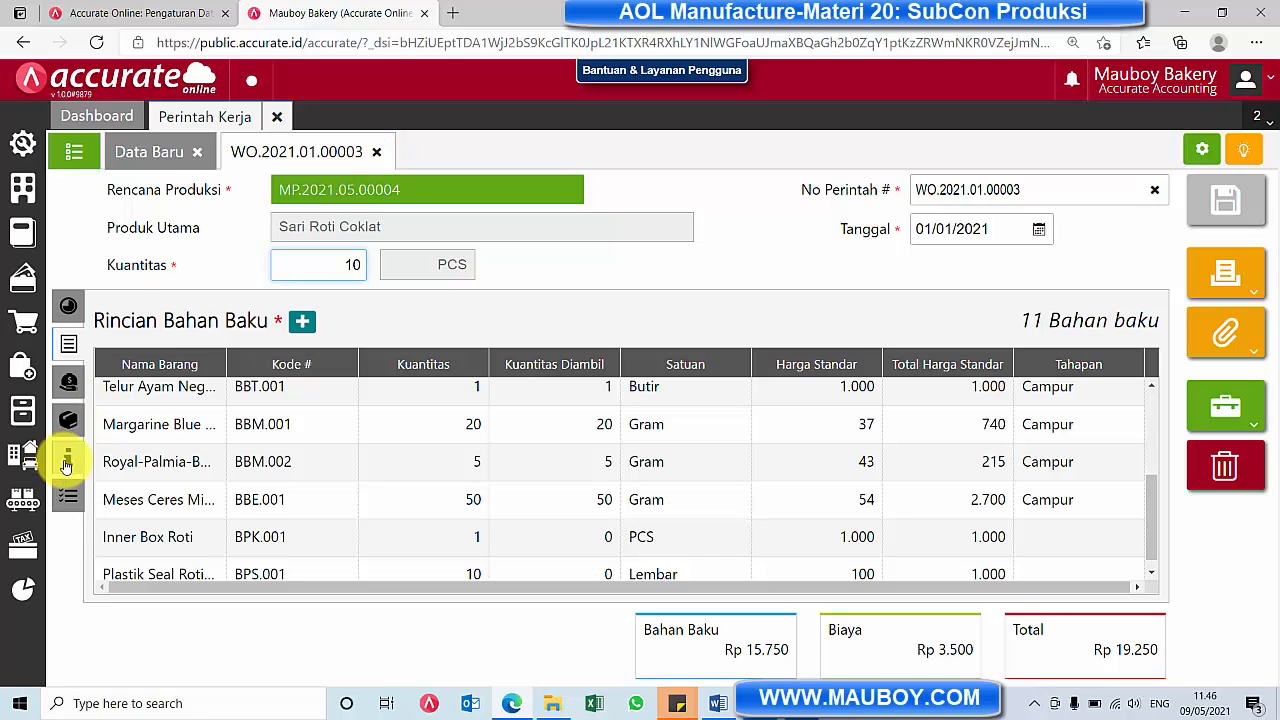
Review the 10 PCS Packaging Mulai record of the Sari Roti Coklat order in Tahapan Proses, closing it and the blank form
left_click(20, 418)
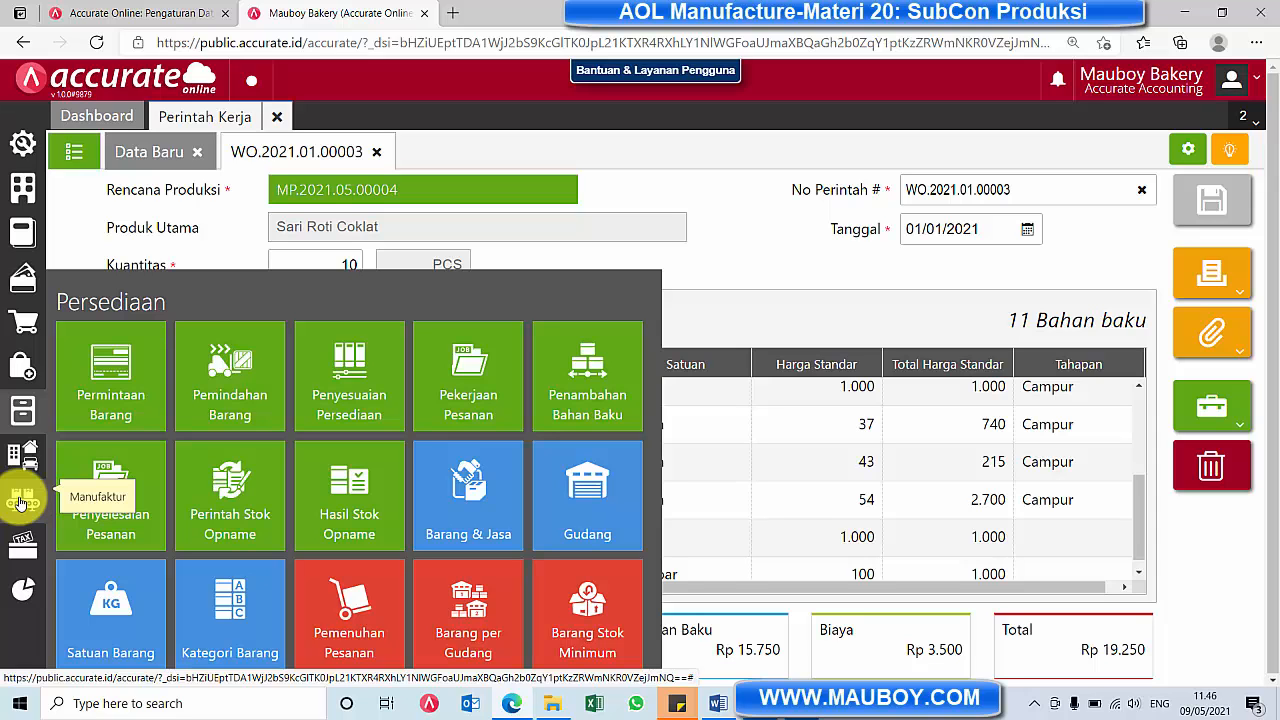
left_click(22, 498)
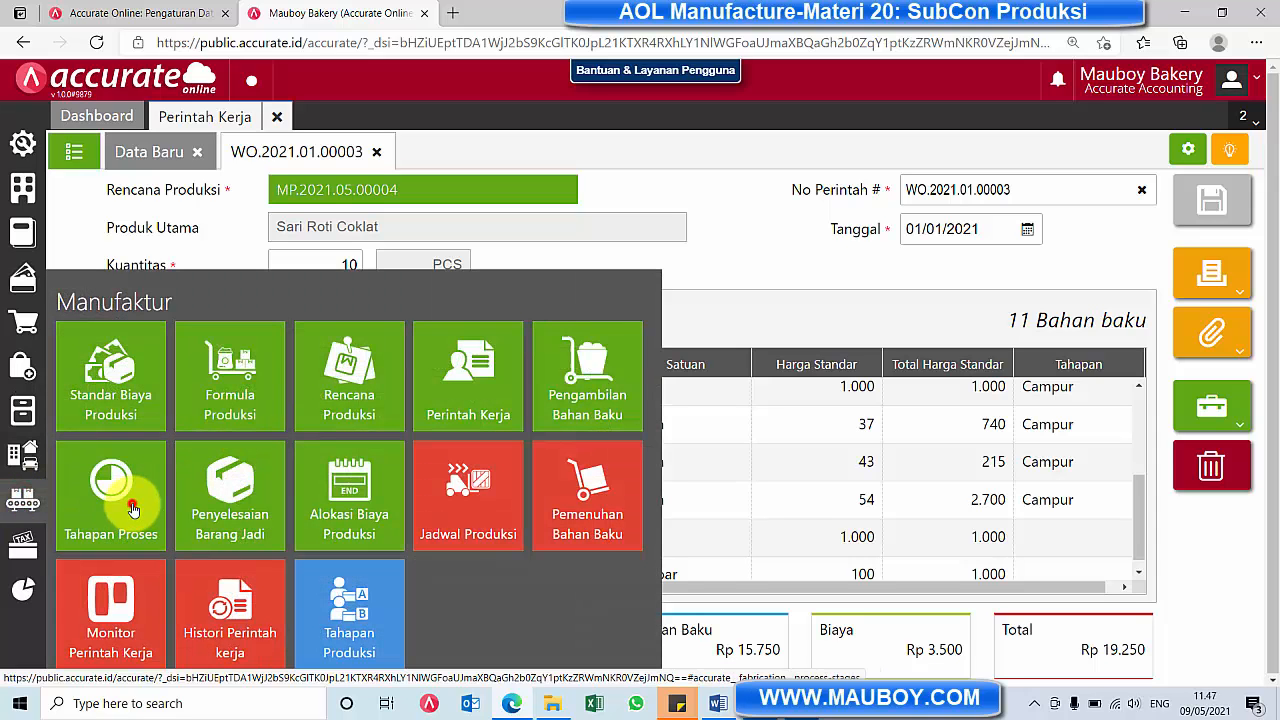
left_click(125, 500)
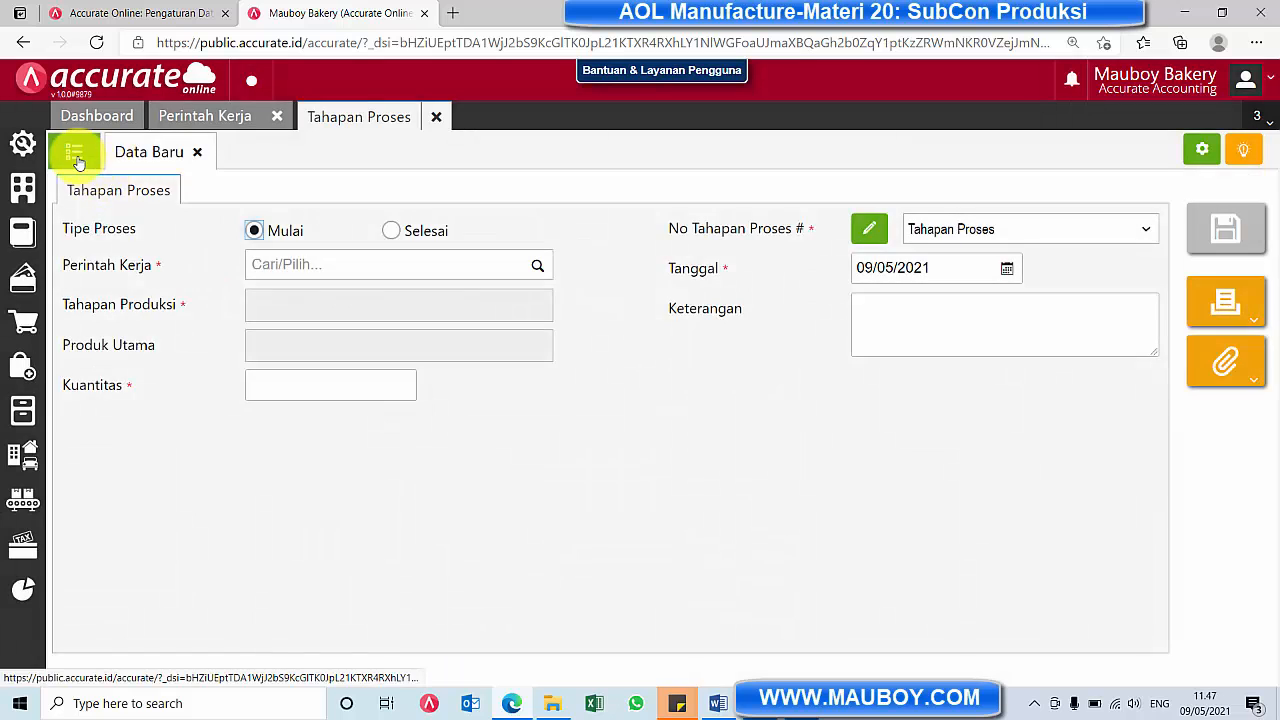
left_click(74, 151)
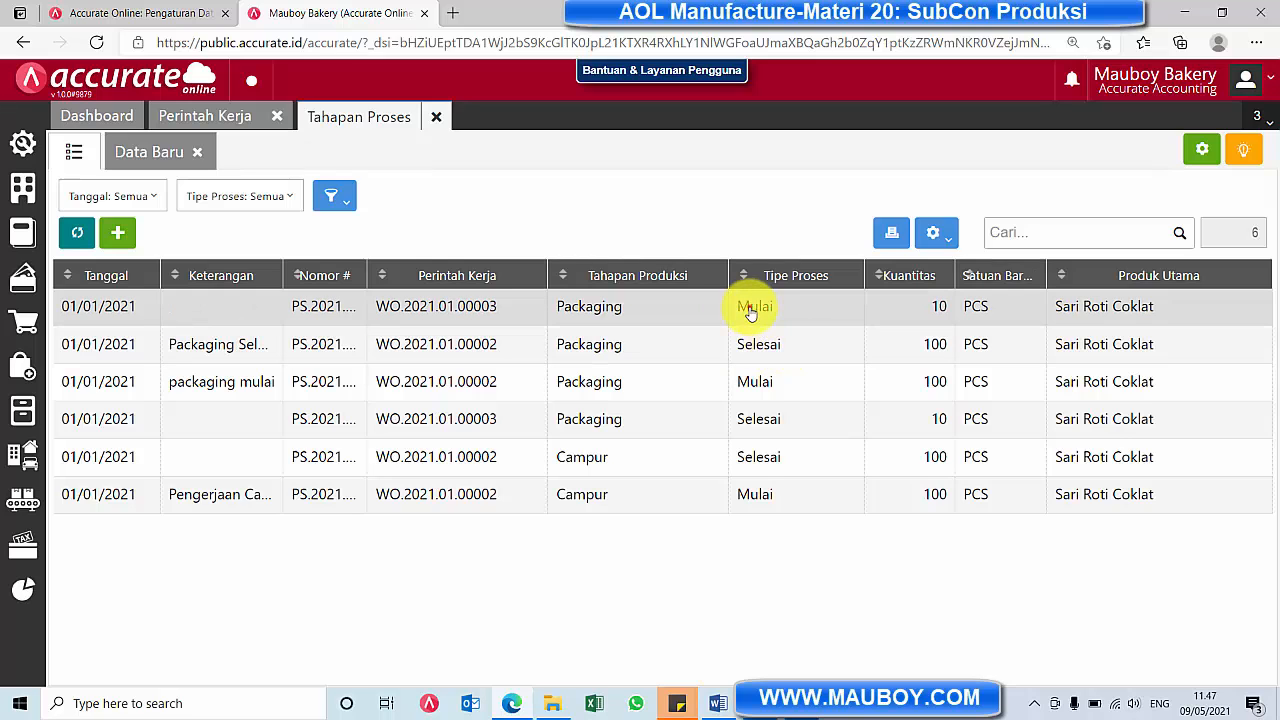
left_click(752, 307)
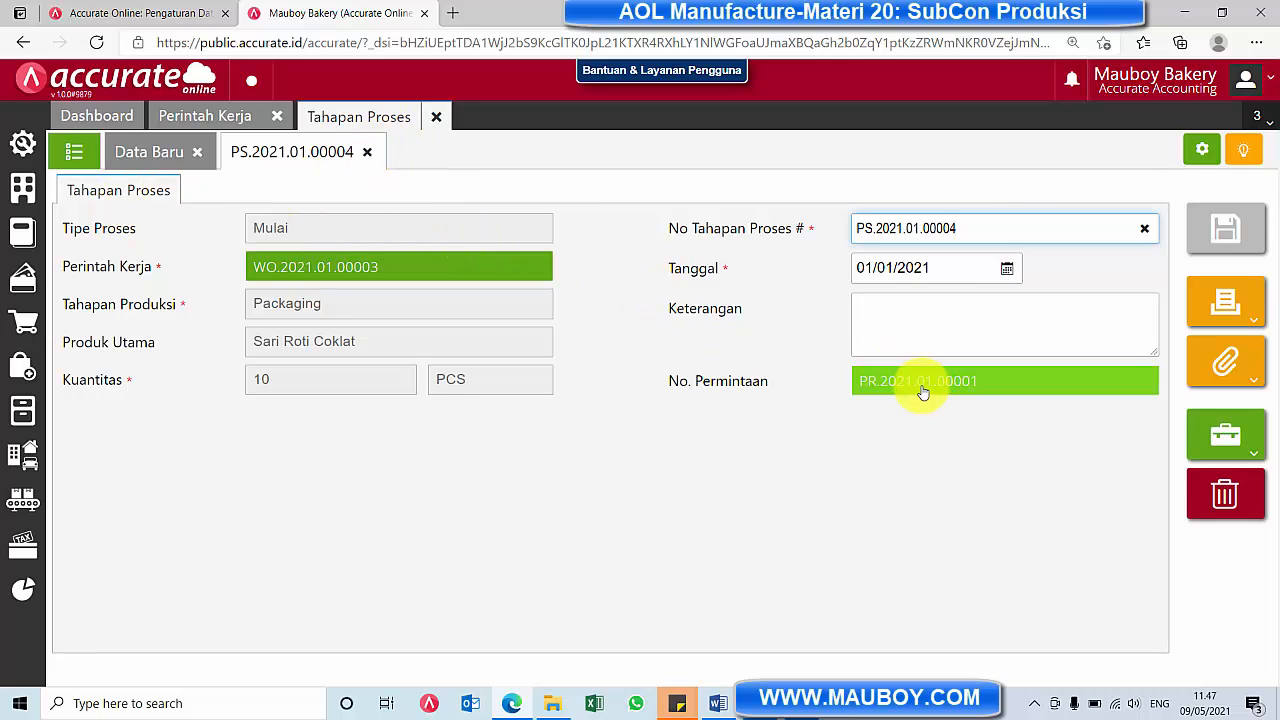
left_click(367, 151)
left_click(196, 153)
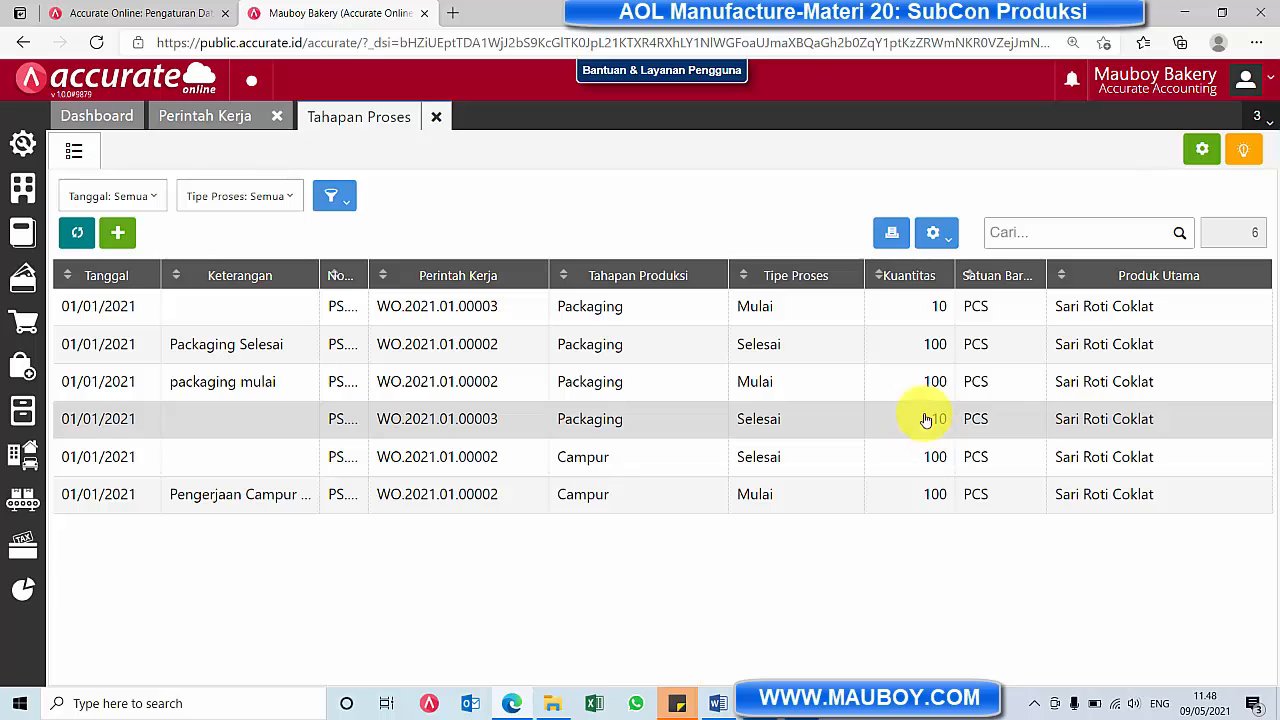
Recheck the No. Permintaan link on the 10 PCS Packaging Mulai record and look over the Pembelian modules
left_click(918, 312)
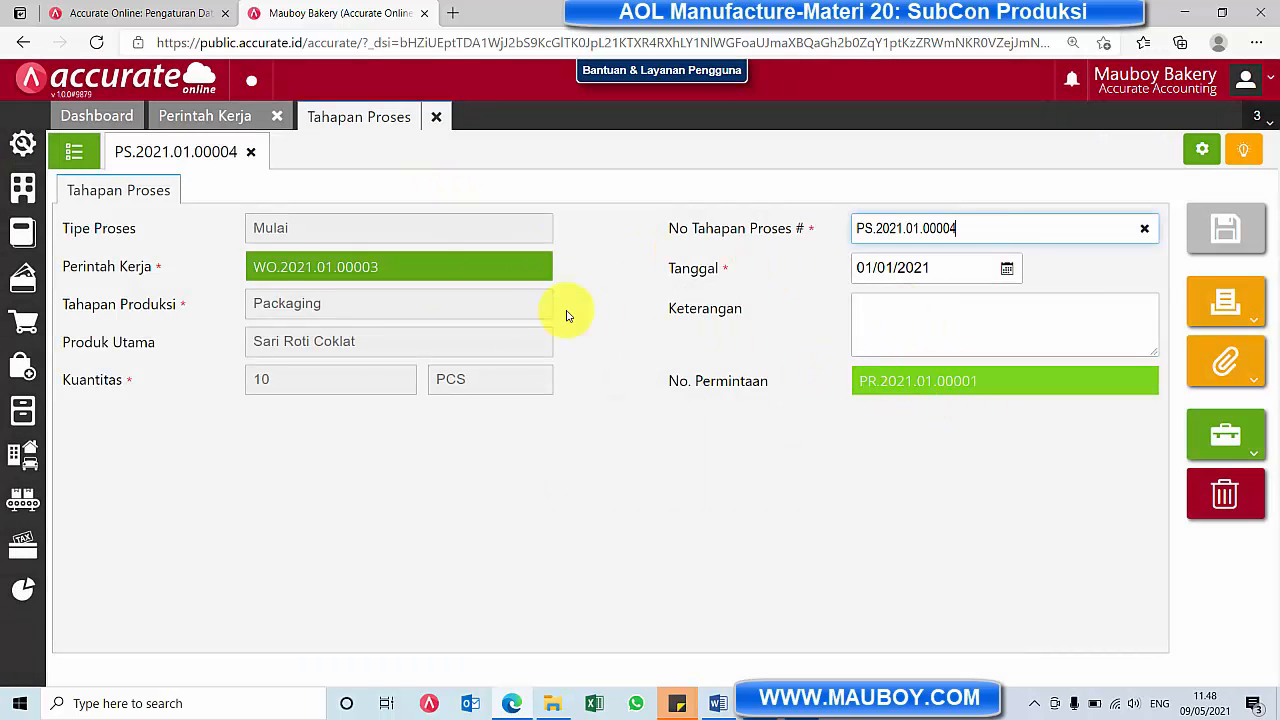
left_click(251, 151)
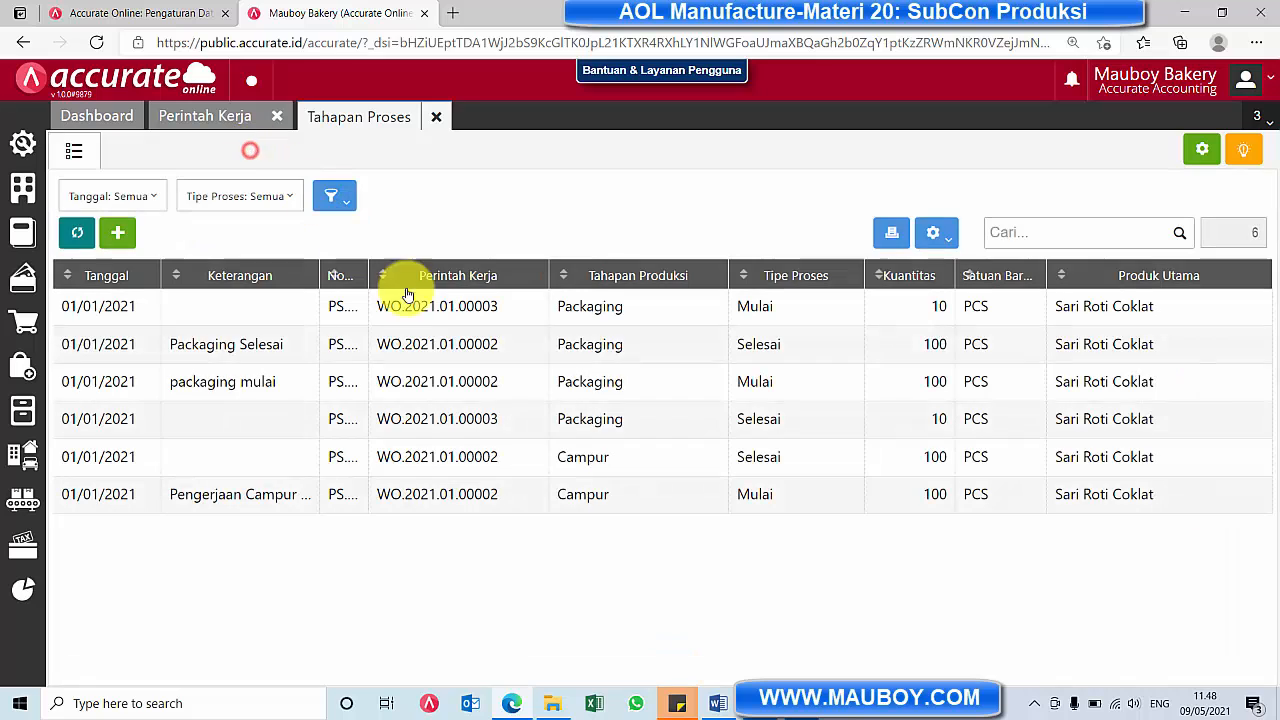
left_click(23, 366)
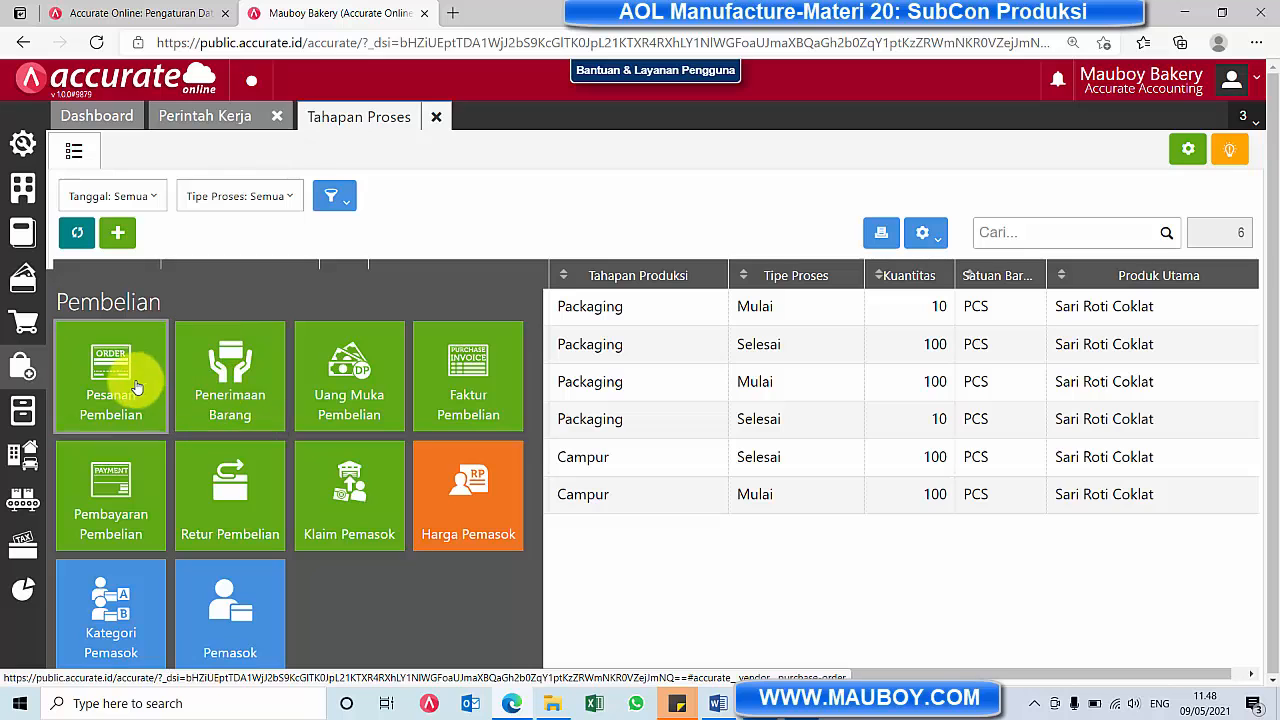
left_click(741, 208)
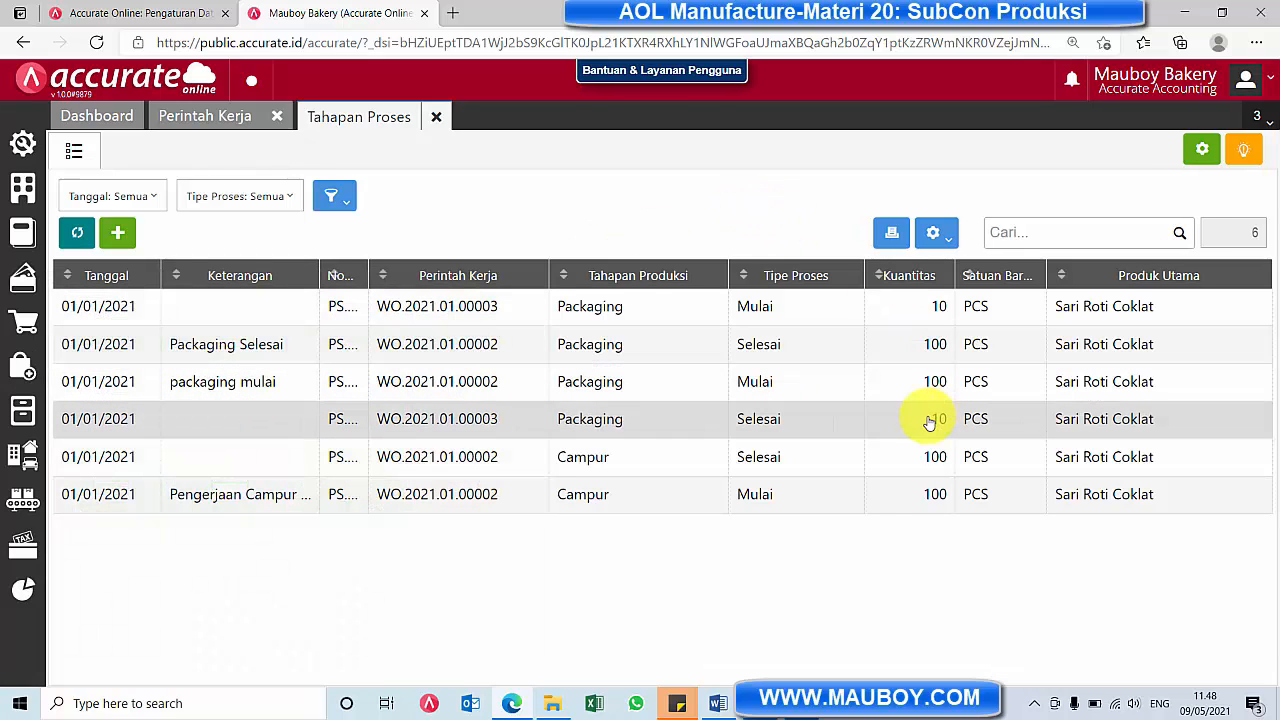
Inspect the 10 PCS Packaging Selesai record and its linked SubCon goods receipt, closing Penerimaan Barang, Tahapan Proses and Perintah Kerja
left_click(928, 425)
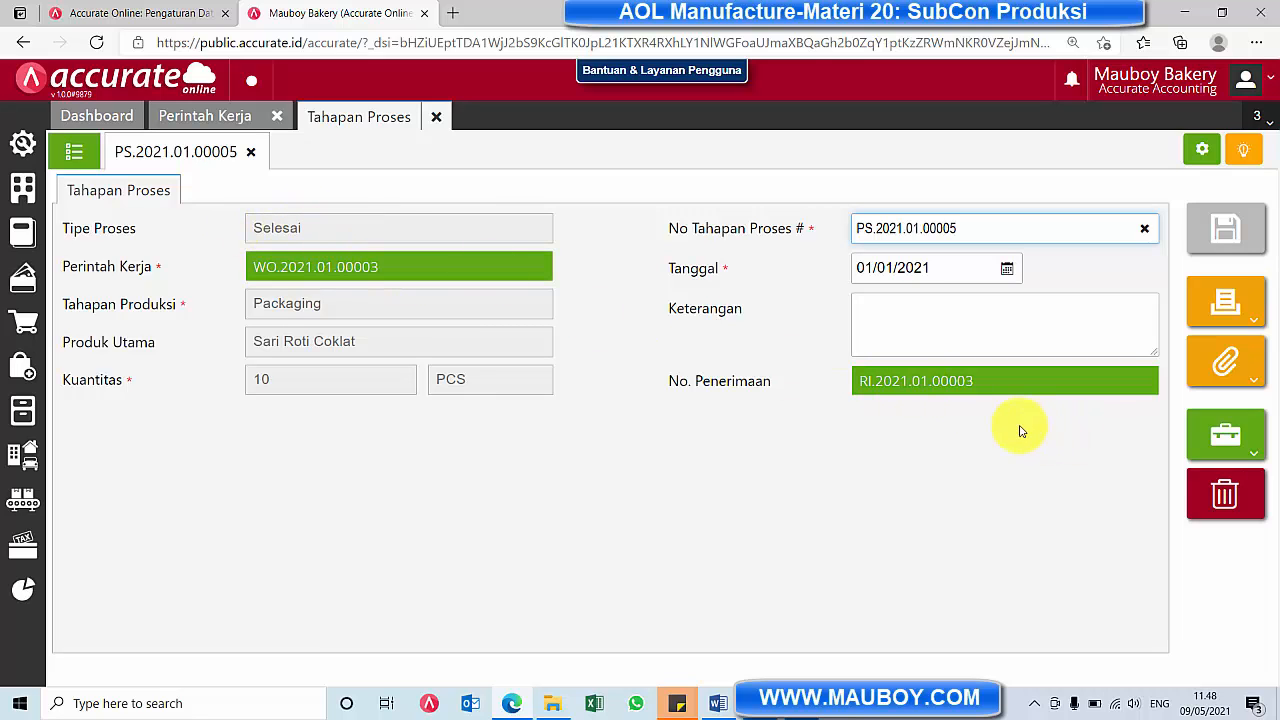
left_click(943, 384)
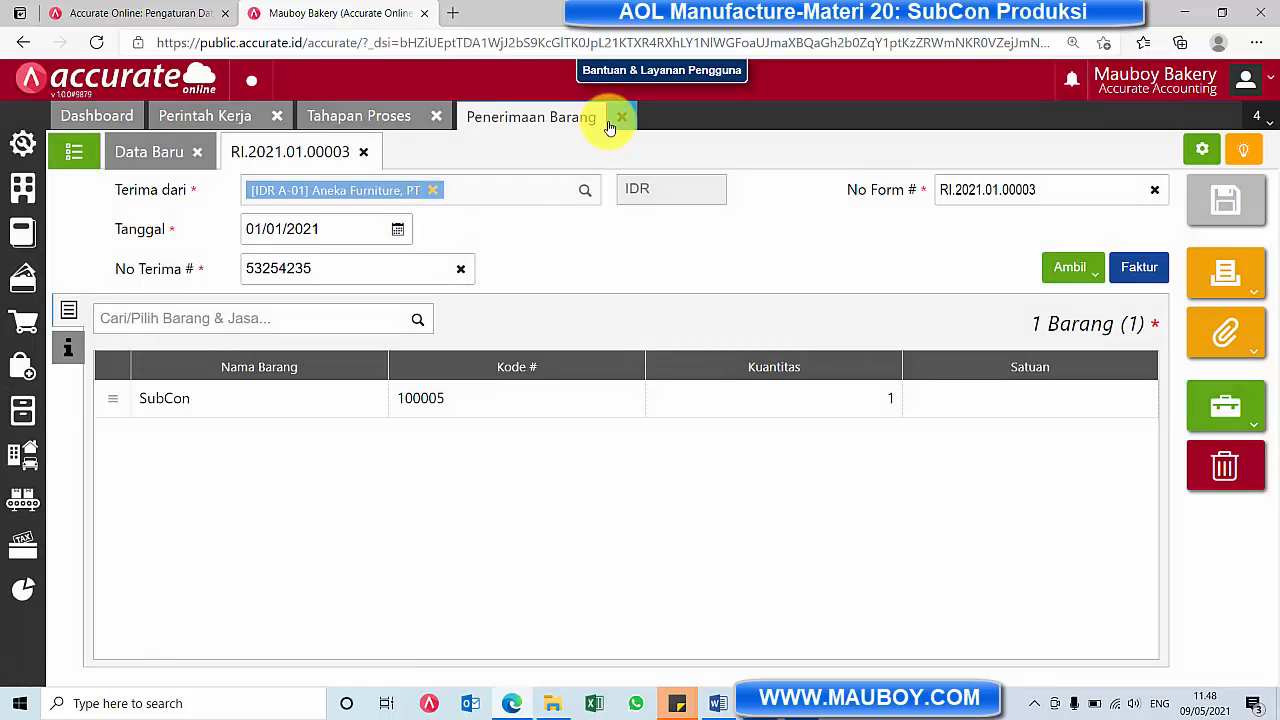
left_click(621, 116)
left_click(441, 118)
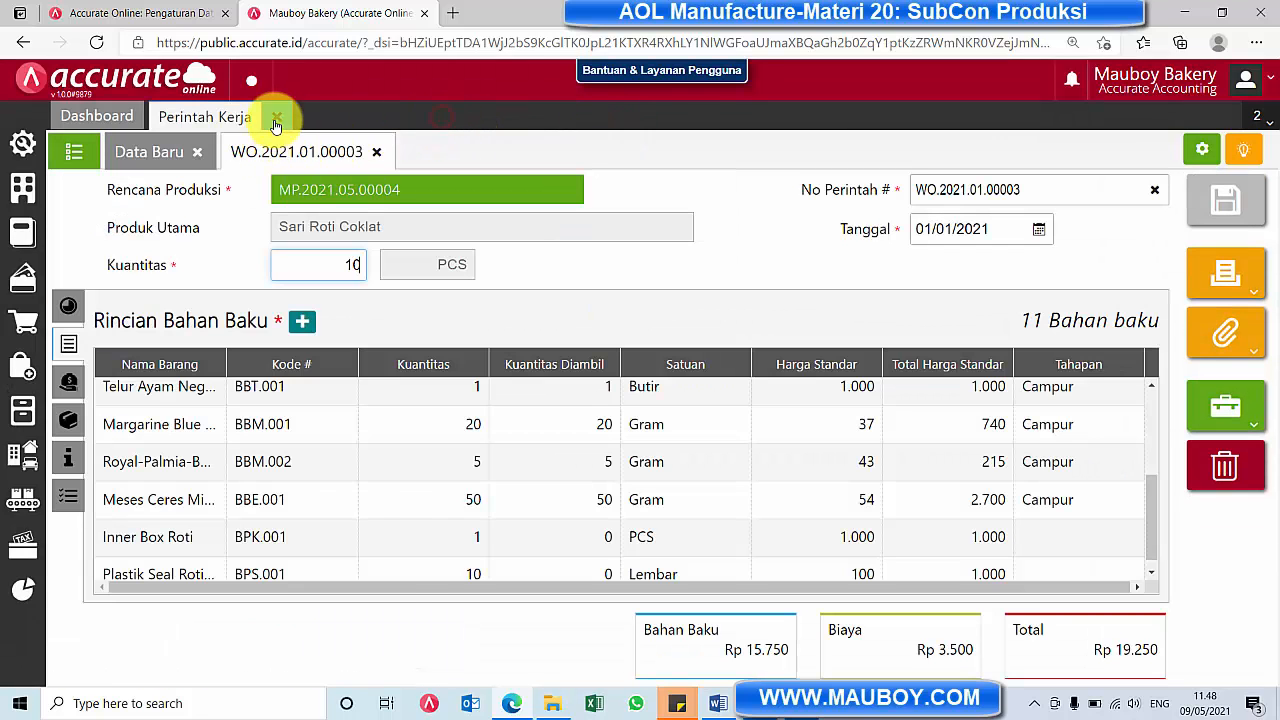
left_click(276, 116)
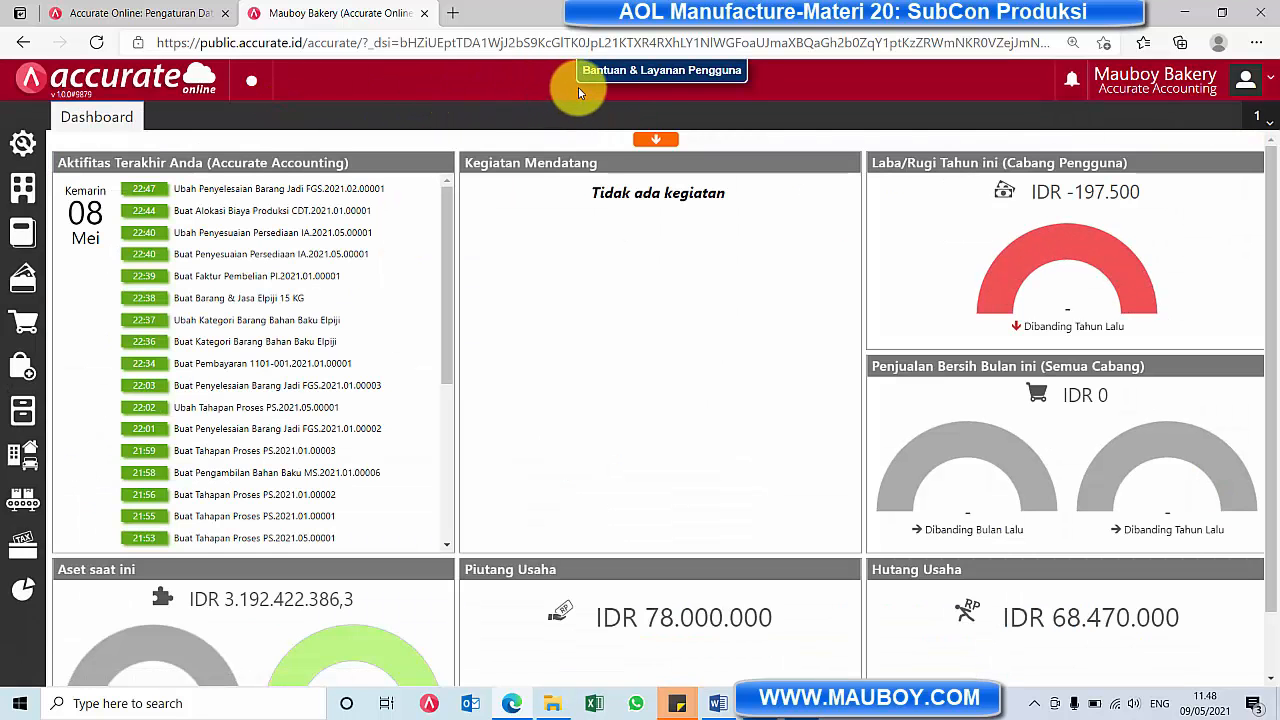
Start a new Penyelesaian Barang Jadi dated 01/01/2021 for the 10 PCS Sari Roti Coklat work order
left_click(23, 499)
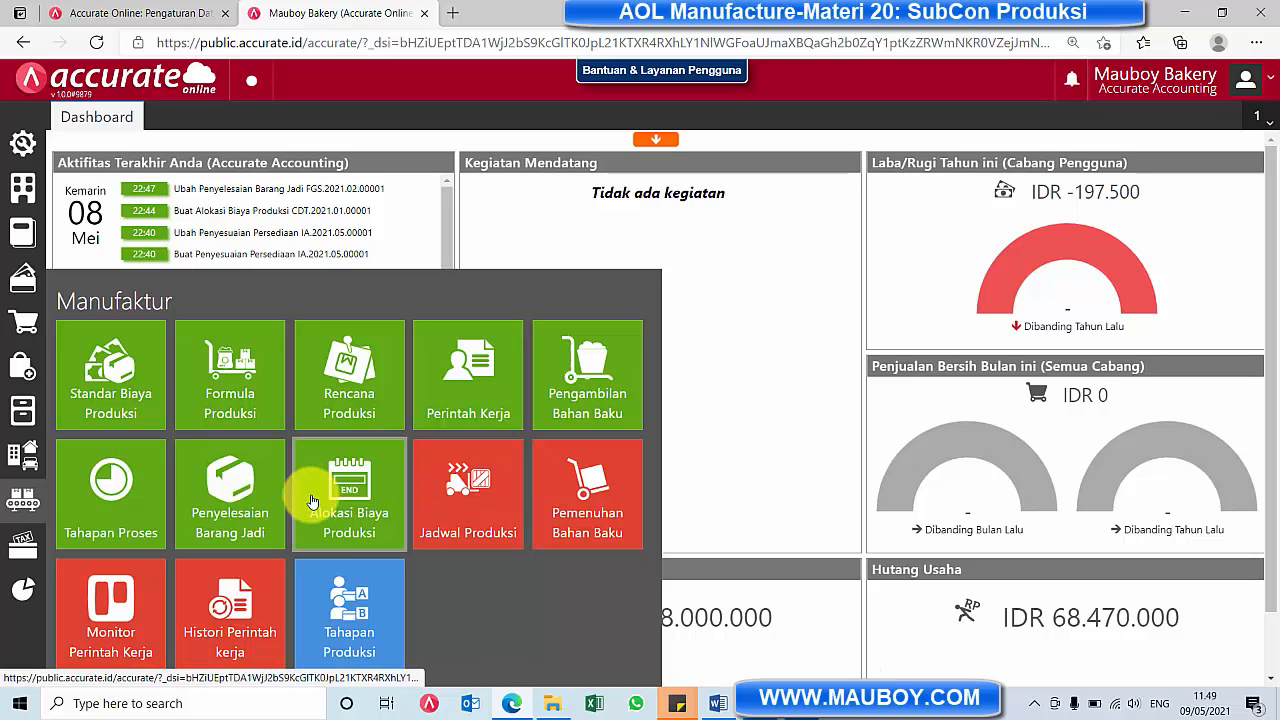
left_click(250, 512)
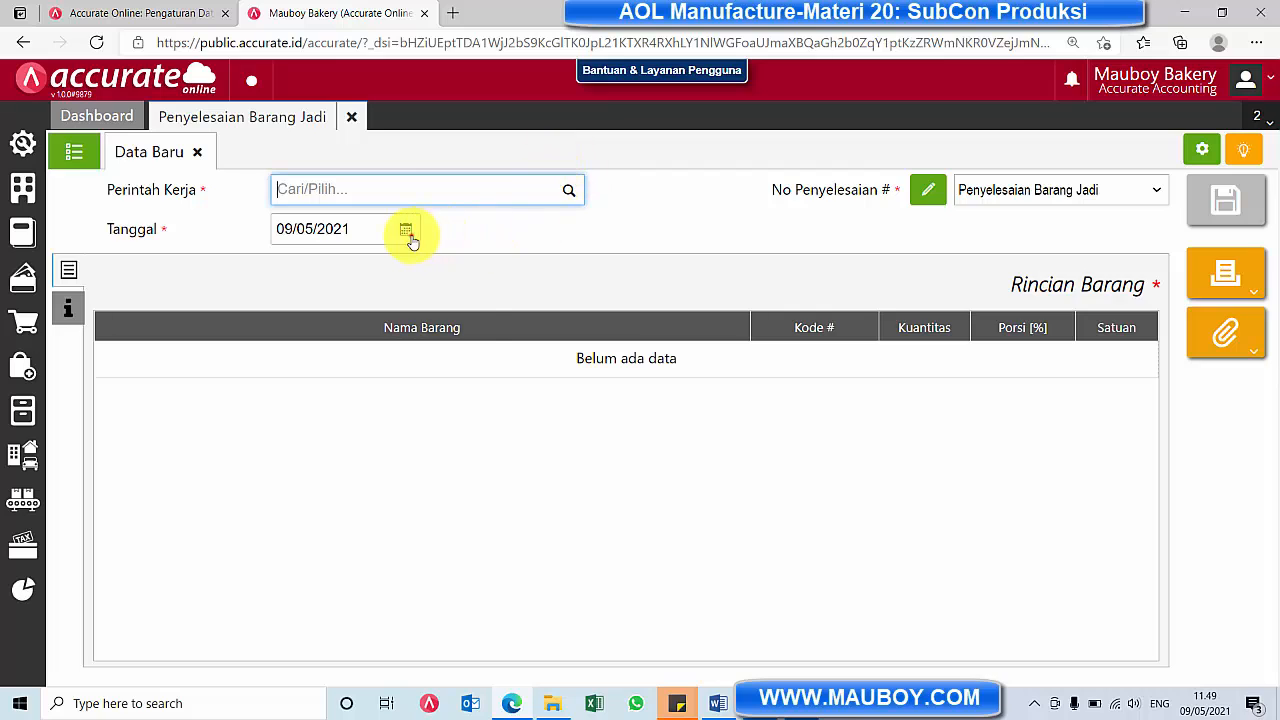
left_click(406, 232)
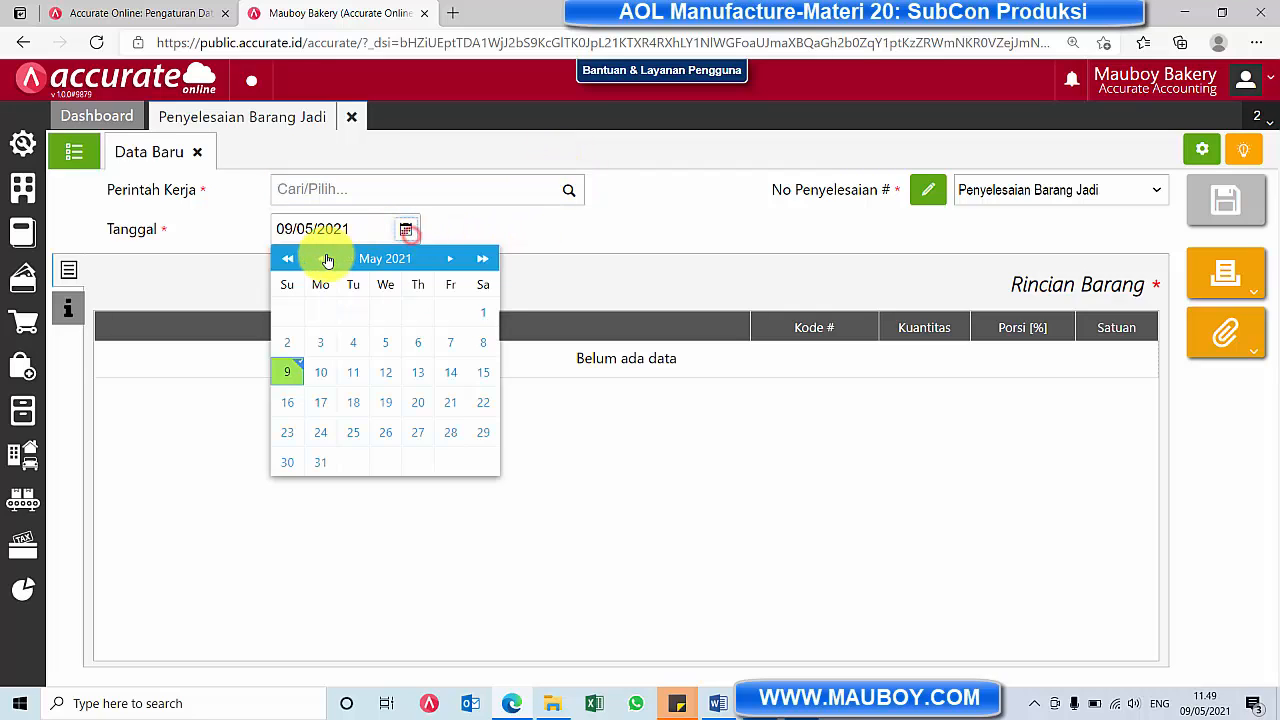
left_click(320, 259)
left_click(320, 259)
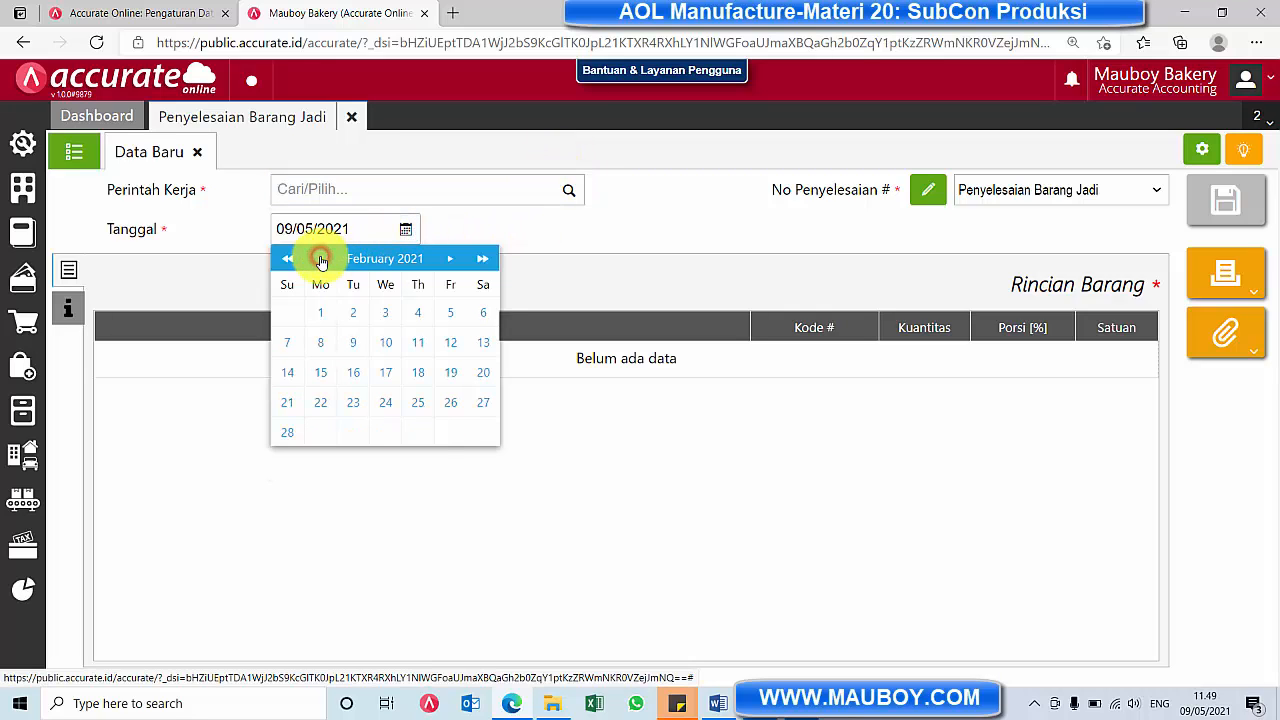
left_click(320, 259)
left_click(450, 313)
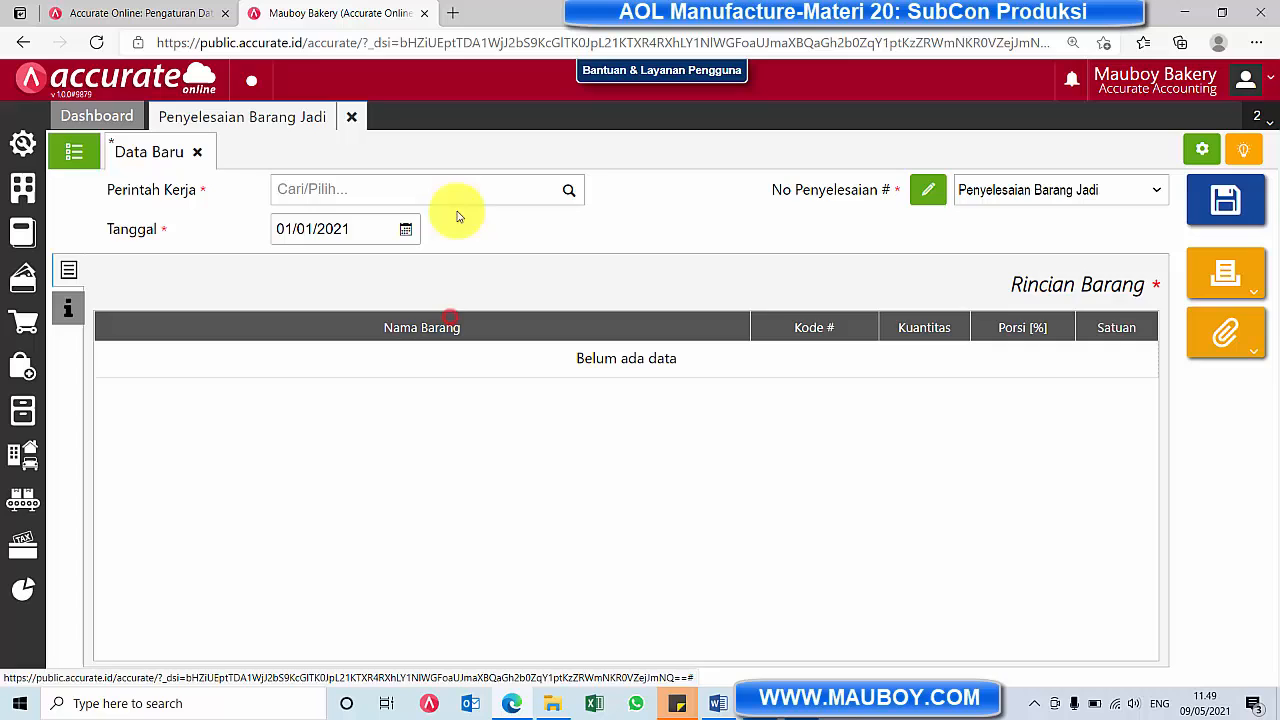
left_click(569, 190)
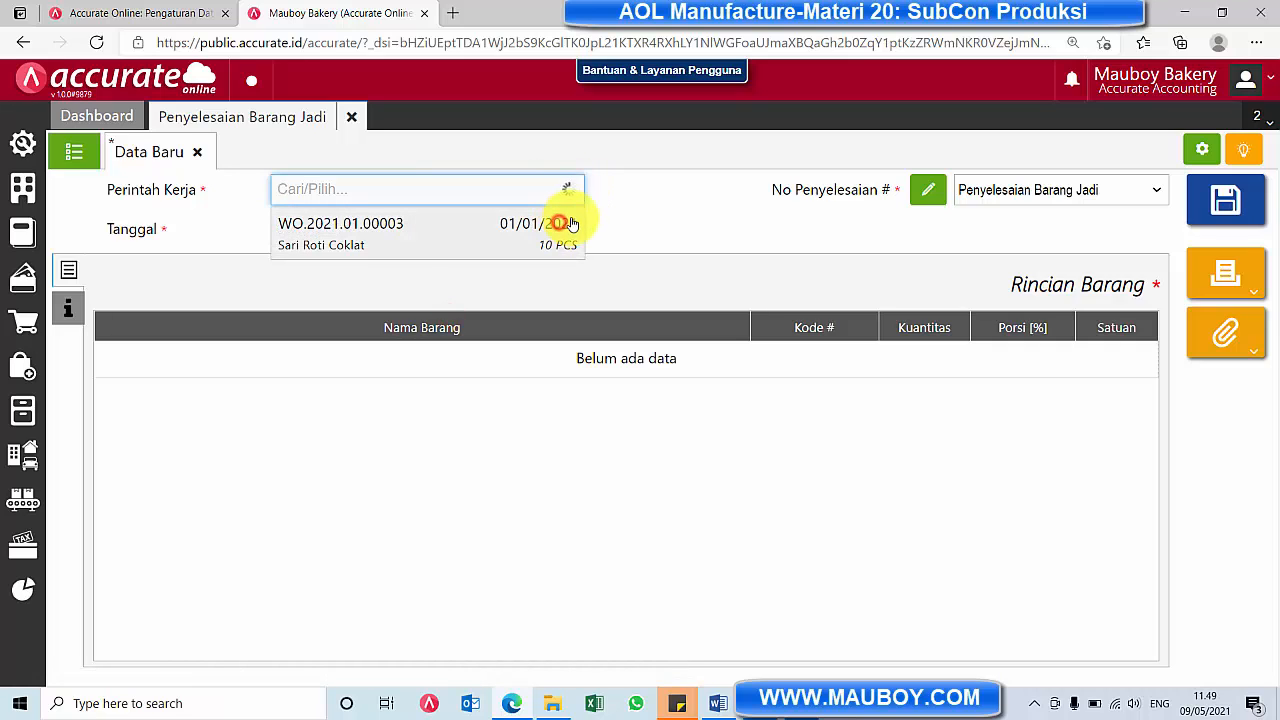
left_click(566, 224)
Add Sari Roti Coklat with 10 PCS in warehouse GD.Brg Jadi, save the completion, and show the list of completions
left_click(418, 280)
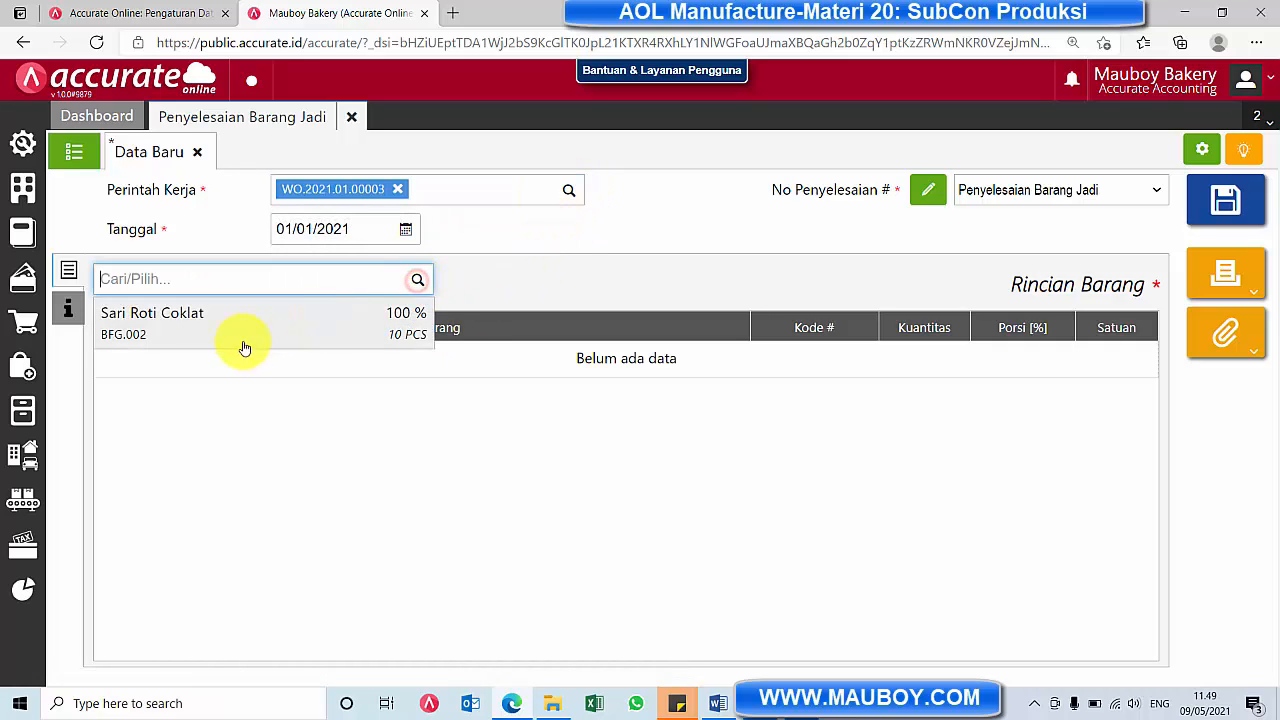
left_click(239, 335)
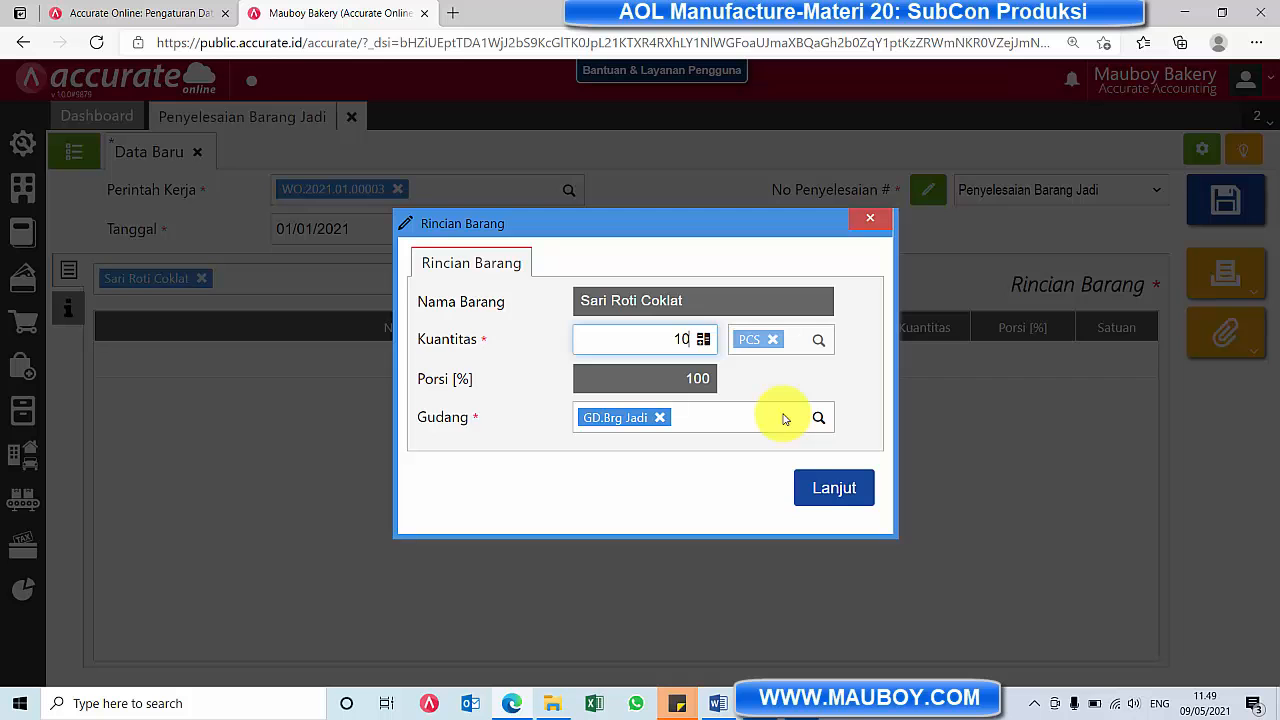
left_click(823, 490)
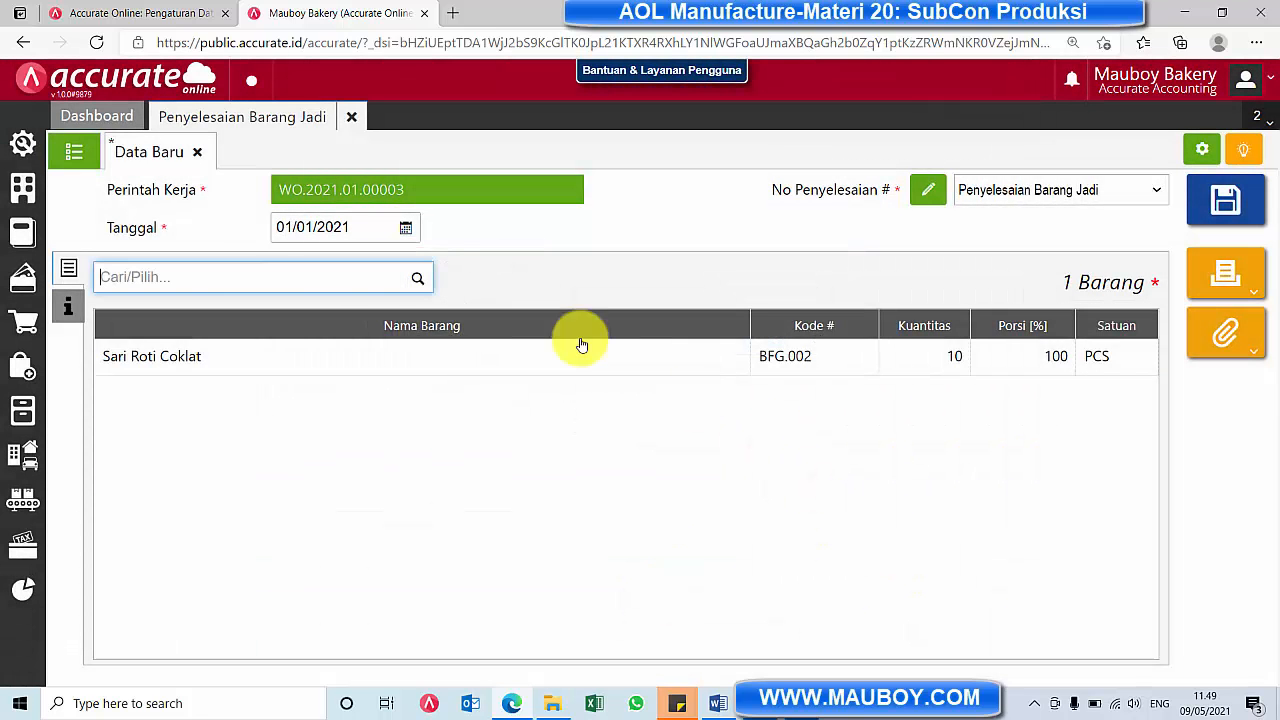
left_click(1240, 210)
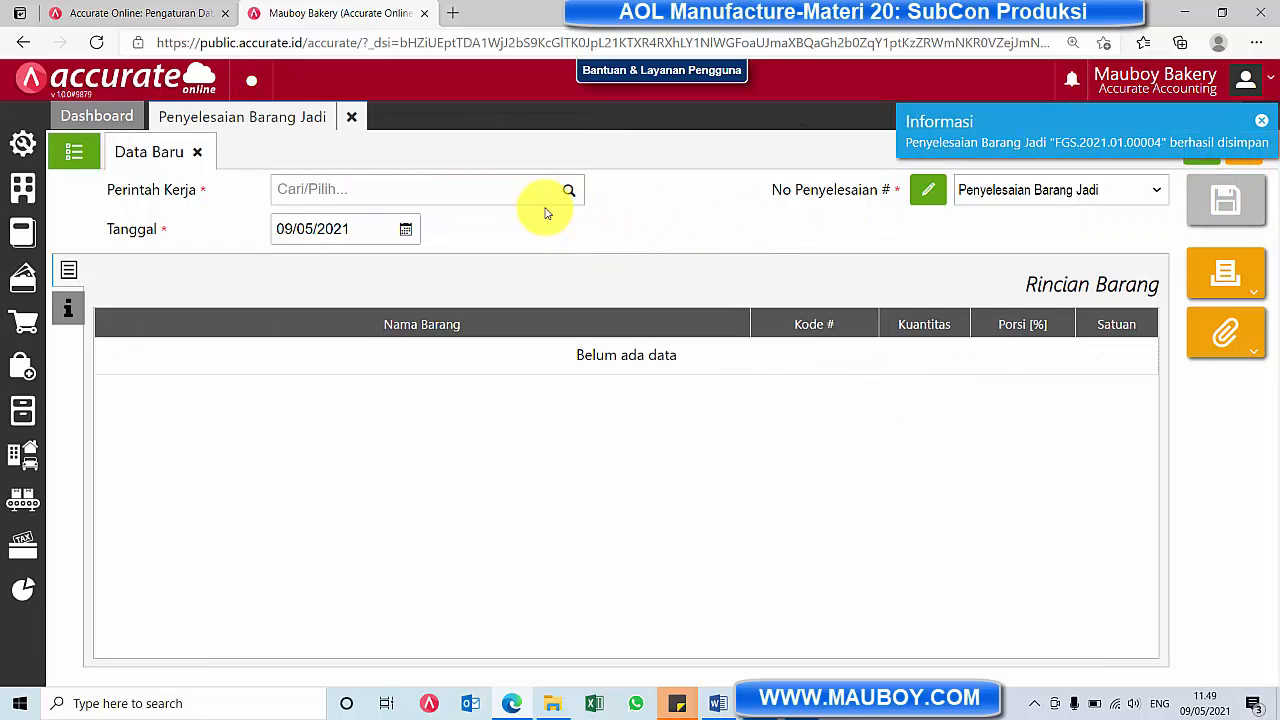
left_click(70, 152)
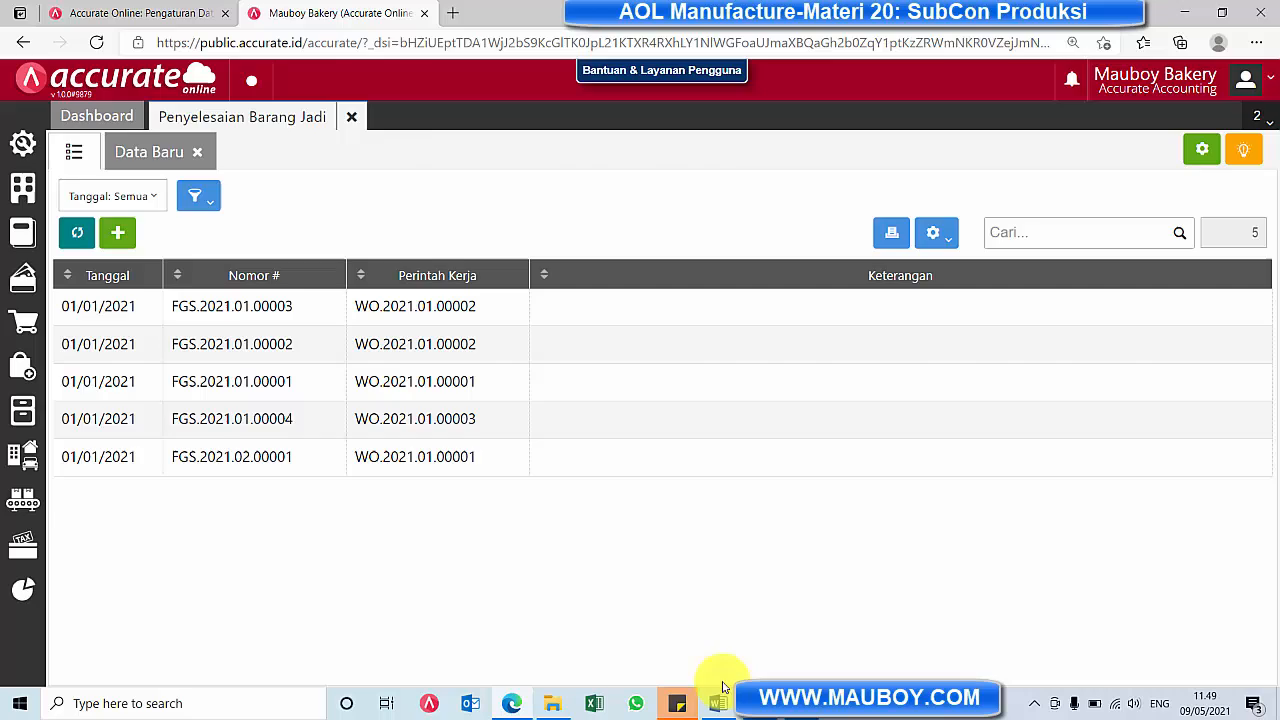
Switch to the Modul Manufacture Accurate Online document in Word and review its Subkon Biaya Produksi section
left_click(716, 702)
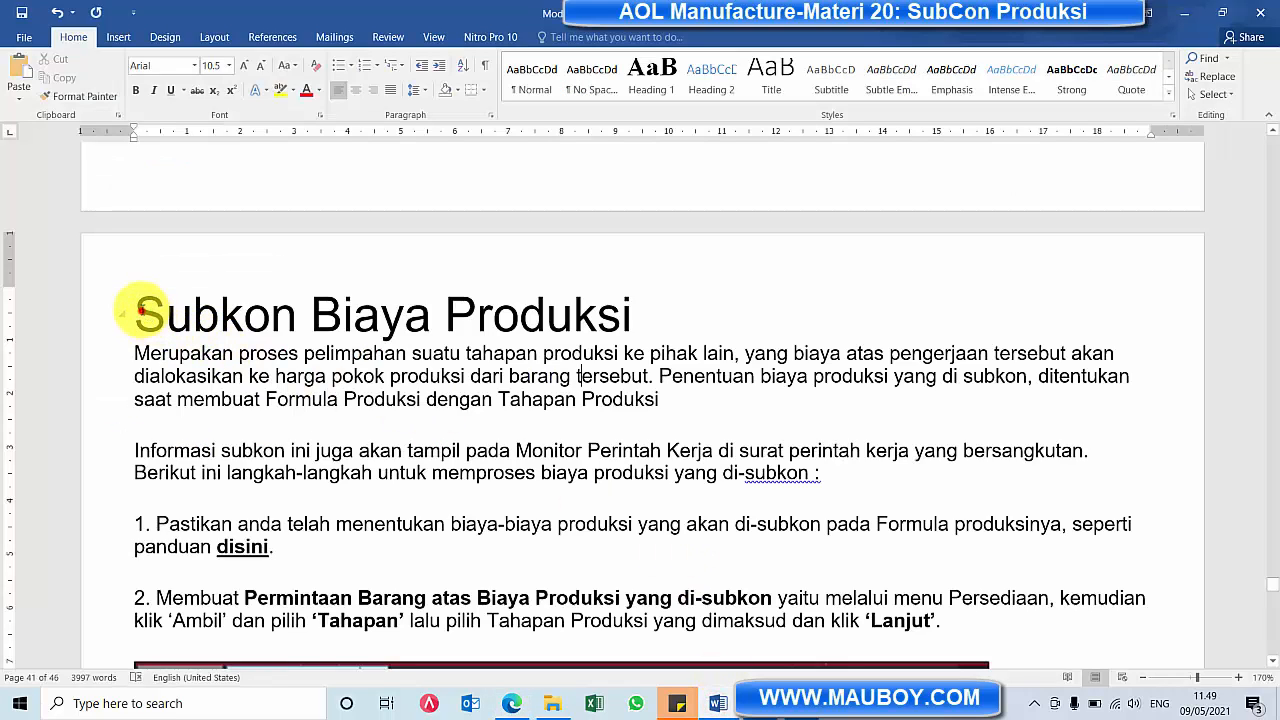
left_click_drag(138, 312, 636, 314)
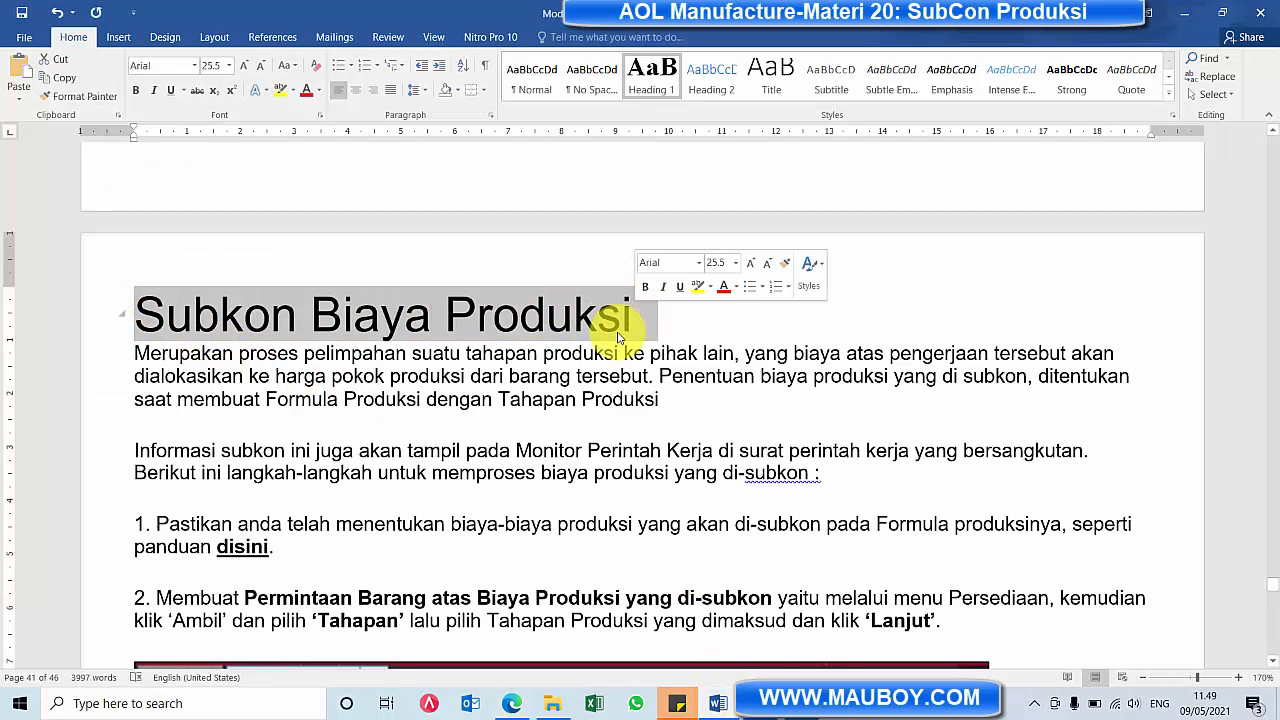
left_click(385, 368)
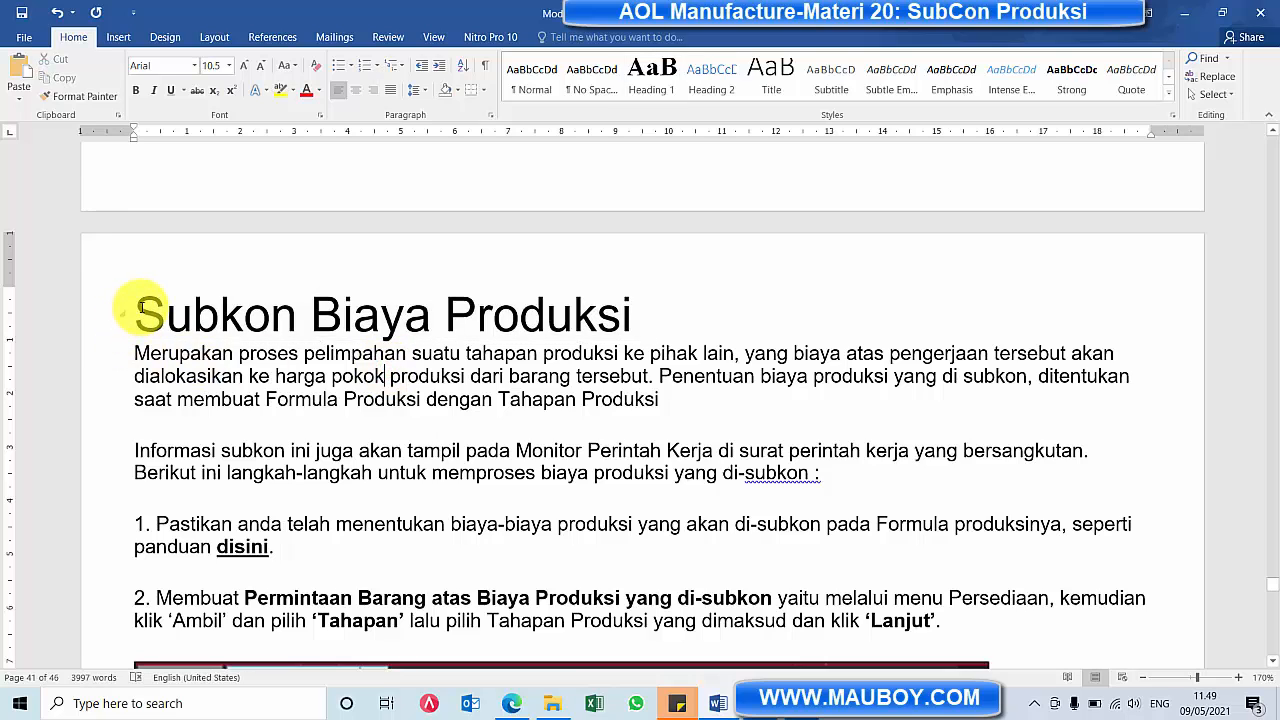
left_click_drag(141, 311, 655, 318)
scroll(552, 441, "down", 6)
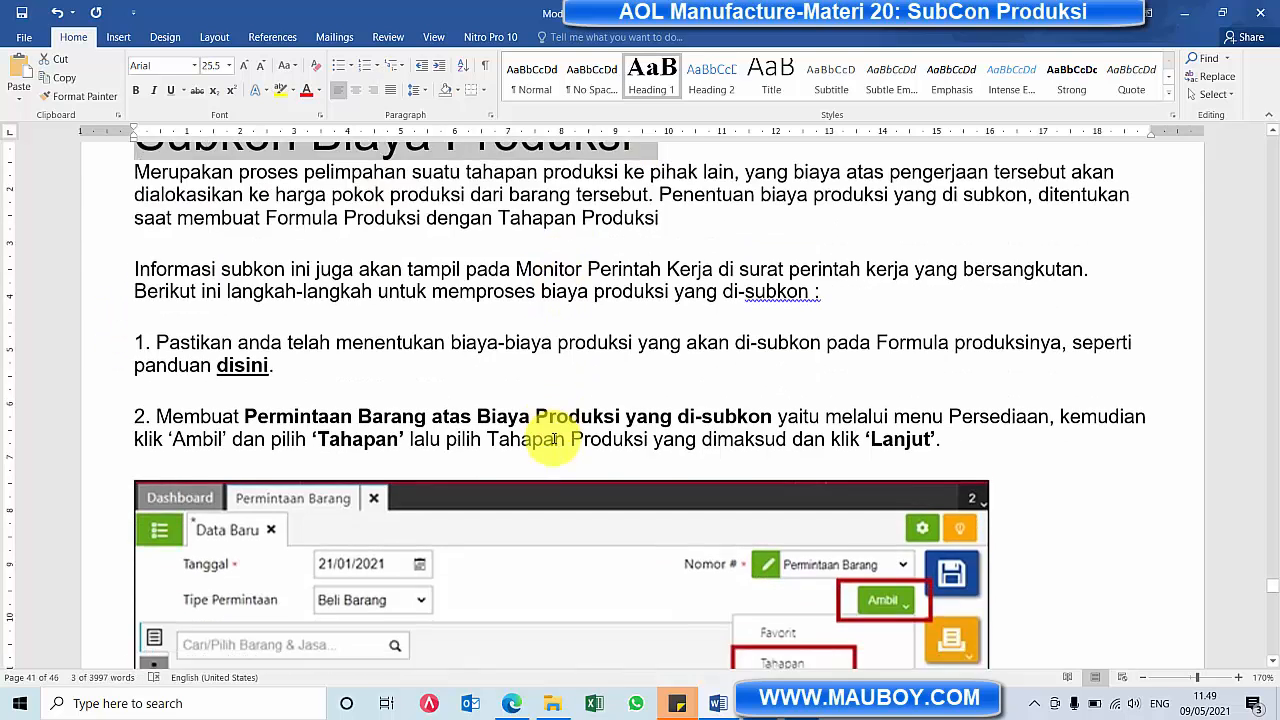
scroll(552, 441, "up", 6)
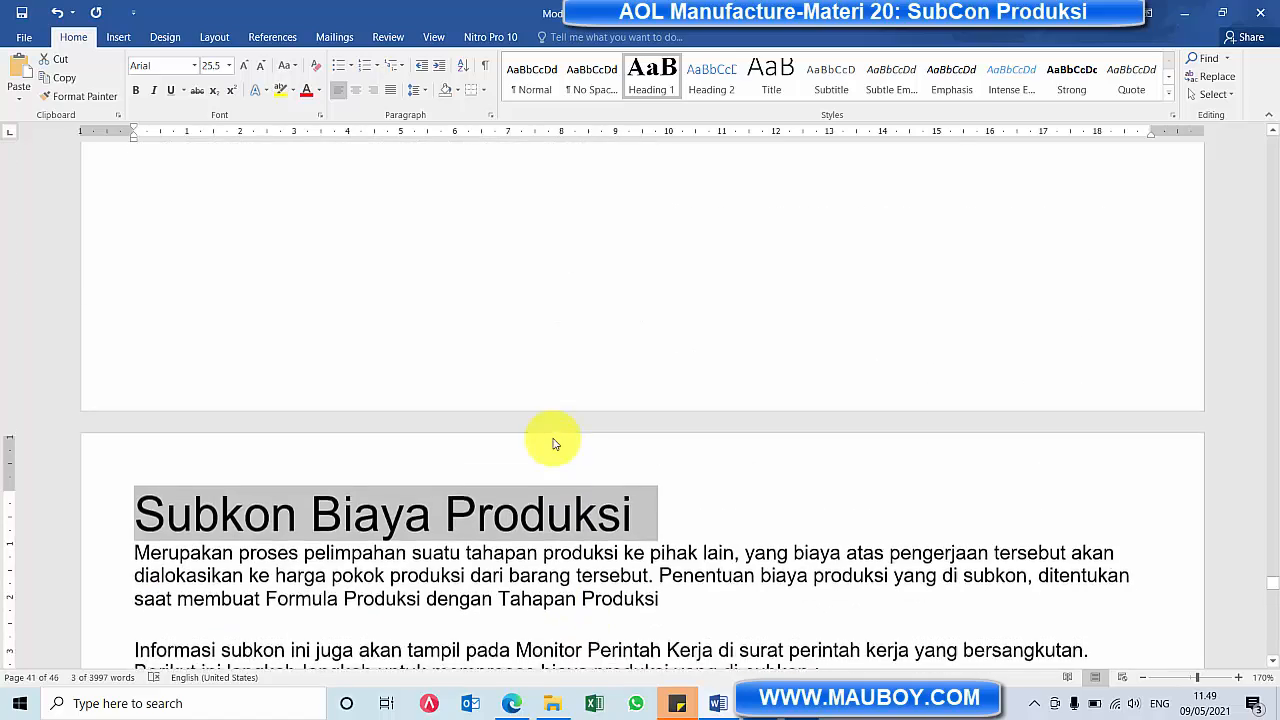
scroll(552, 441, "down", 7)
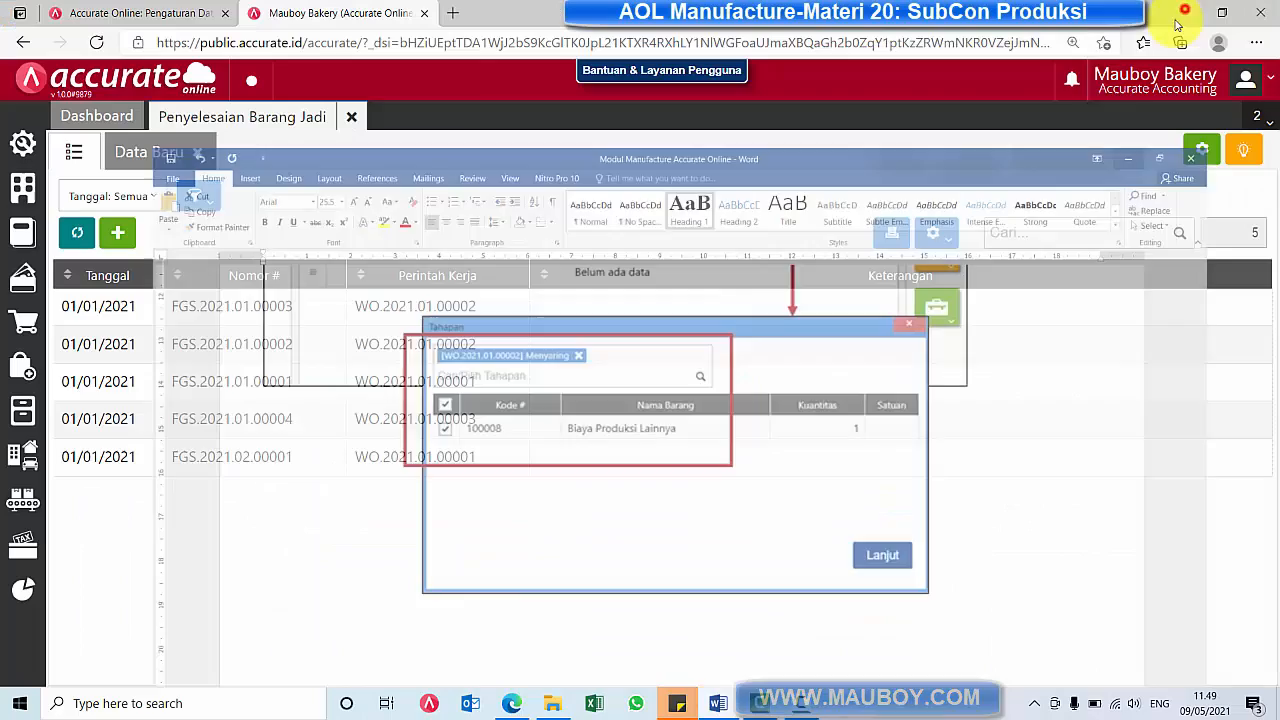